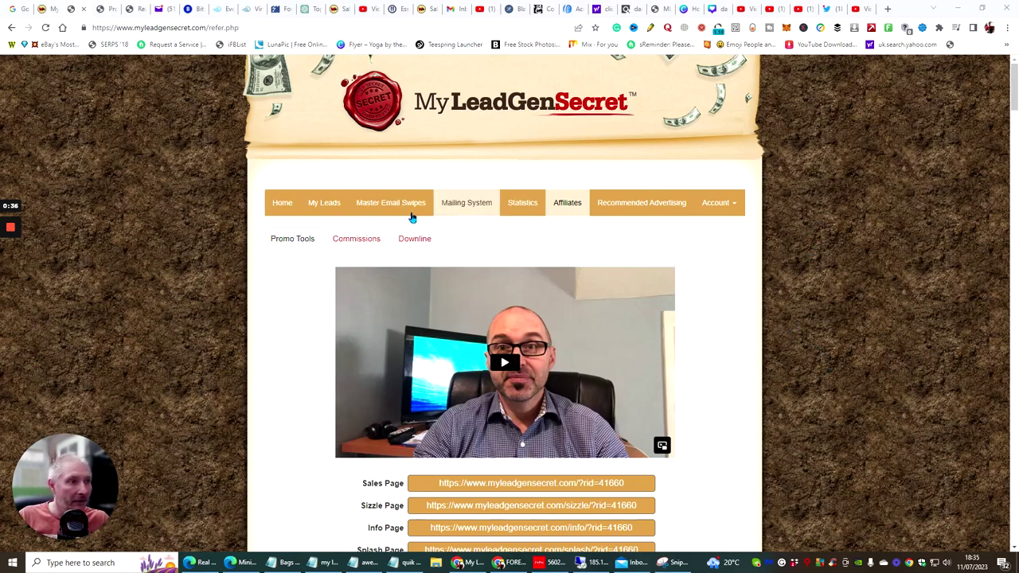
Look over the affiliate promo links and the start of the compensation plan, highlighting the Sizzle Page link.
scroll(703, 289, down, 3)
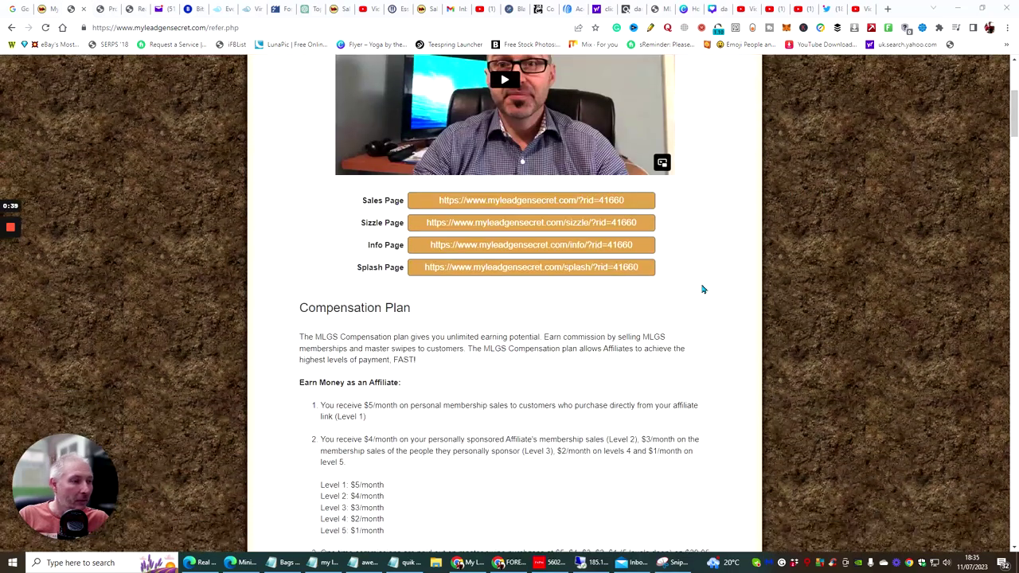
drag(419, 223, 635, 222)
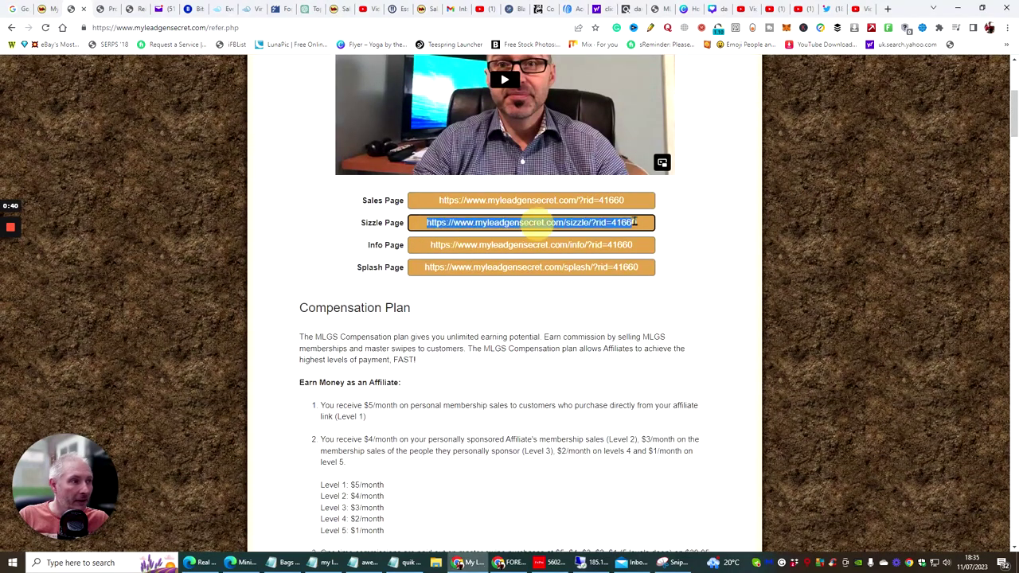
click(699, 233)
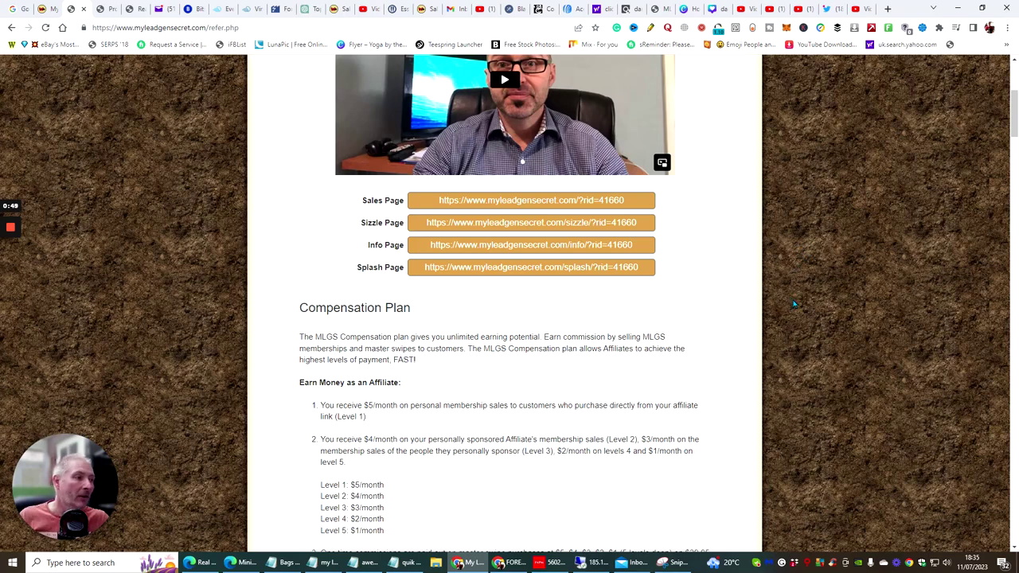
scroll(794, 303, up, 4)
scroll(794, 310, down, 1)
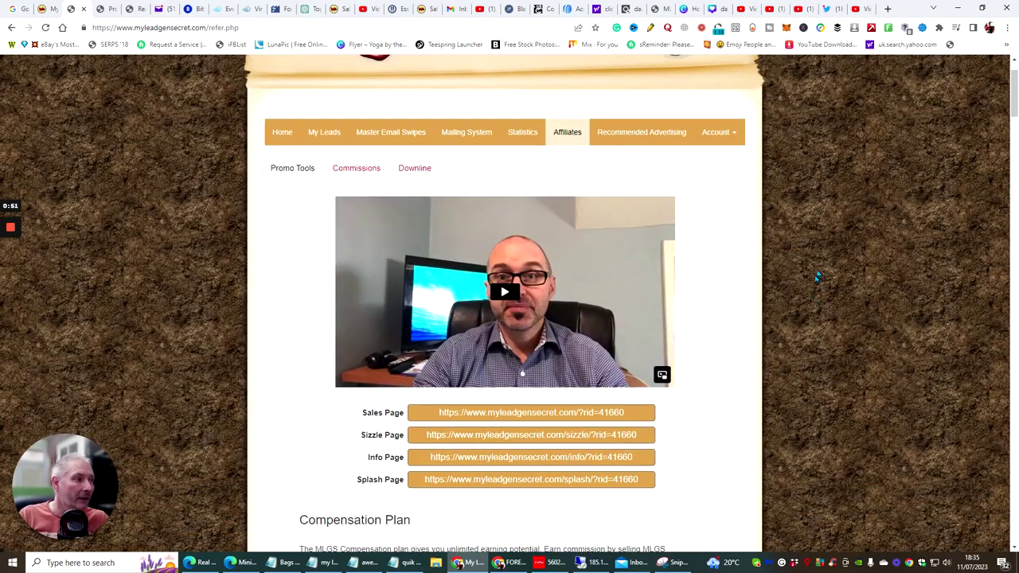
scroll(828, 271, up, 1)
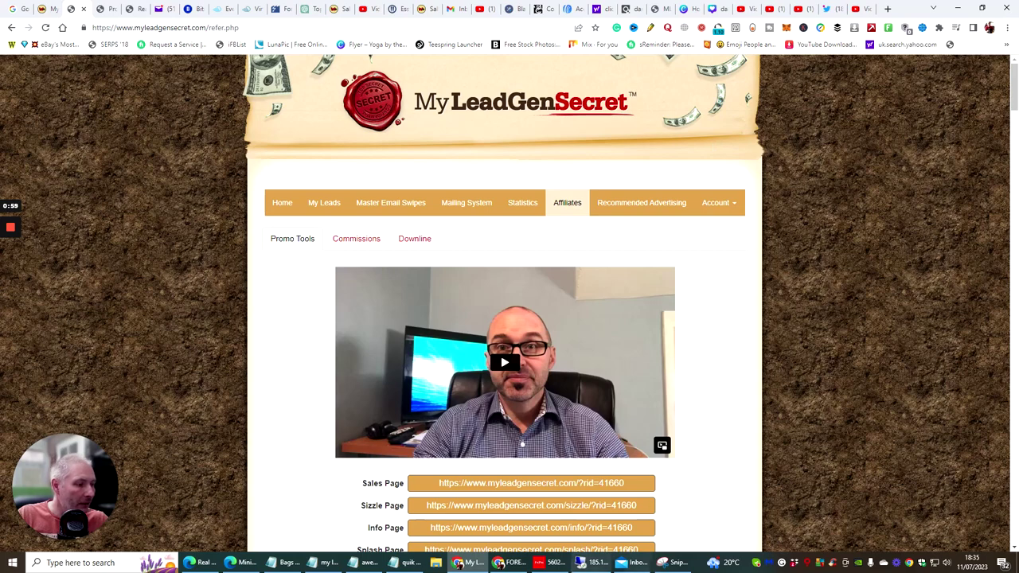
Switch to the Mail app and read the AWeber Support email titled "You are promoting disallowed content" from start to end.
click(631, 565)
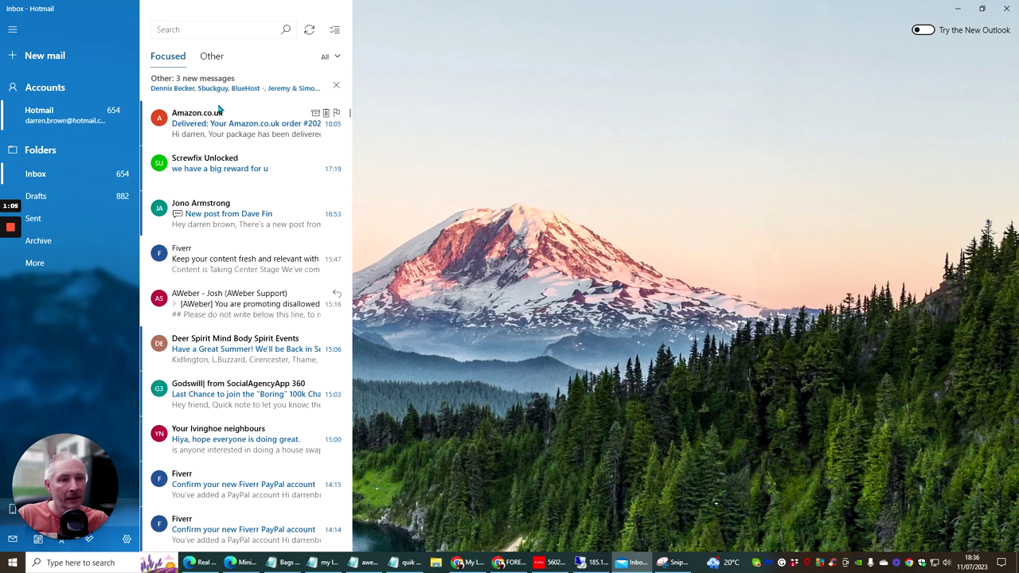
click(206, 309)
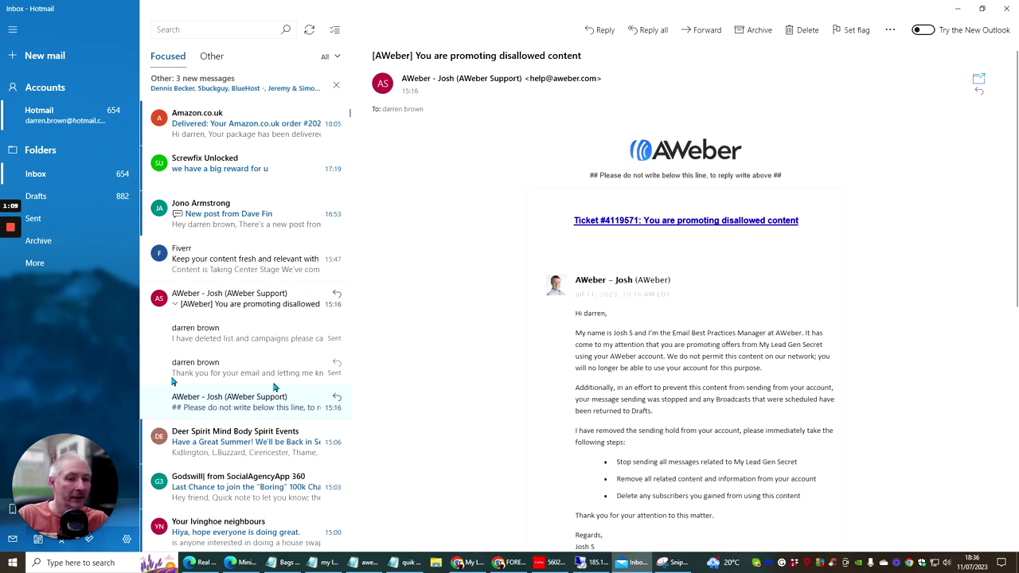
scroll(842, 144, down, 3)
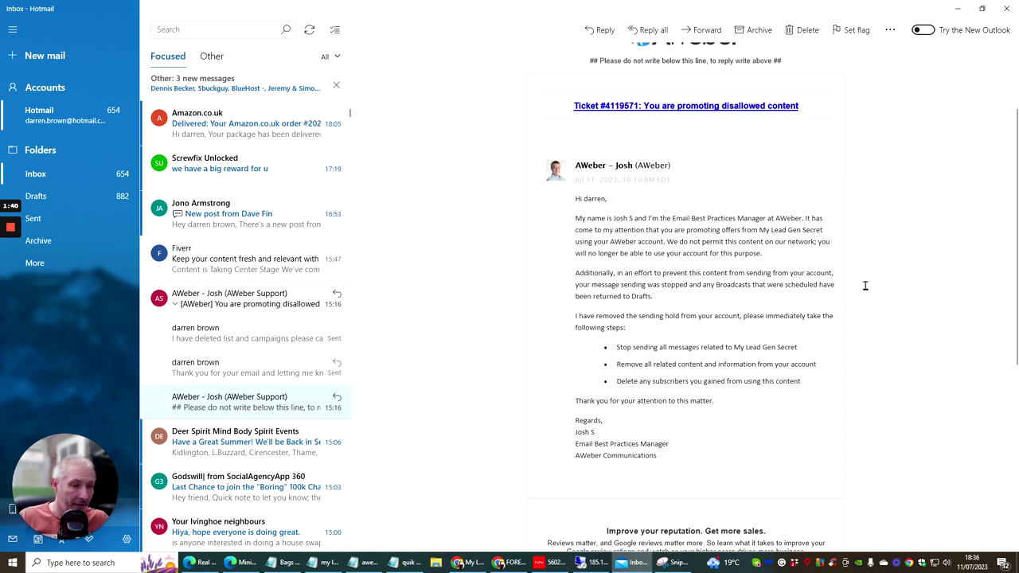
drag(716, 288, 752, 288)
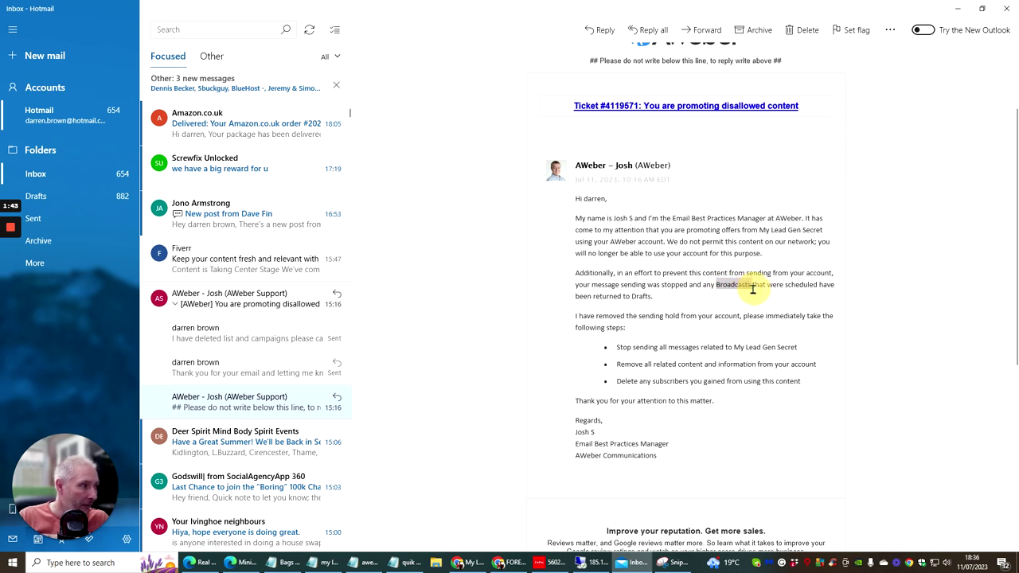
click(895, 255)
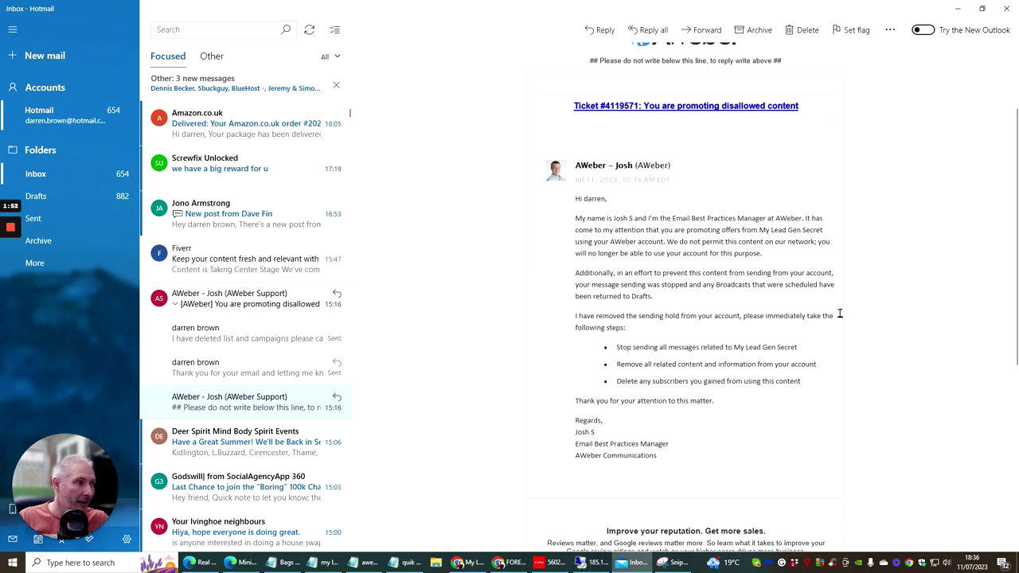
scroll(863, 249, down, 4)
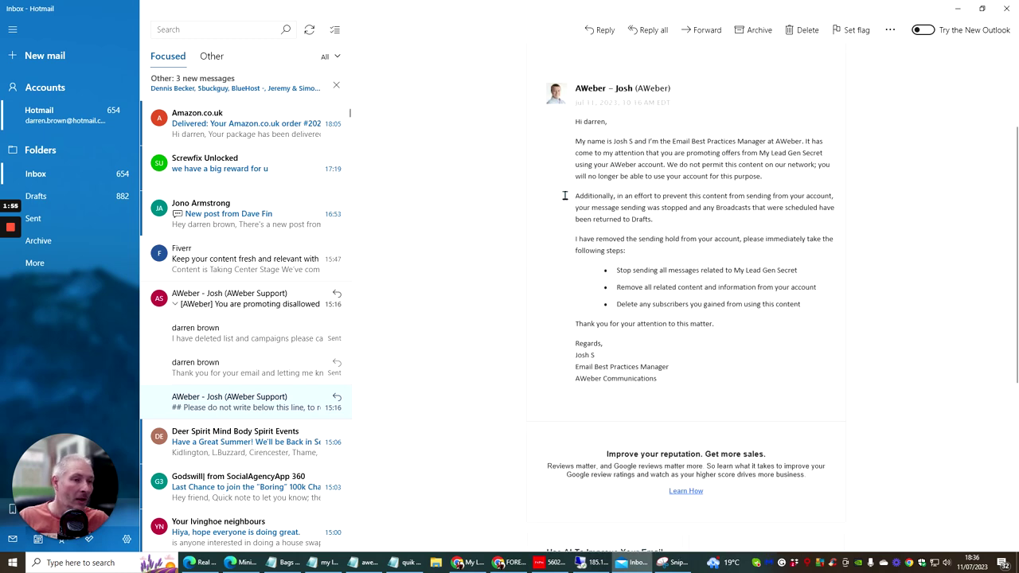
scroll(863, 248, up, 3)
scroll(864, 249, up, 2)
scroll(863, 248, down, 1)
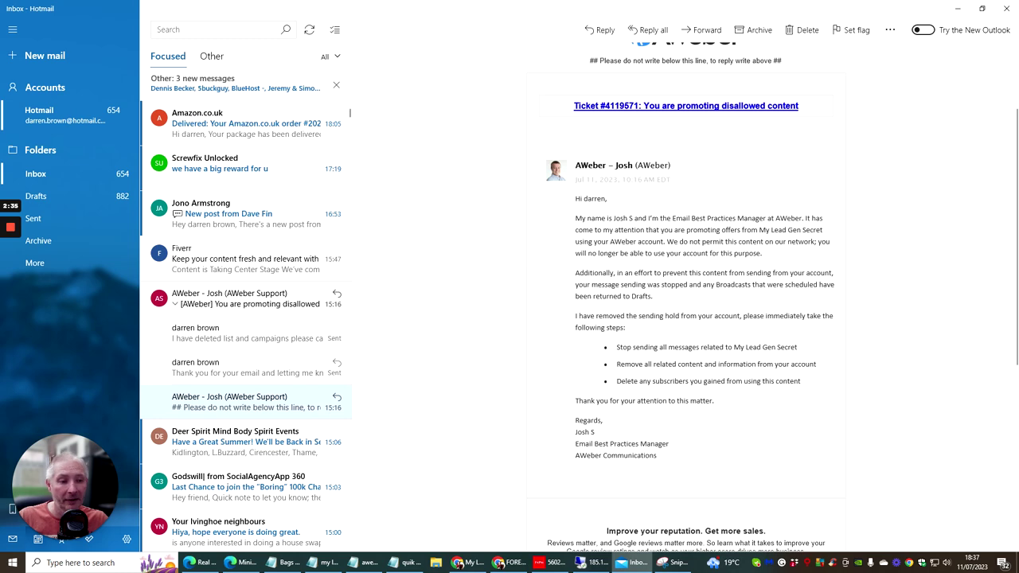
scroll(646, 271, down, 5)
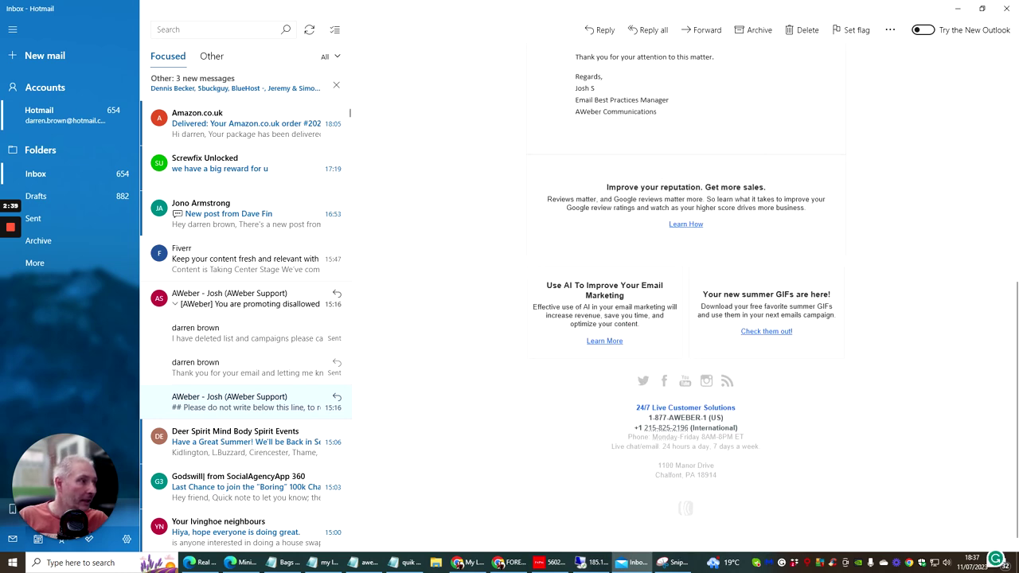
scroll(646, 271, up, 10)
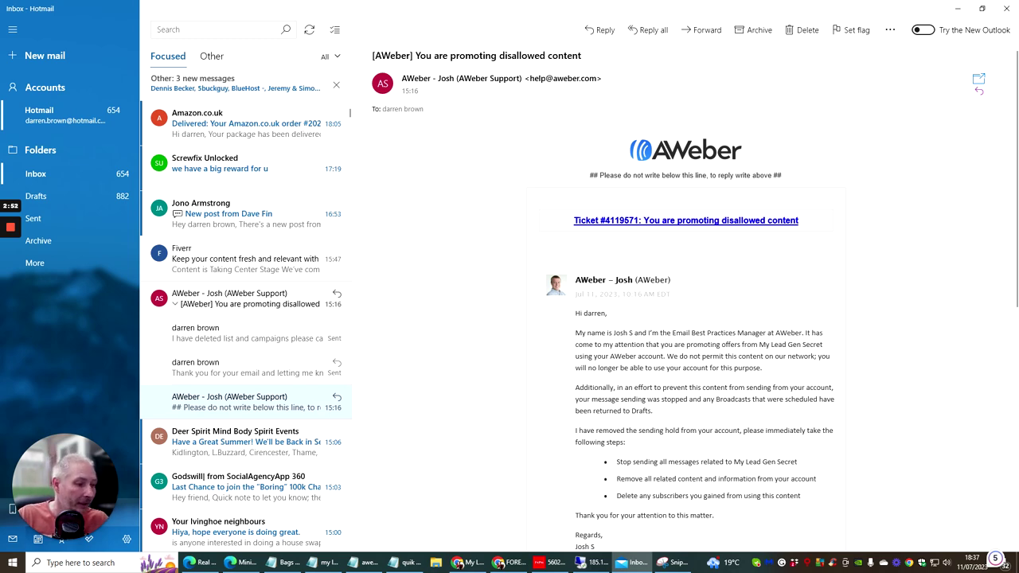
Switch back to Chrome, open My Lead Gen Secret's mailing system, and check the wait time before the next mailing.
click(468, 563)
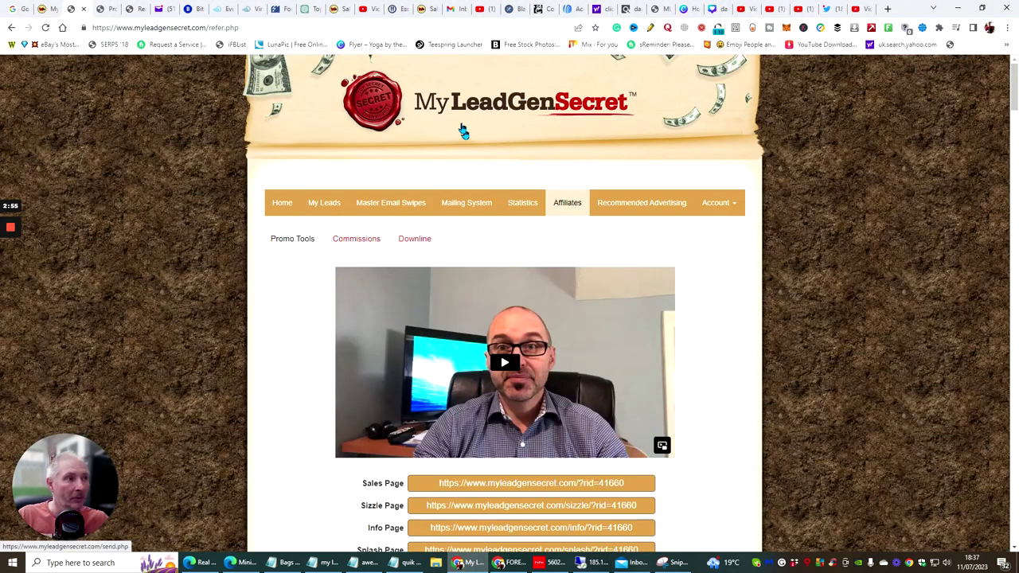
scroll(720, 284, down, 3)
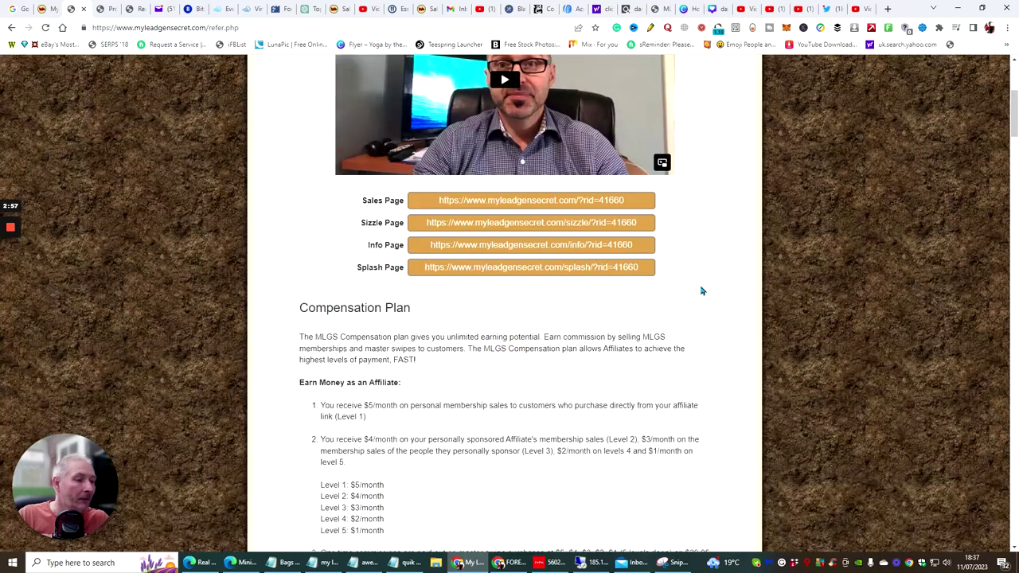
scroll(699, 291, down, 4)
scroll(693, 288, up, 7)
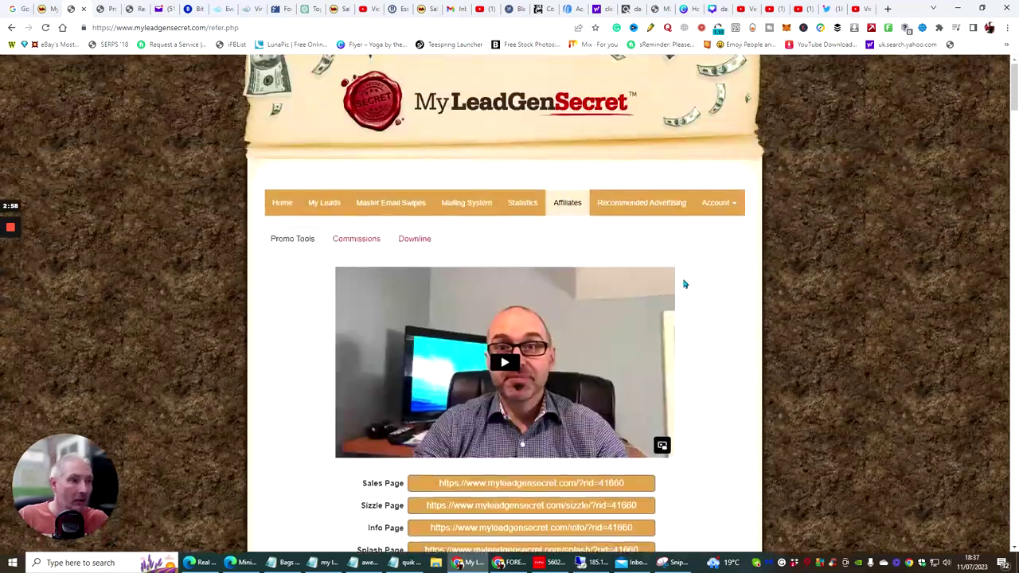
click(459, 204)
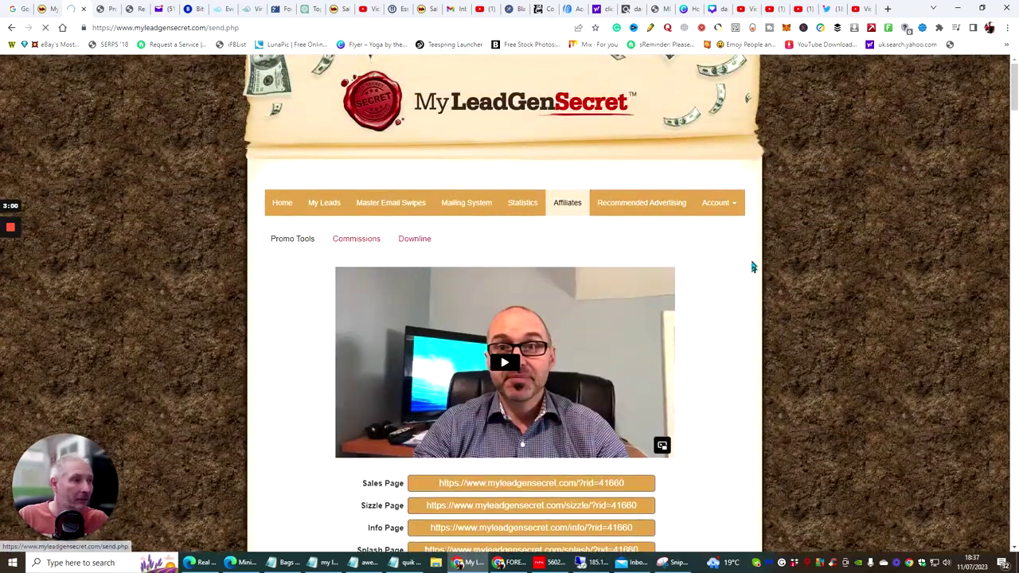
scroll(701, 259, down, 5)
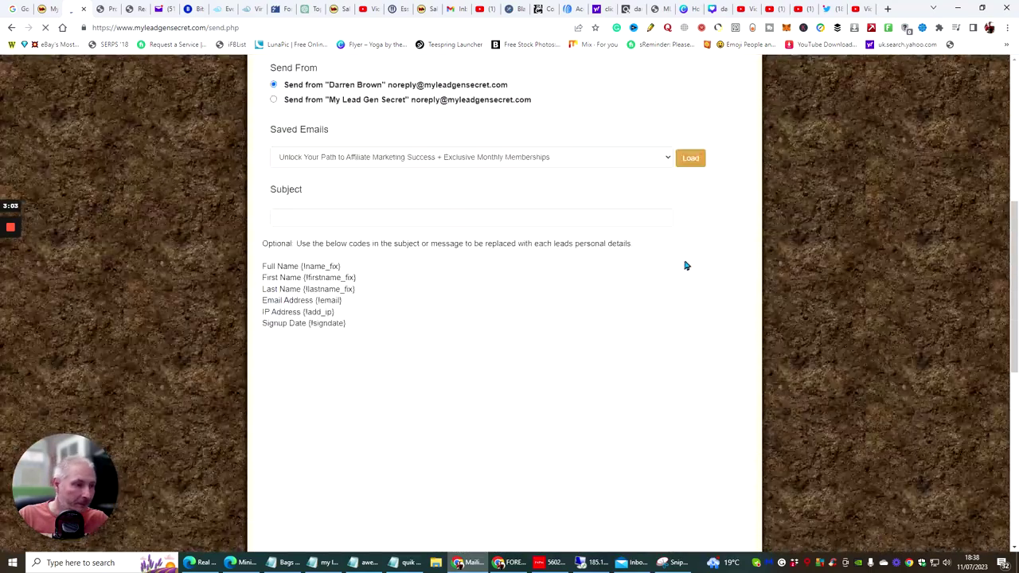
scroll(692, 263, down, 10)
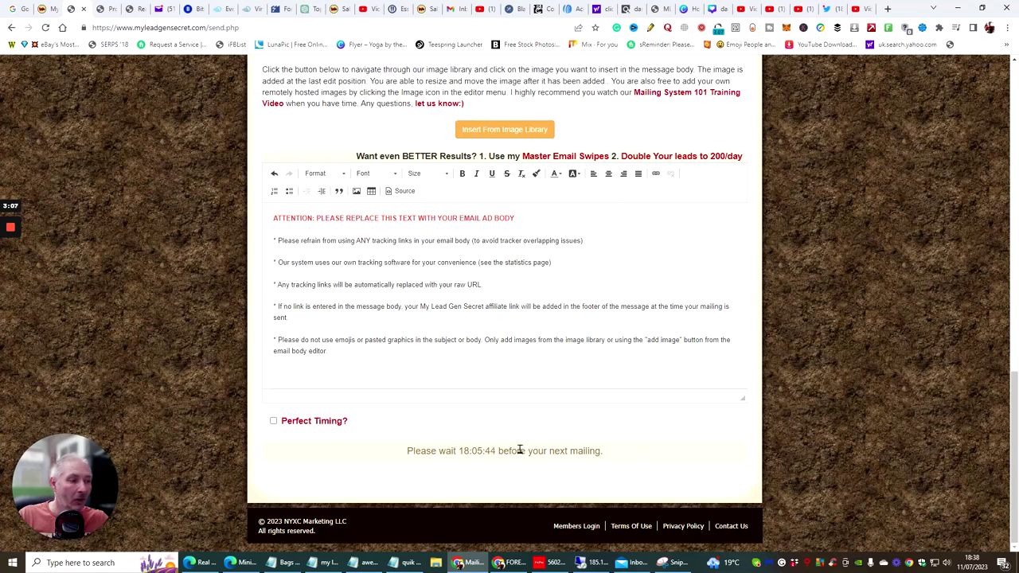
drag(460, 450, 407, 451)
triple_click(562, 444)
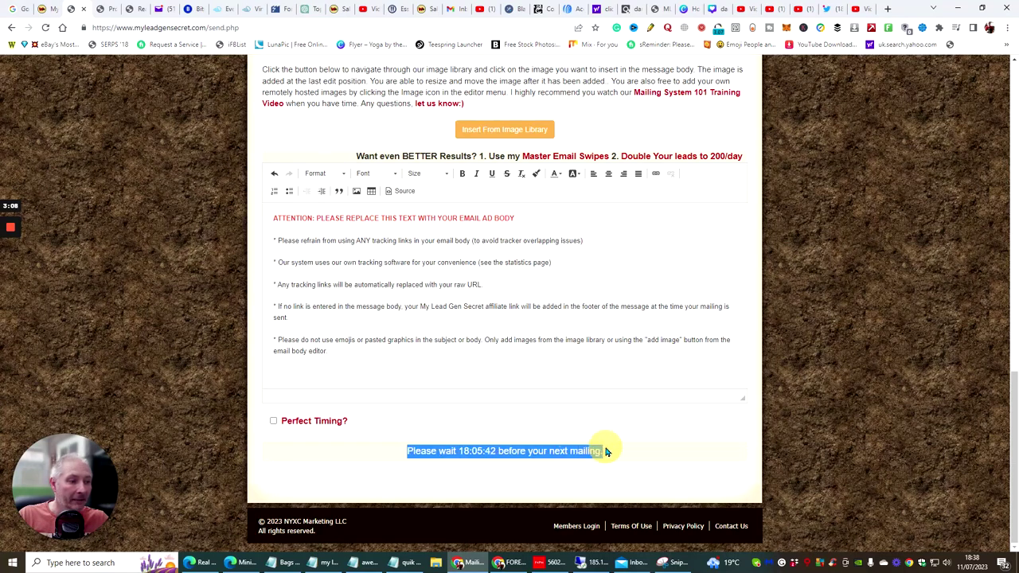
click(596, 449)
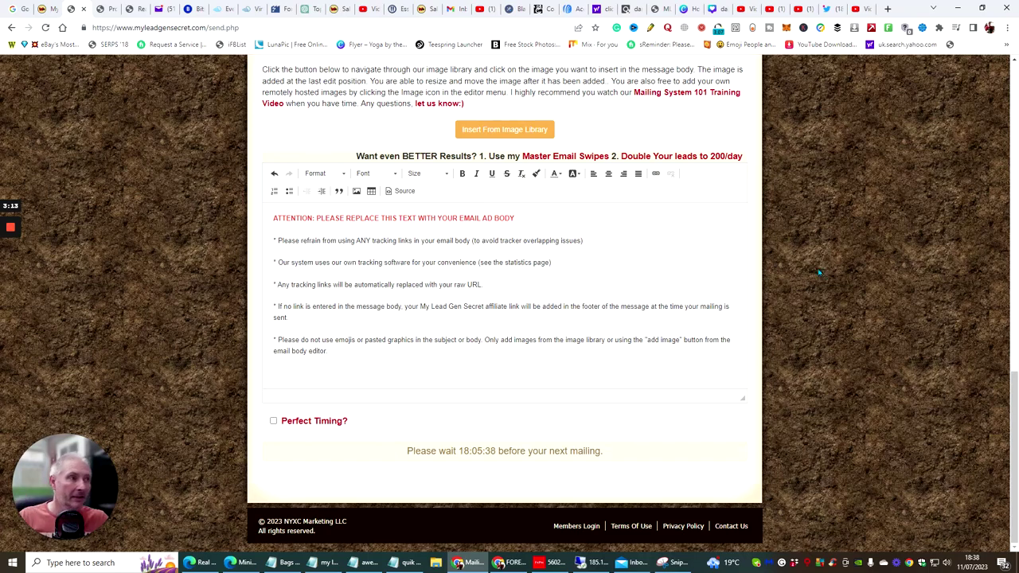
Select the leads of all listed dates for mailing.
scroll(820, 176, up, 10)
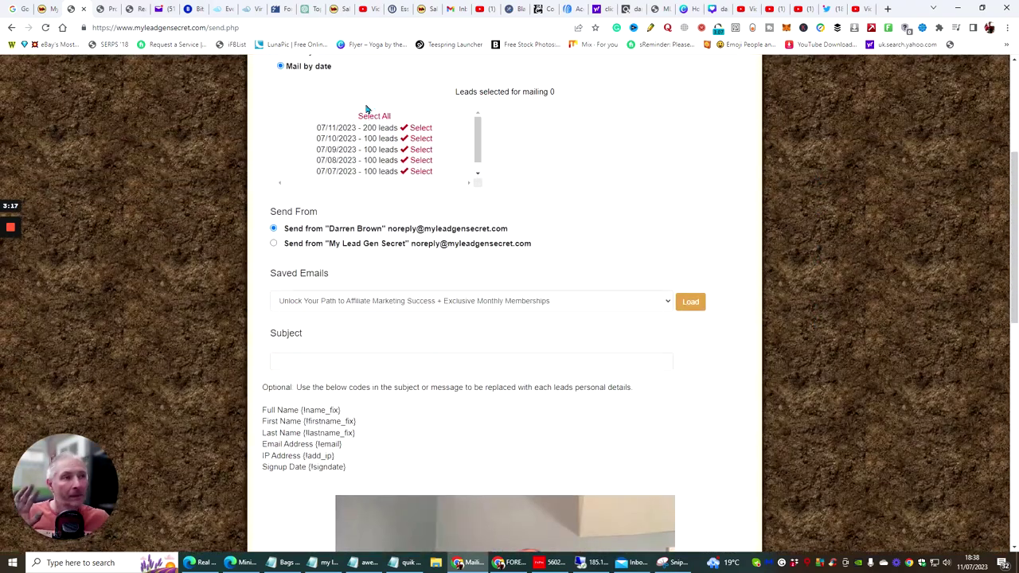
click(377, 116)
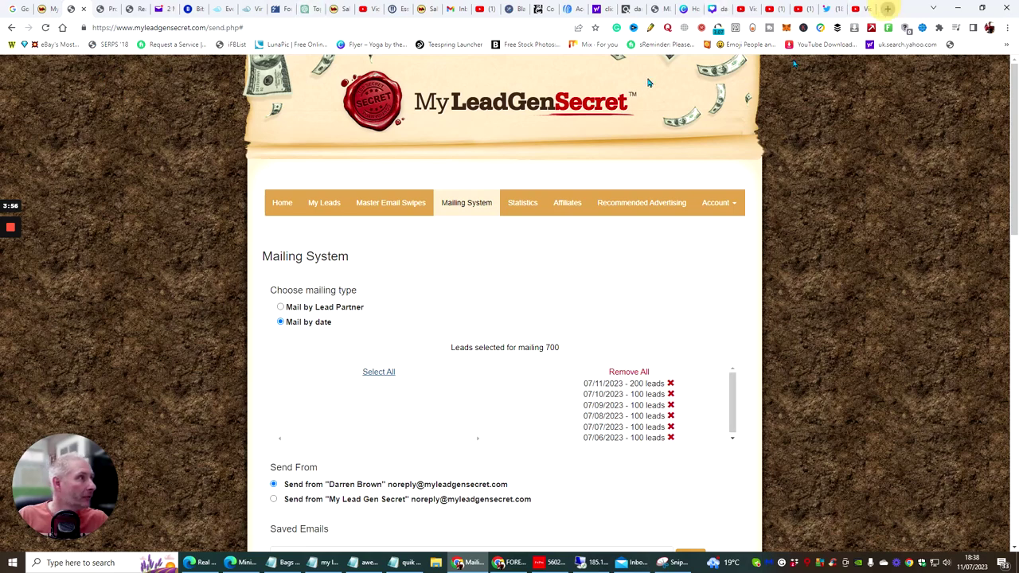
Search the web for "herculist.com login" in a new browser tab and open the HercuList login page.
click(887, 10)
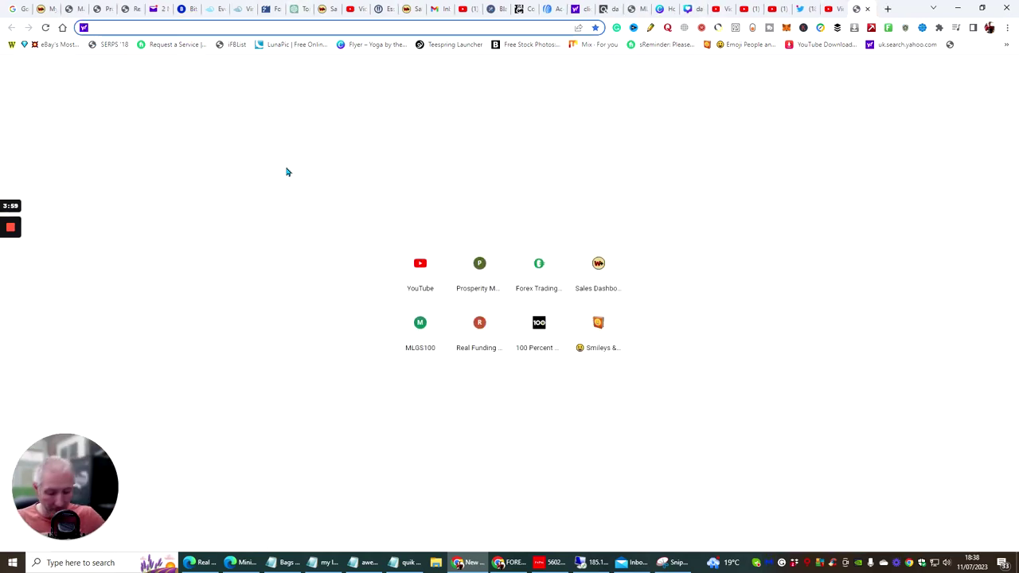
text(hurcu)
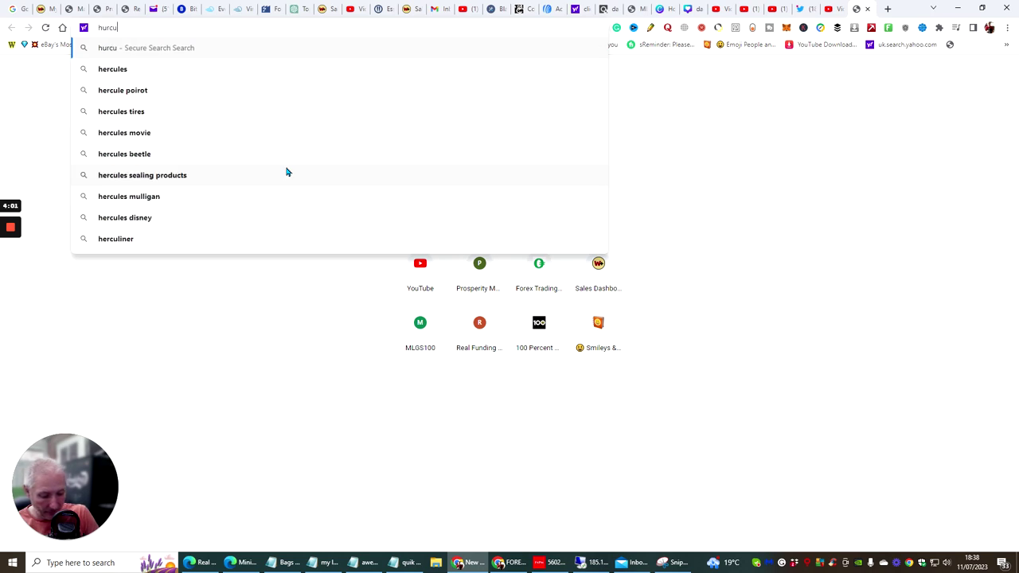
text(list.com login)
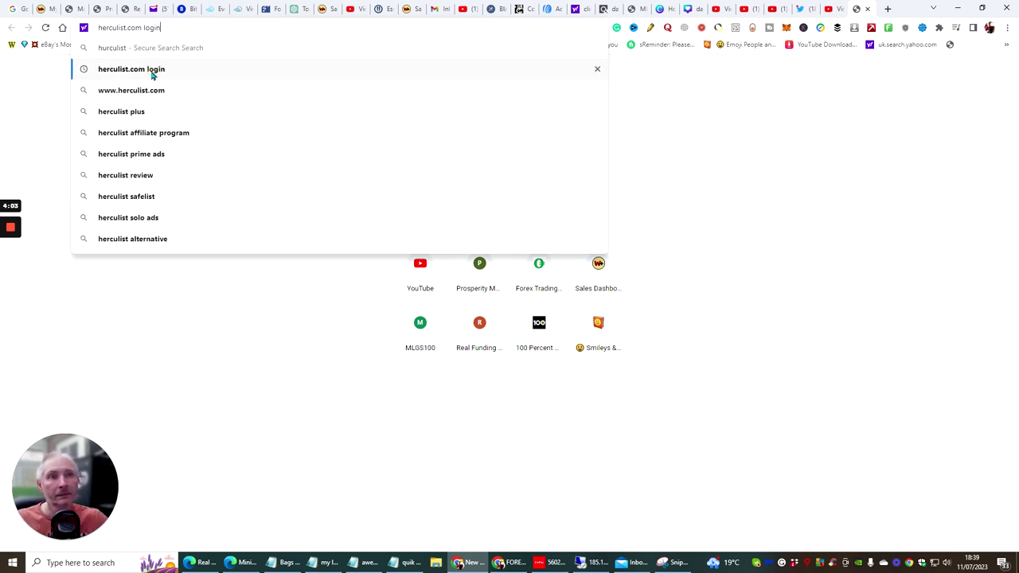
click(153, 69)
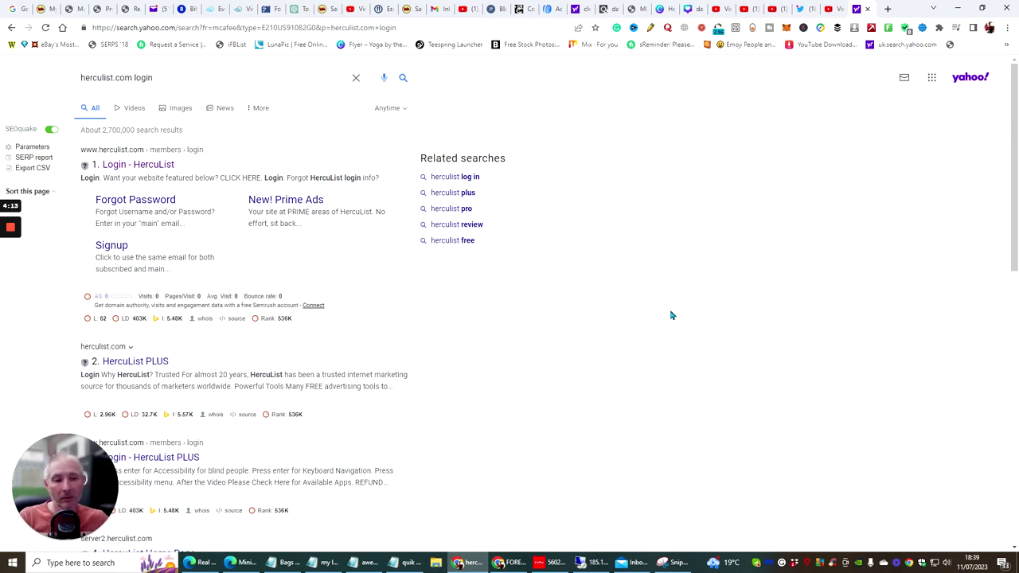
click(144, 164)
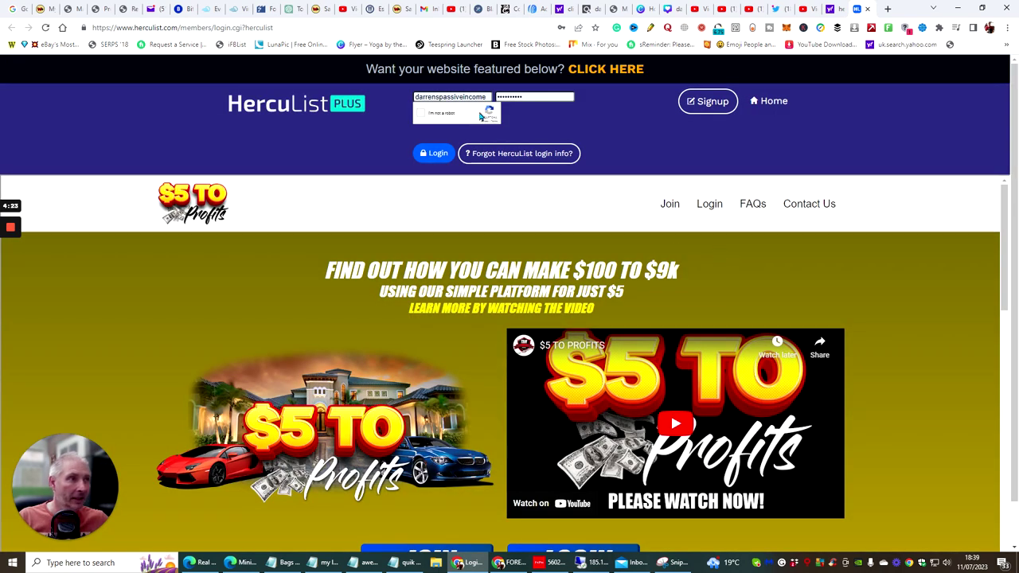
Complete the robot check, log in to HercuList with the prefilled credentials, and continue past the login ad to the members' mailbox.
click(420, 114)
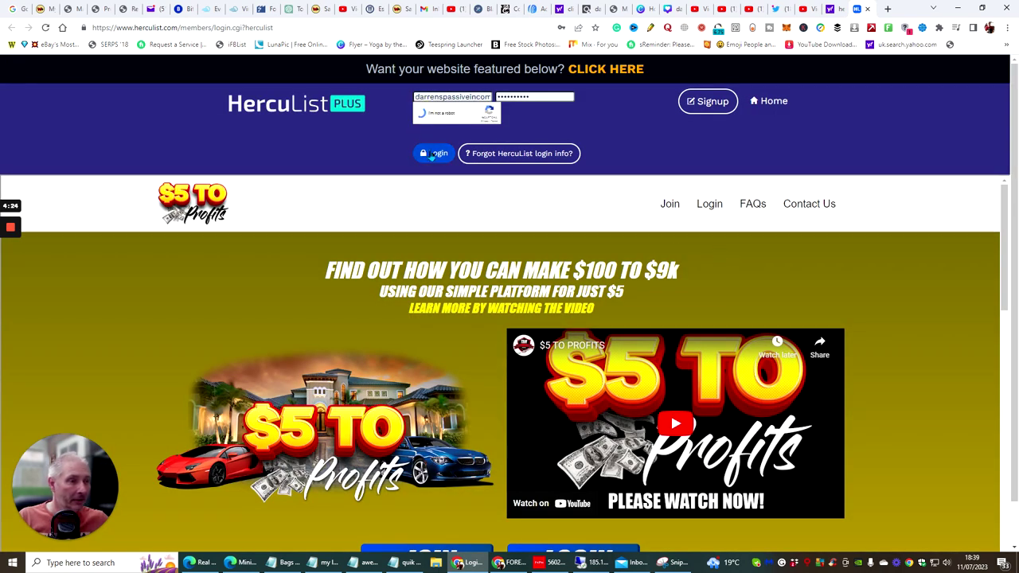
click(433, 153)
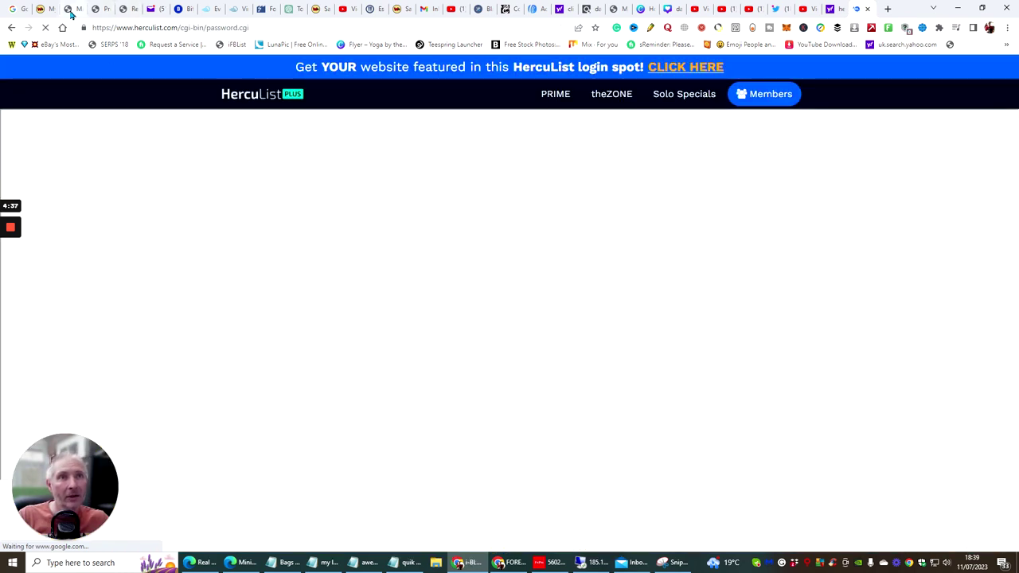
mouse_move(75, 12)
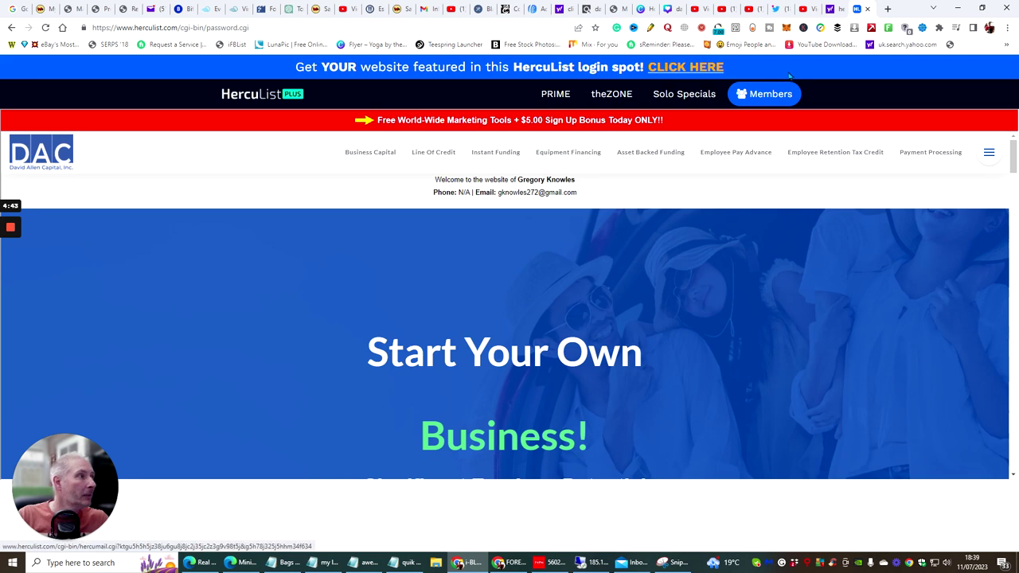
click(773, 96)
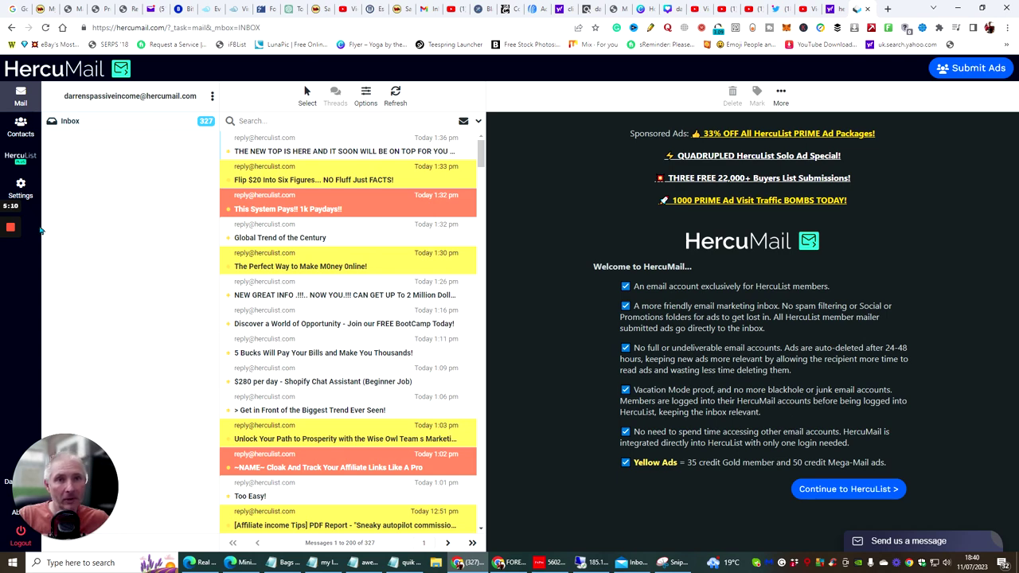
Go from HercuMail to the HercuList member home page and close the featured PRIME ad overlay.
click(22, 159)
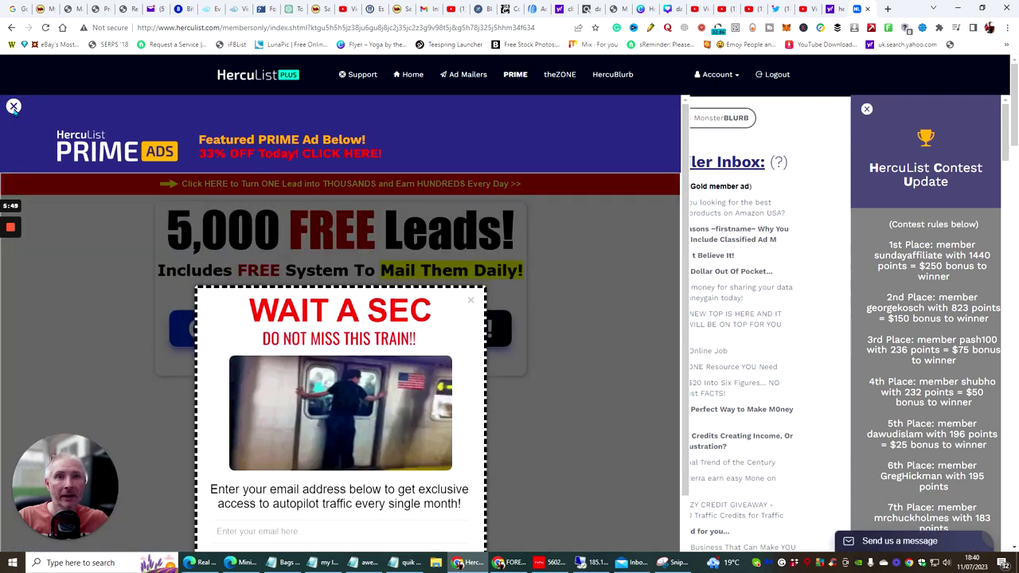
click(14, 107)
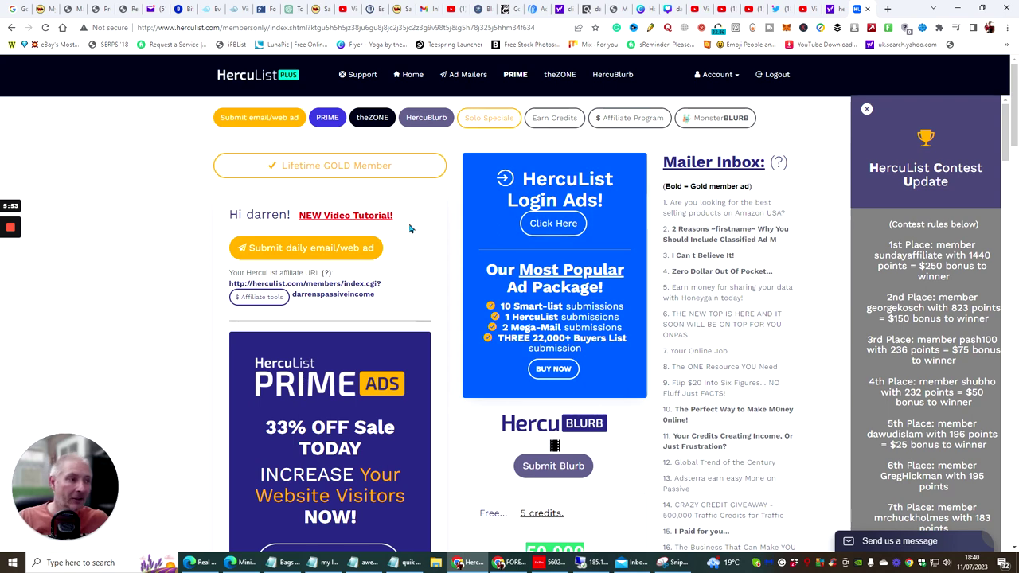
Open the daily email/web ad submission, continue past the sponsor ad to the ad mailers, and bring up the Regular Mailer form.
scroll(414, 227, down, 1)
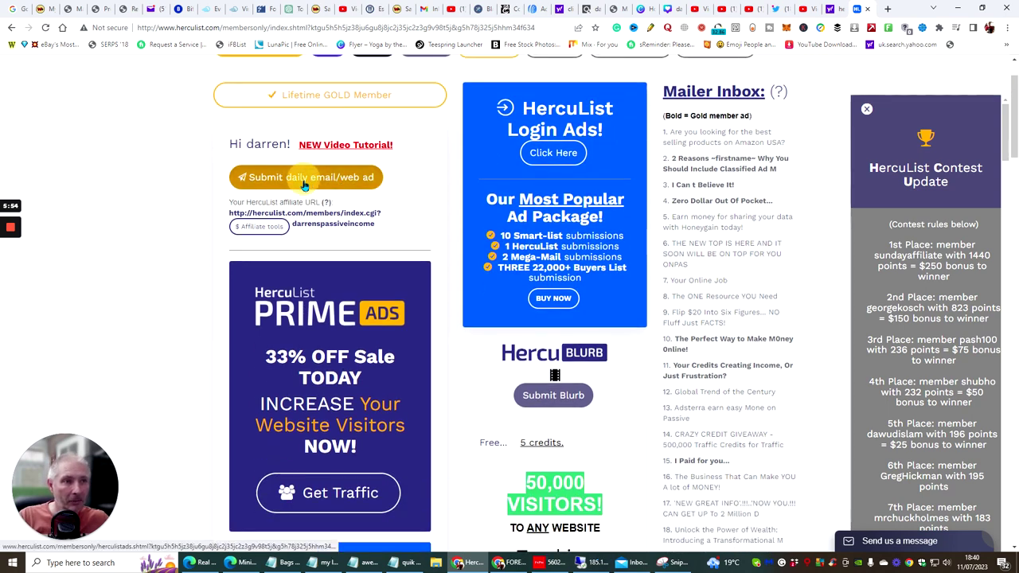
click(342, 178)
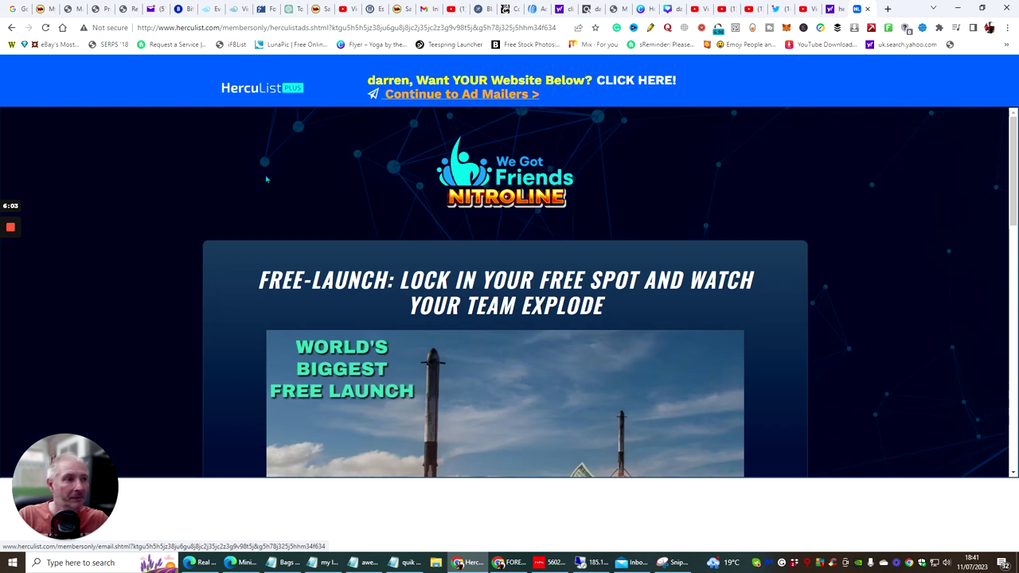
click(438, 94)
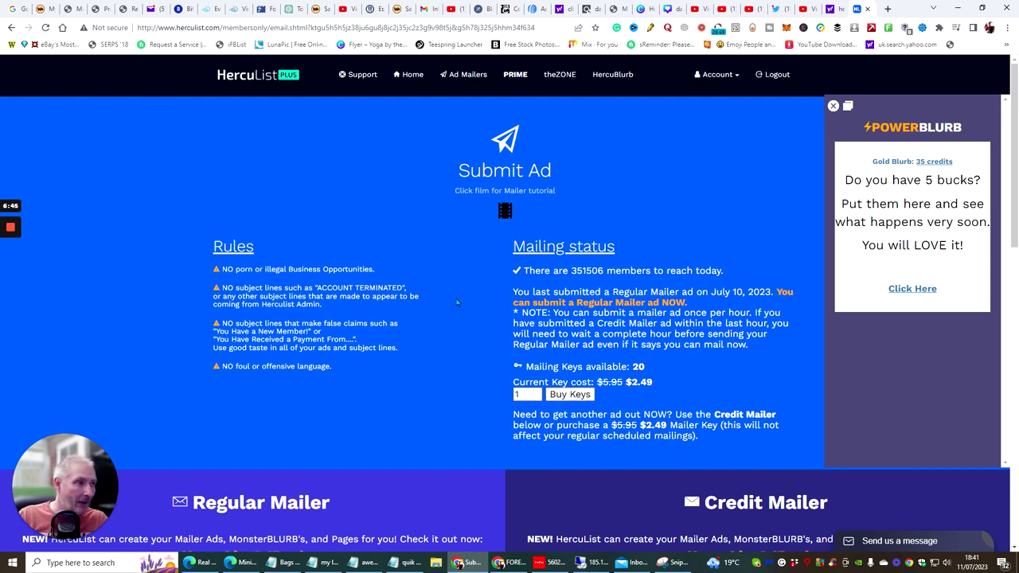
scroll(452, 268, down, 9)
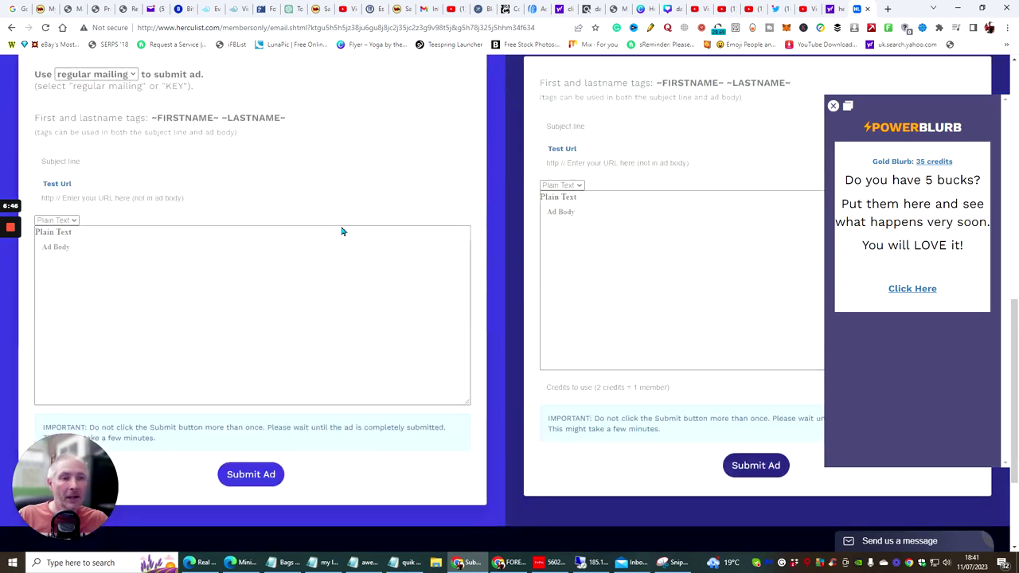
scroll(347, 237, up, 3)
scroll(351, 241, down, 1)
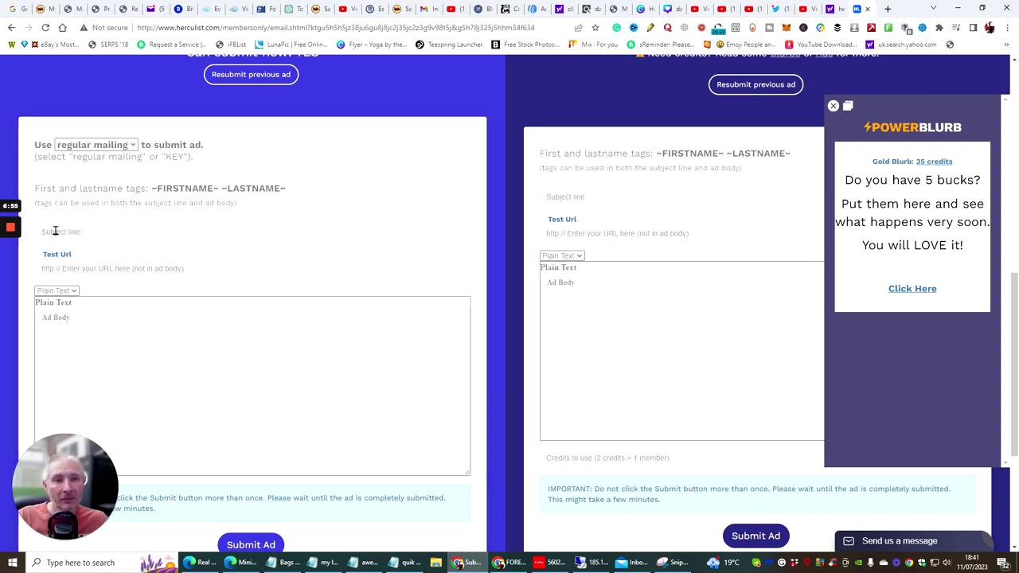
Switch to the ChatGPT conversation and copy the first My Leads Gen Secret email swipe, from its subject text through the sign-off.
click(292, 9)
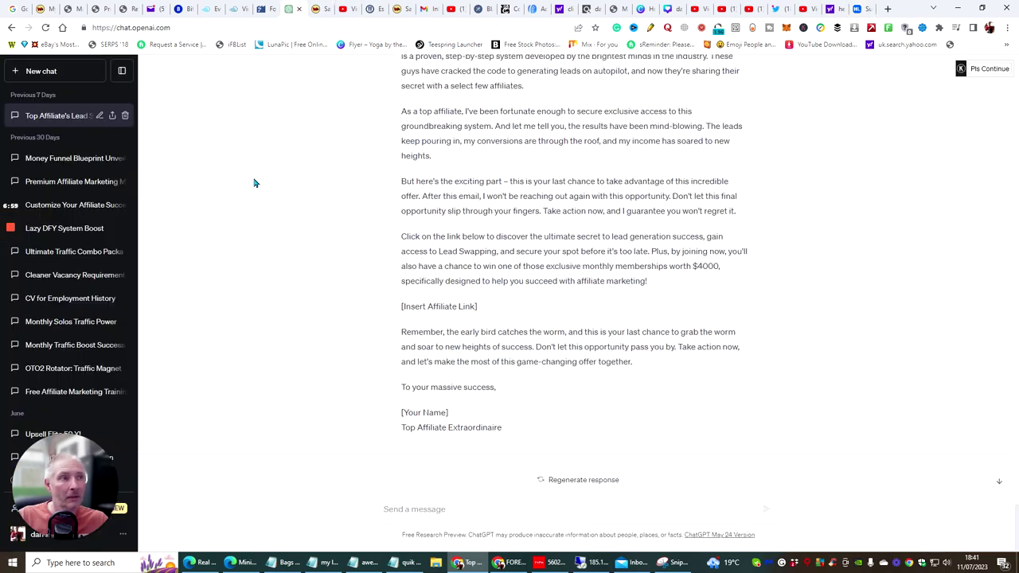
scroll(262, 183, up, 6)
scroll(278, 185, up, 4)
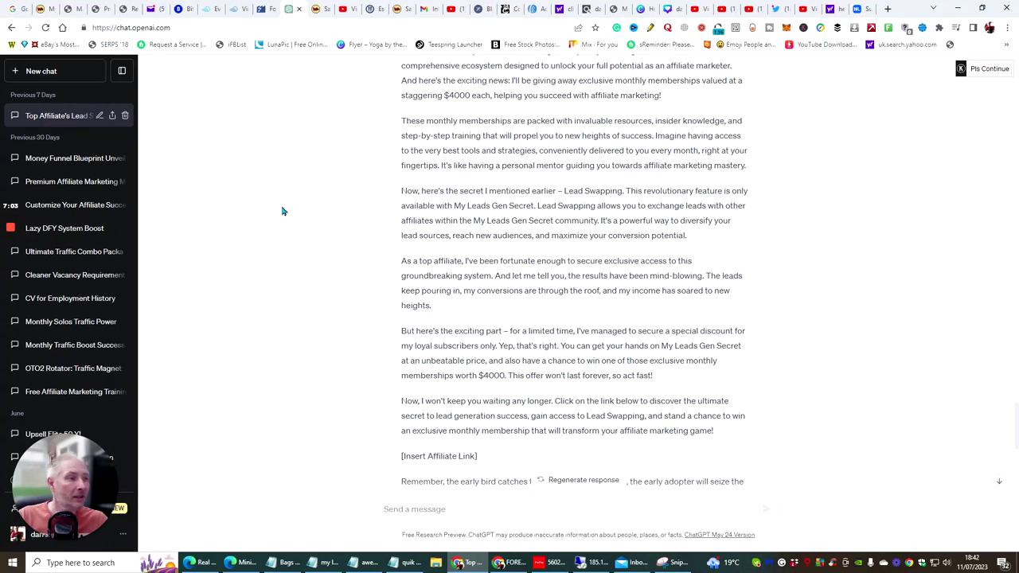
scroll(318, 203, up, 10)
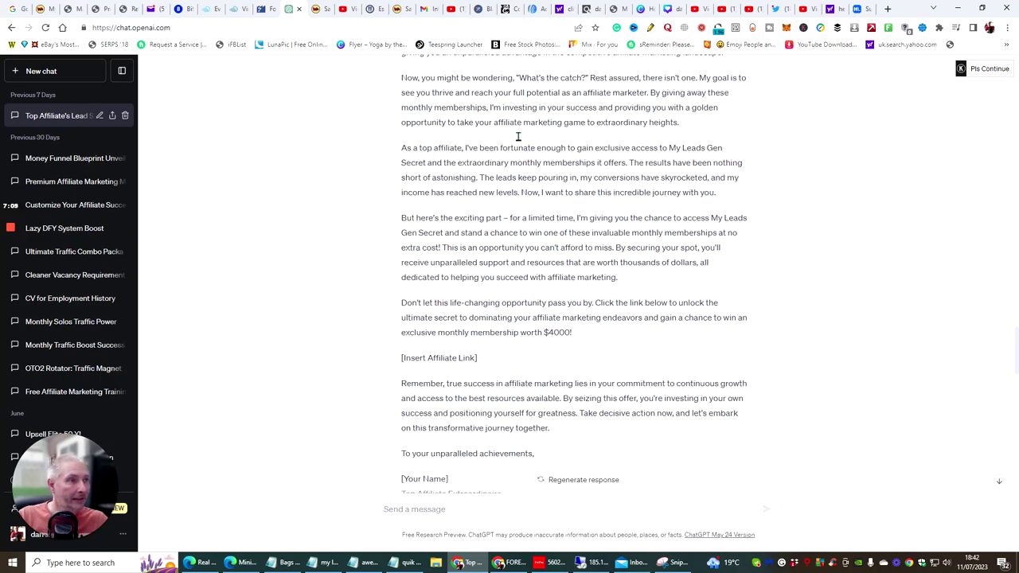
scroll(494, 167, down, 10)
scroll(499, 164, up, 4)
scroll(500, 164, up, 5)
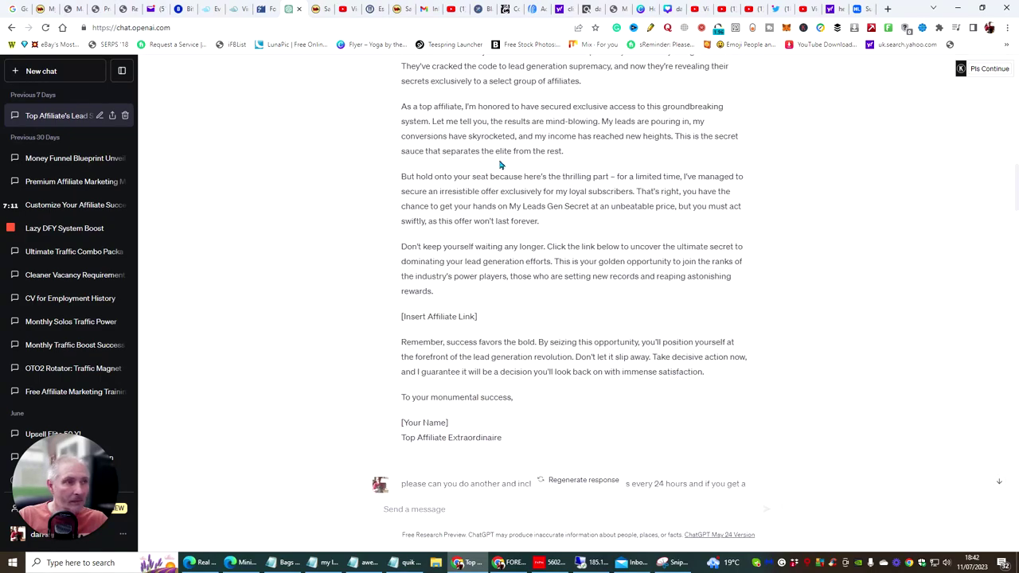
scroll(501, 165, down, 7)
scroll(502, 167, up, 15)
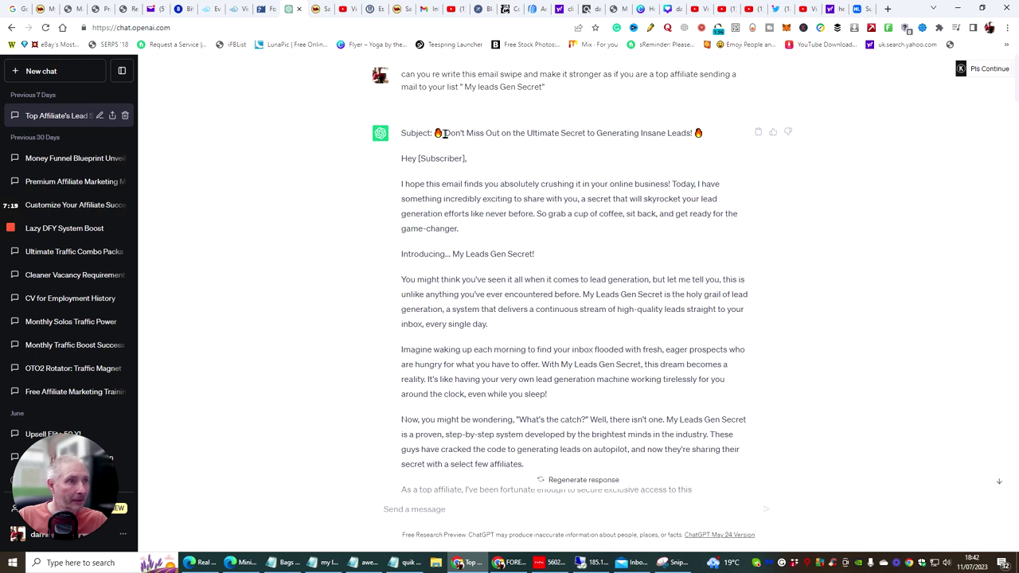
drag(443, 133, 653, 130)
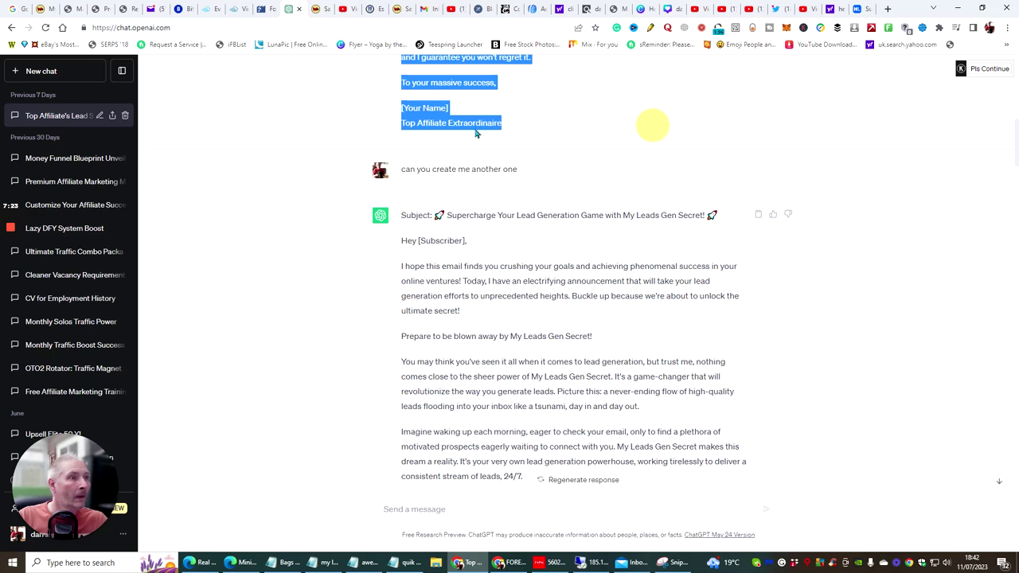
right_click(441, 119)
click(454, 125)
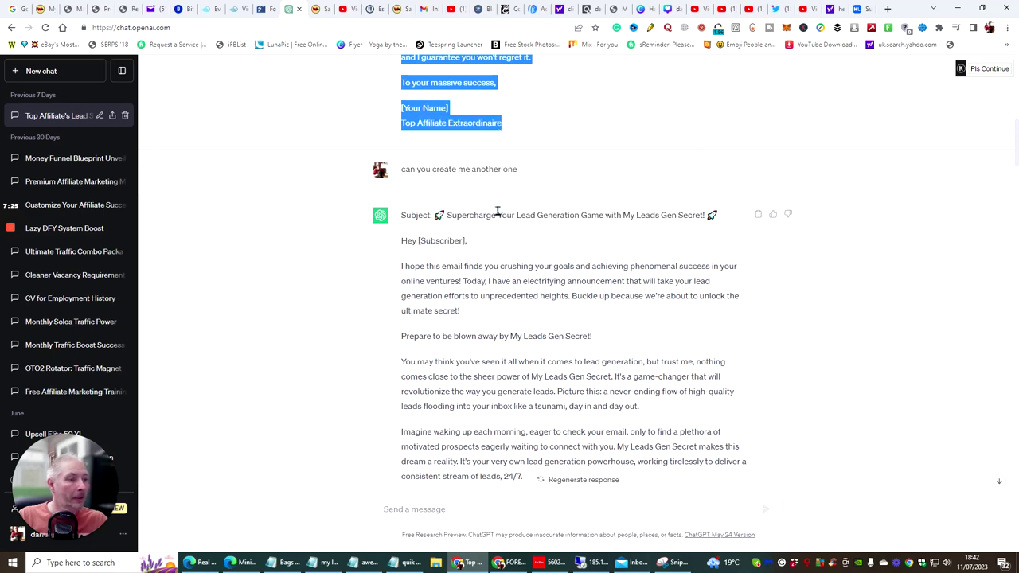
Ask ChatGPT "please can you convert this email into a cold email", followed by the copied swipe in quotation marks.
scroll(490, 271, down, 4)
click(428, 514)
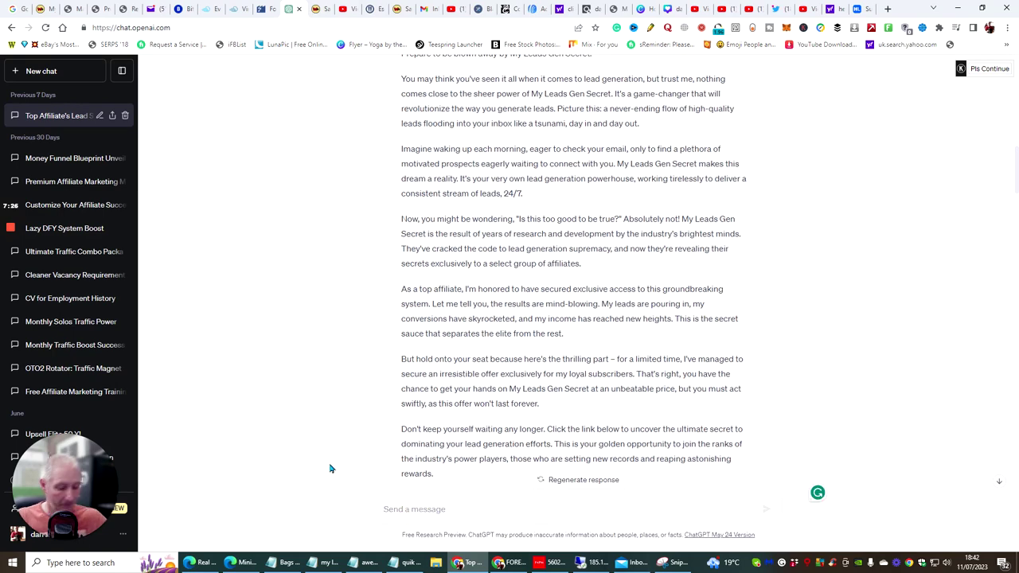
text(please )
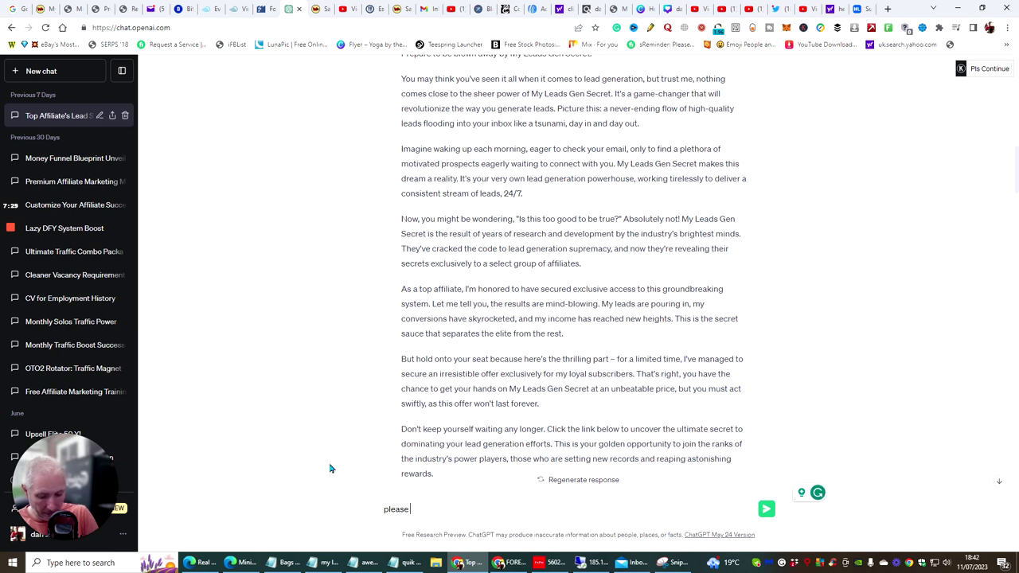
text(can you convert this email into a cold email ")
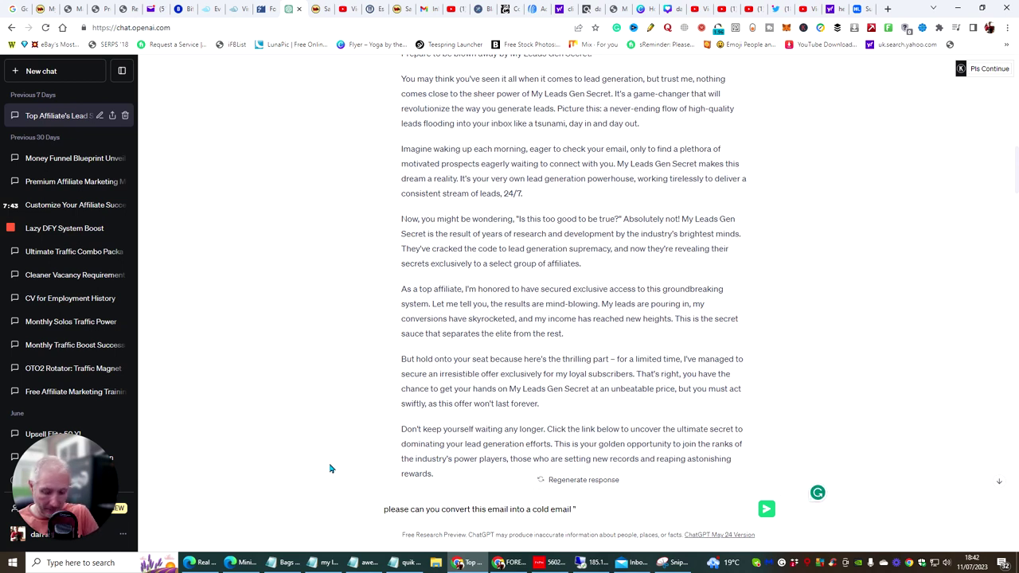
key(ctrl+v)
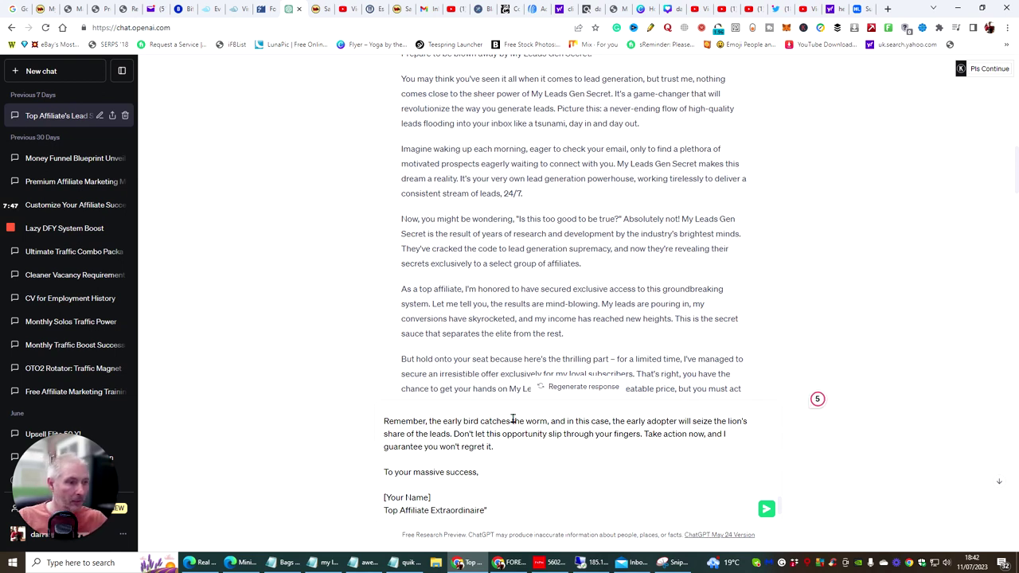
click(766, 514)
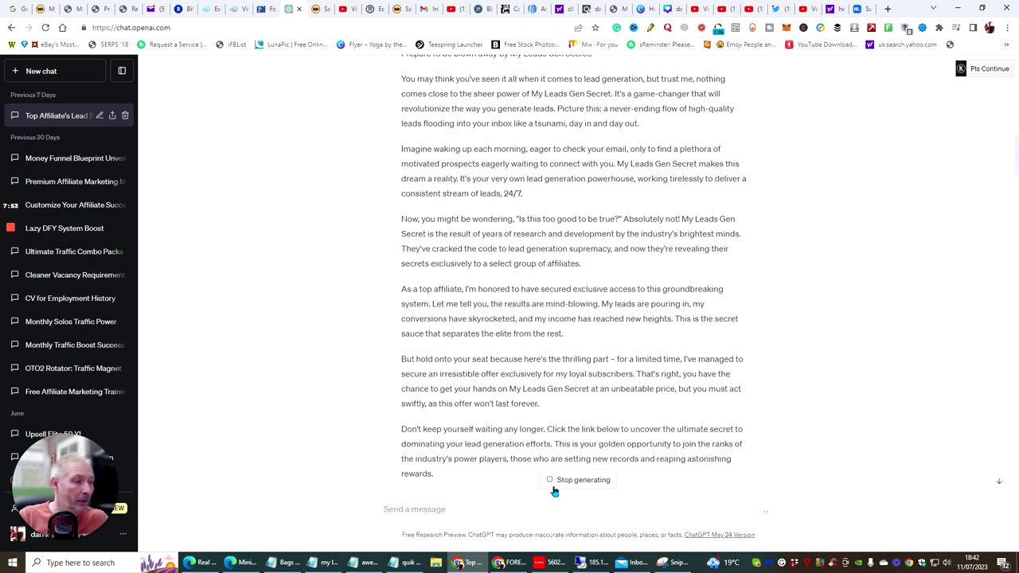
Copy the subject text "Unlock the Ultimate Secret to Generating Insane Leads" from the newly generated cold email.
scroll(311, 367, down, 5)
scroll(310, 367, up, 10)
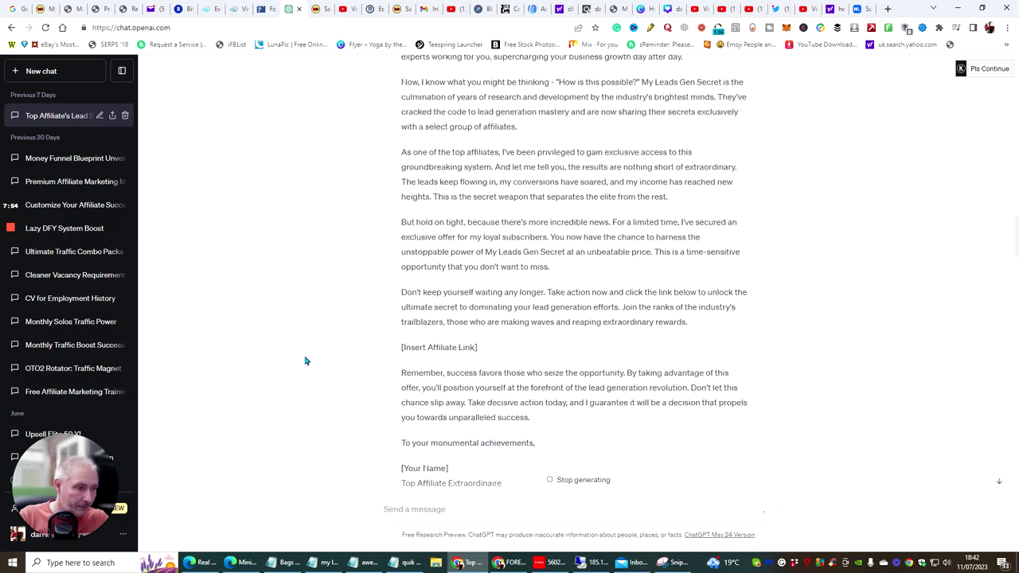
scroll(305, 365, down, 15)
scroll(303, 364, up, 4)
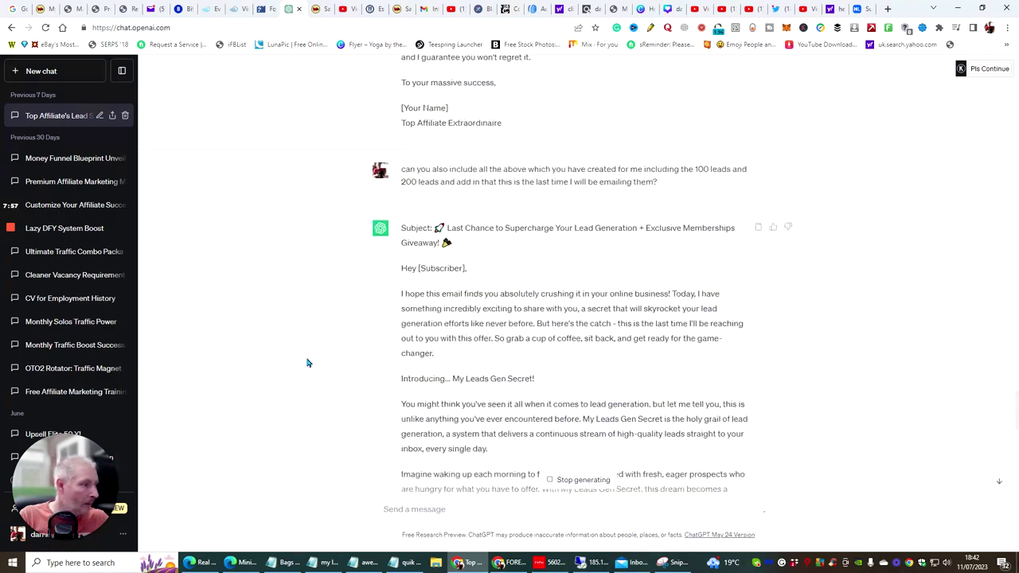
scroll(305, 359, down, 9)
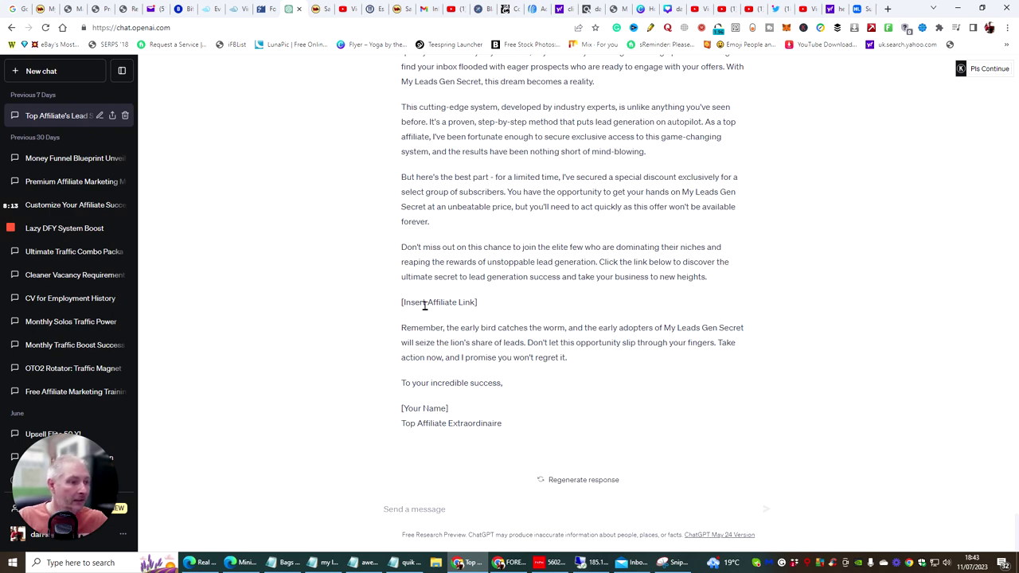
scroll(351, 318, up, 3)
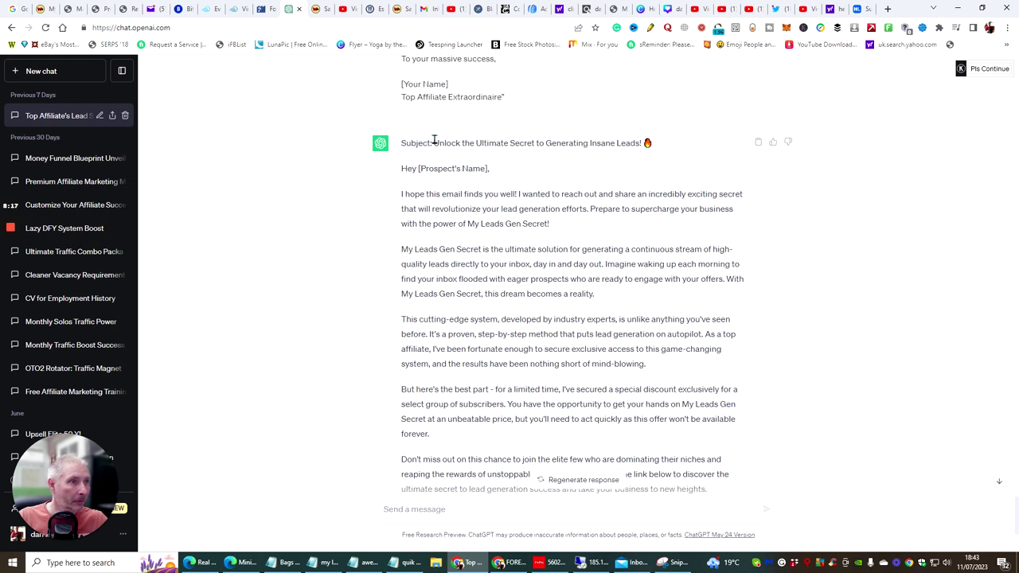
drag(434, 141, 640, 144)
key(ctrl+c)
right_click(618, 143)
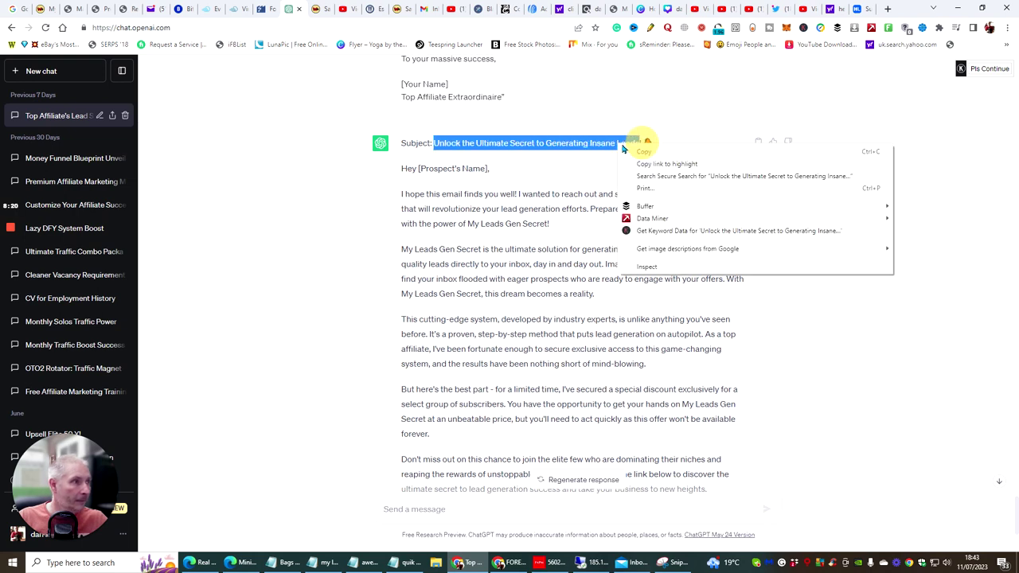
click(634, 156)
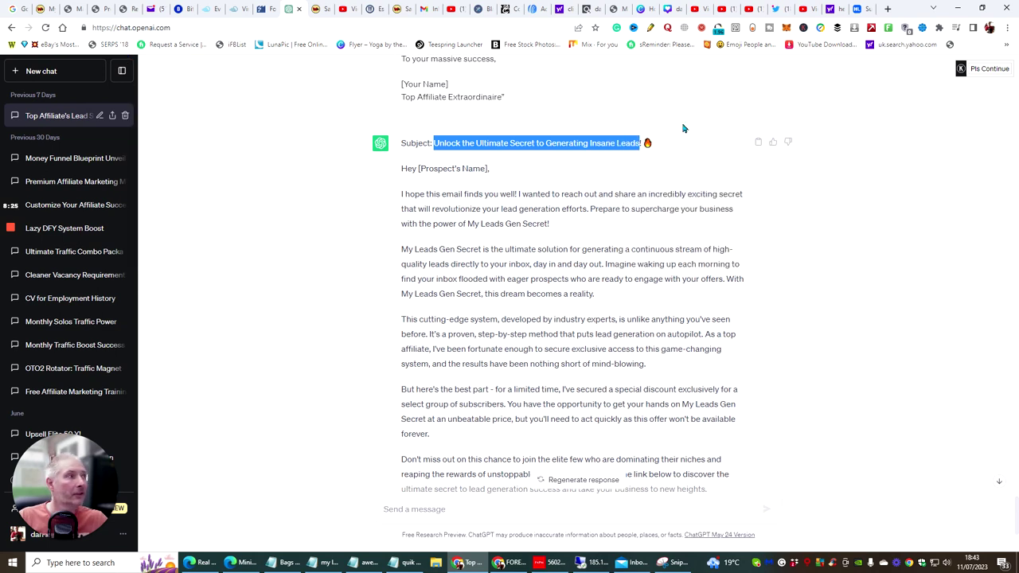
Return to HercuList's ad submission page and paste the copied subject as plain text into the Regular Mailer's subject line.
click(856, 12)
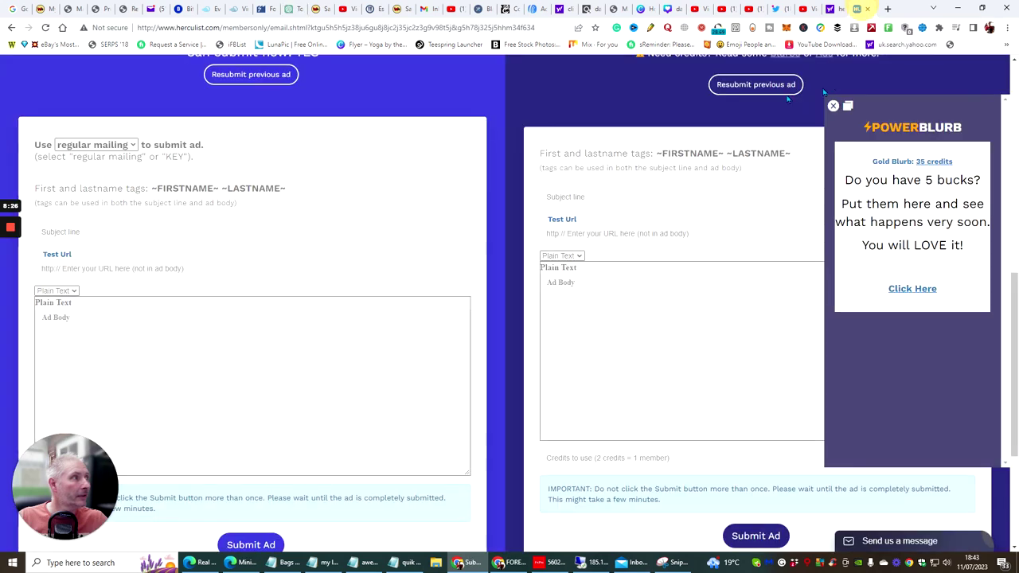
click(90, 231)
right_click(91, 234)
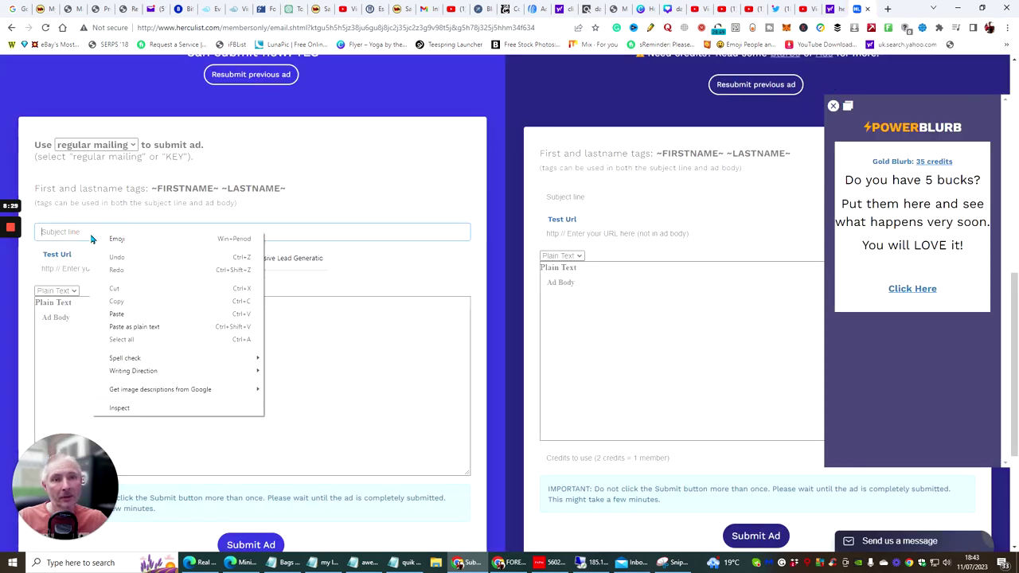
click(106, 328)
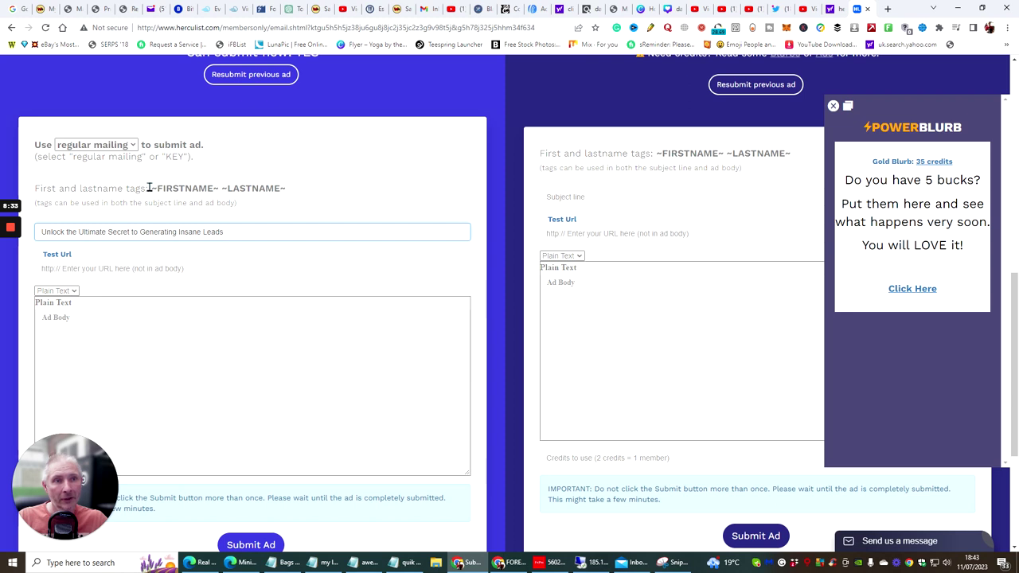
Insert the ~FIRSTNAME~ tag and a space at the start of the Regular Mailer's subject line, then place the cursor in the ad body.
mouse_move(148, 188)
mouse_down()
mouse_move(219, 189)
mouse_move(159, 188)
mouse_up()
click(215, 189)
right_click(164, 189)
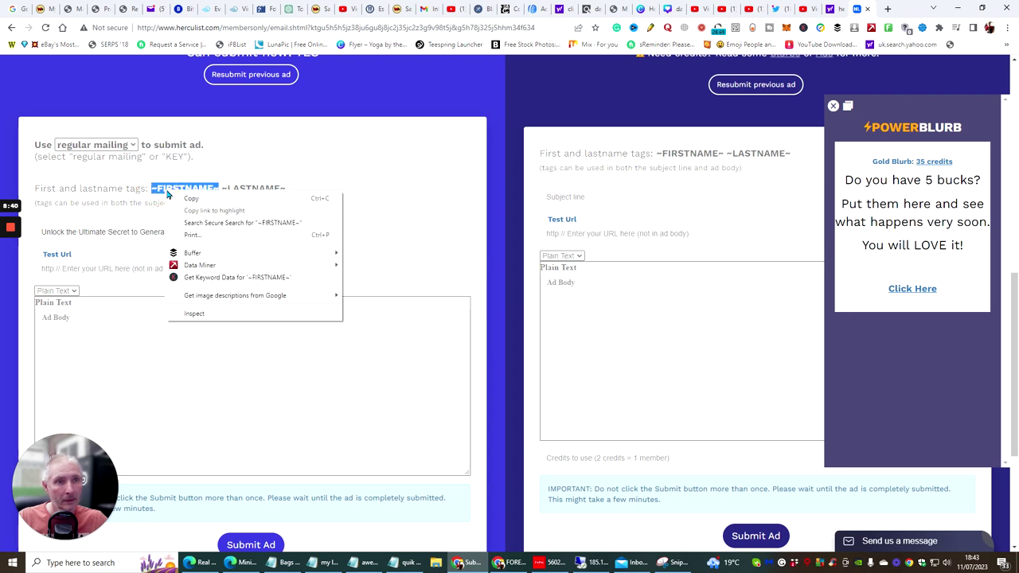
click(179, 199)
click(47, 234)
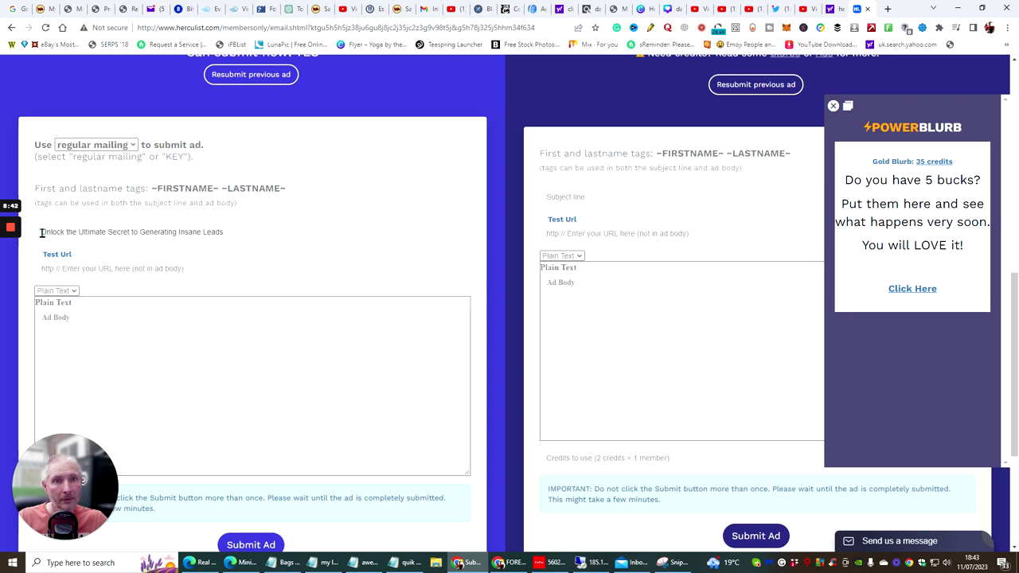
key(ctrl+v)
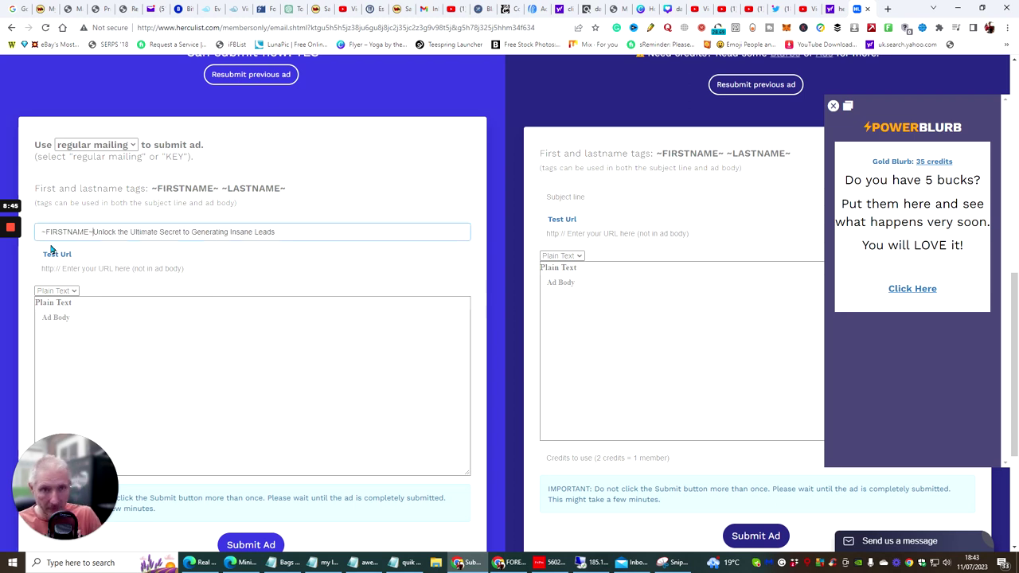
click(81, 324)
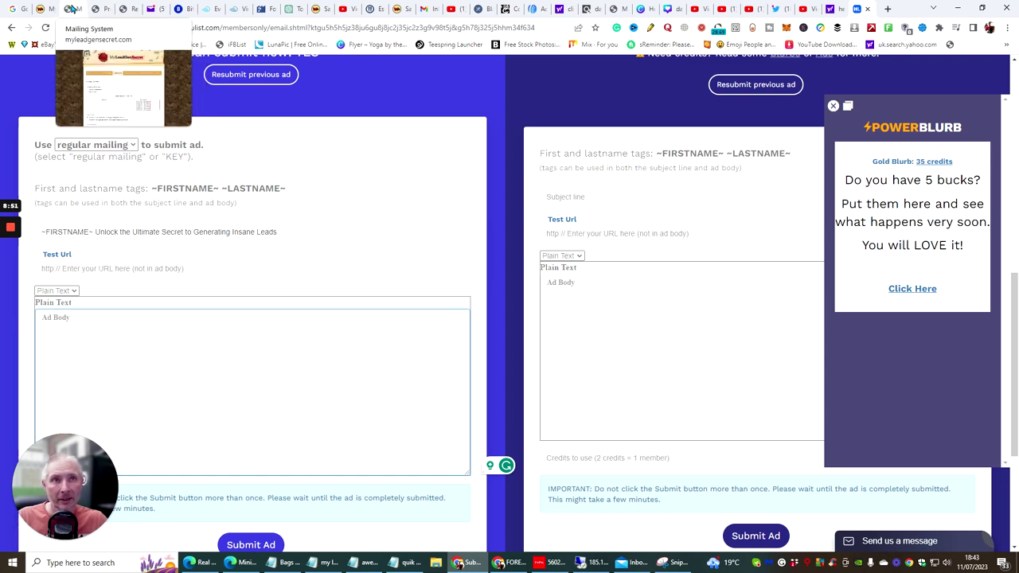
Check the My Lead Gen Secret mailing system tab, then examine the affiliate sales page's video, commission levels and joining offers.
click(67, 9)
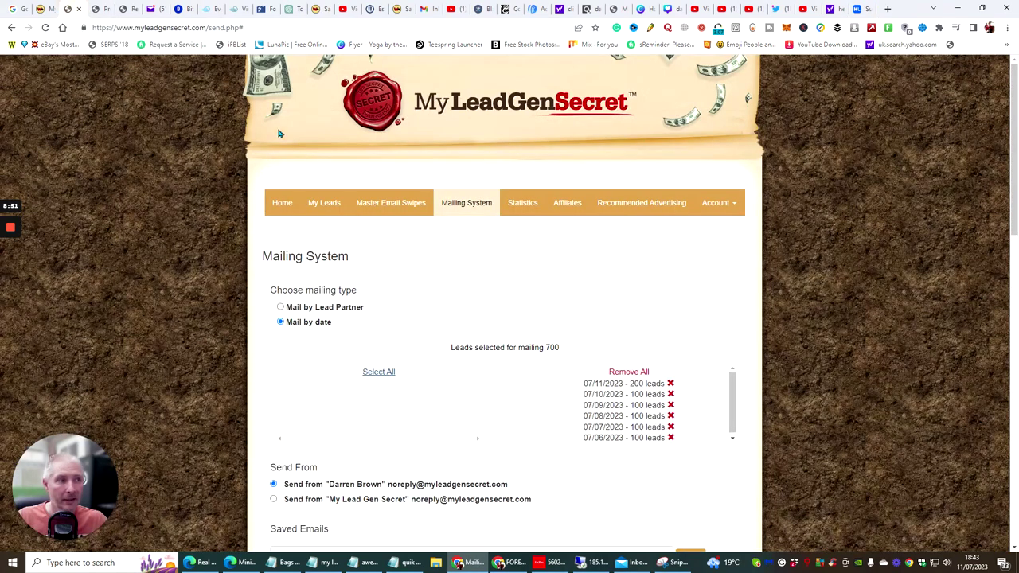
click(622, 8)
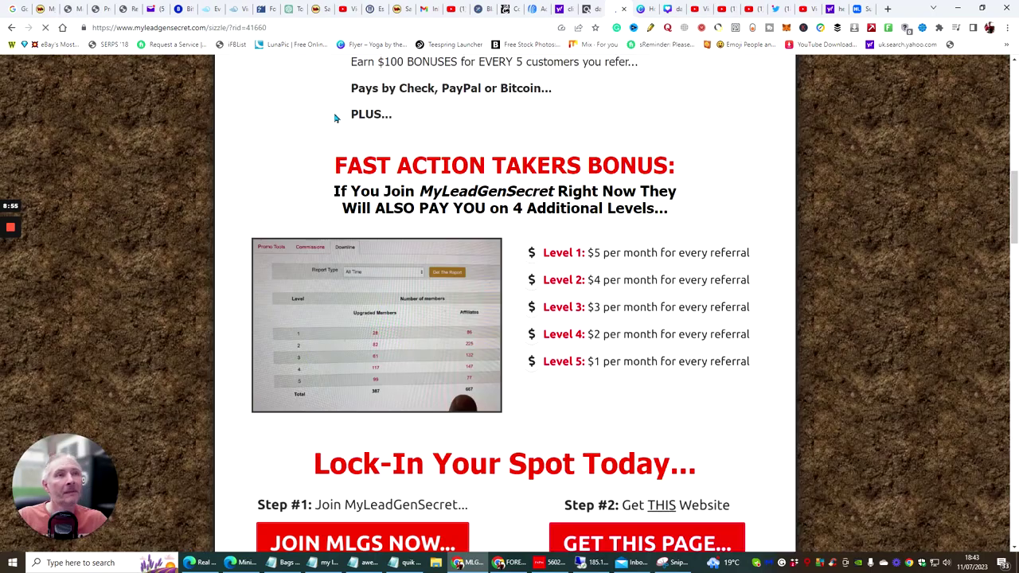
scroll(660, 141, up, 5)
scroll(639, 158, up, 4)
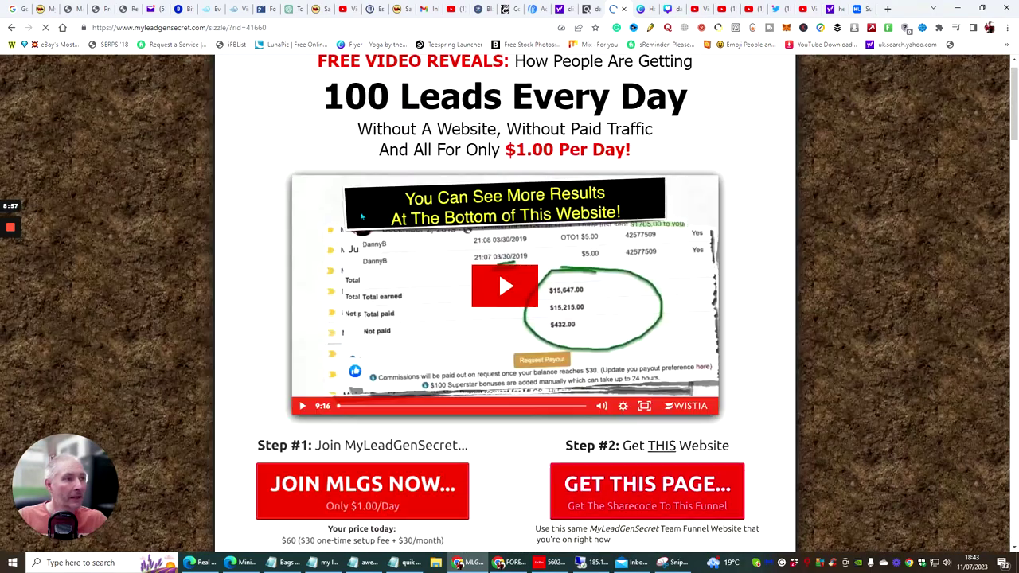
scroll(482, 172, down, 13)
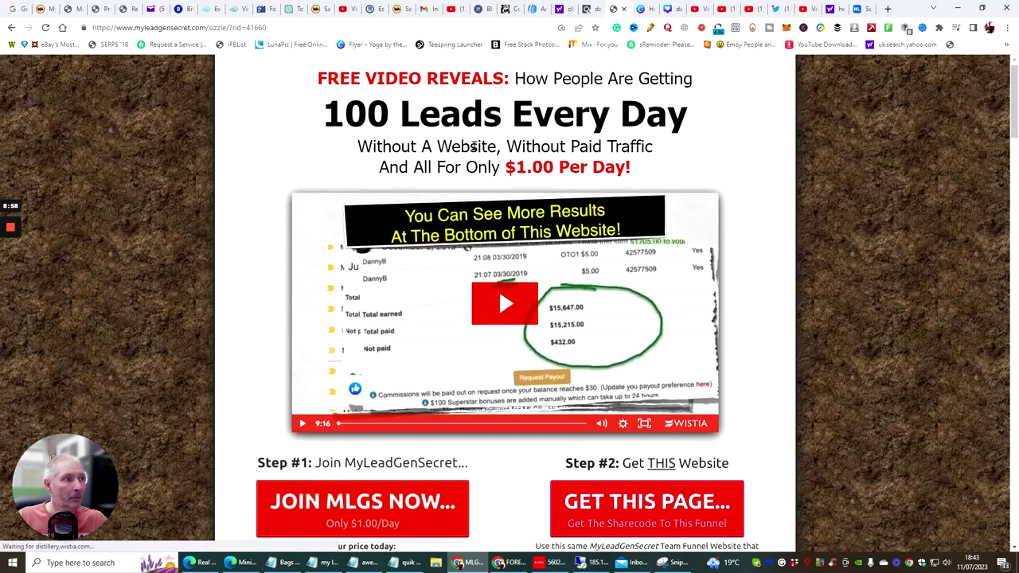
scroll(496, 141, up, 4)
scroll(496, 141, down, 3)
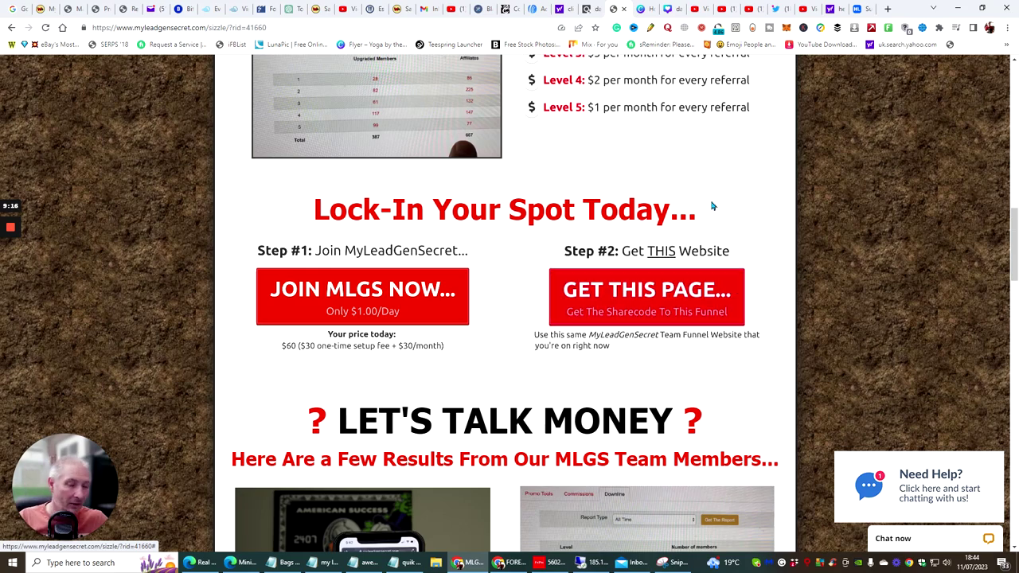
Skim the My Lead Gen Secret sales page from its headline video down to the closing two-step joining offer.
scroll(666, 223, up, 5)
scroll(666, 223, up, 8)
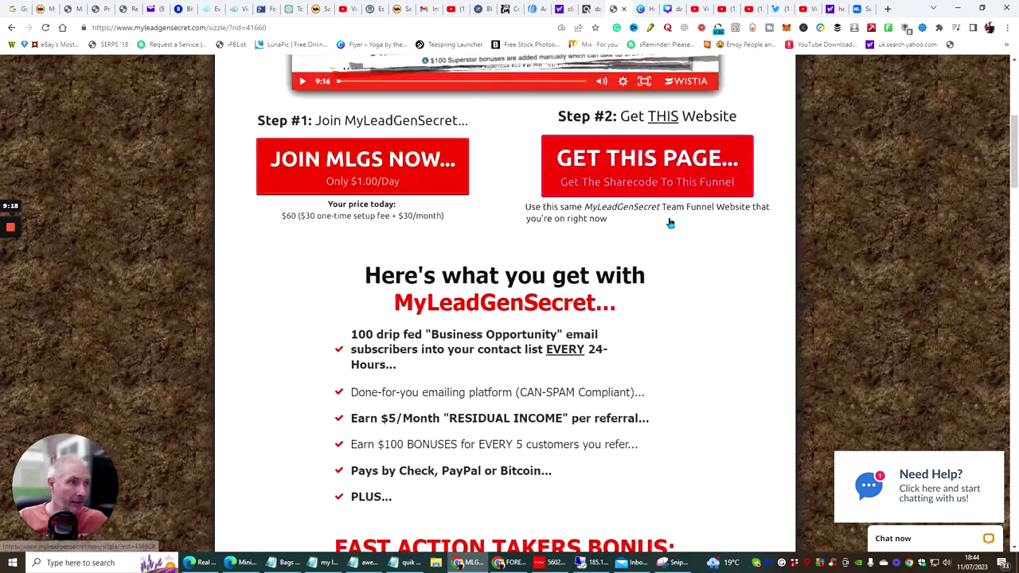
scroll(625, 197, down, 15)
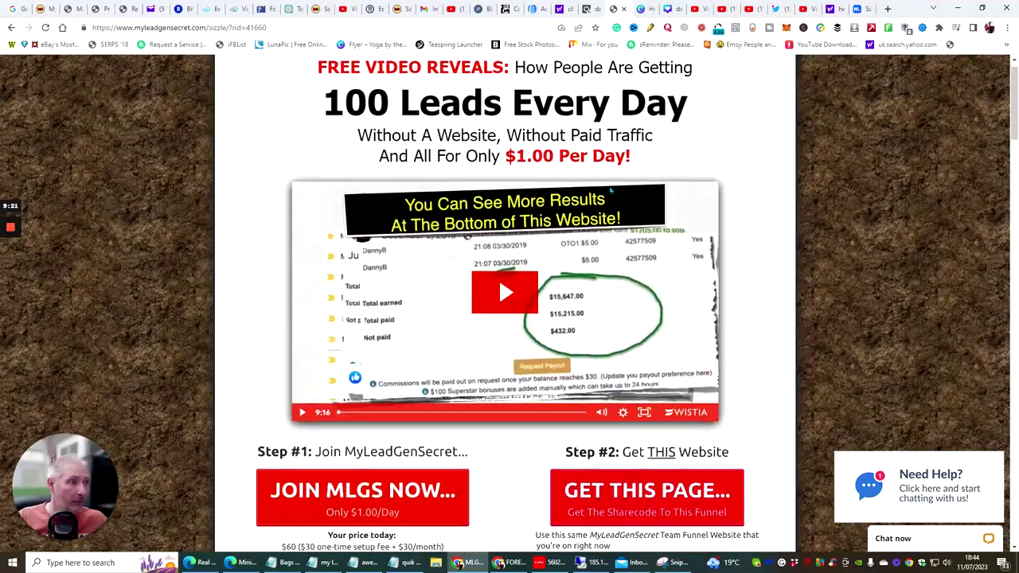
scroll(584, 168, down, 20)
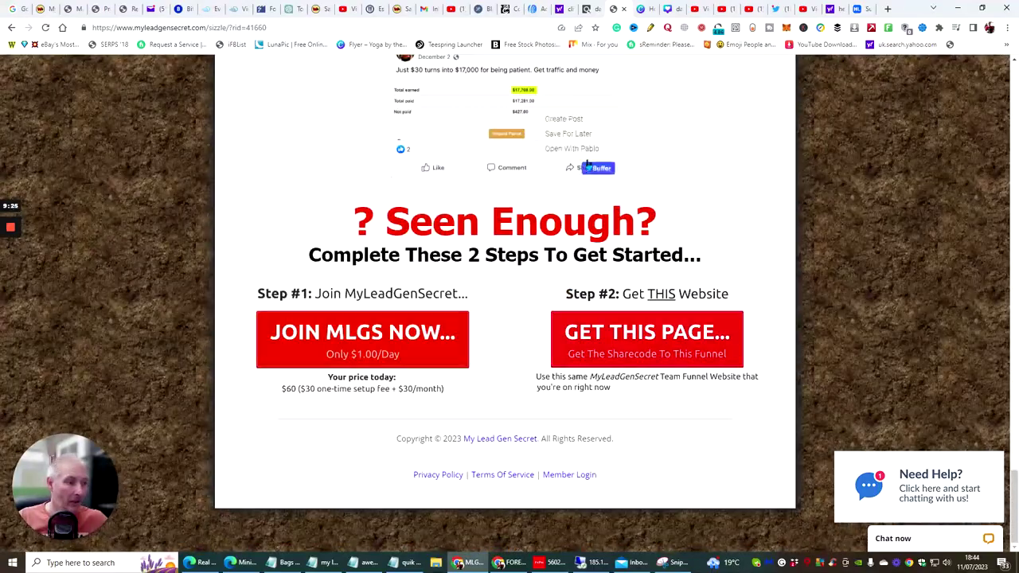
scroll(587, 161, up, 10)
scroll(590, 160, up, 15)
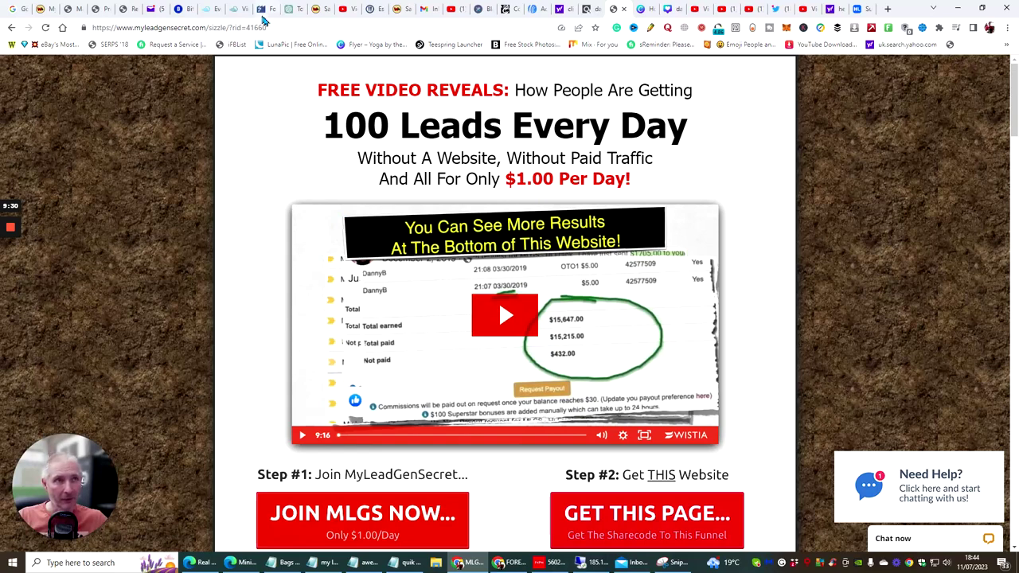
Copy the full web address of the My Lead Gen Secret affiliate sales page.
click(266, 28)
drag(267, 27, 117, 37)
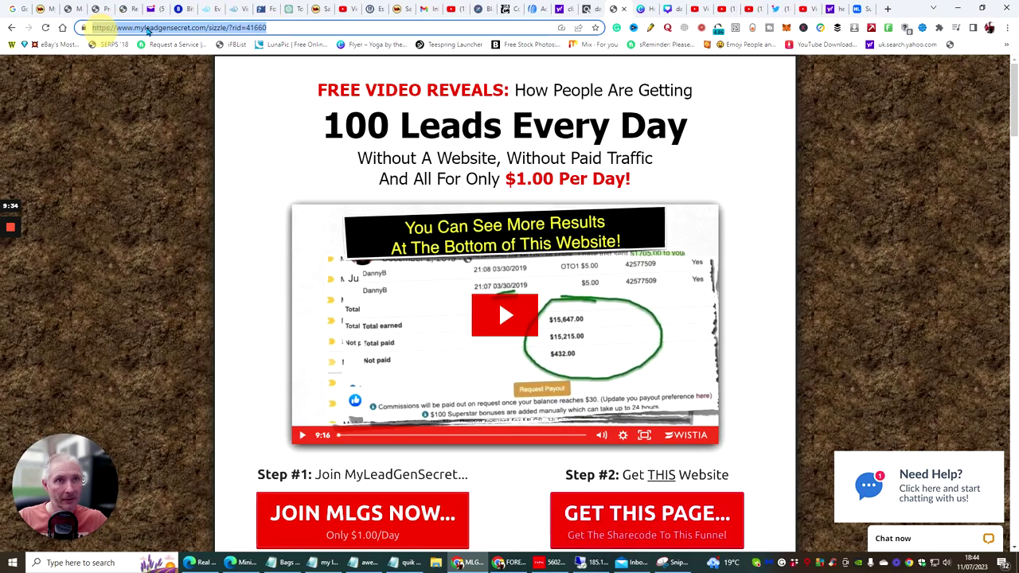
right_click(147, 30)
click(171, 90)
click(226, 194)
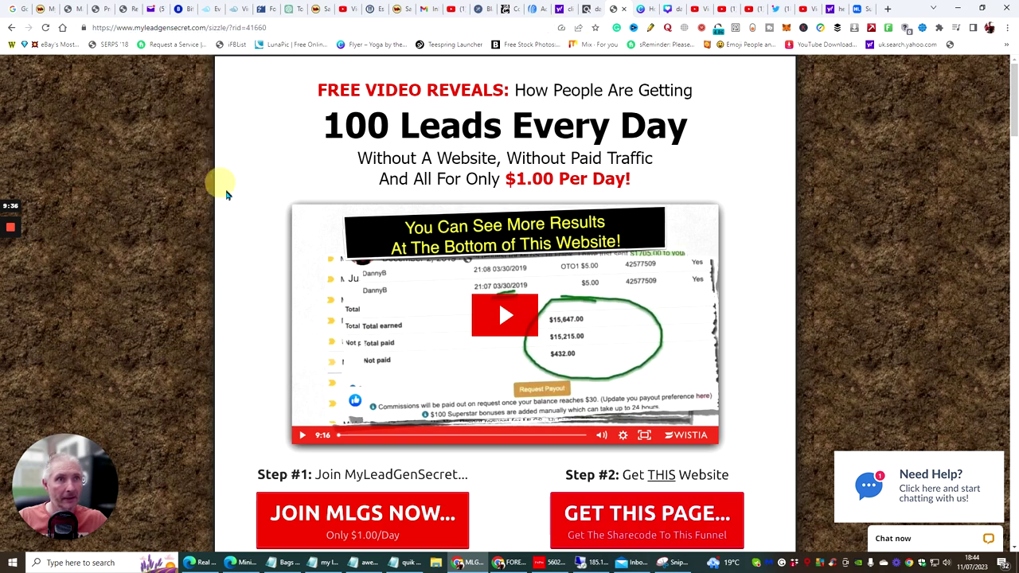
Return to HercuList's ad submission page and paste the affiliate page address as plain text into the Regular Mailer's URL field.
click(858, 9)
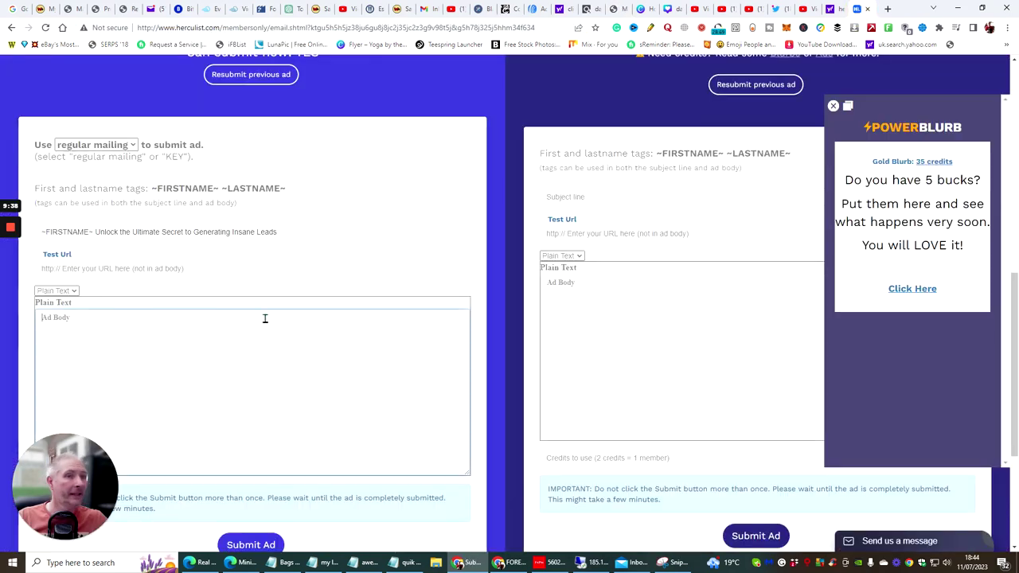
click(53, 271)
right_click(67, 272)
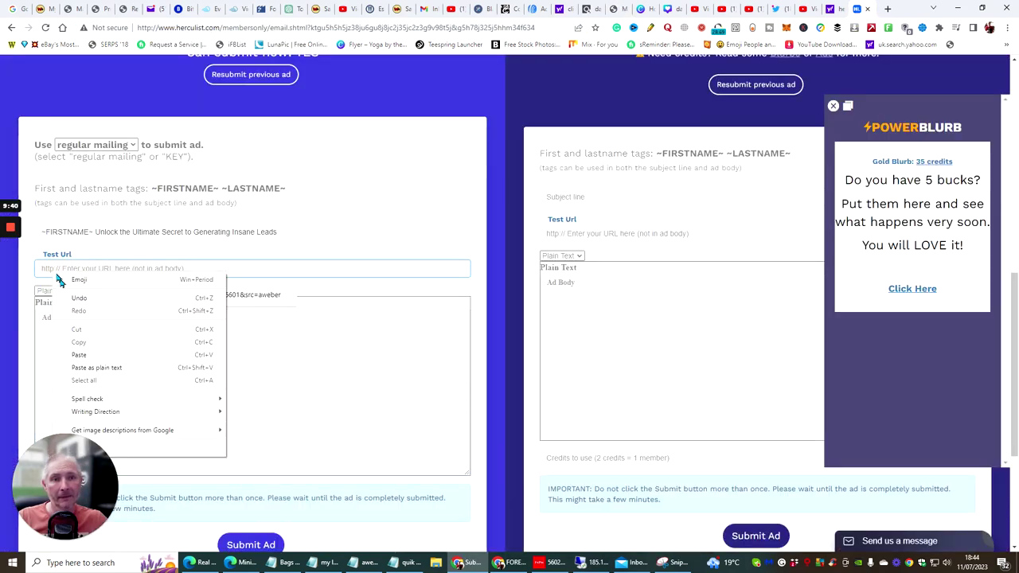
click(87, 367)
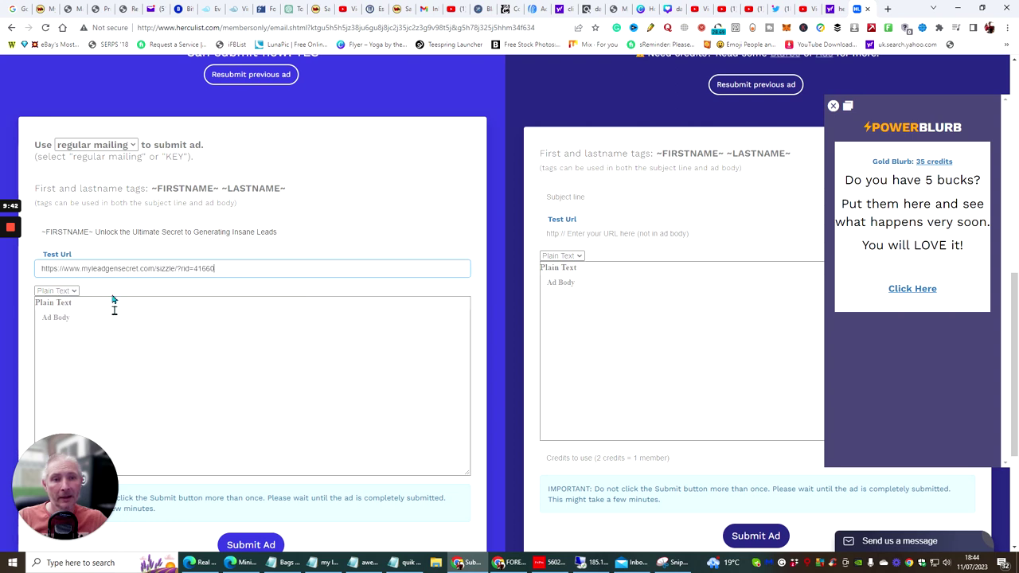
Run the Regular Mailer's URL test, check how the sales page displays inside the HercuList frame, and close the test page.
click(44, 268)
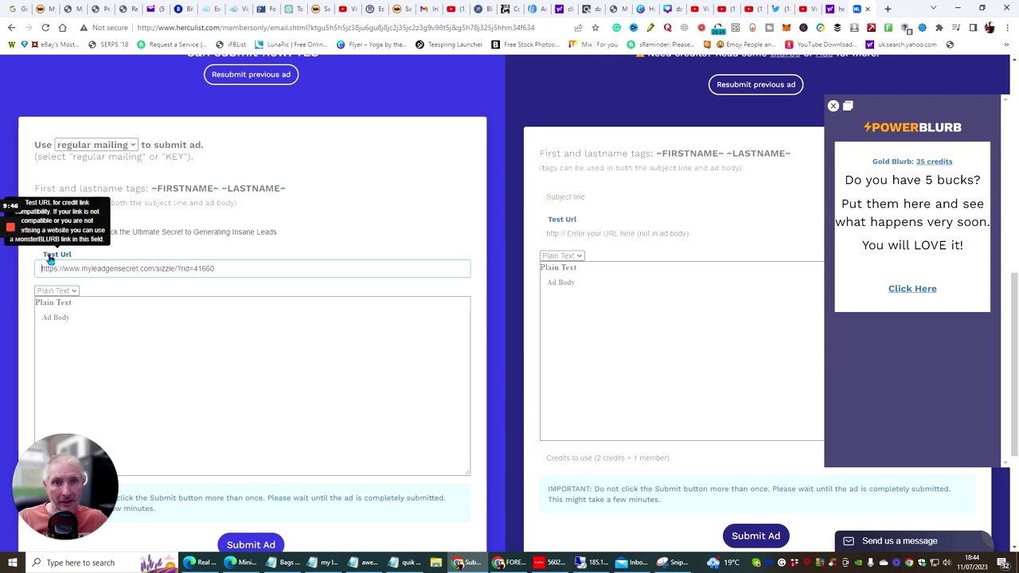
click(49, 255)
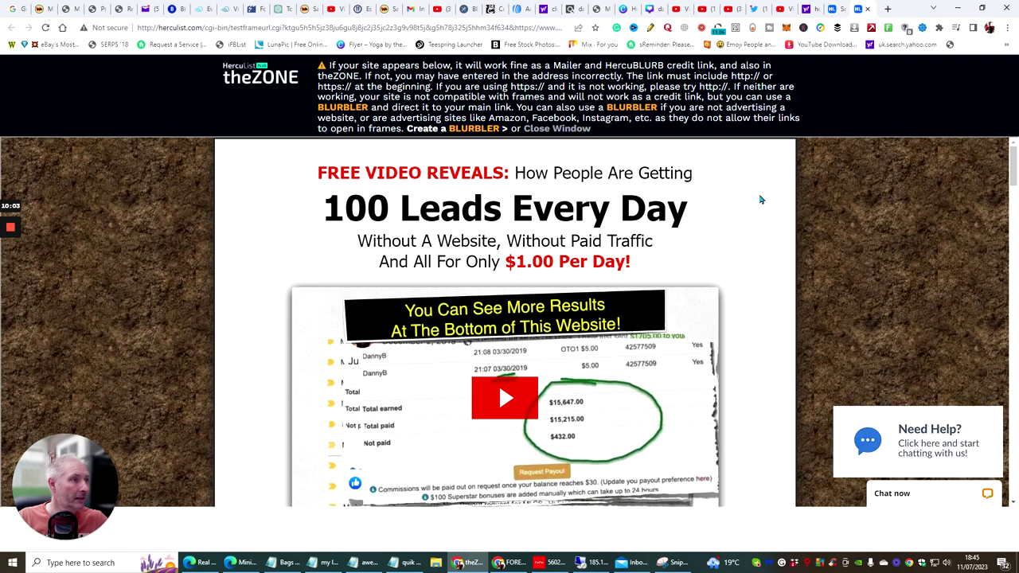
scroll(752, 199, down, 7)
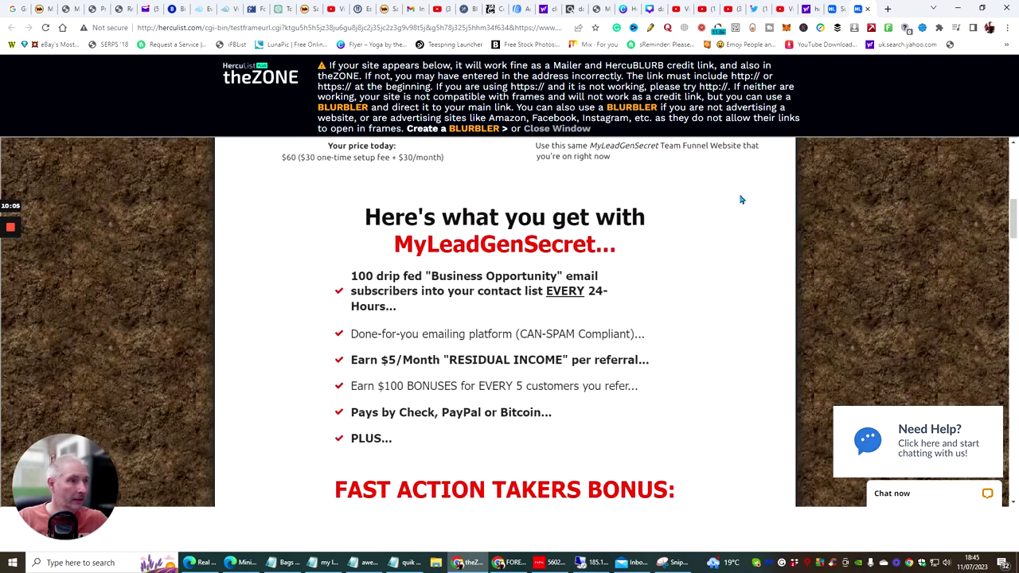
scroll(737, 201, up, 7)
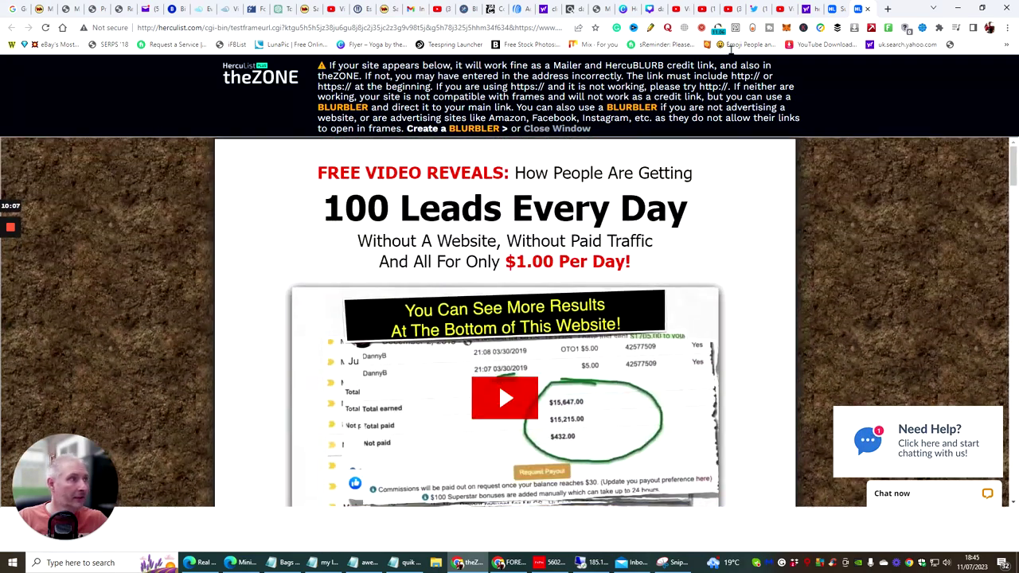
click(868, 9)
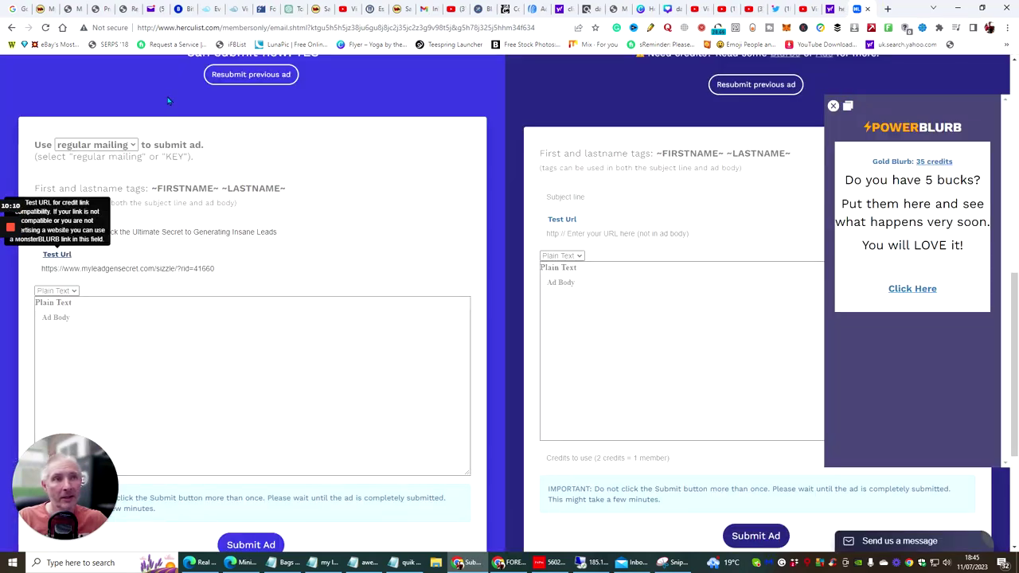
In the ChatGPT conversation, copy the new cold email's body from "Hey [Prospect's Name]," through "Top Affiliate Extraordinaire".
click(290, 10)
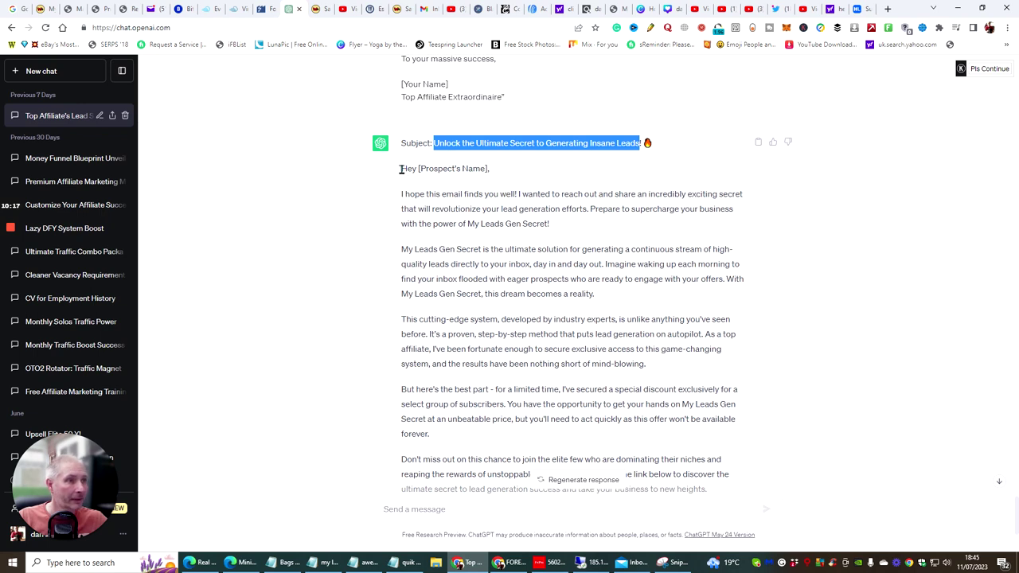
drag(401, 169, 731, 550)
drag(657, 426, 526, 422)
right_click(514, 344)
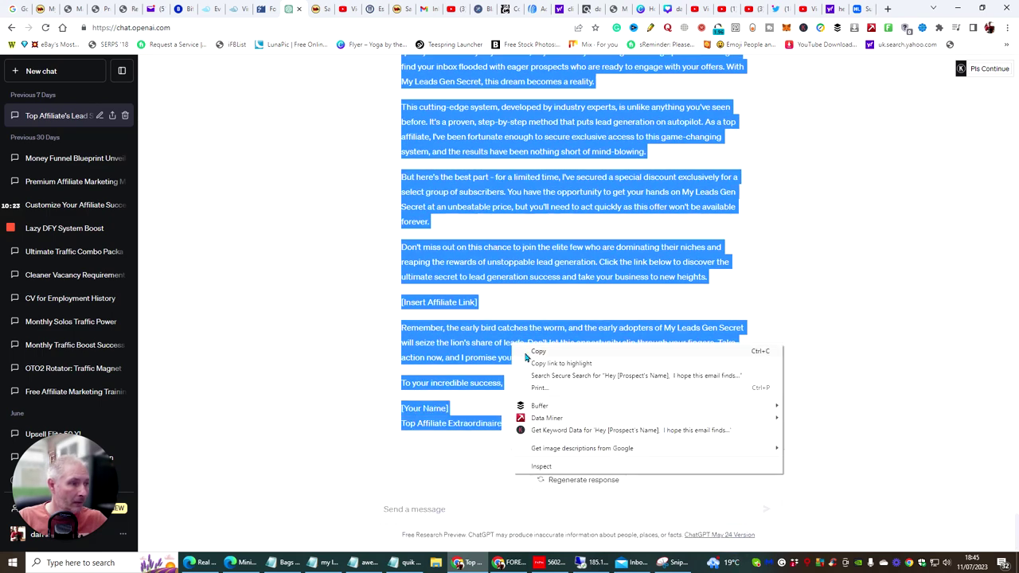
click(534, 352)
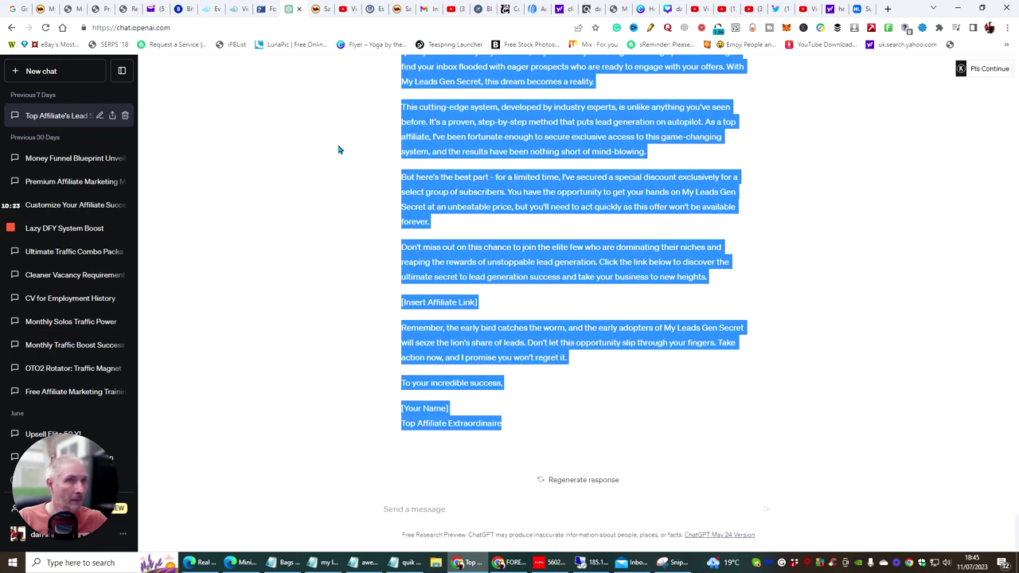
Return to HercuList's ad submission page and paste the copied email as plain text into the Regular Mailer's ad body.
click(865, 8)
click(92, 333)
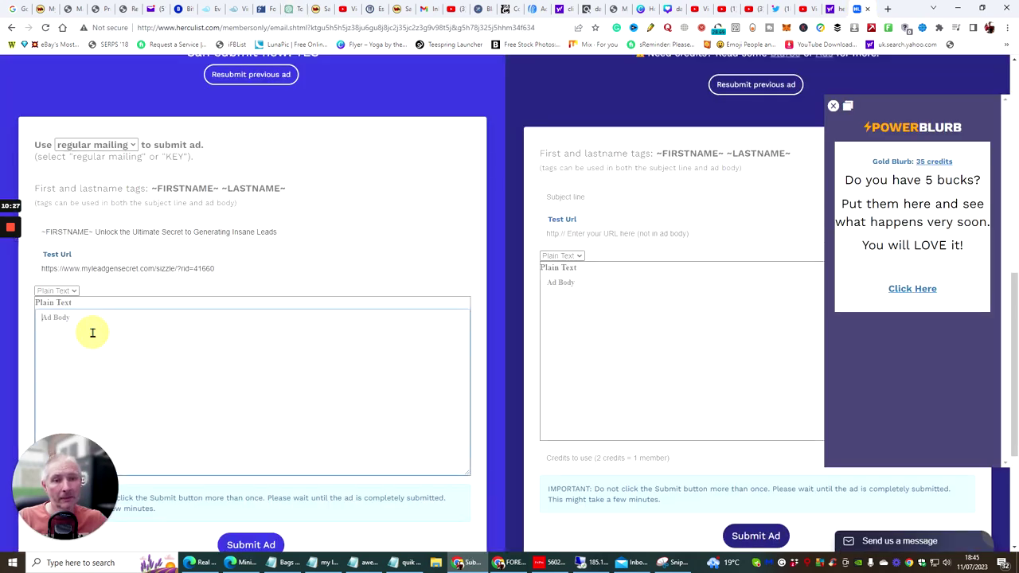
right_click(93, 333)
click(119, 429)
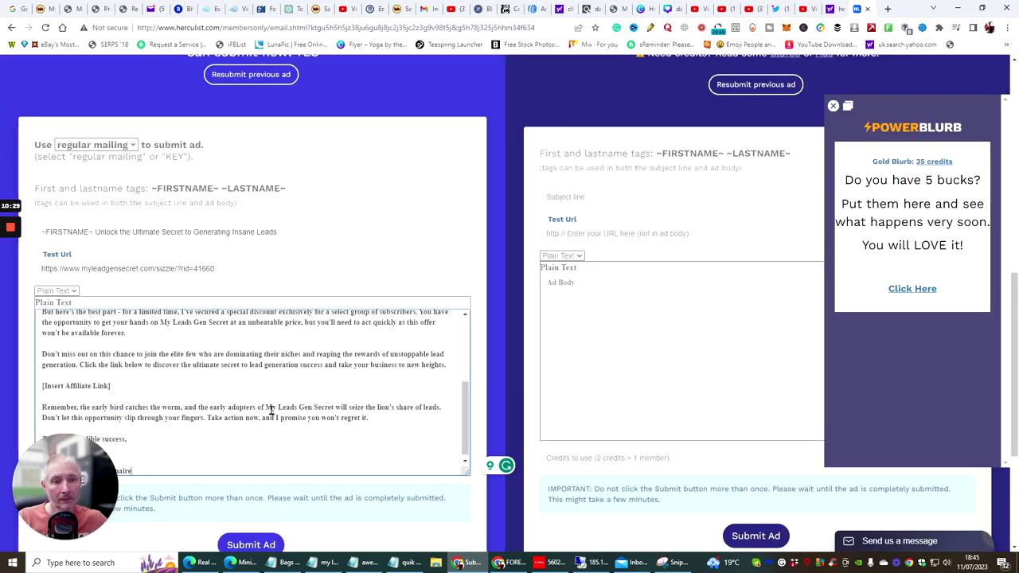
Enlarge the Regular Mailer's ad body box downward until the whole email fits without scrolling.
scroll(335, 353, up, 10)
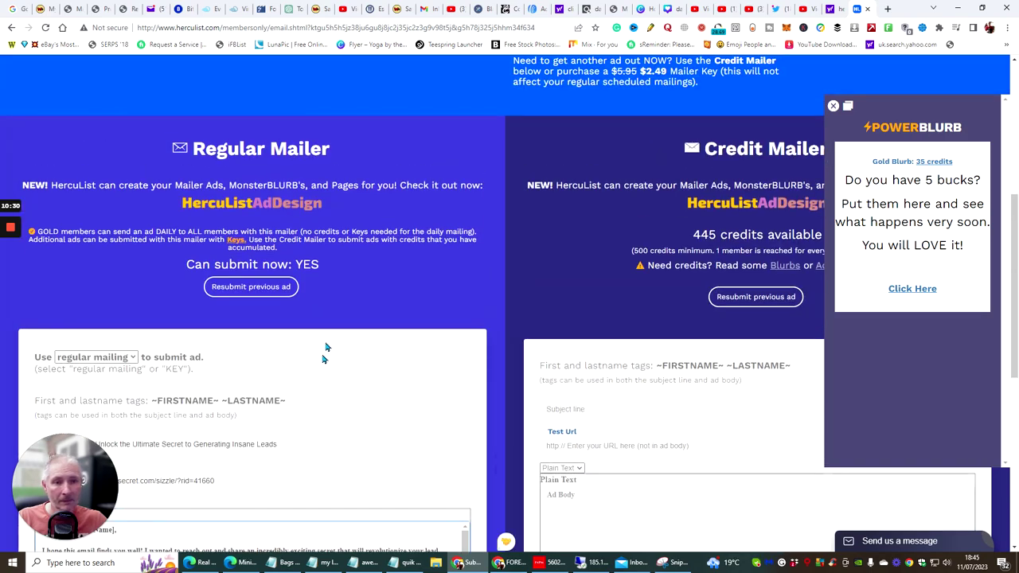
scroll(322, 359, down, 5)
scroll(299, 283, up, 2)
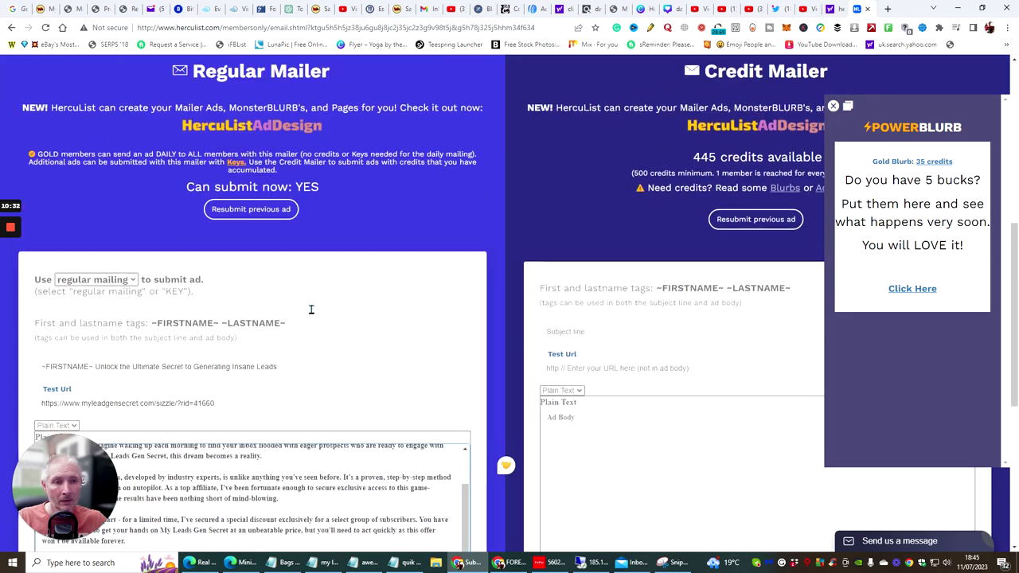
scroll(416, 286, down, 4)
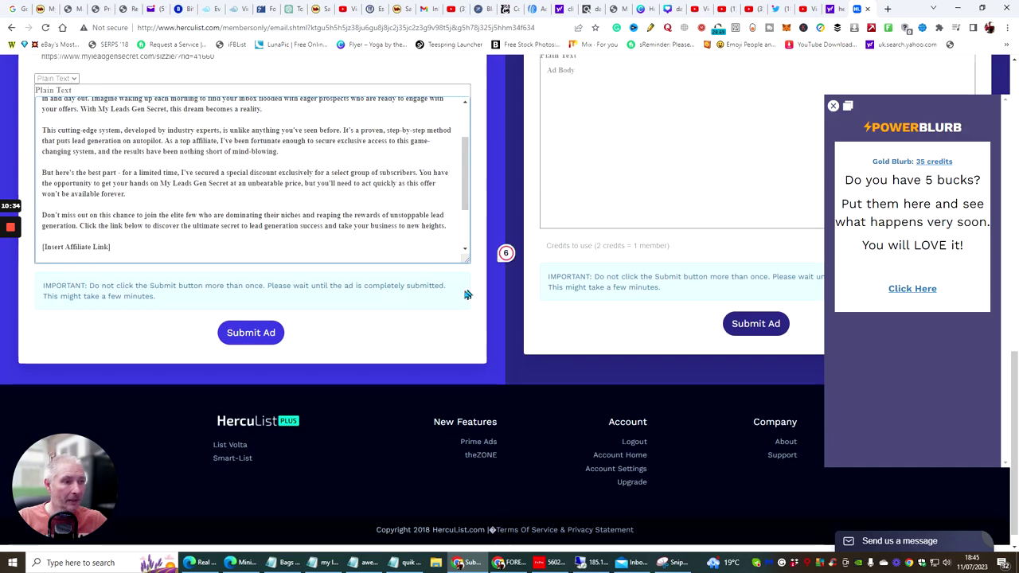
drag(467, 259, 458, 475)
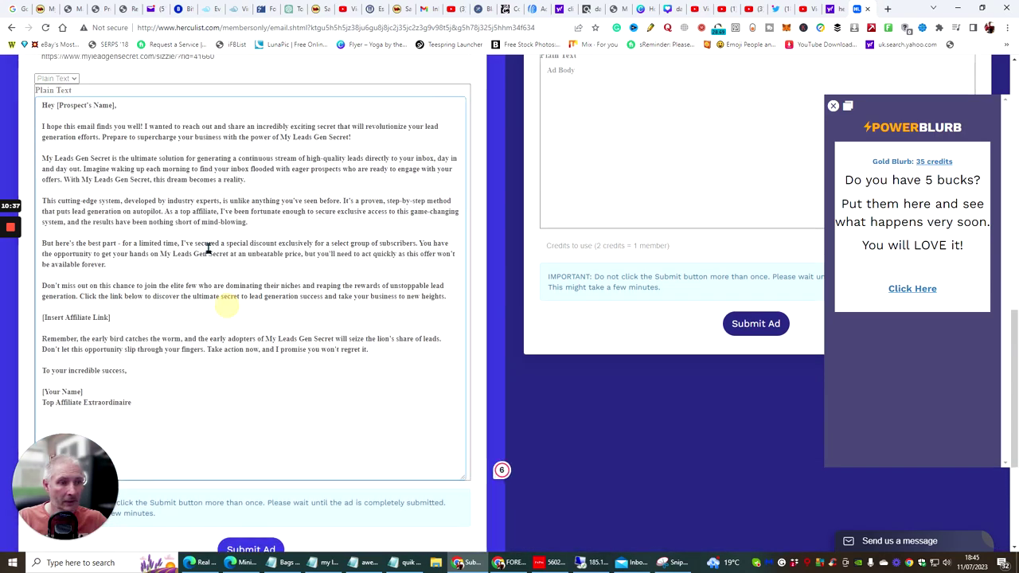
Copy the ~FIRSTNAME~ tag and use it to replace the [Prospect's Name] placeholder in the ad body's greeting.
scroll(228, 303, up, 4)
scroll(227, 268, down, 3)
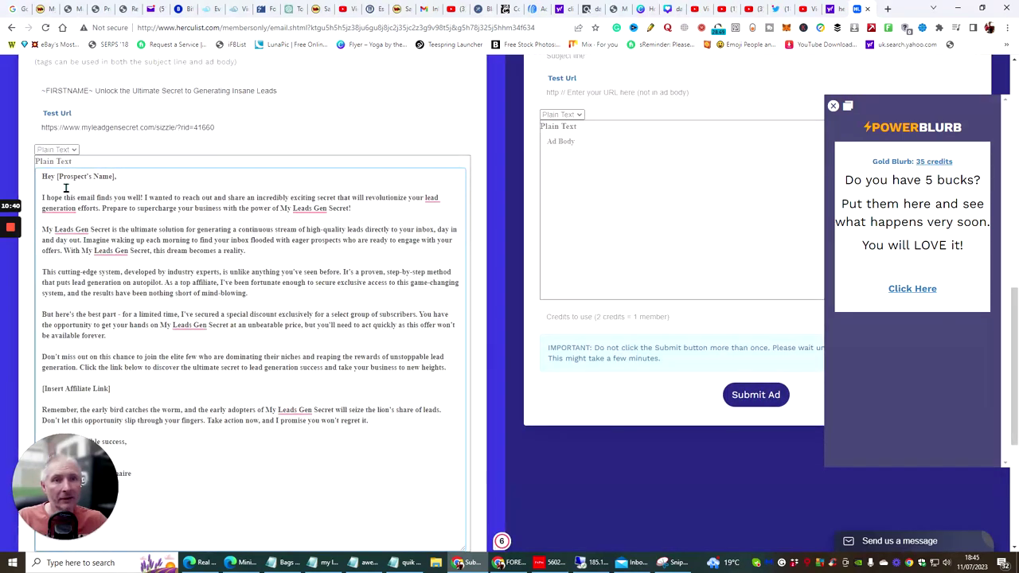
scroll(157, 180, up, 1)
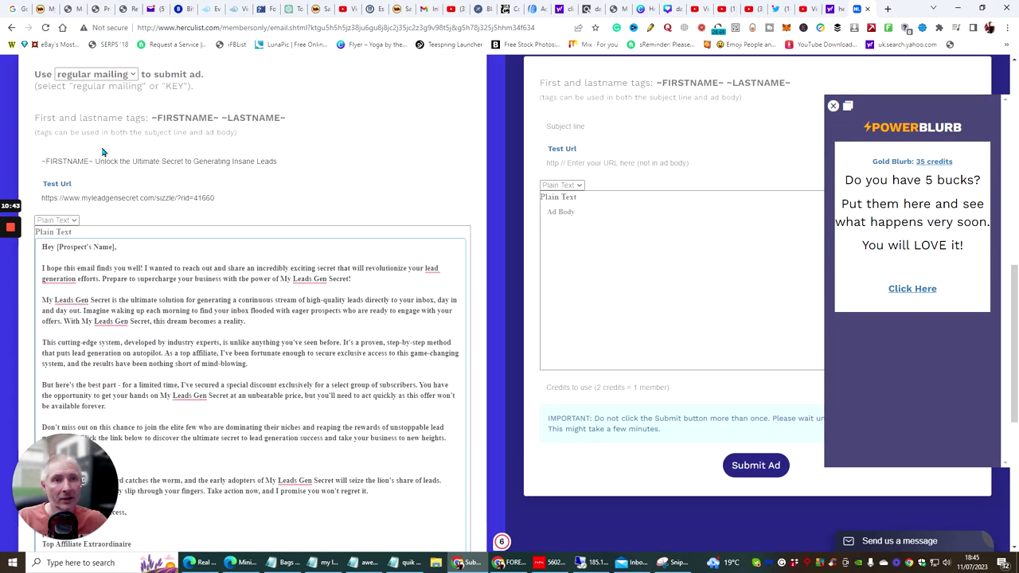
drag(152, 118, 217, 118)
right_click(211, 120)
click(236, 126)
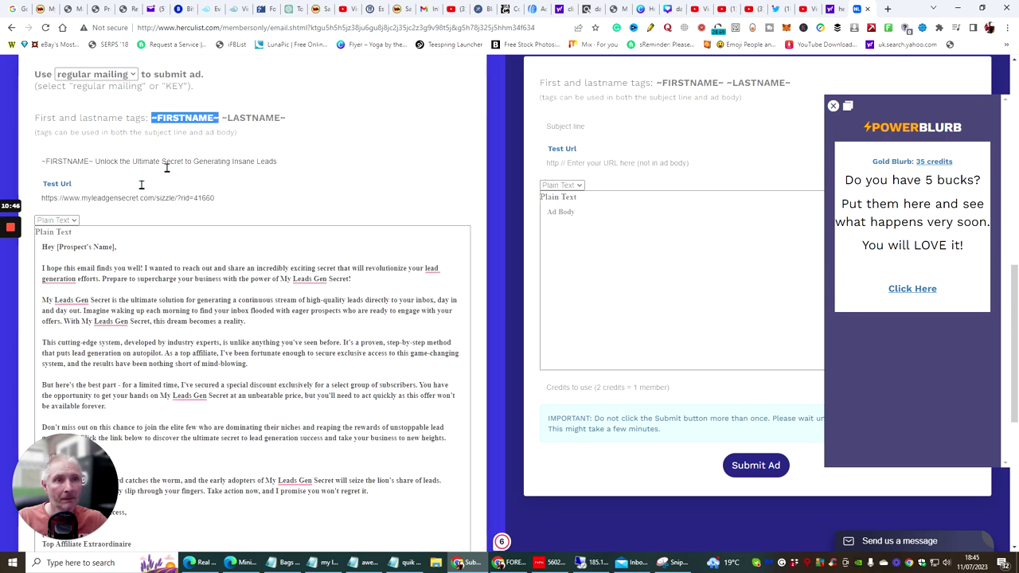
drag(57, 247, 116, 248)
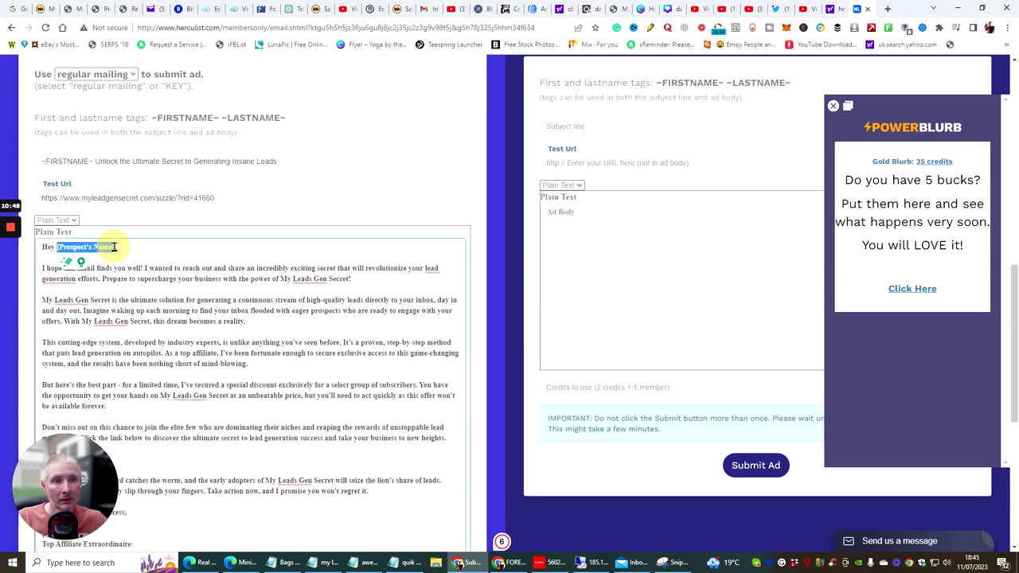
key(ctrl+v)
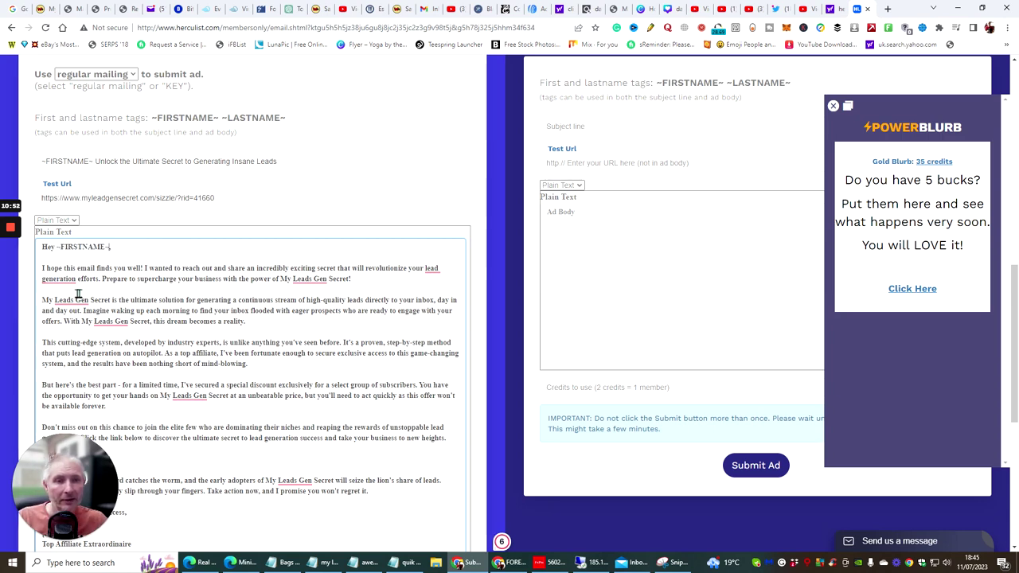
In the ad body's first paragraph, accept the Grammarly hyphen suggestions "Leads-Gen" and "lead-generation".
mouse_move(307, 279)
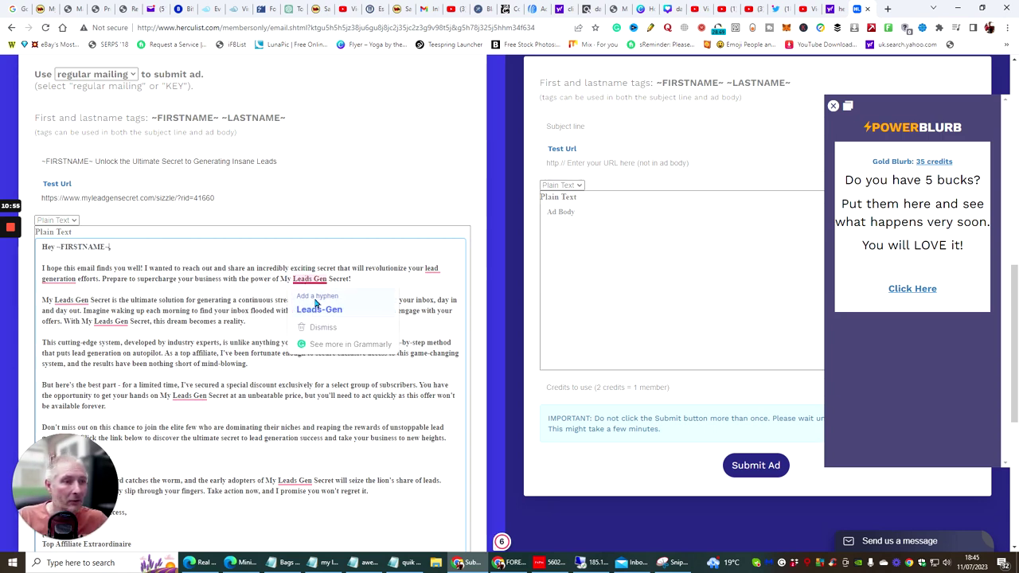
click(318, 309)
mouse_move(430, 271)
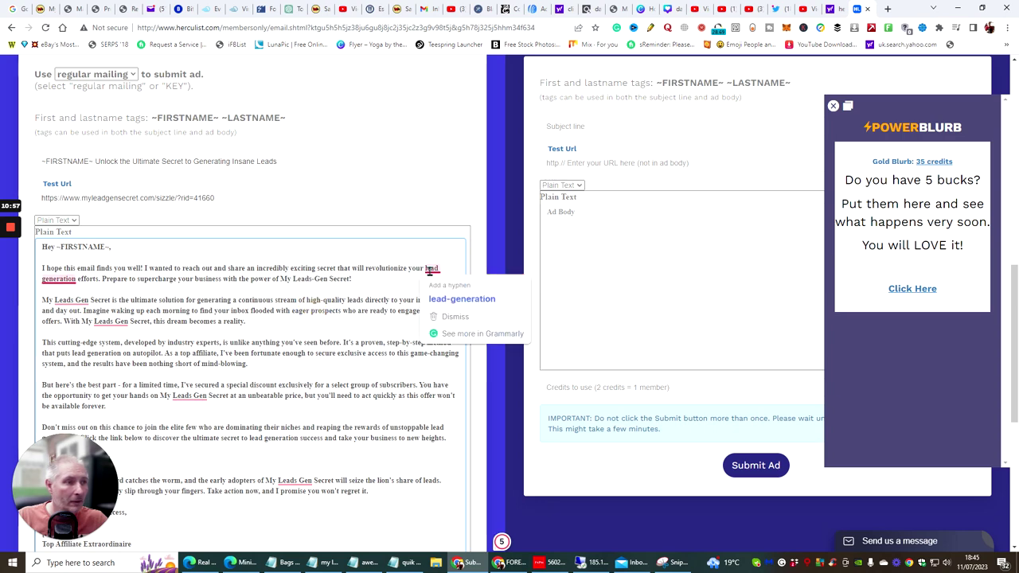
click(438, 297)
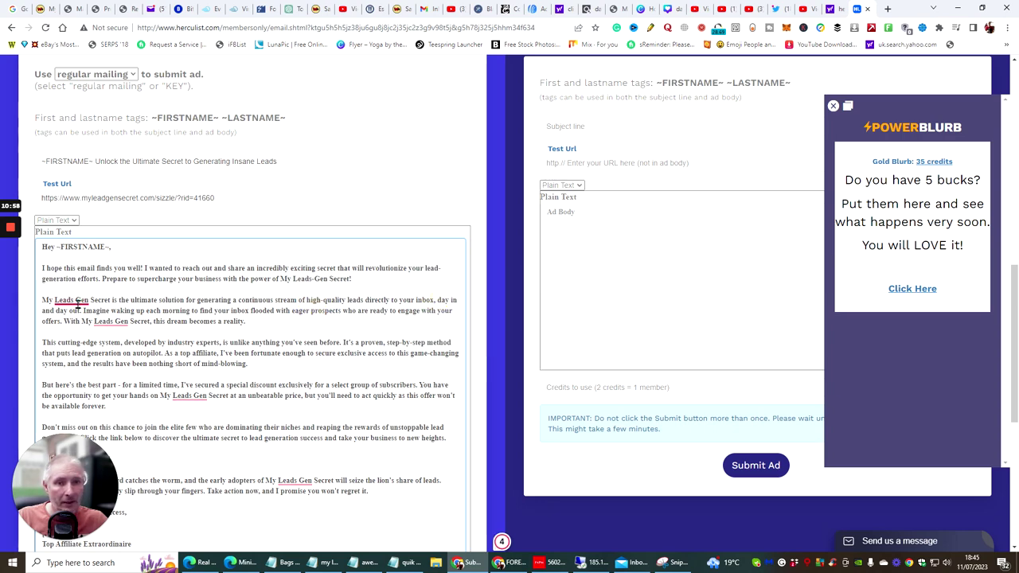
Accept the "Leads-Gen" hyphen suggestion for every remaining flagged "Leads Gen" in the ad body.
mouse_move(77, 304)
click(76, 330)
mouse_move(115, 320)
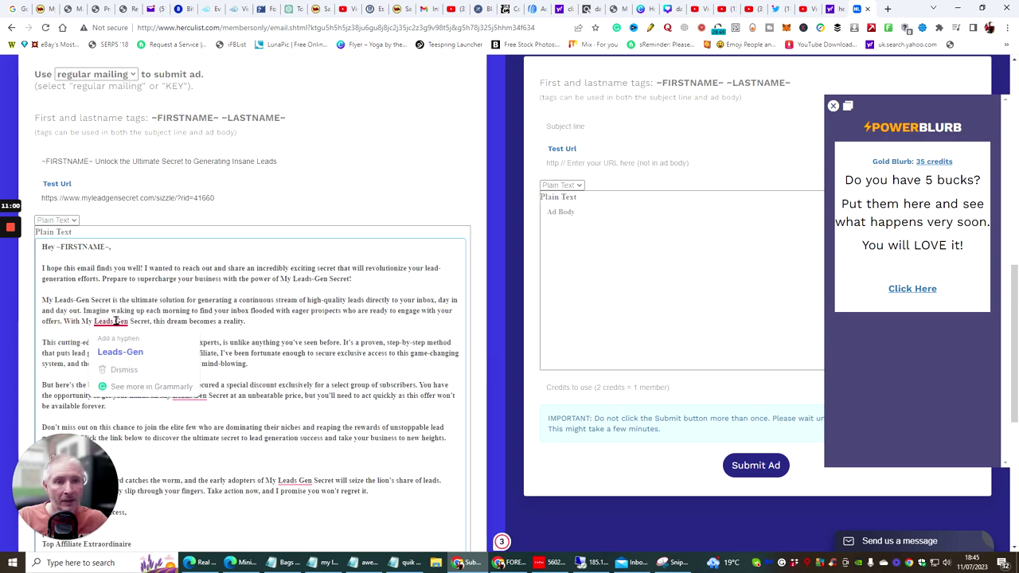
click(115, 352)
mouse_move(198, 396)
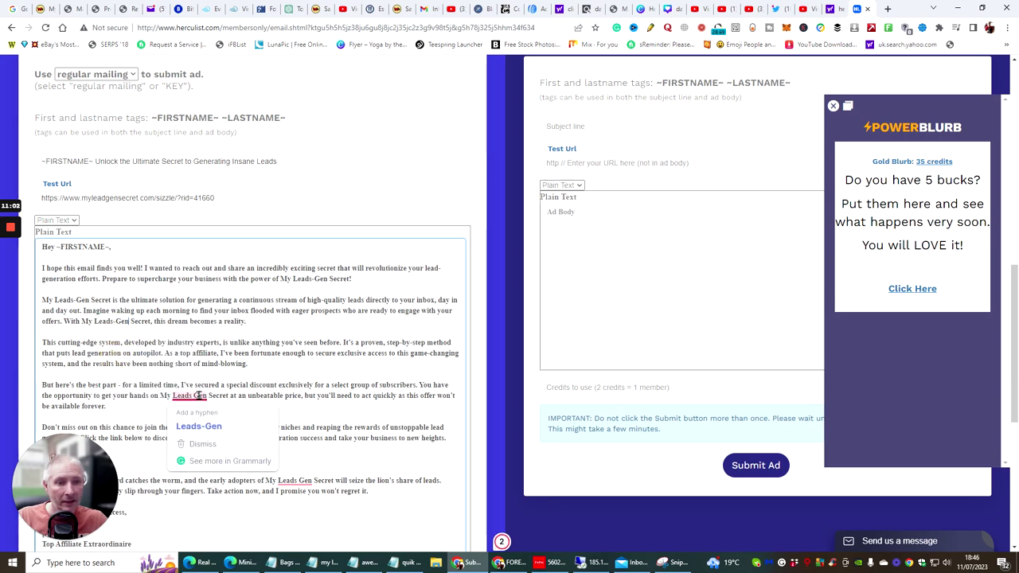
click(198, 426)
scroll(298, 329, down, 2)
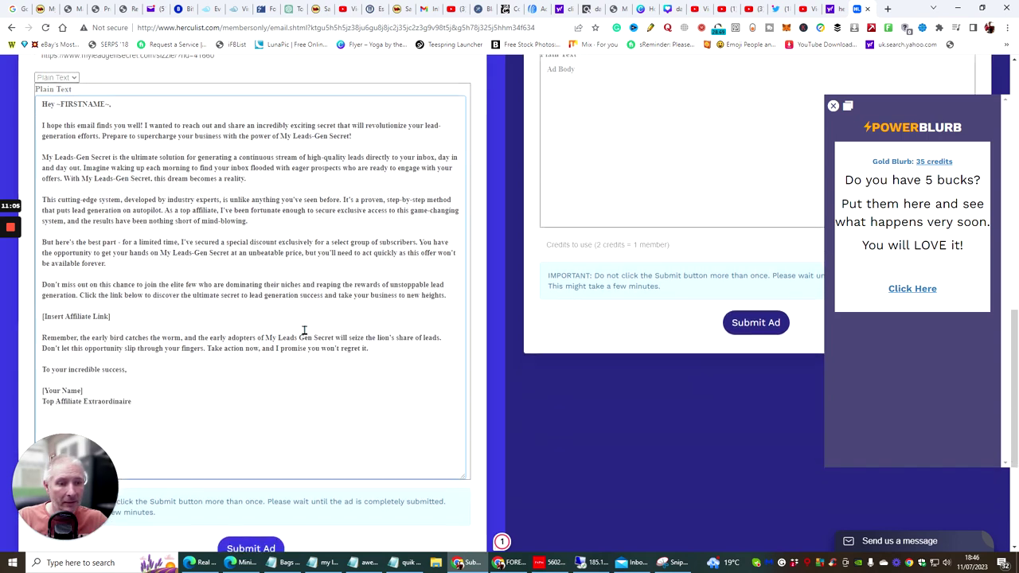
scroll(304, 331, down, 1)
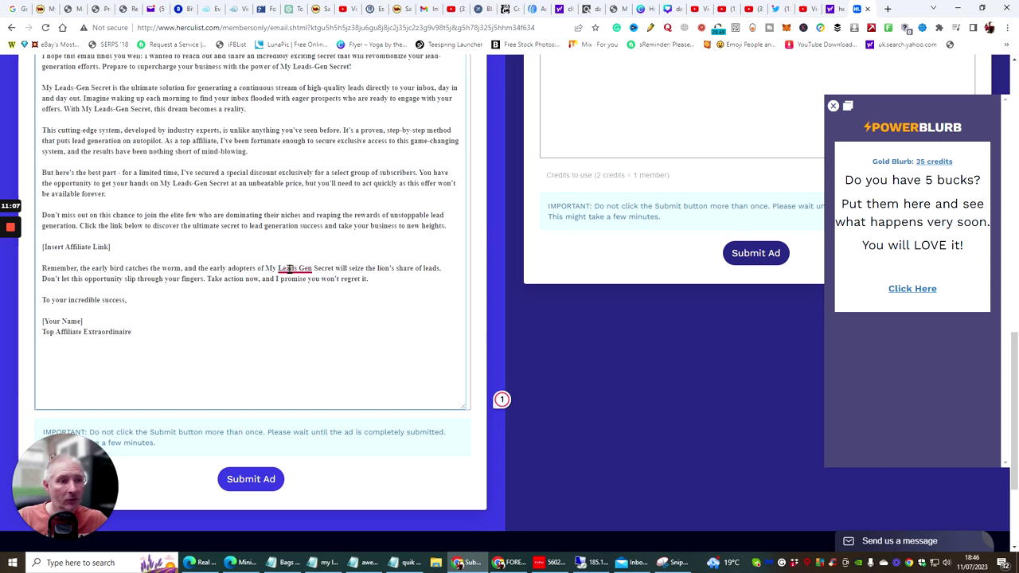
mouse_move(289, 268)
click(296, 297)
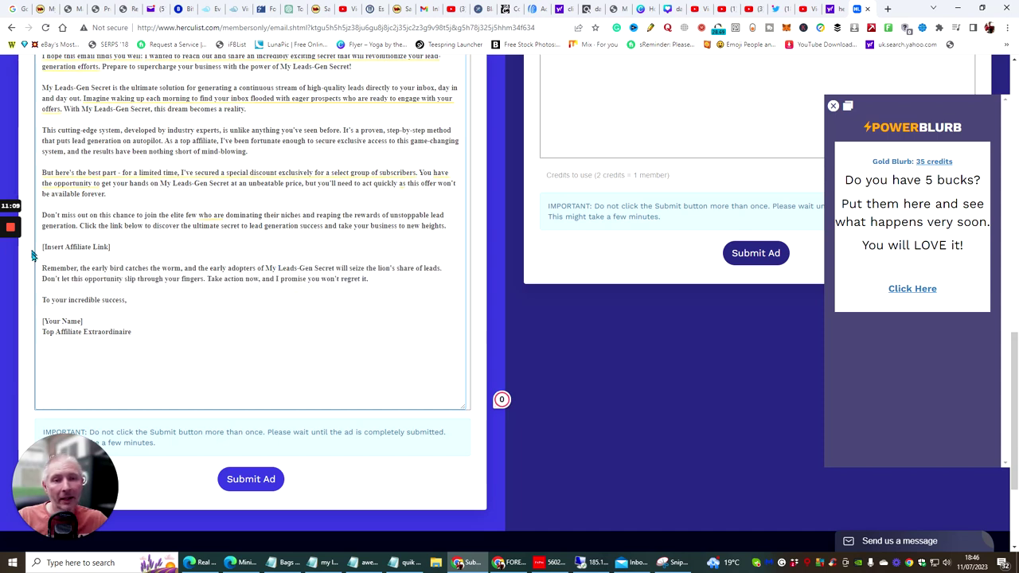
Delete the [Insert Affiliate Link] placeholder and its line from the ad body.
drag(40, 248, 142, 250)
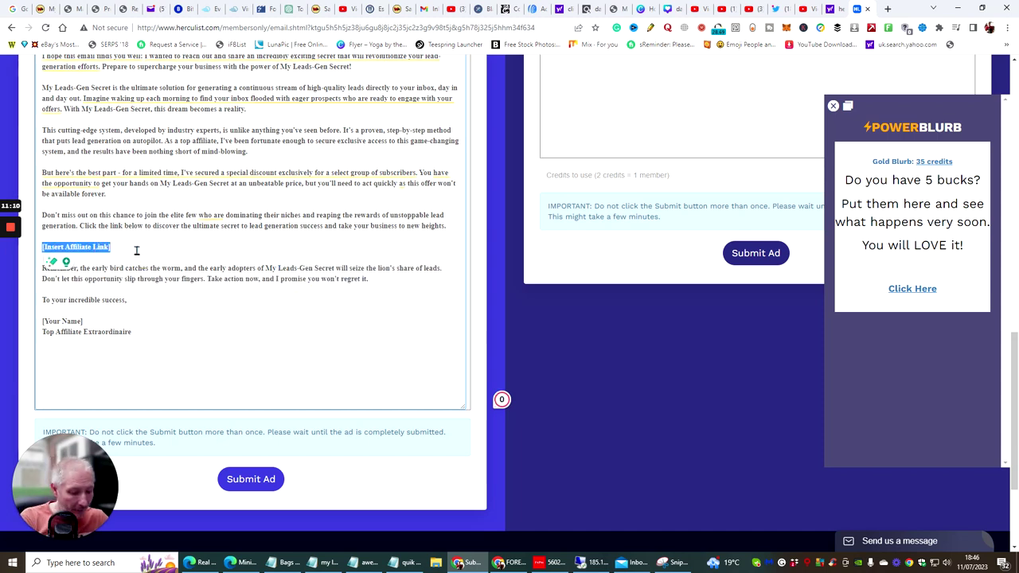
key(BackSpace)
key(BackSpace)
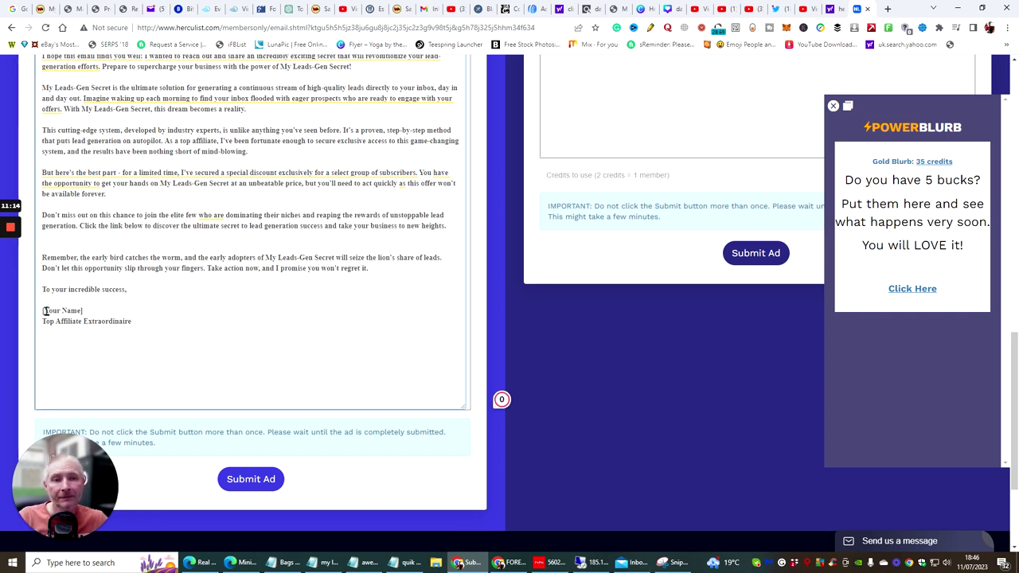
Replace "Your Name" inside the sign-off's brackets with the sender's full name and submit the Regular Mailer ad.
drag(45, 311, 80, 311)
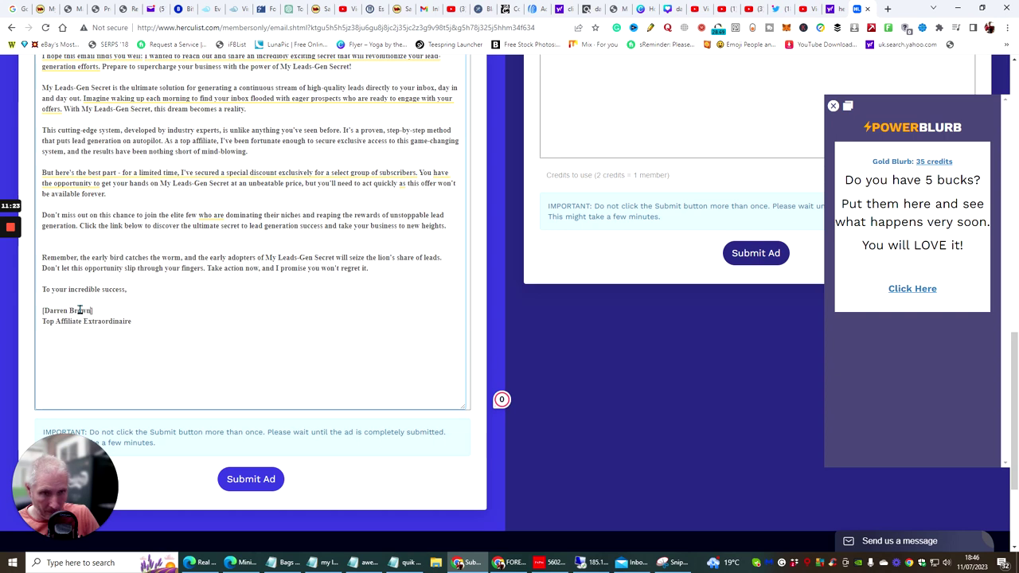
click(233, 345)
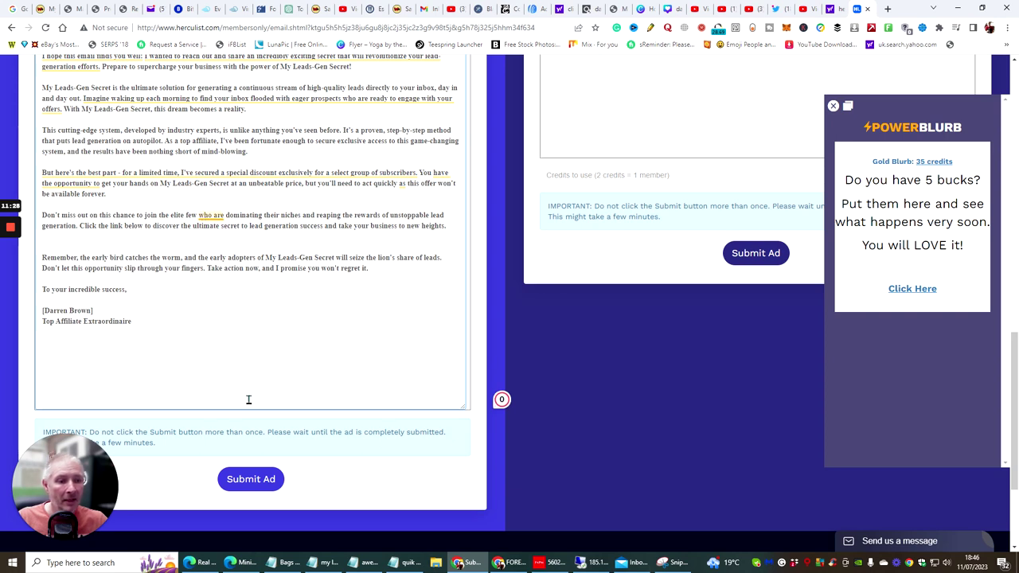
click(250, 481)
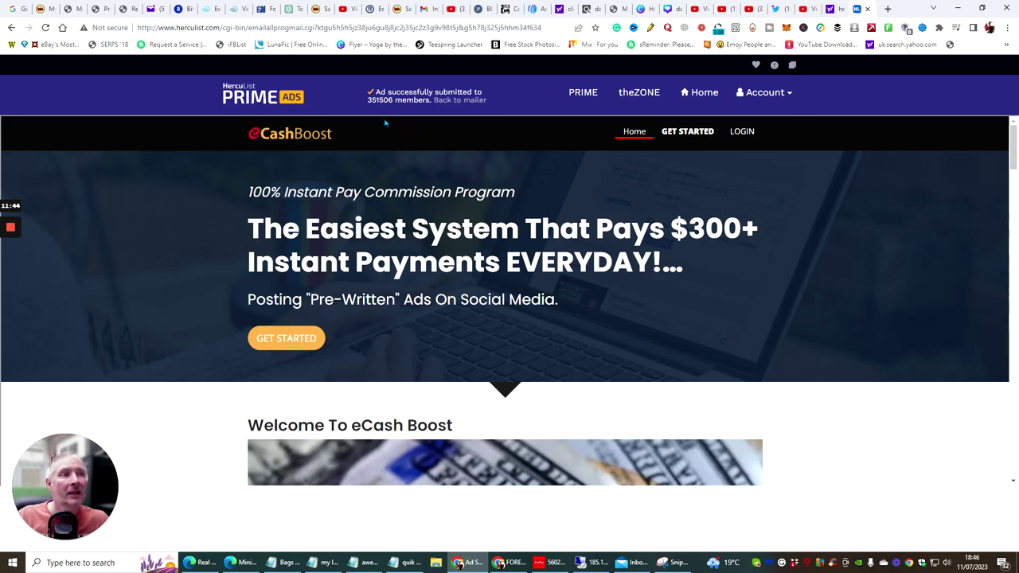
scroll(493, 140, down, 8)
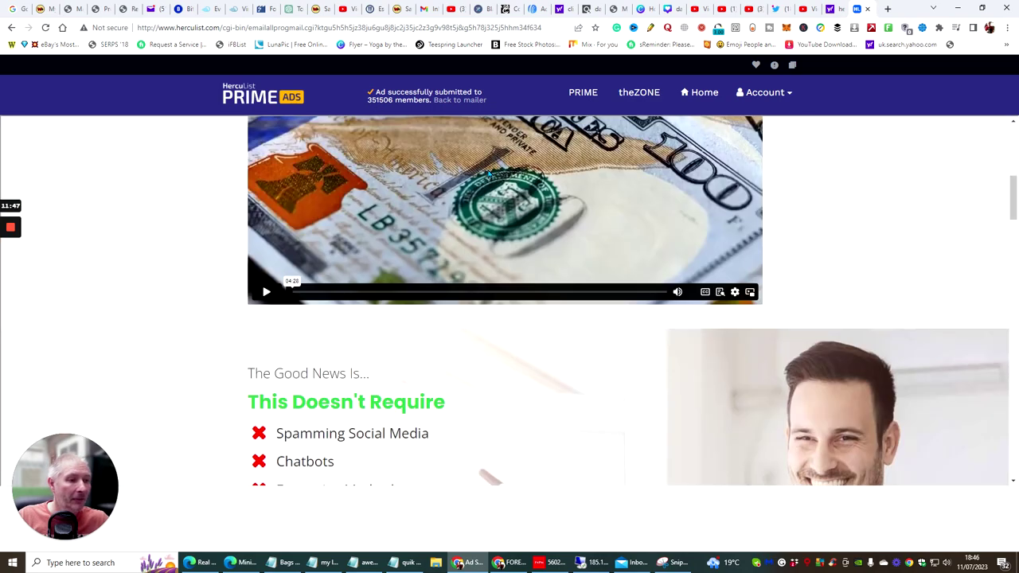
scroll(486, 184, down, 3)
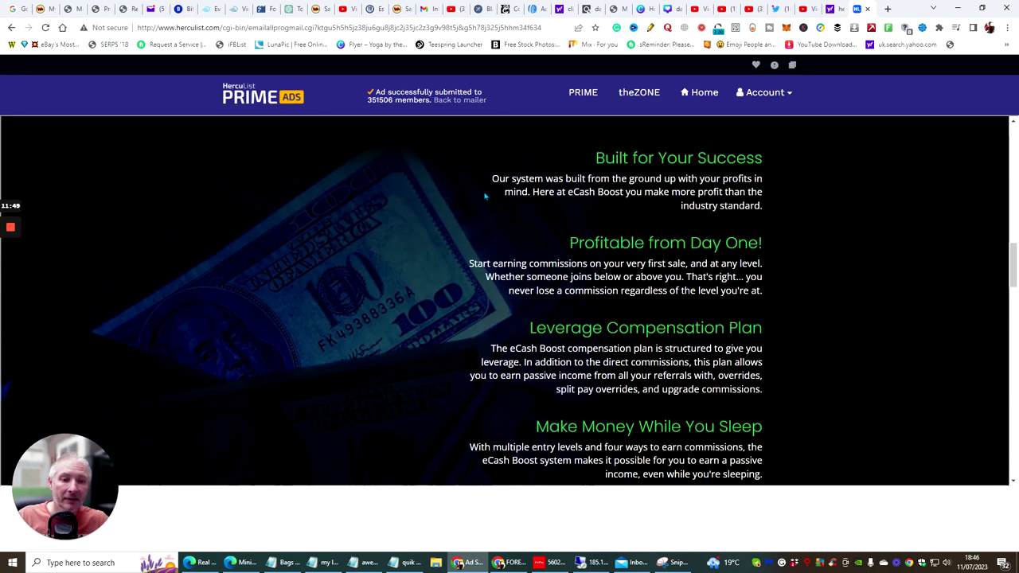
scroll(484, 226, up, 4)
scroll(484, 237, up, 8)
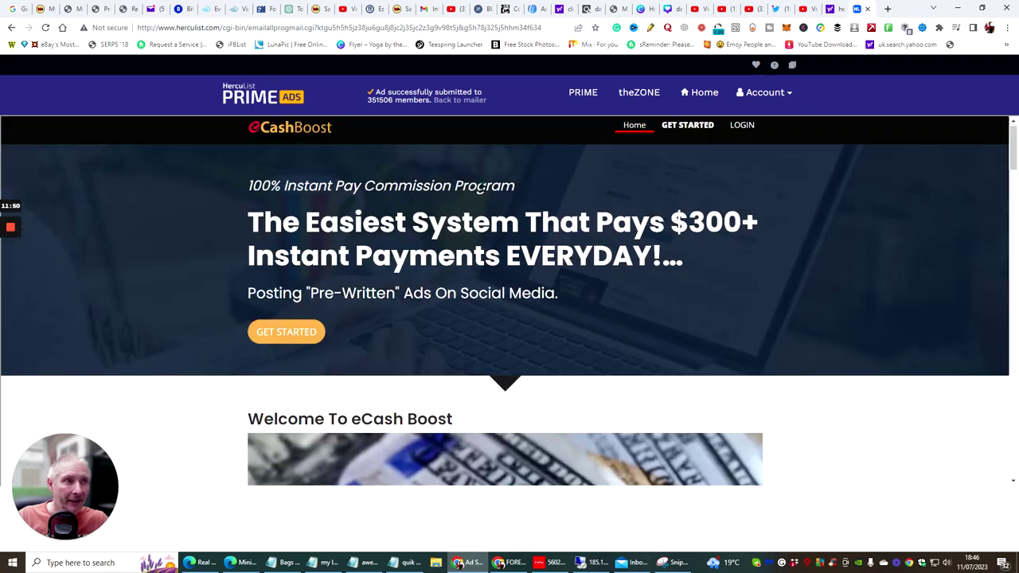
Search for "sotam mailer" in a new browser tab and open the State-Of-The-Art-Mailer site's login page.
click(886, 9)
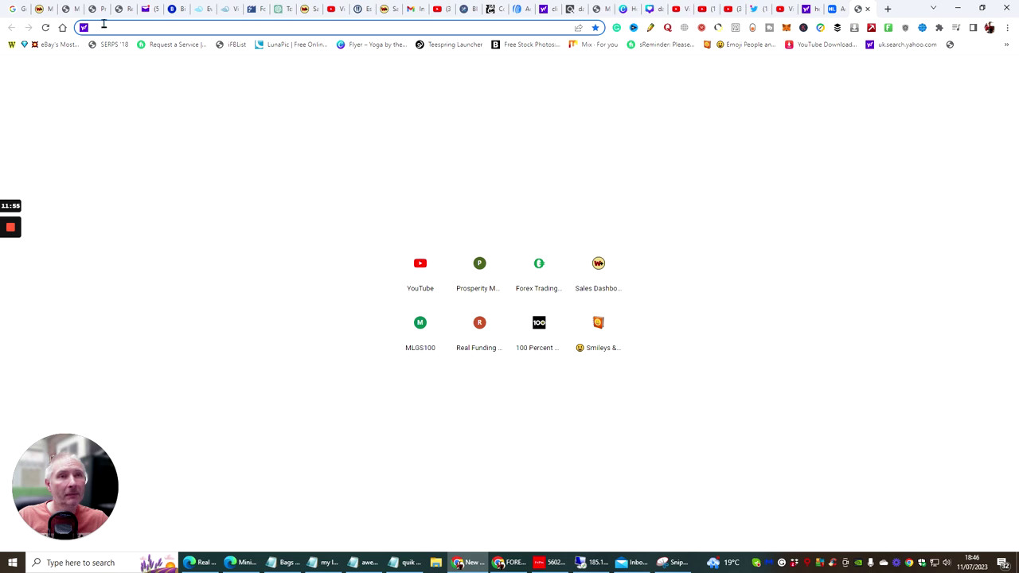
text(so)
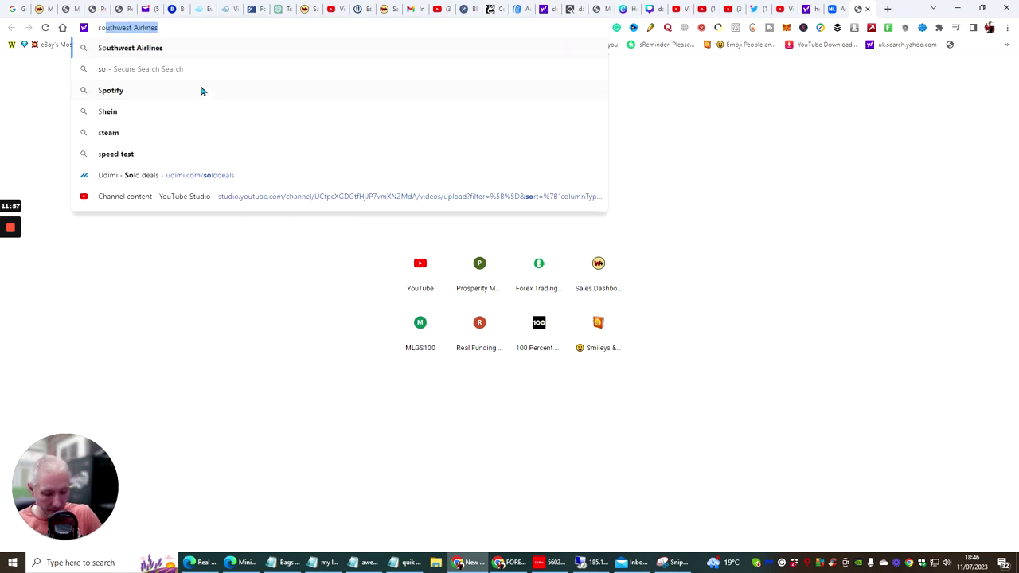
text(tam)
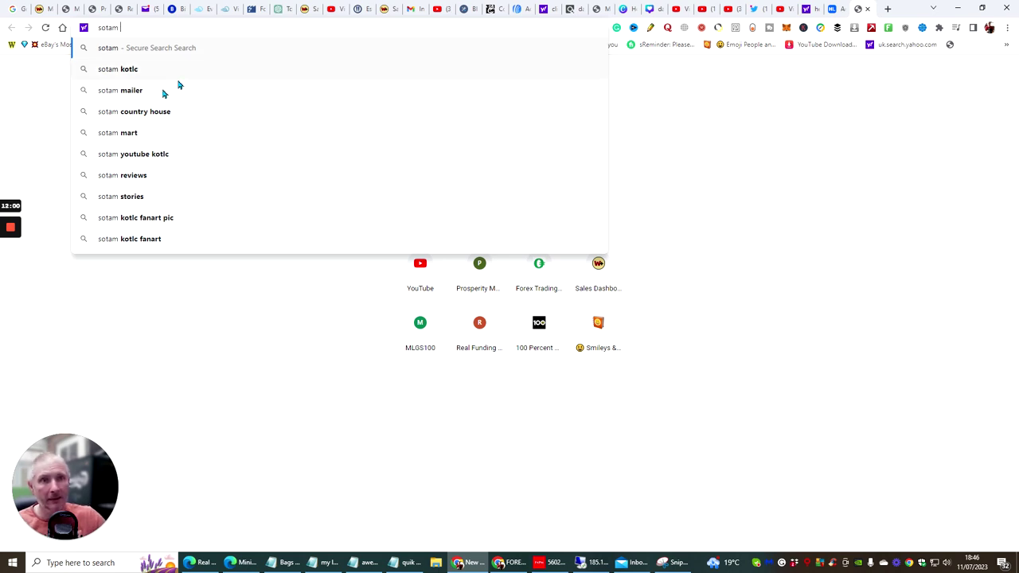
click(118, 97)
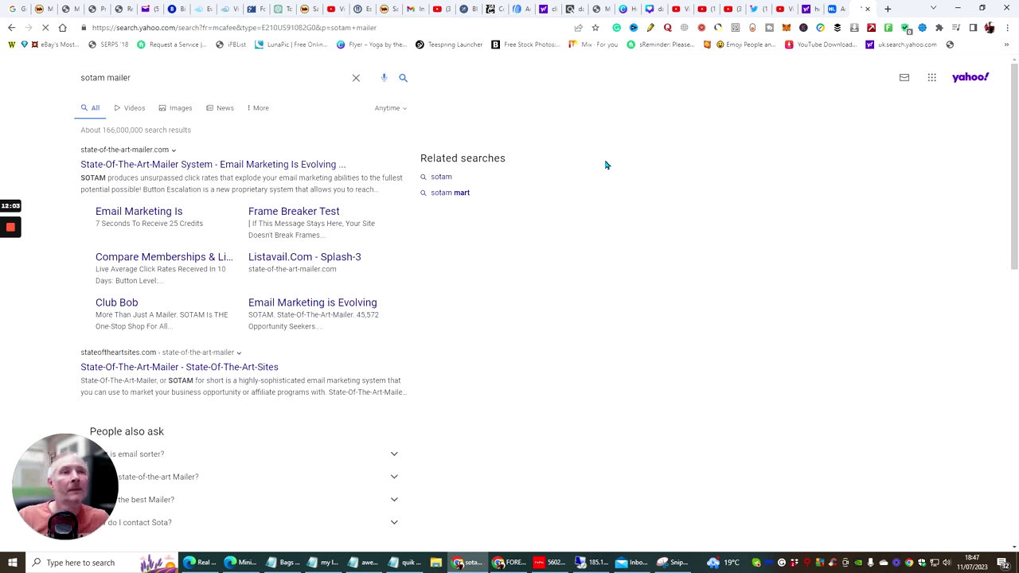
click(182, 168)
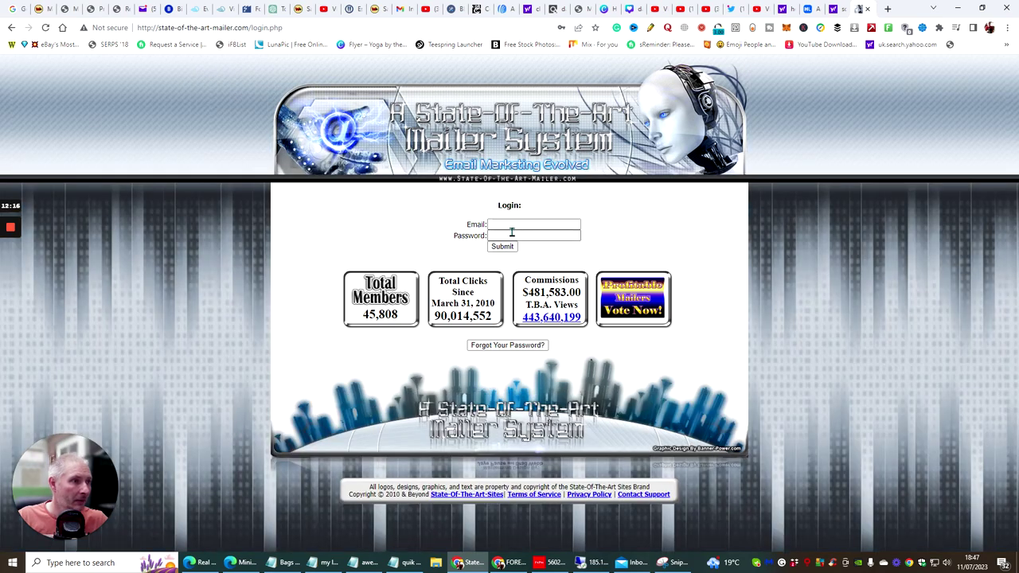
Log in to State-Of-The-Art-Mailer with the saved account e-mail and password.
click(518, 224)
click(548, 246)
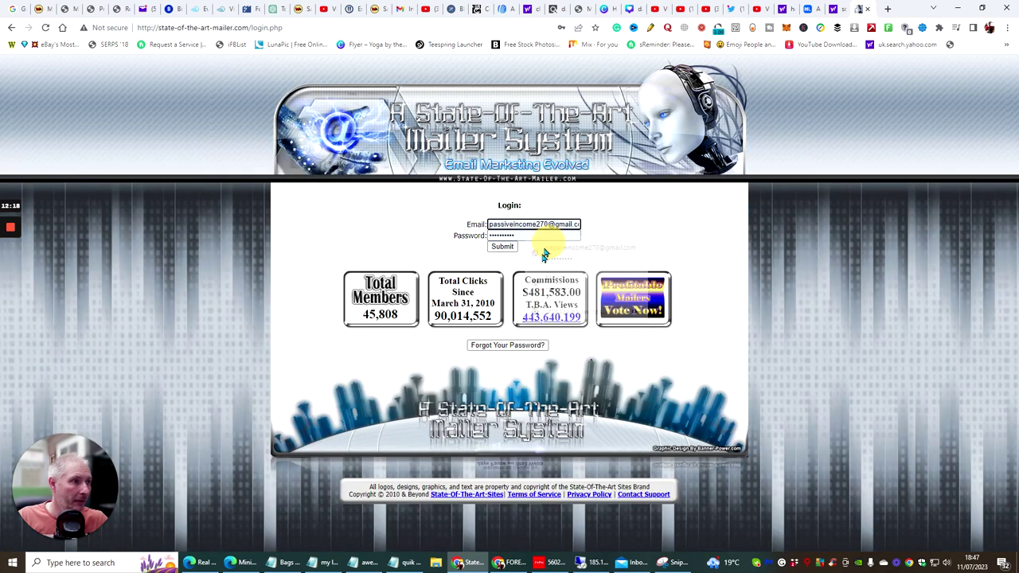
click(503, 246)
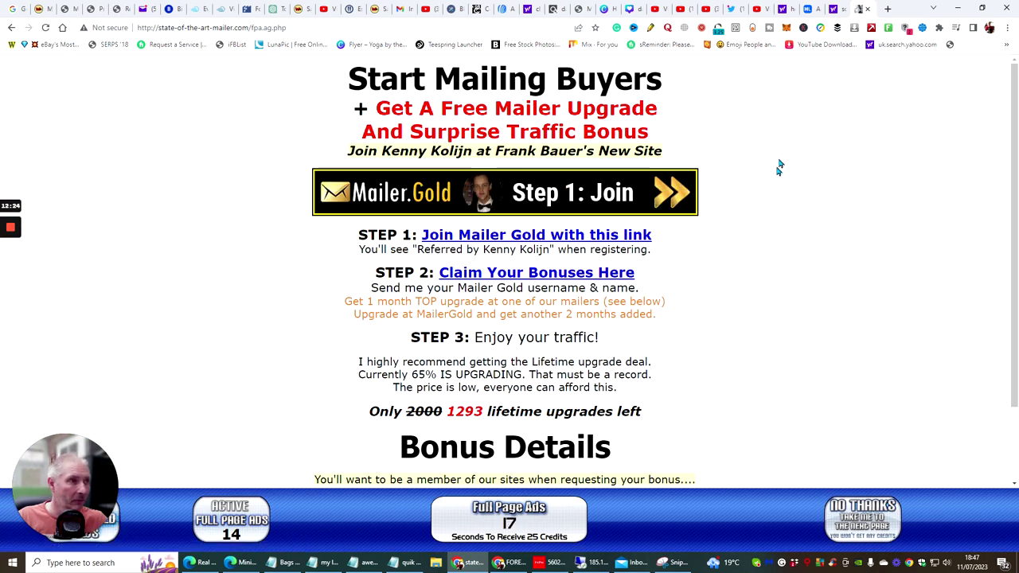
Wait out the Mailer.Gold full-page ad's countdown and continue towards the members area.
scroll(761, 159, down, 2)
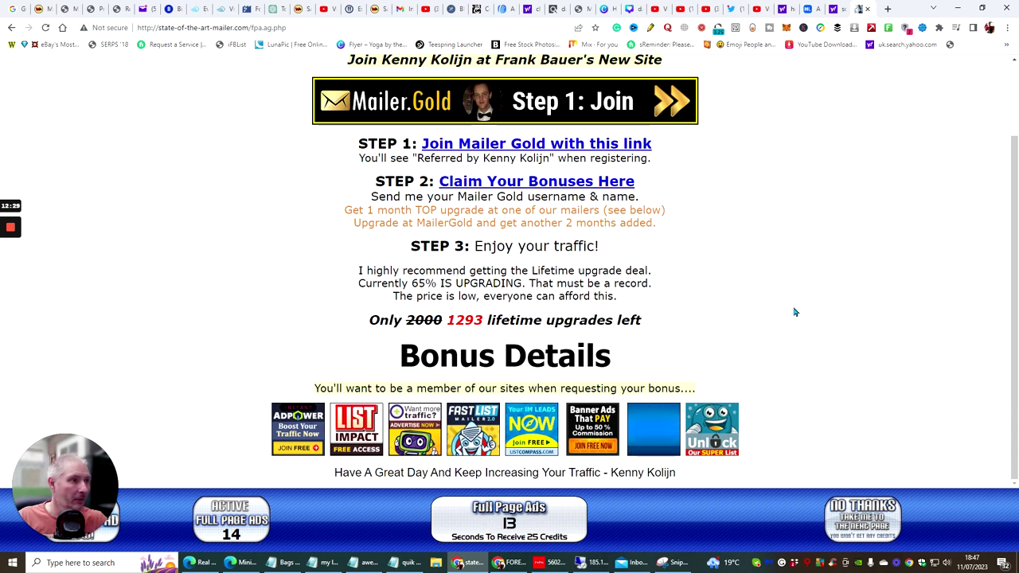
scroll(788, 270, up, 2)
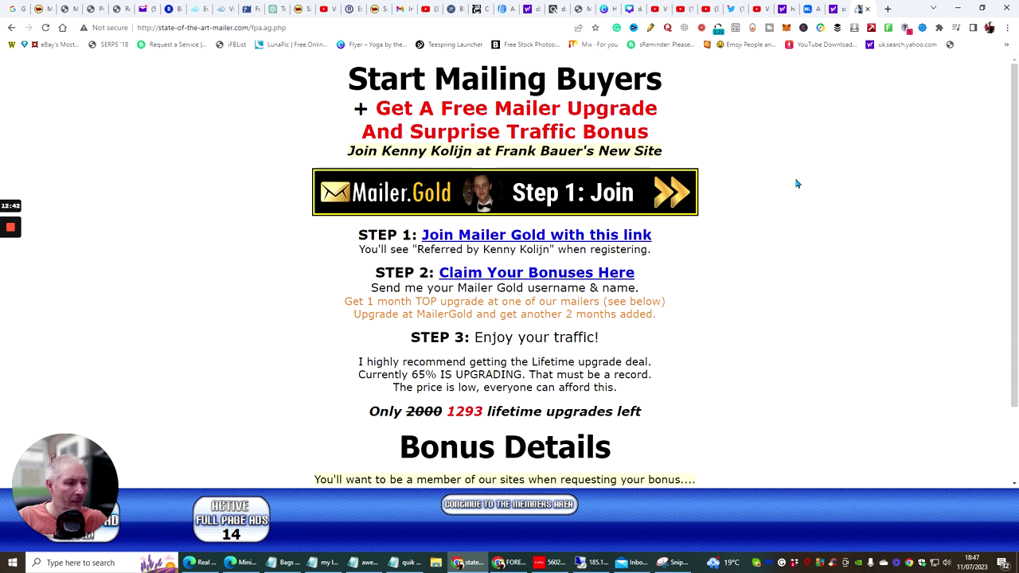
click(507, 505)
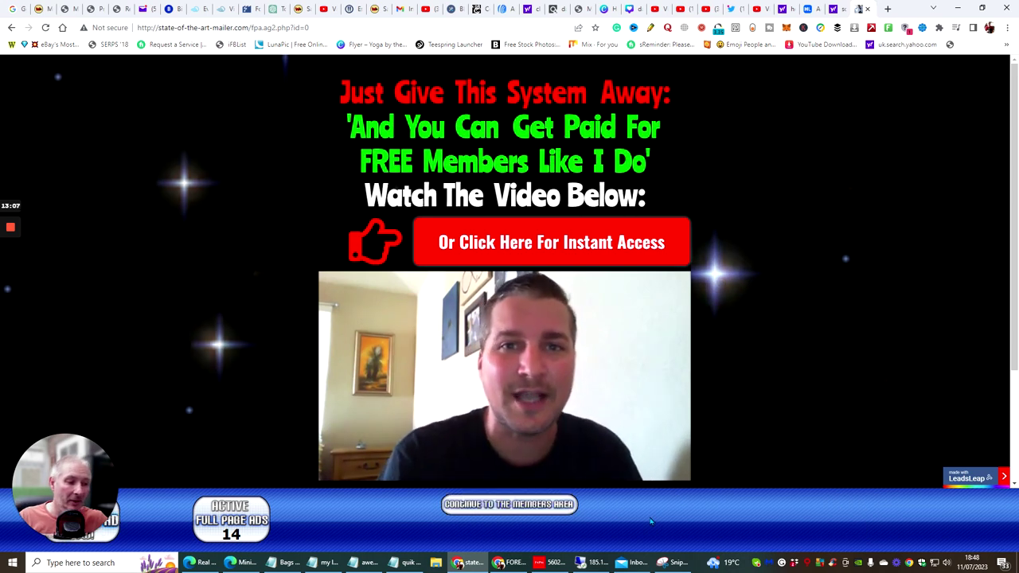
Try to continue from the second full-page ad to the members area.
click(492, 510)
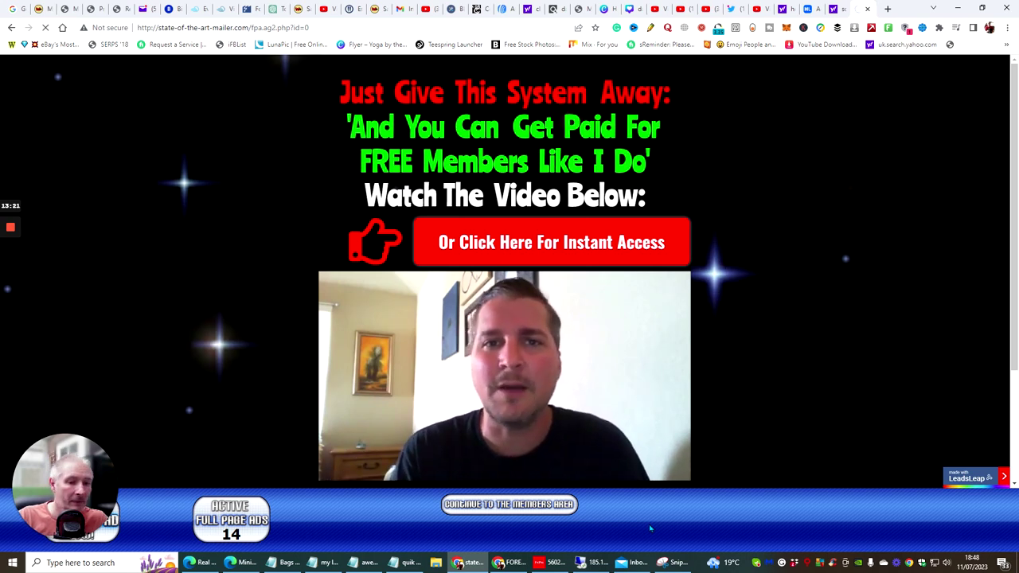
scroll(699, 539, down, 2)
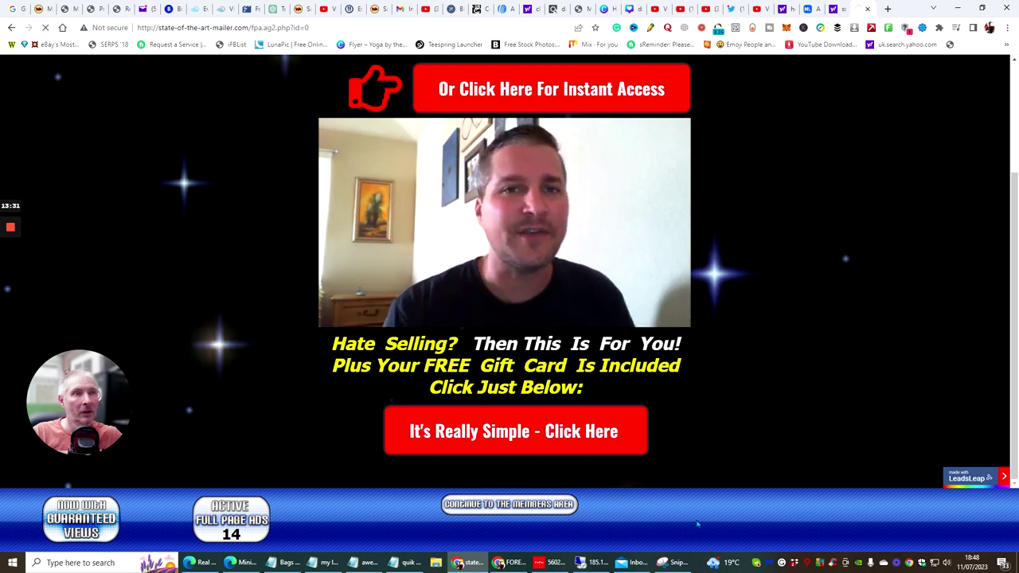
click(501, 514)
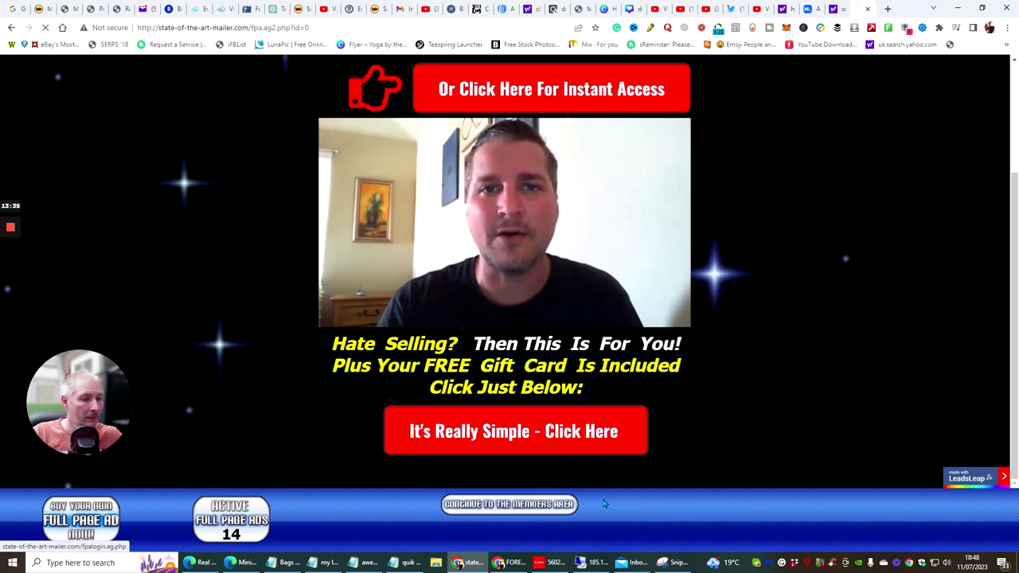
Shorten the page address to the state-of-the-art-mailer.com root and load the site again to reach its login page.
click(326, 28)
click(326, 28)
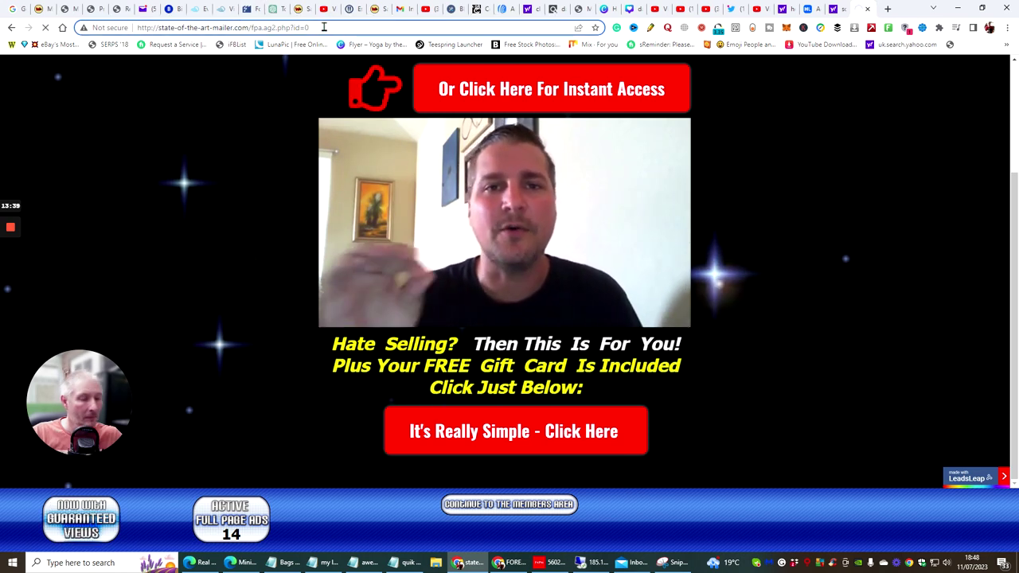
key(BackSpace)
key(BackSpace)
key(BackSpace)
key(BackSpace)
key(BackSpace)
key(BackSpace)
key(BackSpace)
key(BackSpace)
key(BackSpace)
key(BackSpace)
key(BackSpace)
key(BackSpace)
key(BackSpace)
key(BackSpace)
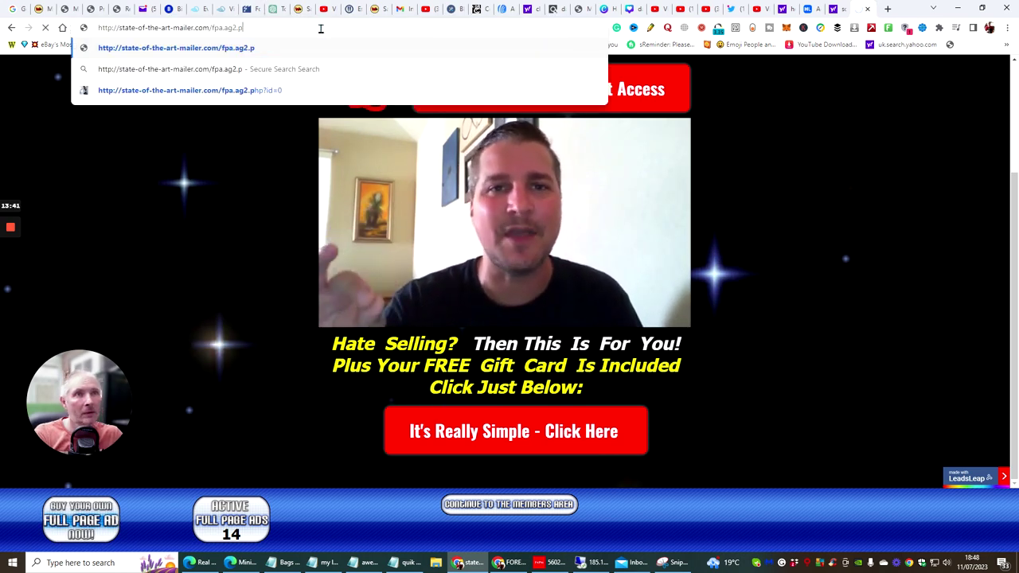
key(BackSpace)
key(BackSpace)
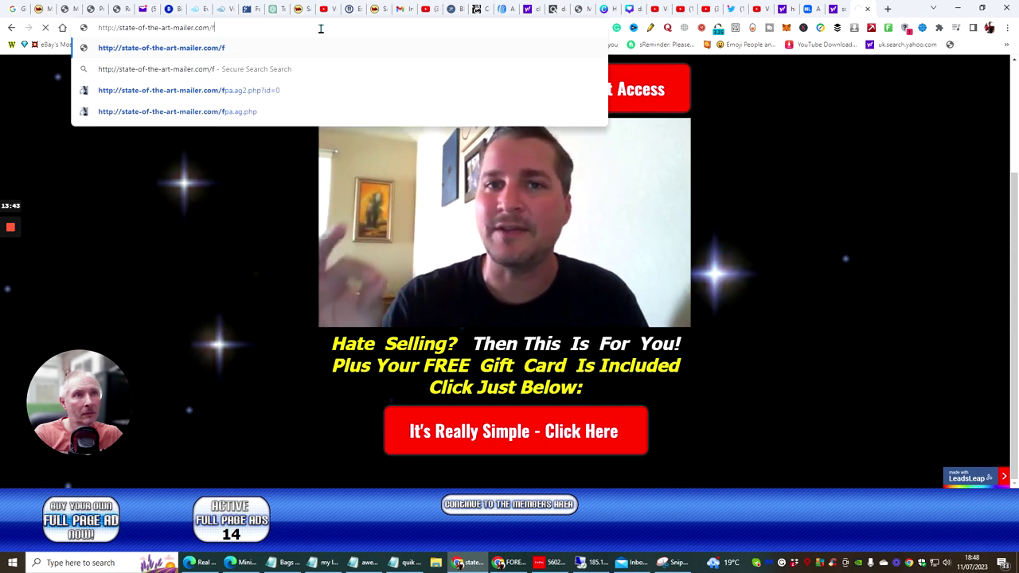
key(Return)
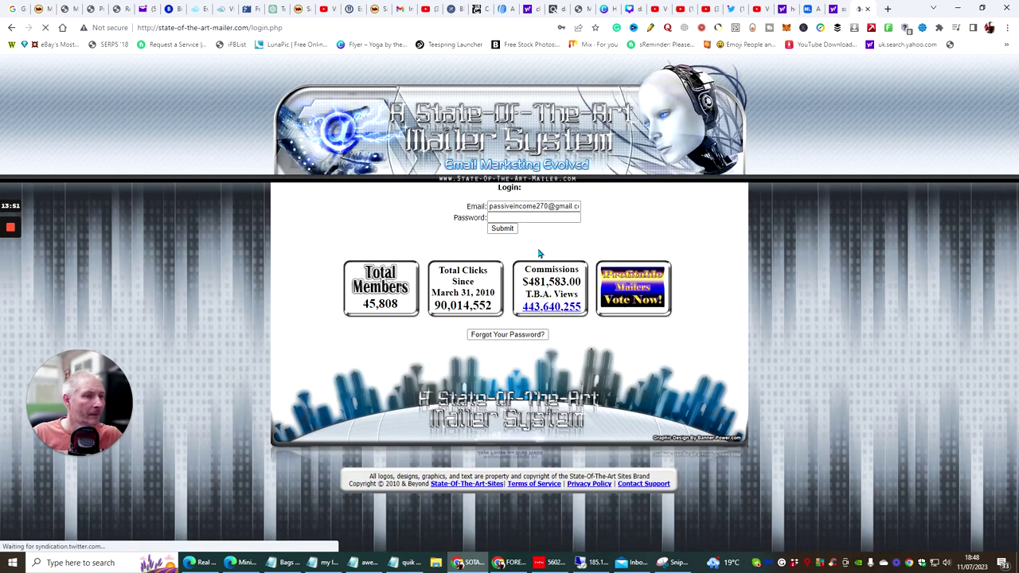
Fill in the saved account e-mail and password on the reloaded login page and sign in again.
click(511, 216)
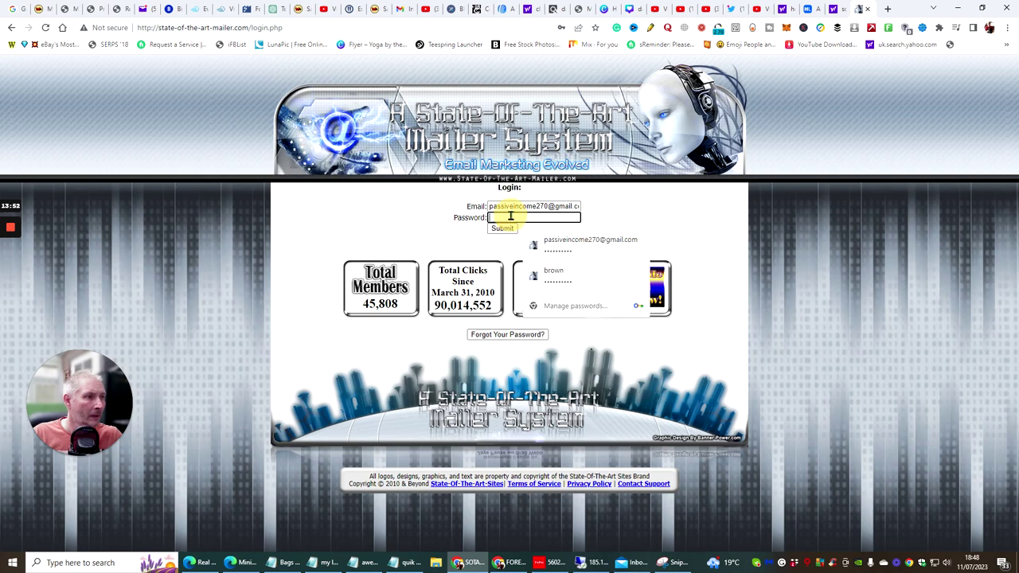
click(554, 242)
click(513, 229)
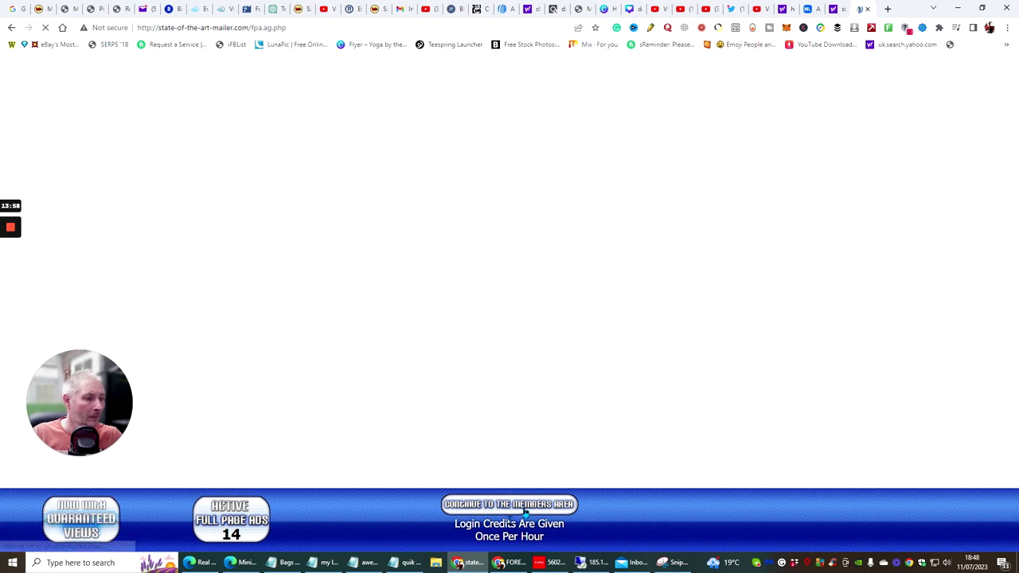
Continue past the full-page ad and decline the Full Page Login Ad offer to enter the members area.
click(498, 504)
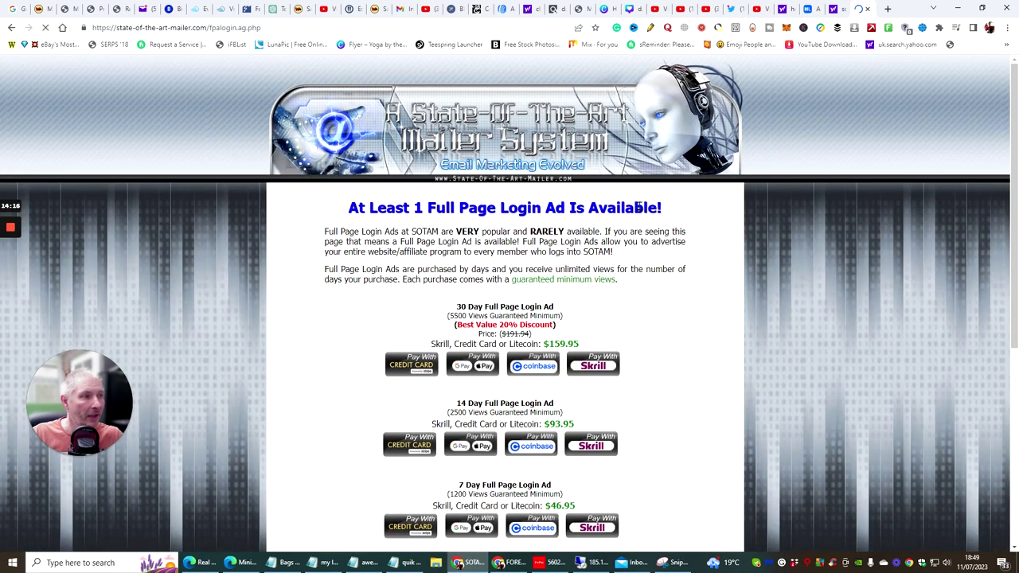
scroll(618, 231, down, 4)
scroll(619, 230, down, 1)
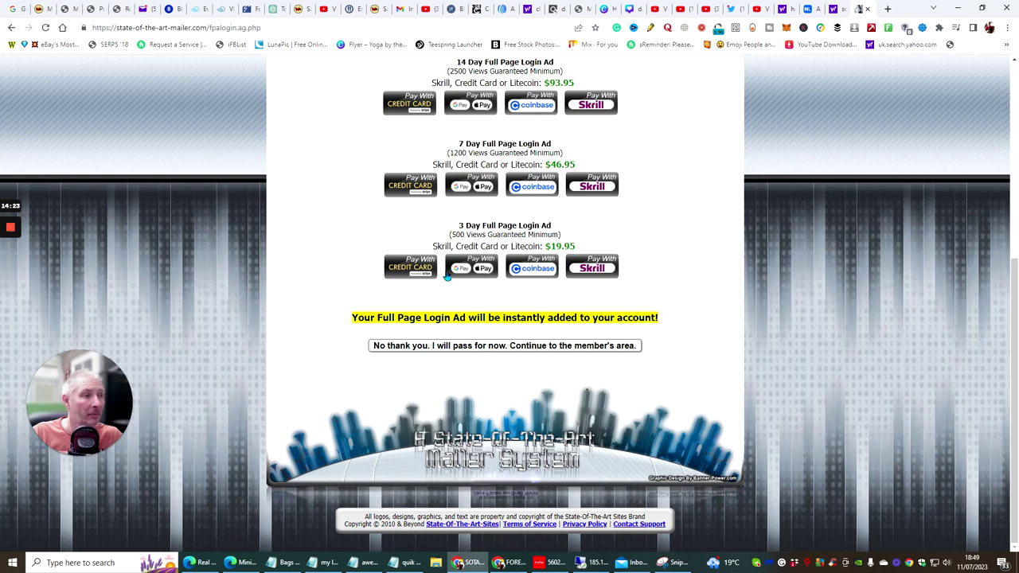
click(466, 347)
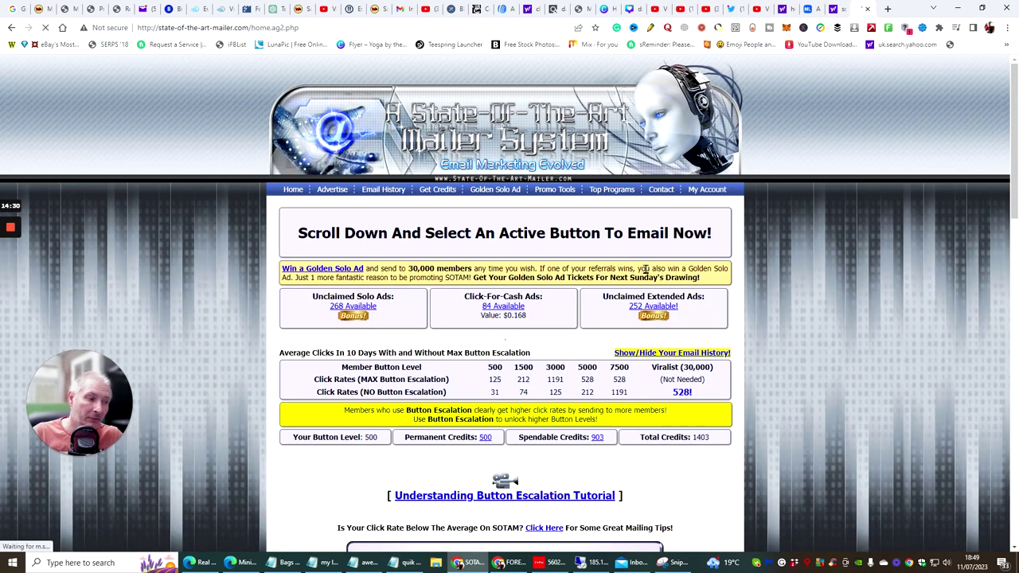
Find the active mailing options on the members home page and choose to mail 500 members.
scroll(609, 233, down, 3)
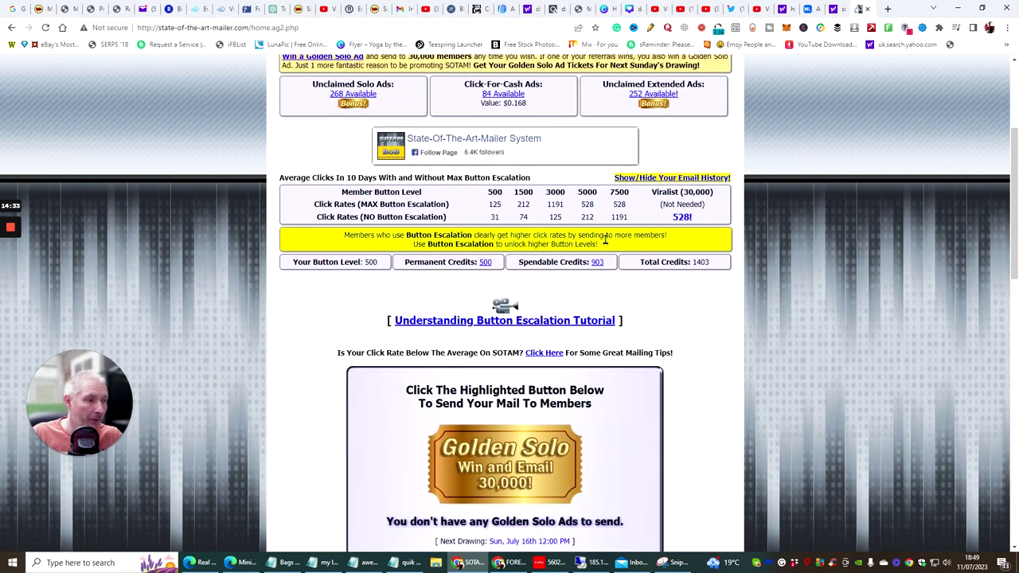
scroll(614, 236, down, 10)
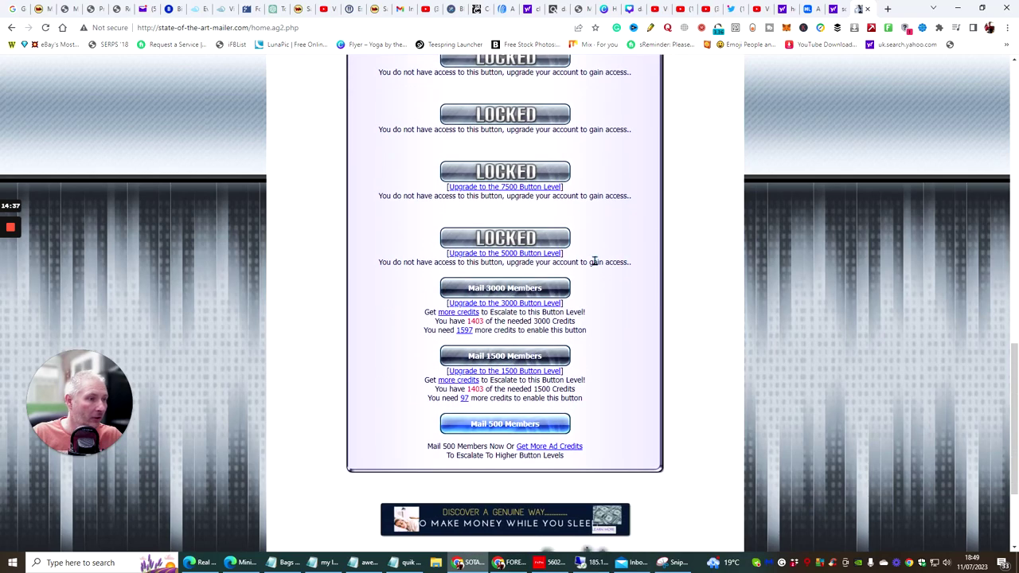
scroll(577, 279, down, 2)
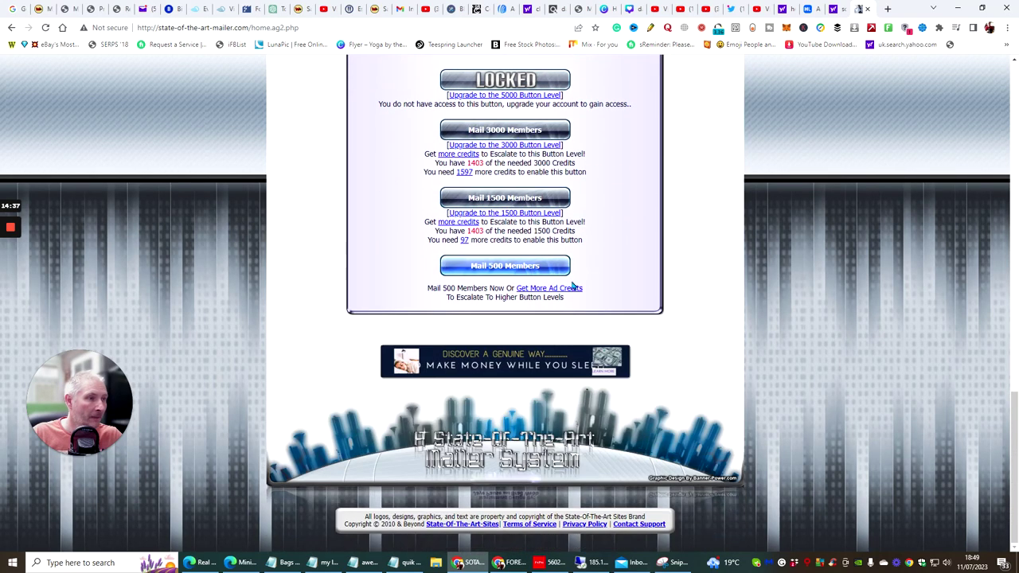
click(504, 271)
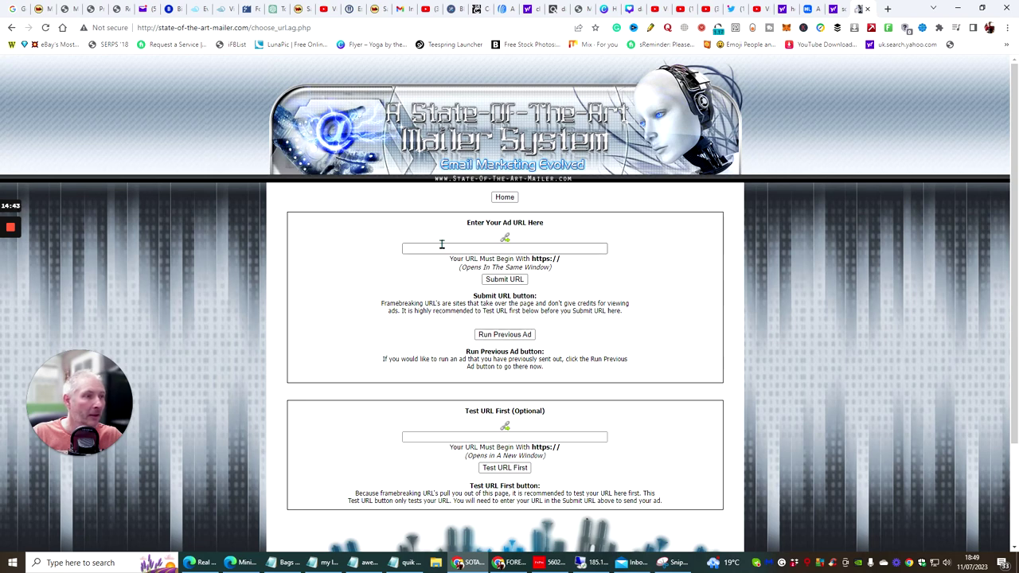
Submit the saved My Lead Gen Secret link ending in src=leads100 as the ad URL and proceed past the frame breaker test.
click(457, 248)
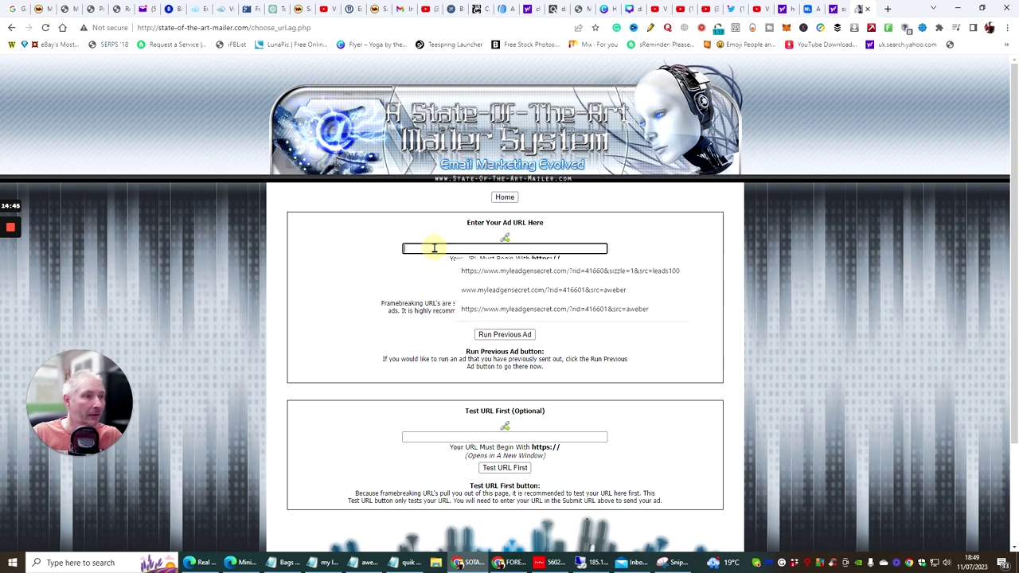
click(434, 248)
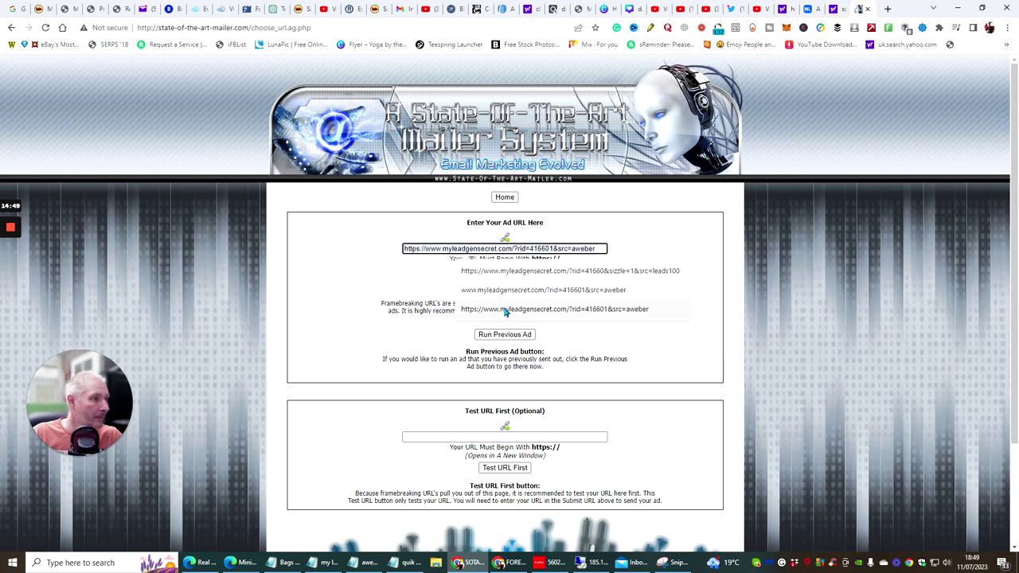
click(527, 275)
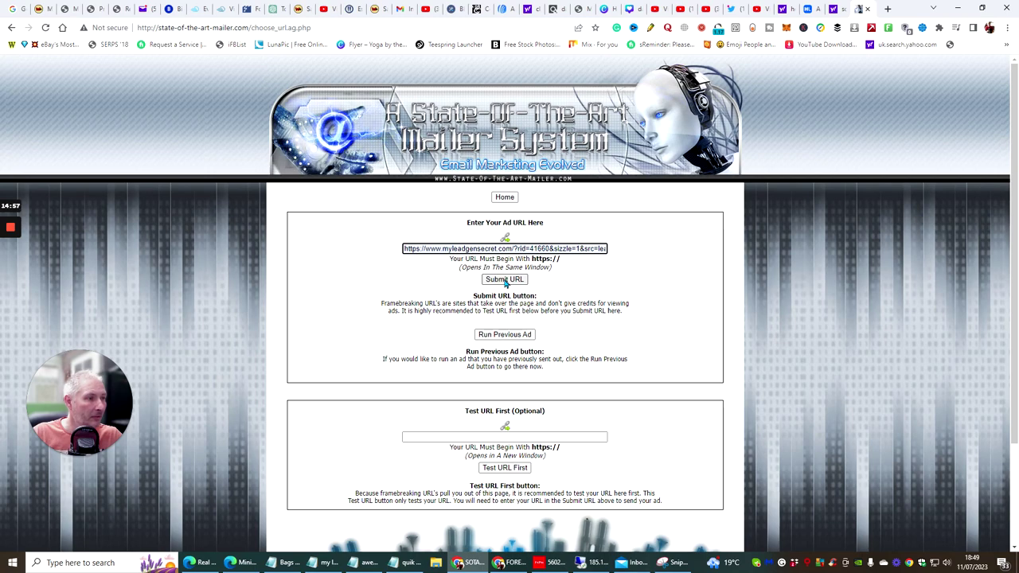
click(504, 280)
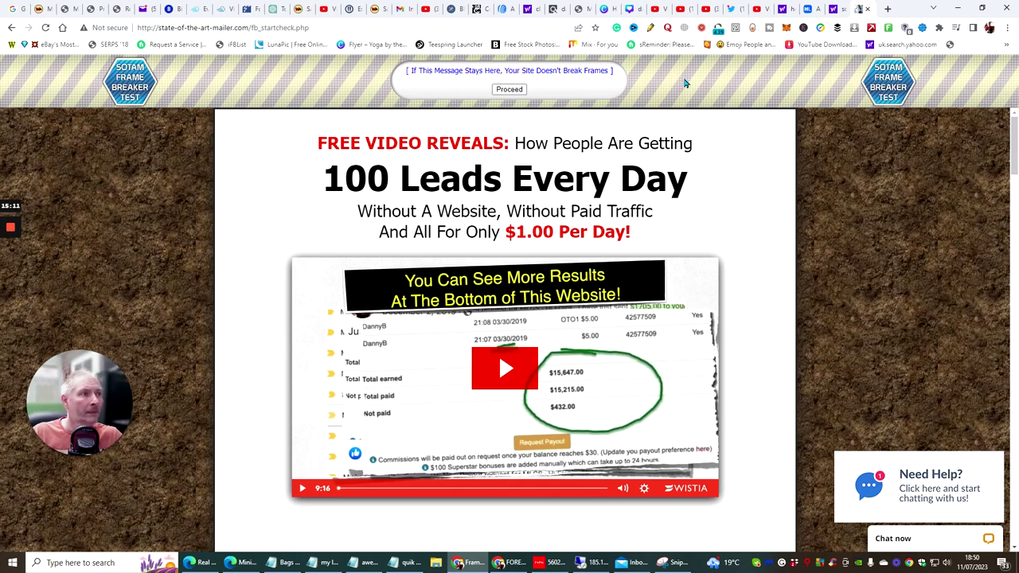
click(510, 88)
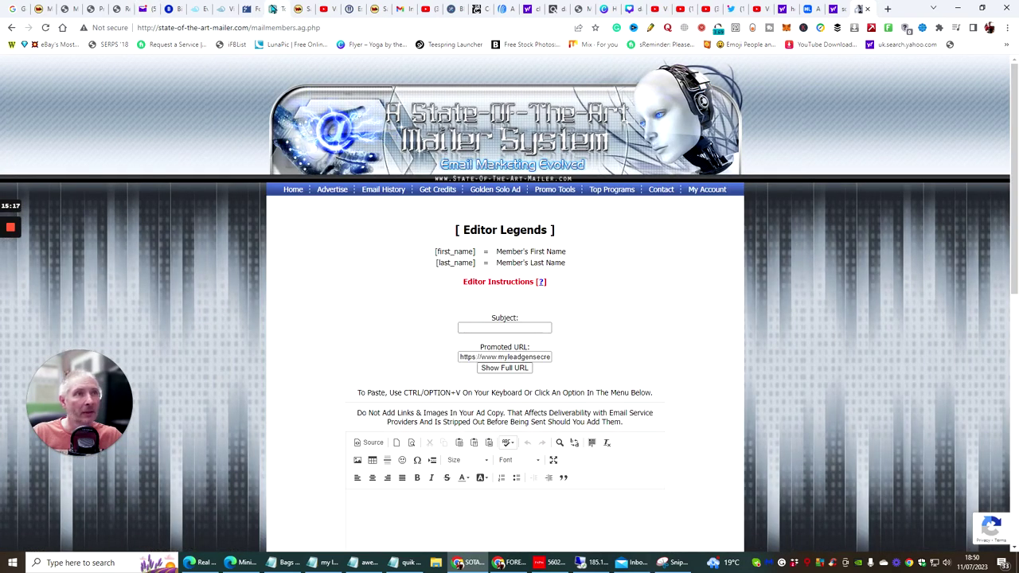
Switch to the ChatGPT conversation and copy the selected body of the My Leads Gen Secret email.
key(ctrl+shift+Tab)
scroll(378, 197, up, 5)
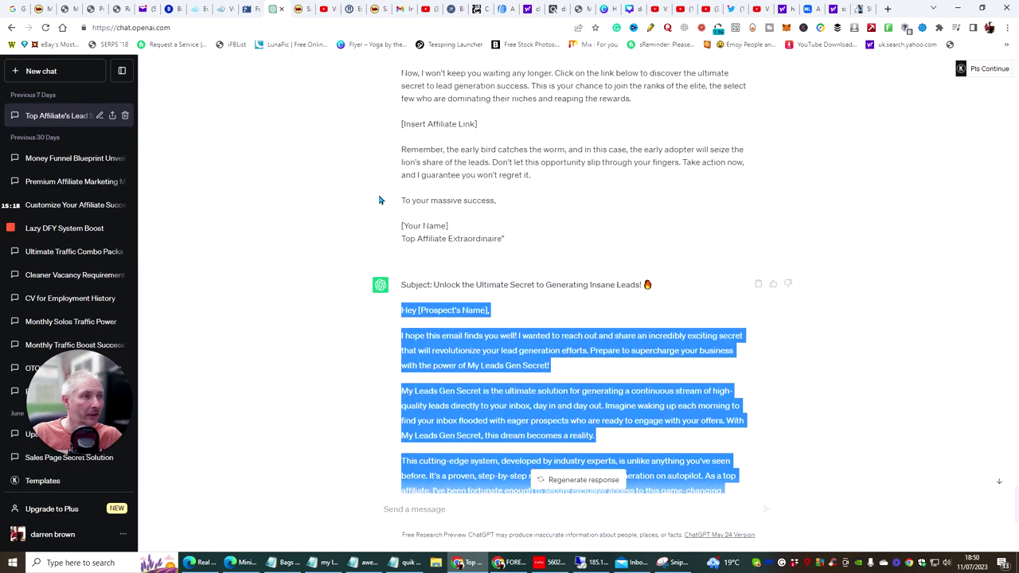
right_click(422, 346)
click(434, 355)
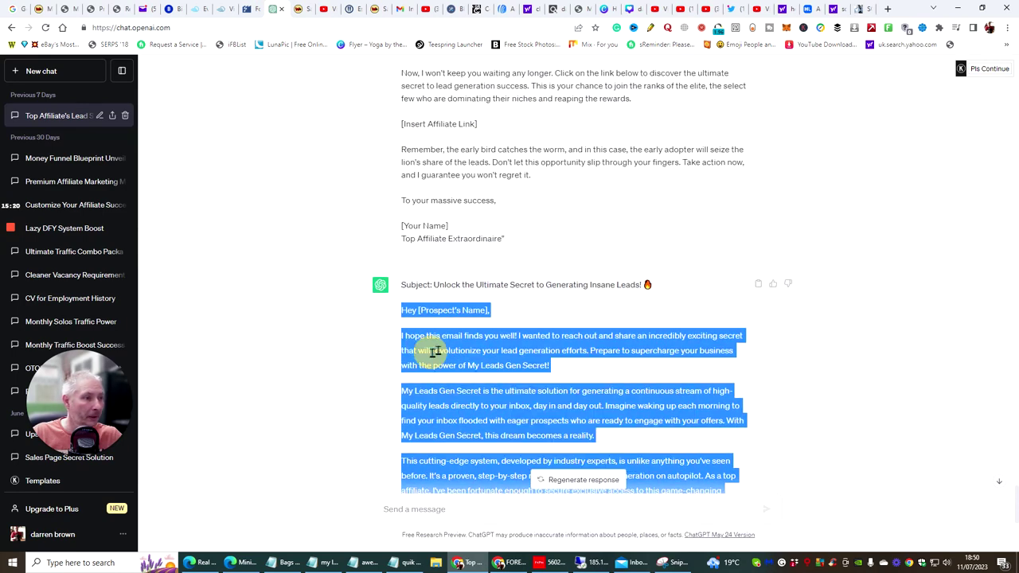
Return to the State-Of-The-Art-Mailer page and paste the copied email body into the message editor.
click(857, 9)
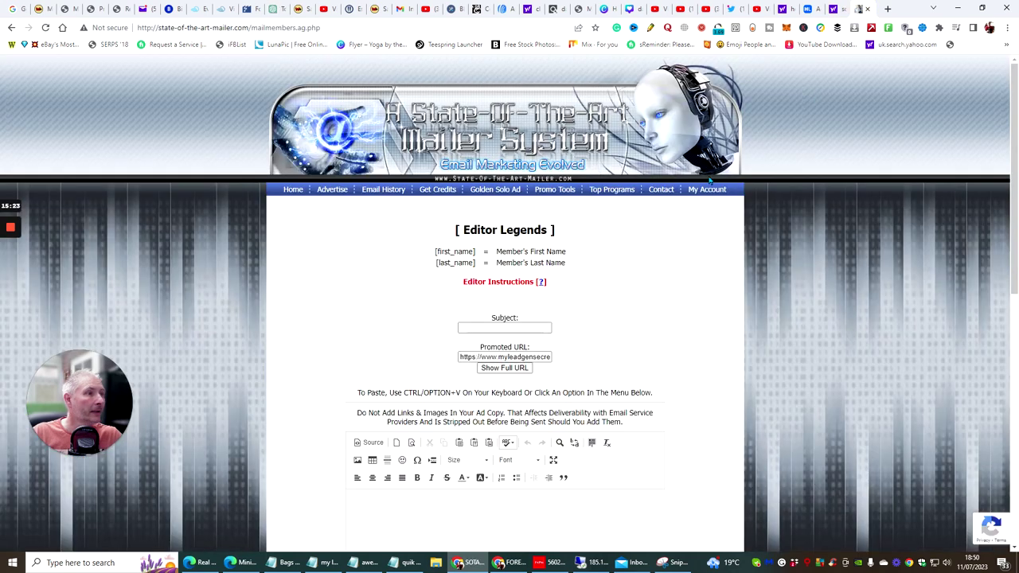
scroll(523, 259, down, 5)
right_click(446, 150)
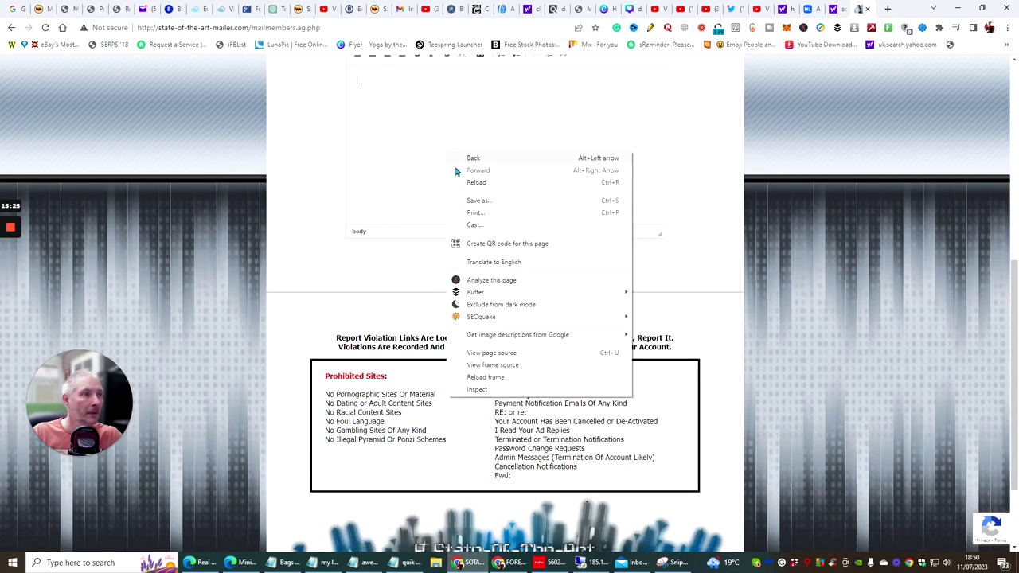
click(424, 112)
right_click(421, 113)
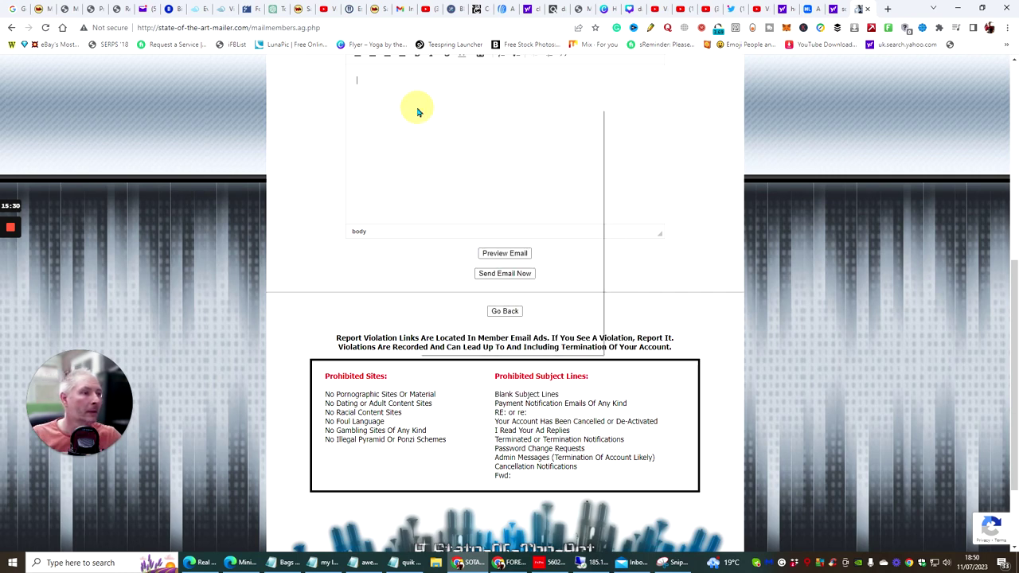
click(422, 108)
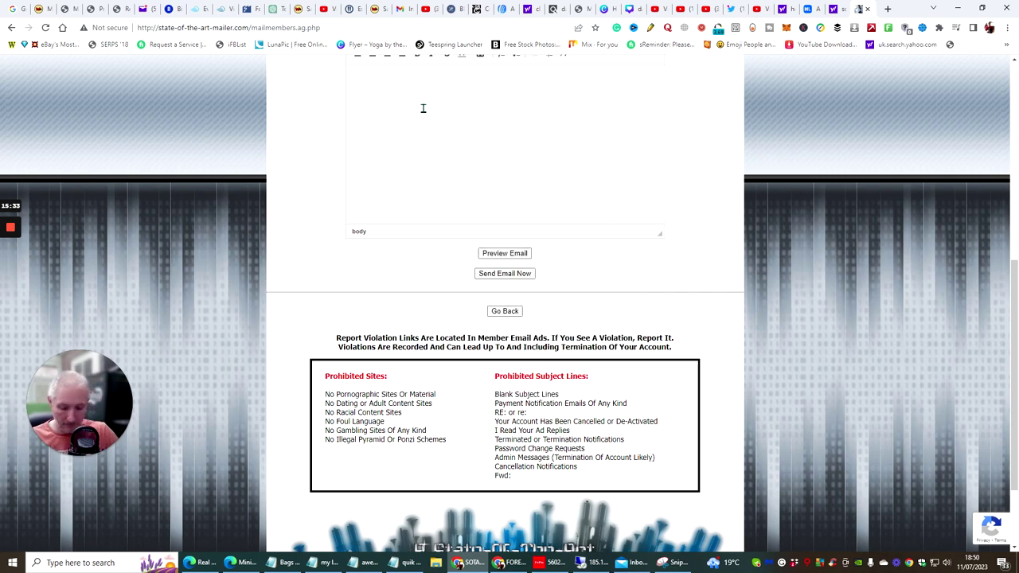
key(ctrl+v)
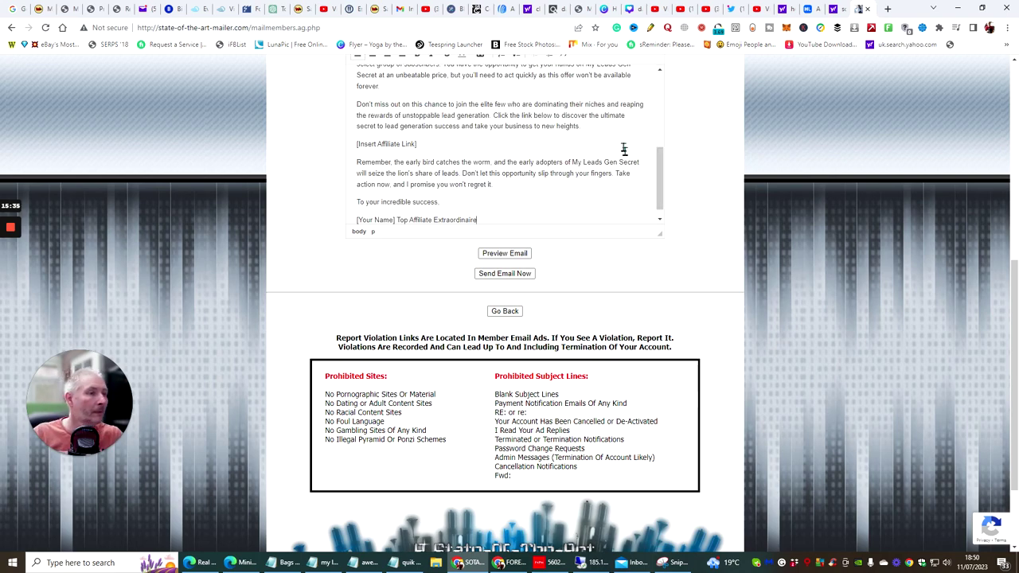
Copy the subject text "Unlock the Ultimate Secret to Generating Insane Leads!" without its emoji from the ChatGPT reply.
drag(661, 171, 660, 84)
scroll(666, 164, up, 1)
scroll(666, 164, up, 3)
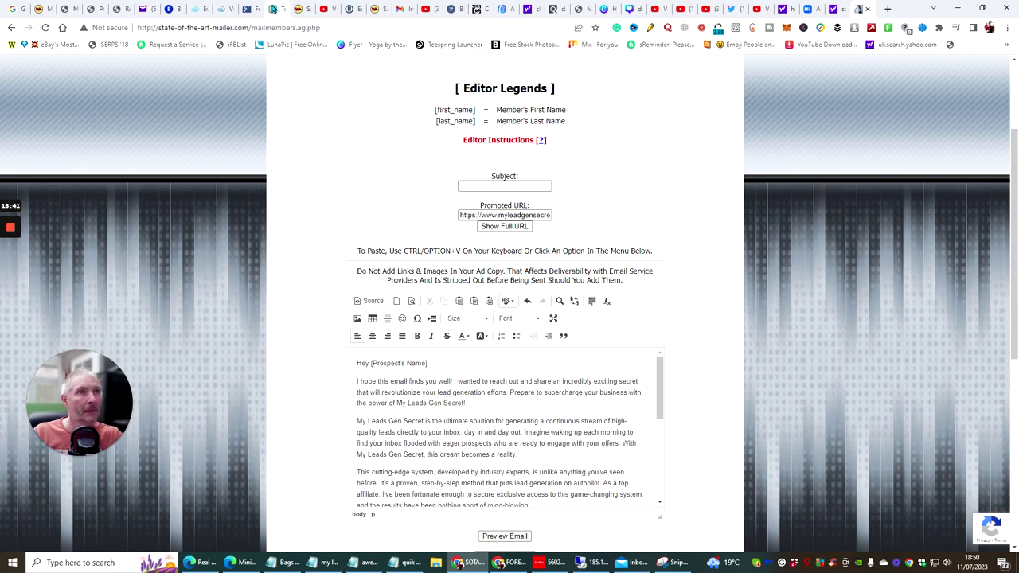
click(273, 9)
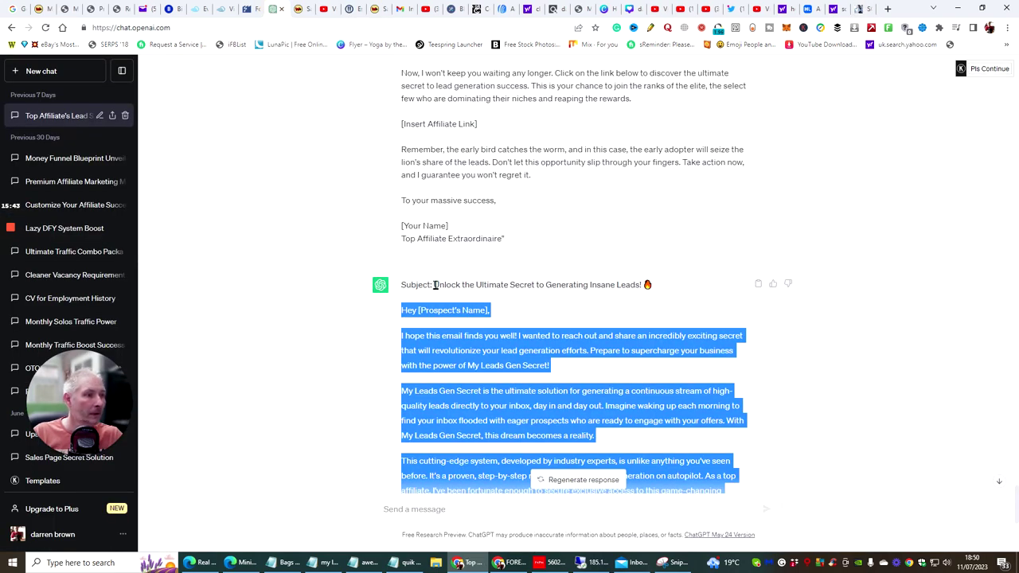
drag(435, 284, 637, 284)
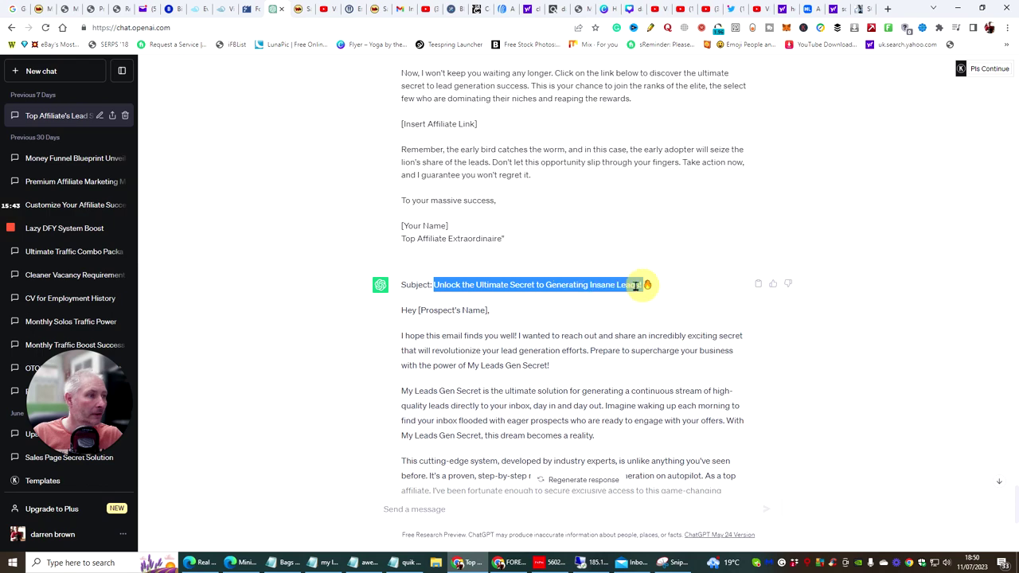
right_click(637, 285)
click(651, 294)
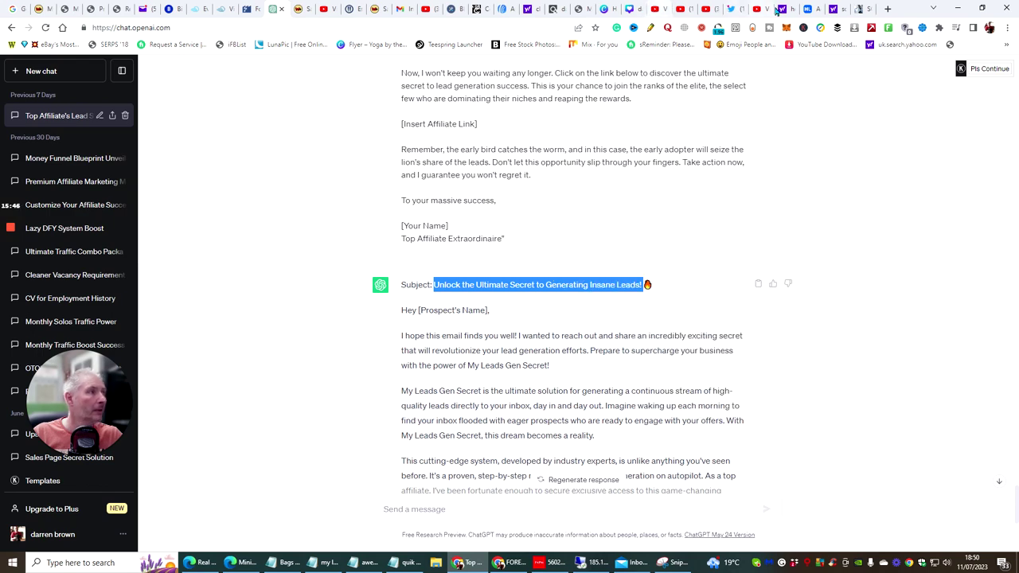
Paste the copied subject line as plain text into the mailer's Subject field.
click(860, 9)
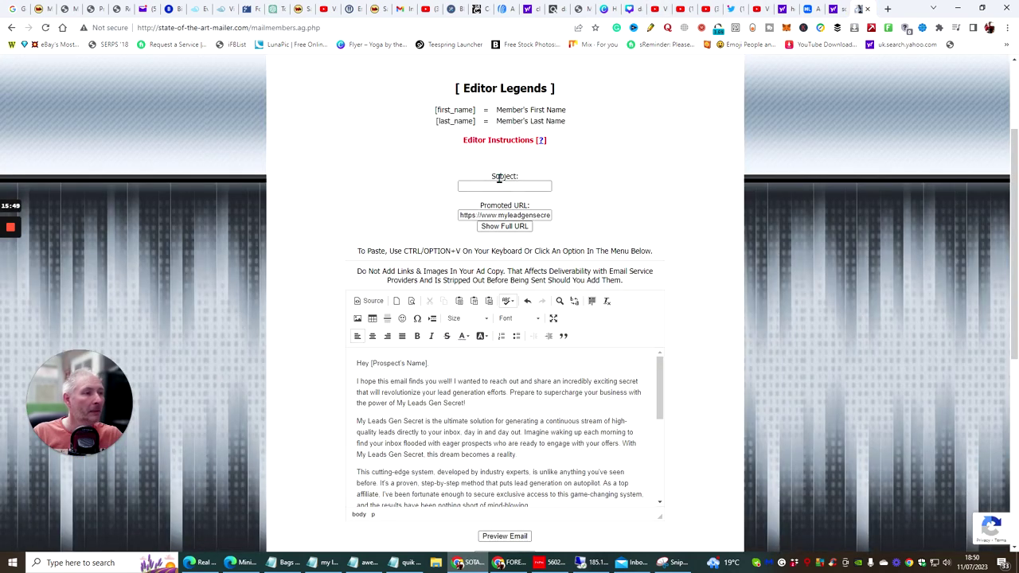
click(470, 187)
right_click(487, 190)
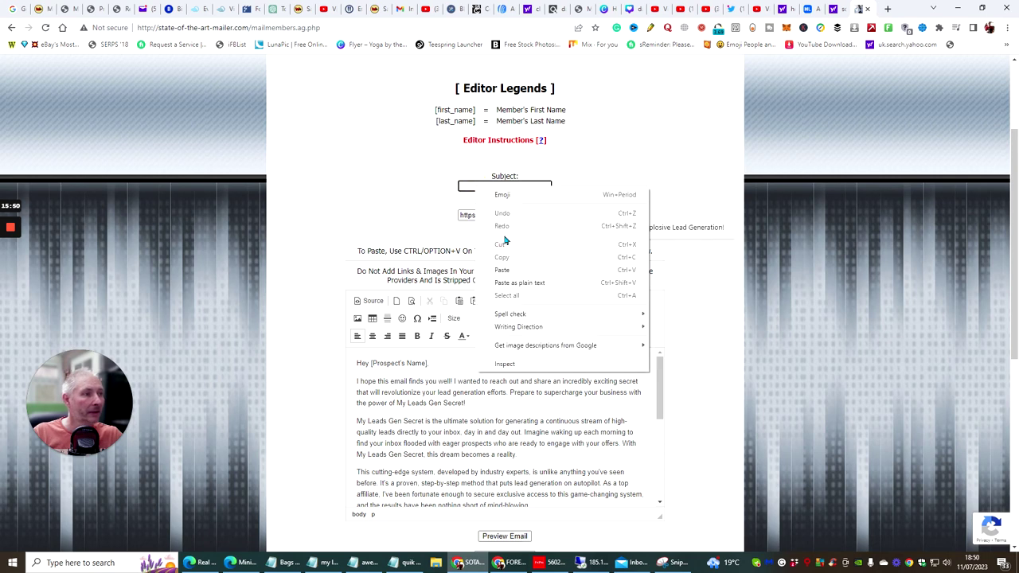
click(494, 282)
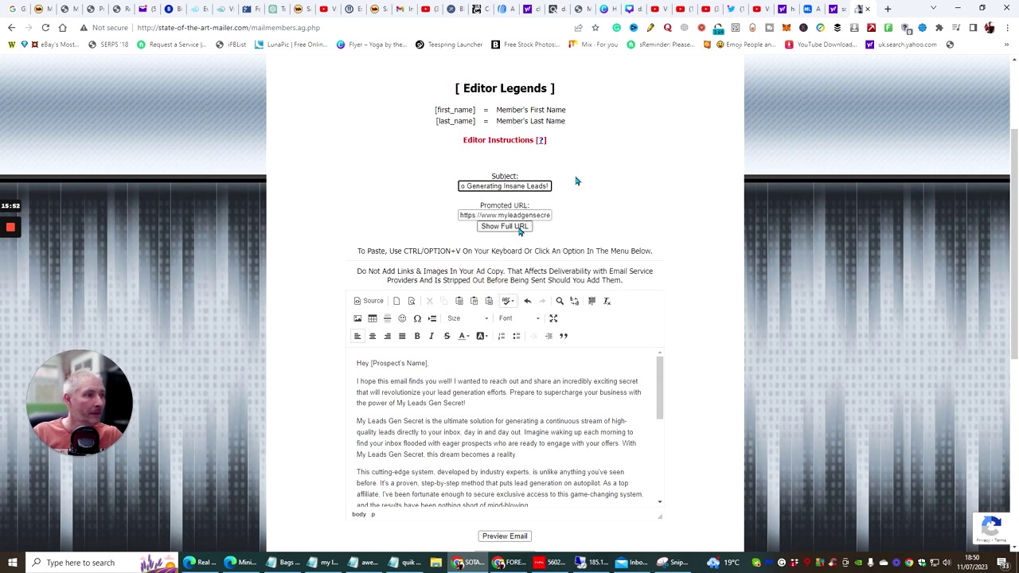
Copy the [first_name] tag from the editor legends and paste it over [Prospect's Name] in the email greeting.
scroll(614, 189, down, 2)
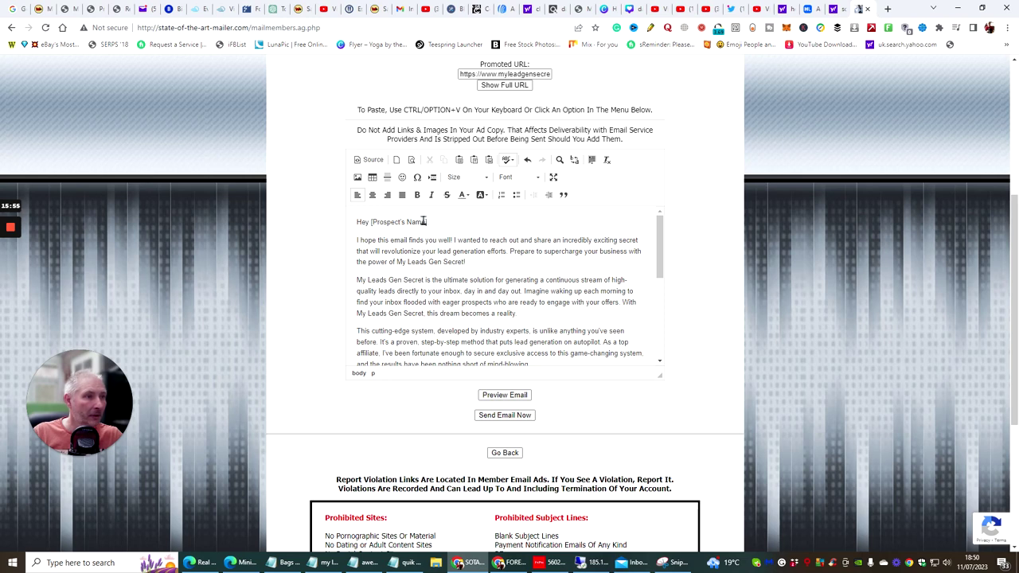
scroll(400, 122, up, 2)
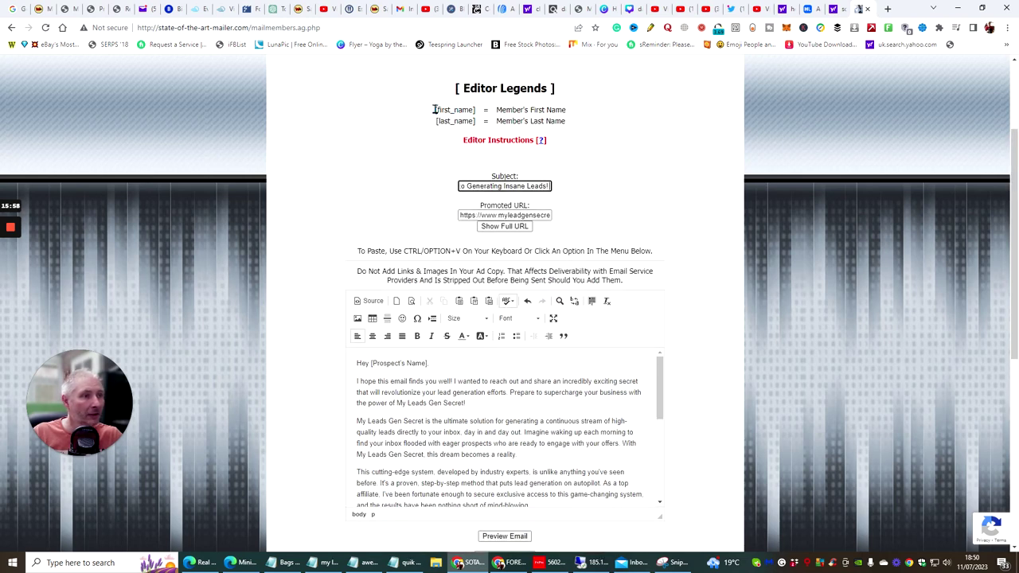
drag(434, 109, 480, 109)
right_click(476, 109)
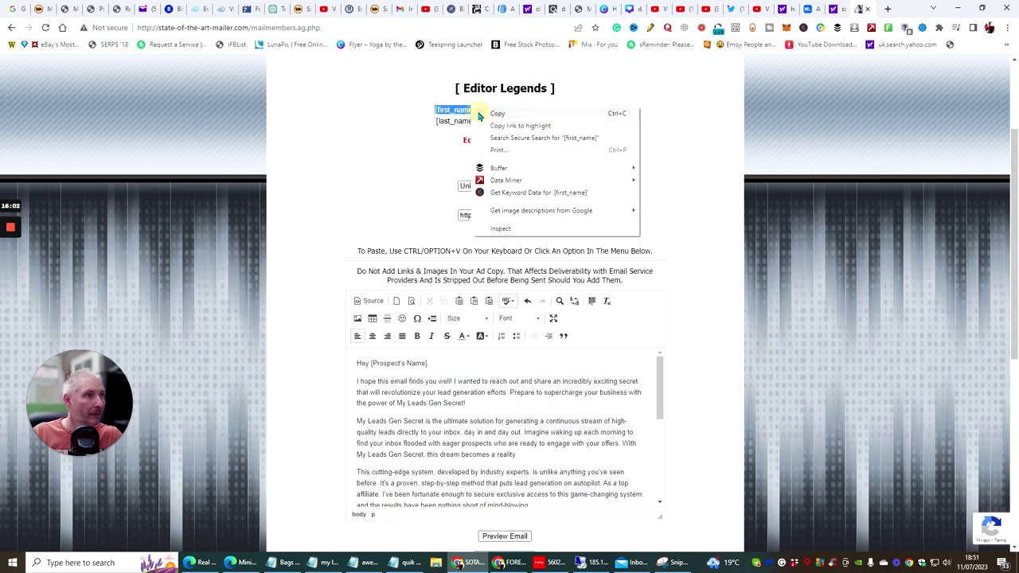
click(486, 114)
drag(371, 363, 453, 352)
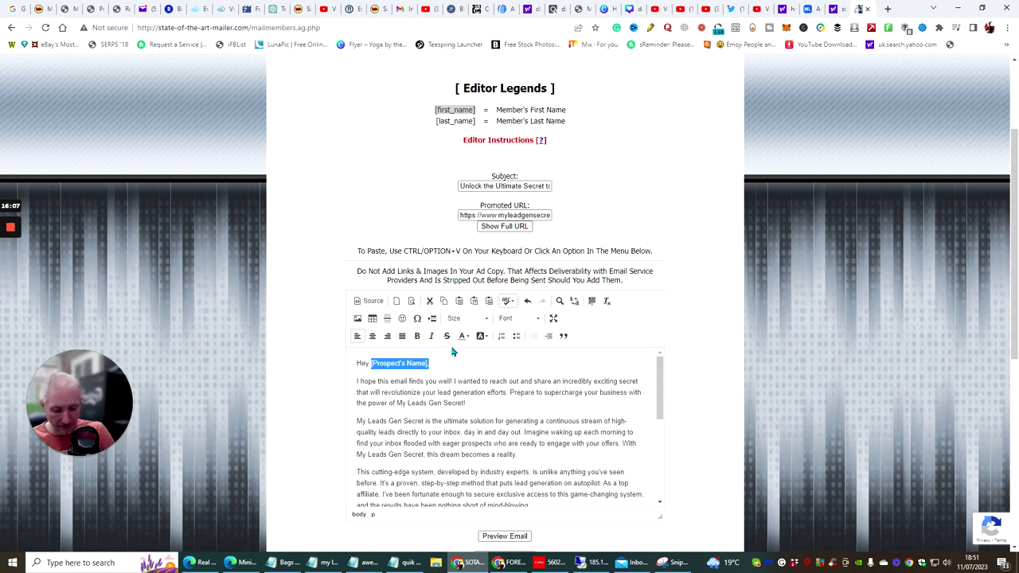
key(ctrl+v)
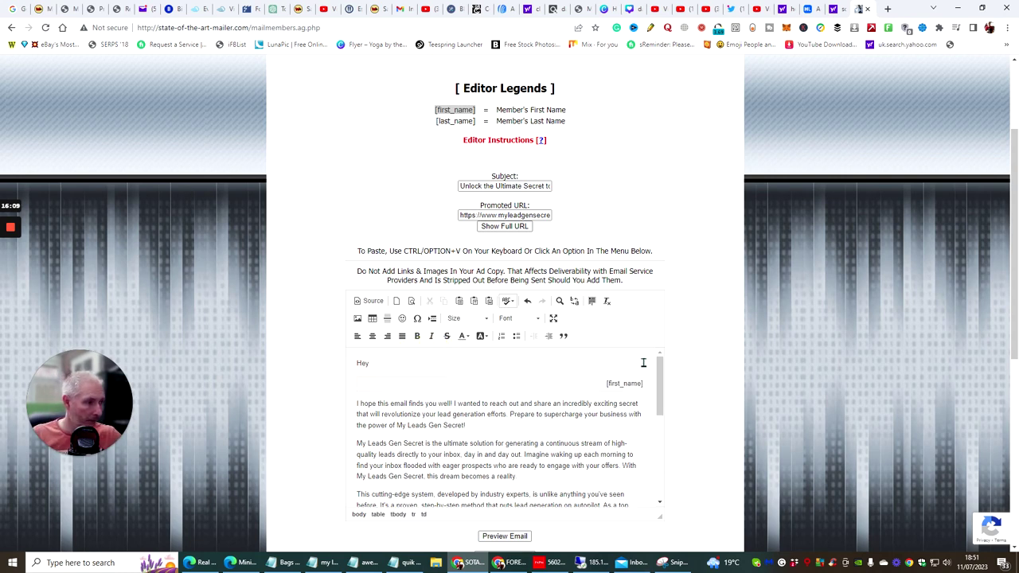
Delete the "Hey" greeting and its [first_name] tag from the start of the email body.
key(Up)
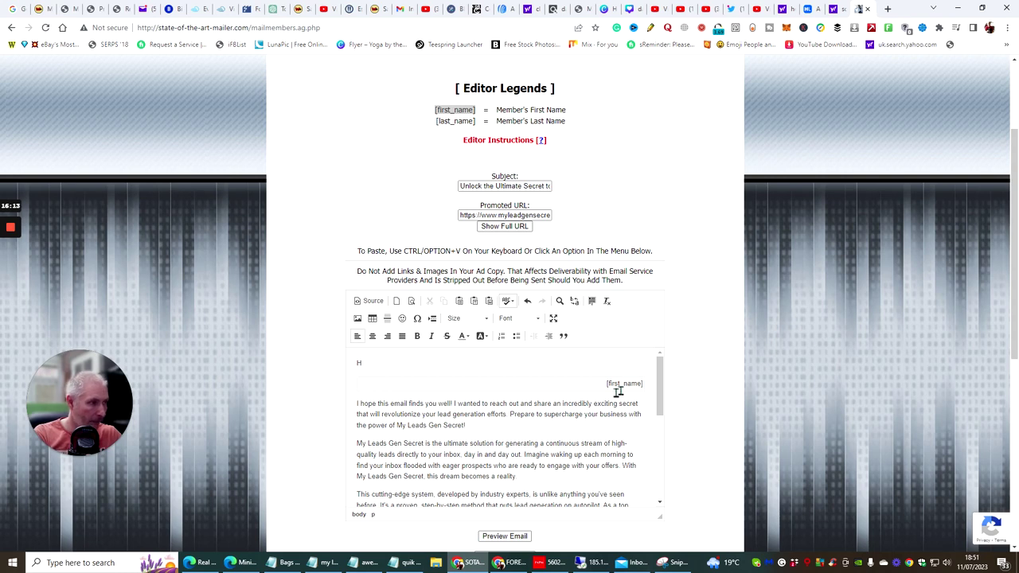
key(Delete)
key(Delete)
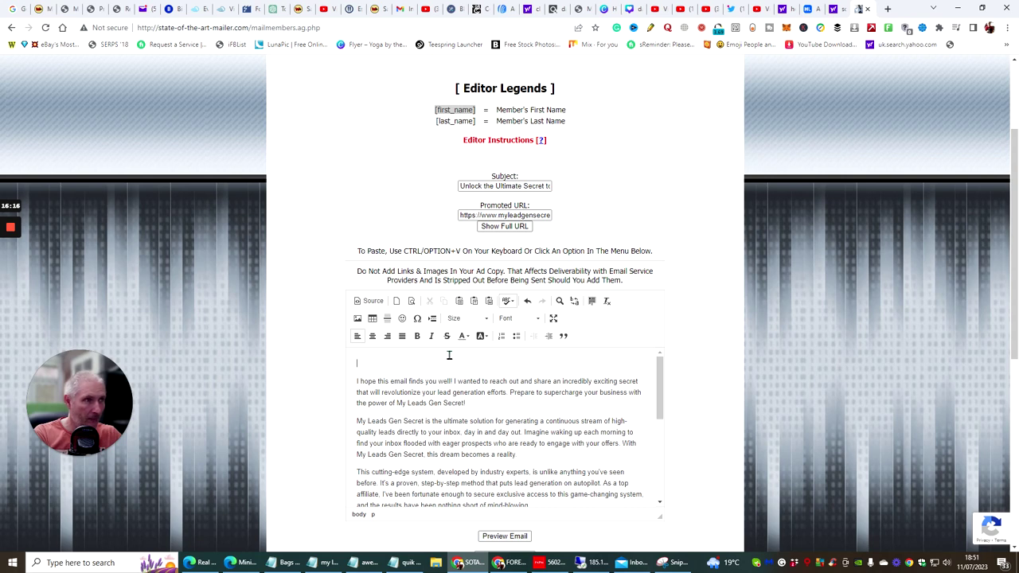
Try to paste the [first_name] tag on the empty first line of the email, and undo the paste.
right_click(367, 363)
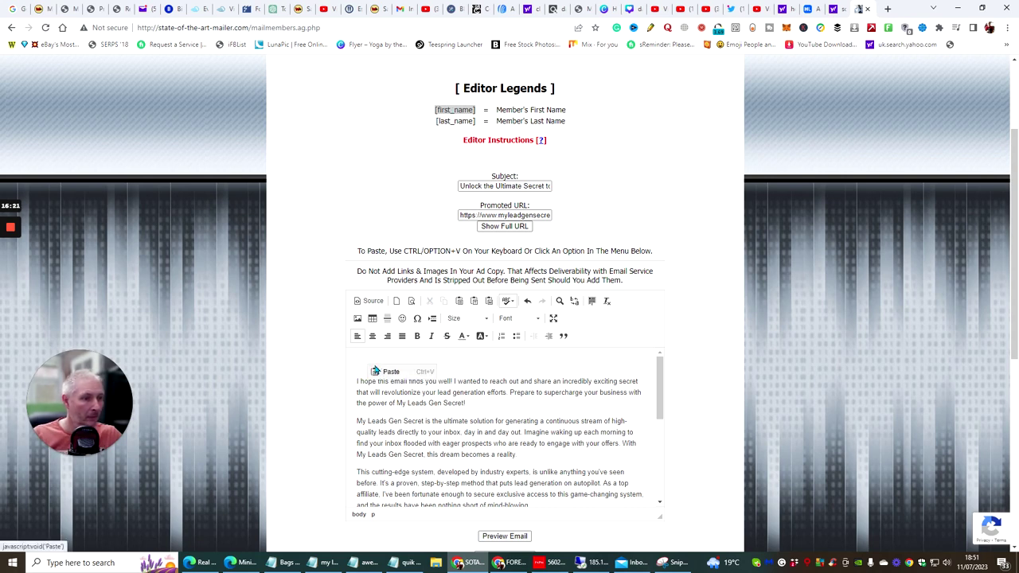
click(391, 373)
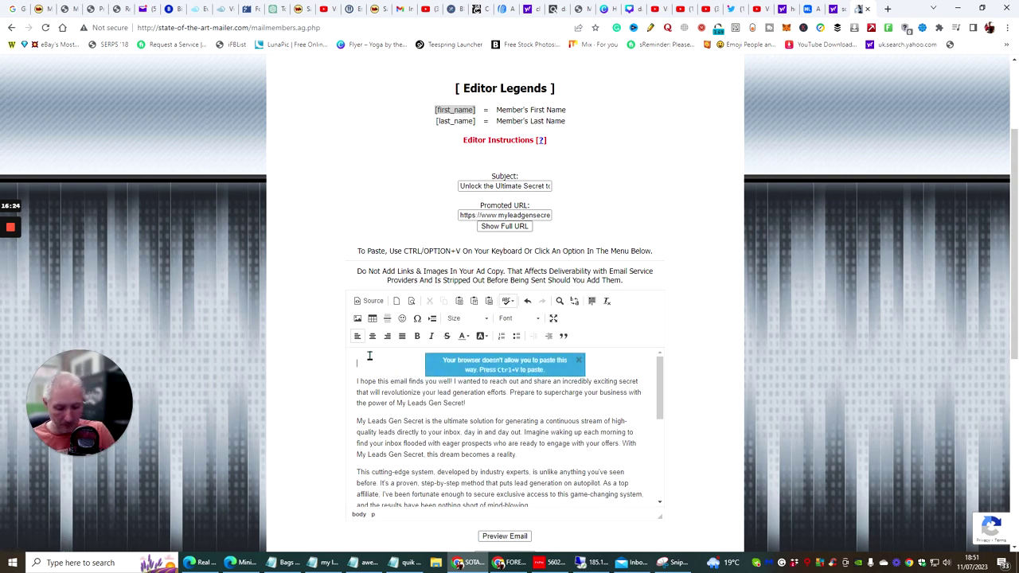
key(ctrl+v)
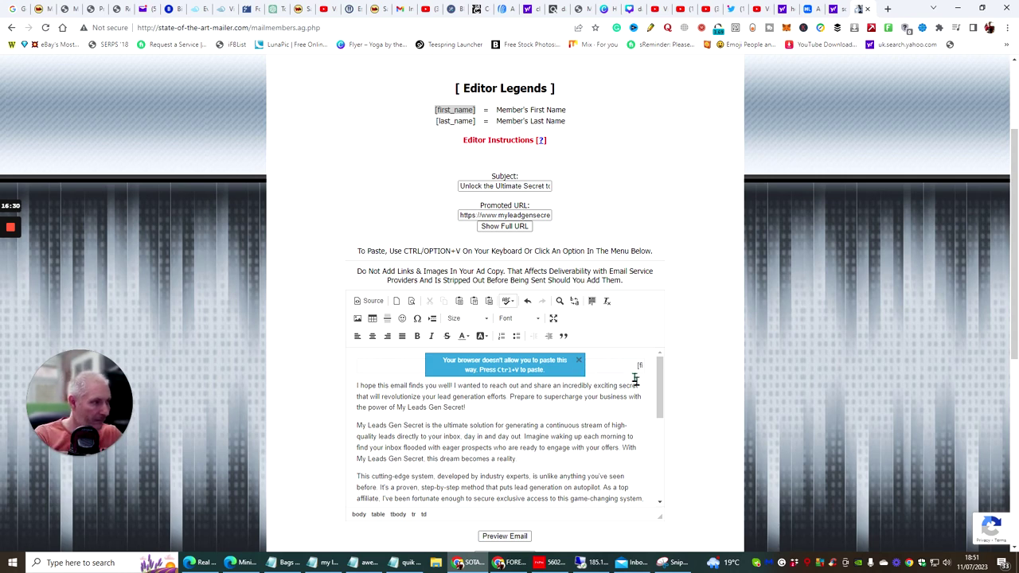
key(ctrl+z)
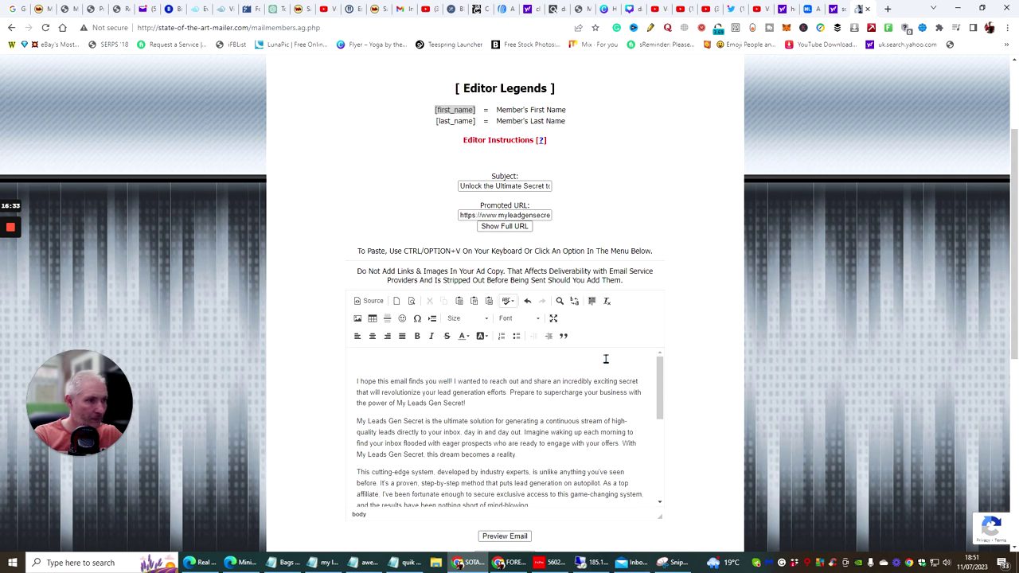
Remove the empty first line and the [Insert Affiliate Link] placeholder paragraph from the email body.
key(Delete)
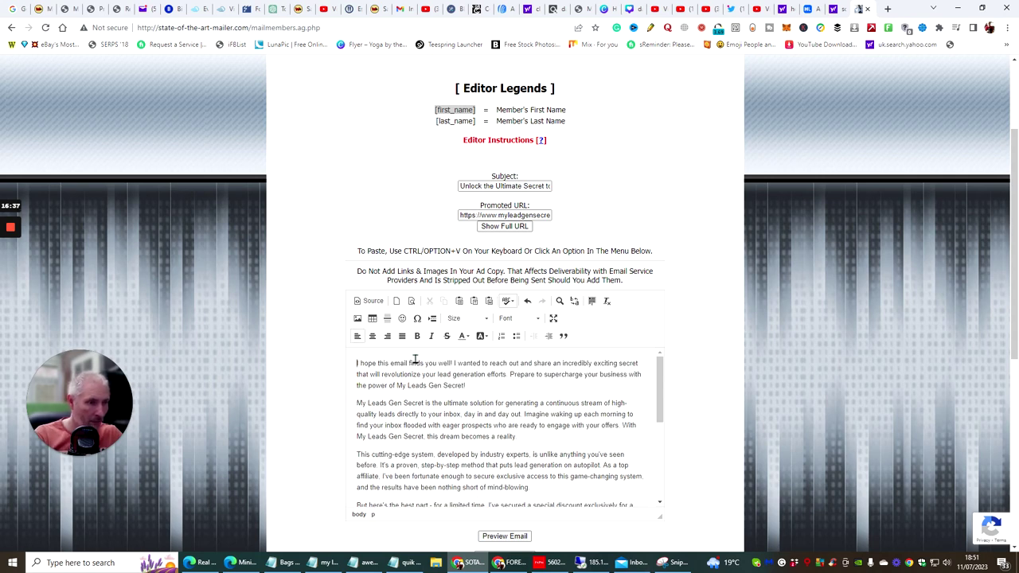
scroll(430, 374, down, 10)
scroll(450, 416, up, 5)
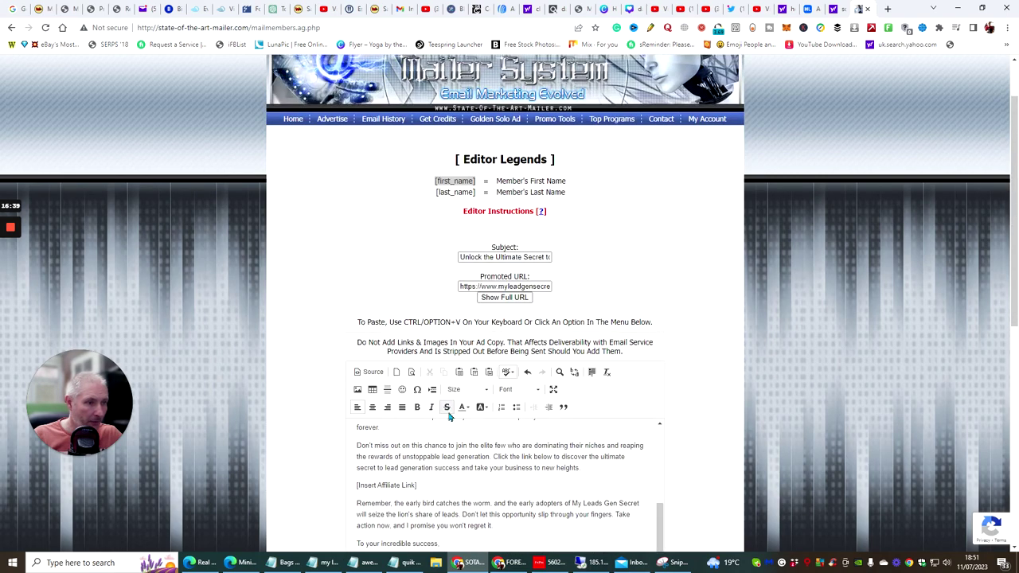
drag(415, 486, 356, 486)
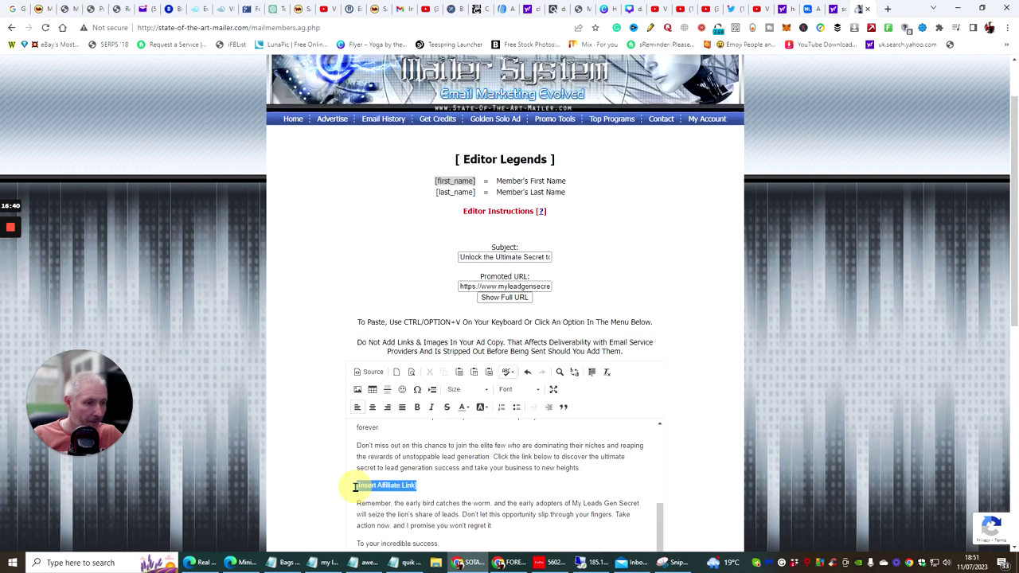
key(BackSpace)
key(BackSpace)
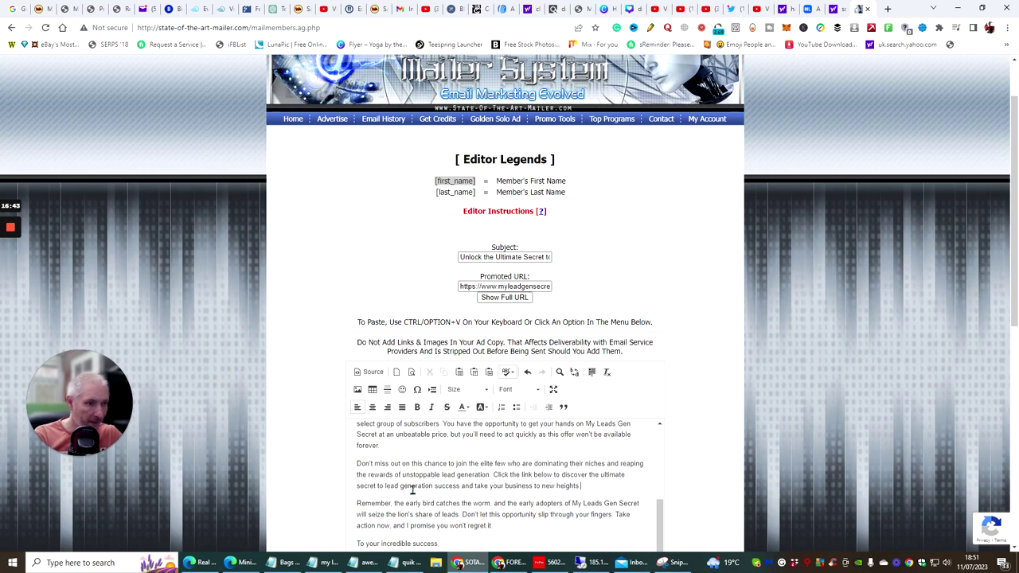
Replace the [Your Name] placeholder before "Top Affiliate Extraordinaire" with the sender's full name.
scroll(413, 490, down, 3)
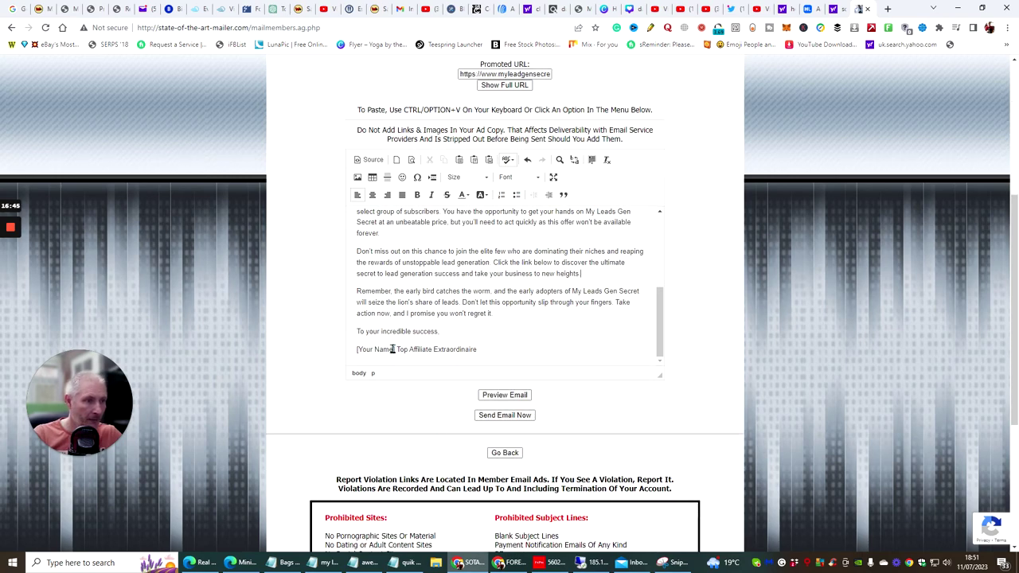
double_click(391, 349)
key(BackSpace)
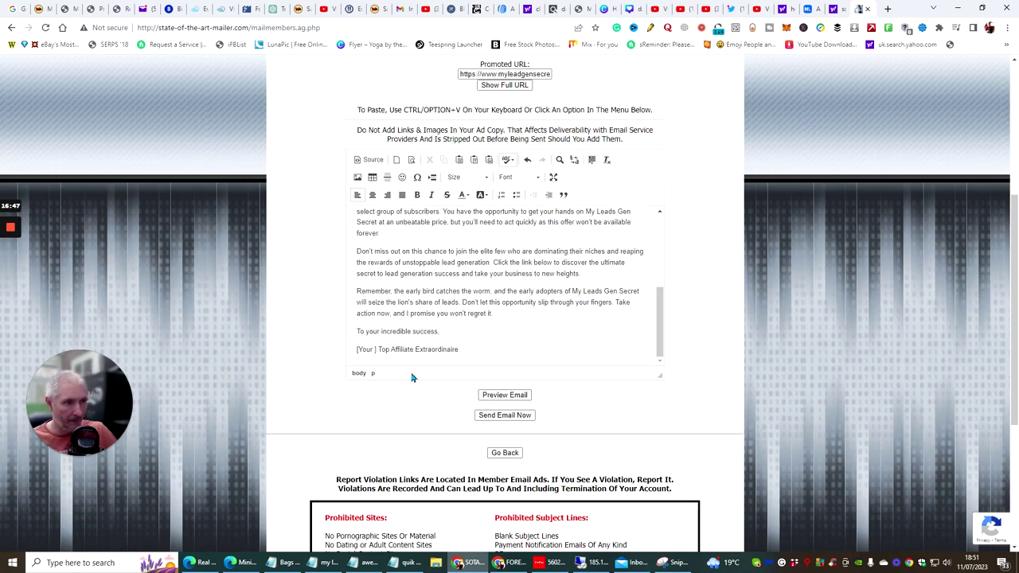
key(BackSpace)
key(BackSpace)
key(BackSpace)
key(BackSpace)
key(BackSpace)
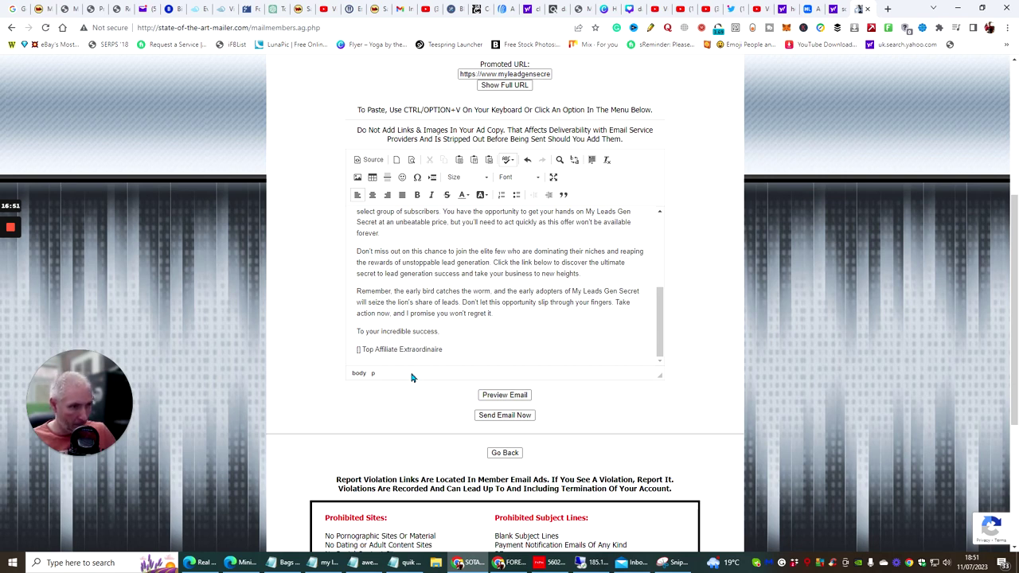
key(BackSpace)
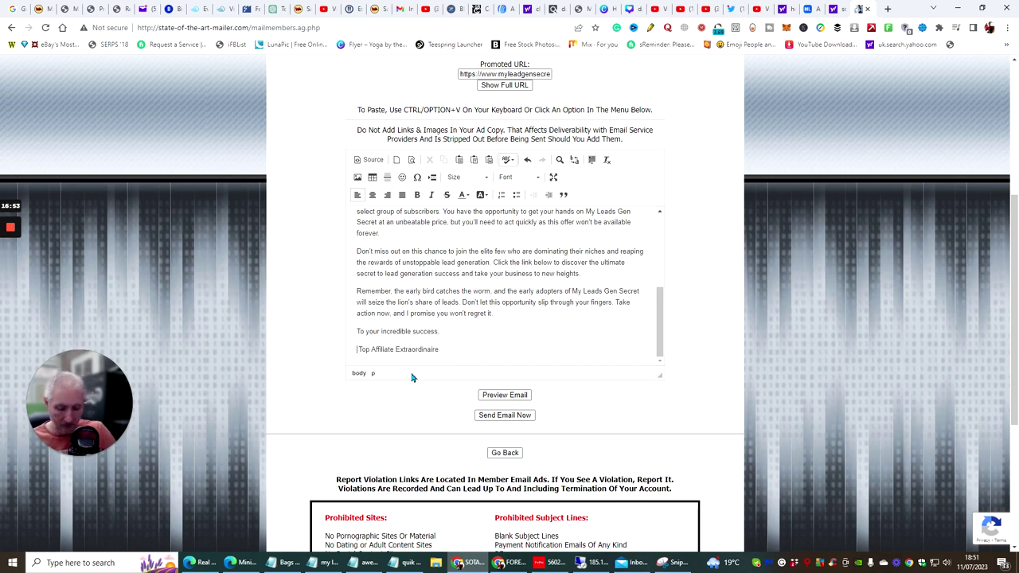
text(Darren |)
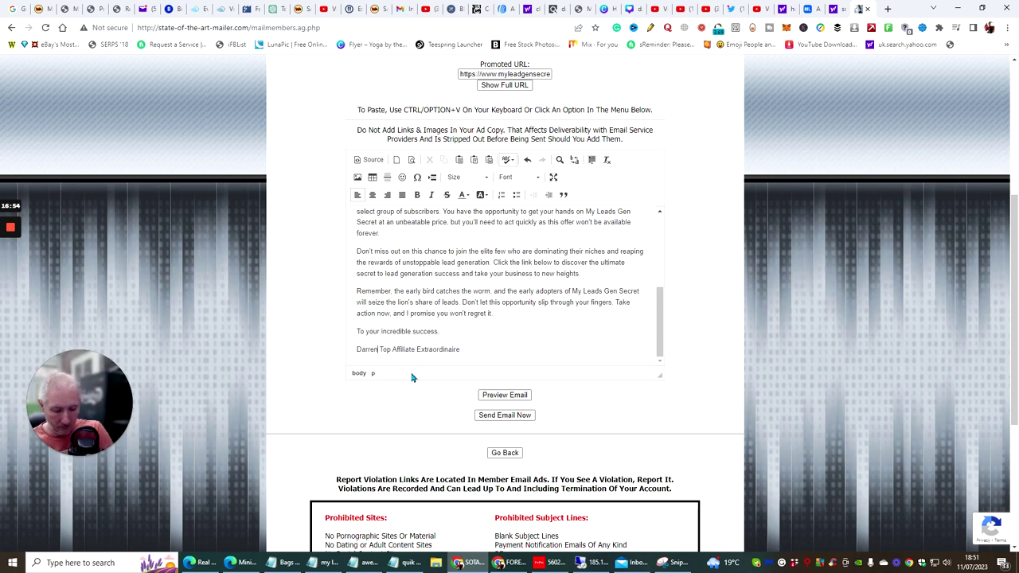
text(Brown)
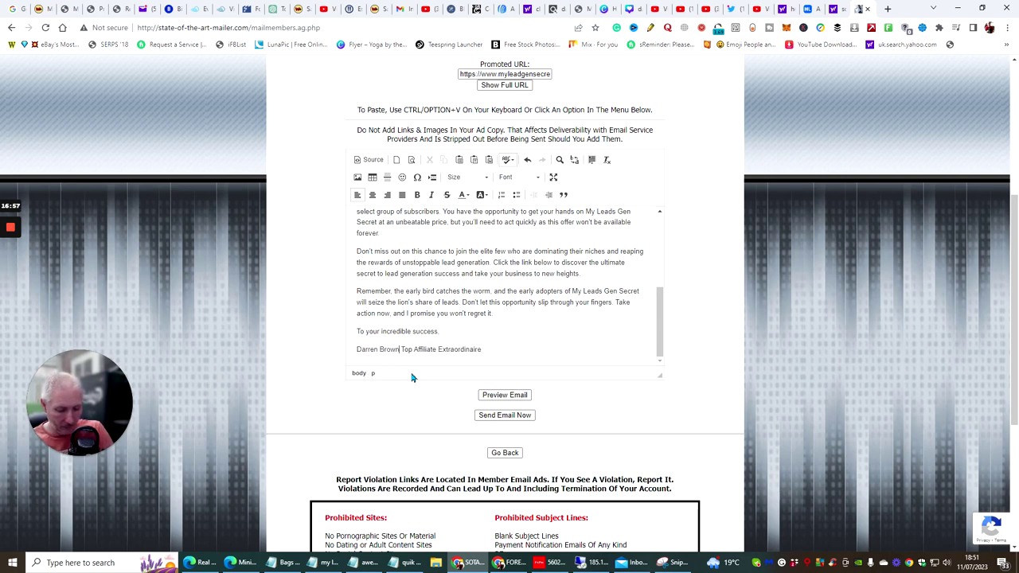
Preview the finished email, close the preview window and send the email to the mailer's members.
click(513, 395)
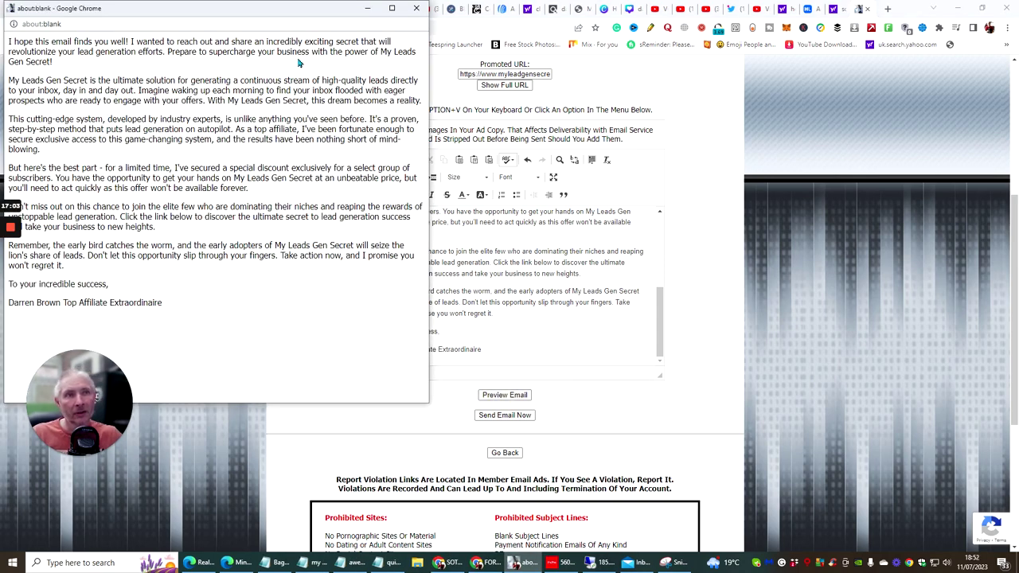
click(416, 8)
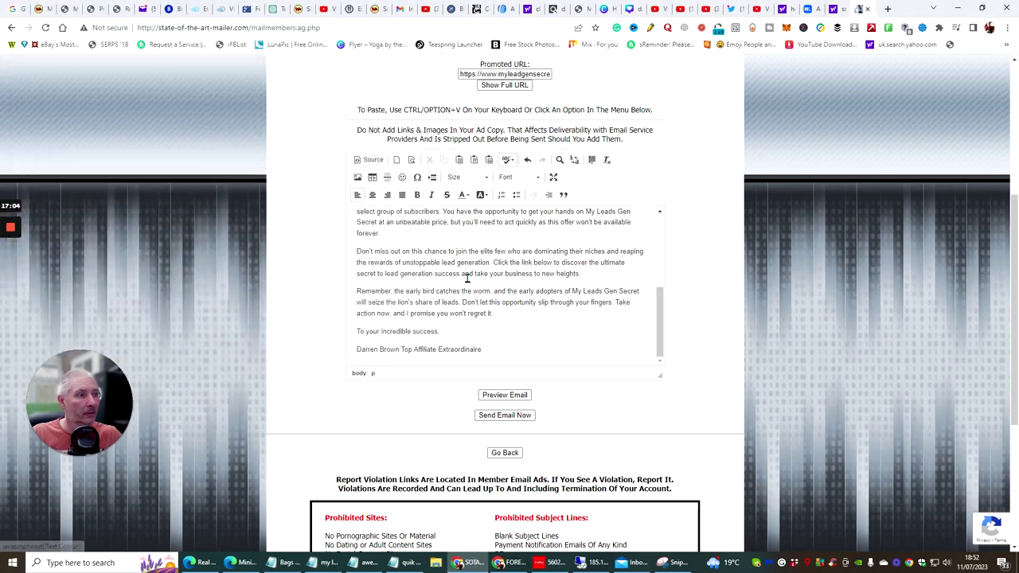
click(494, 417)
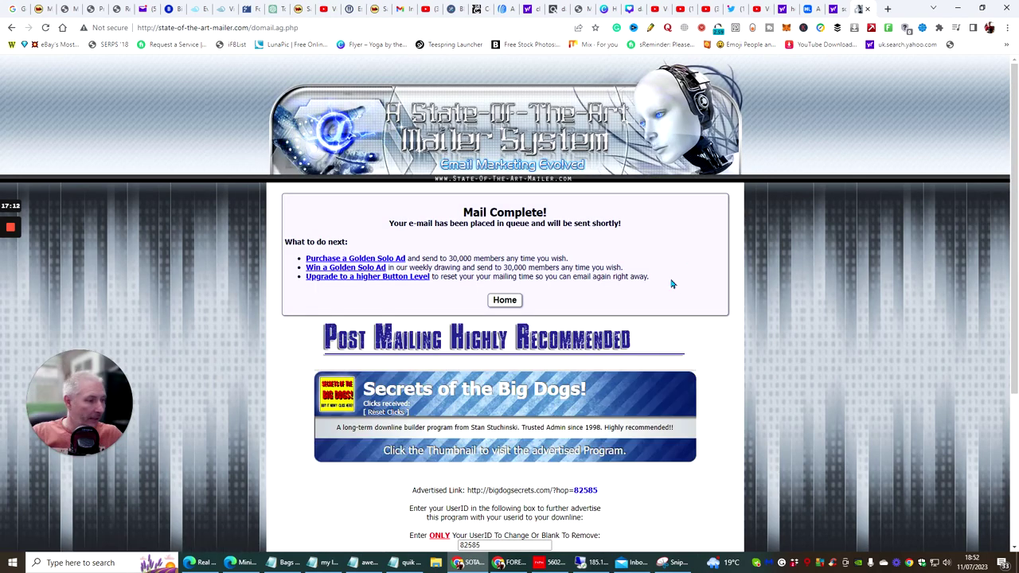
scroll(671, 383, down, 2)
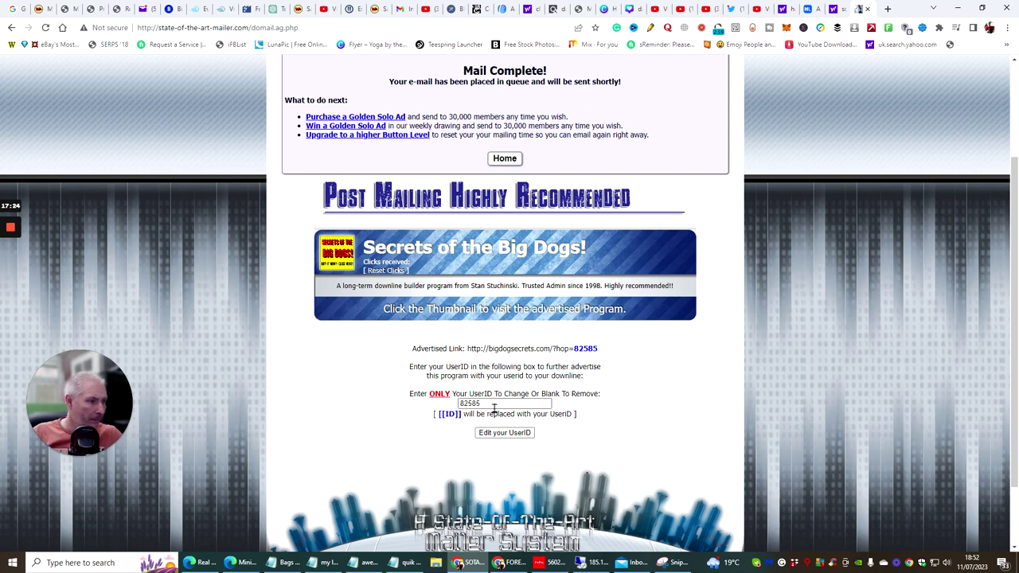
scroll(592, 405, down, 1)
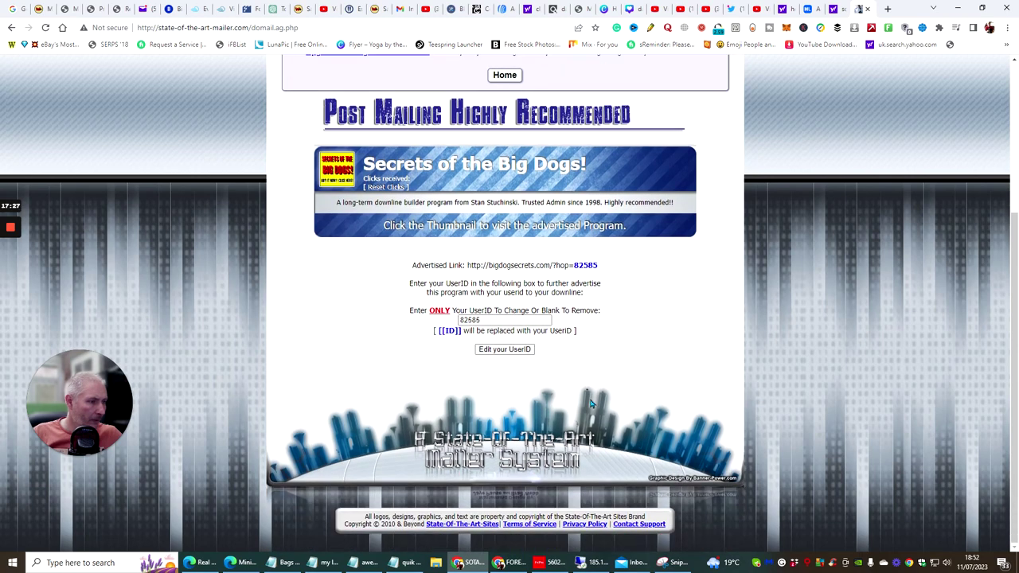
scroll(589, 405, up, 3)
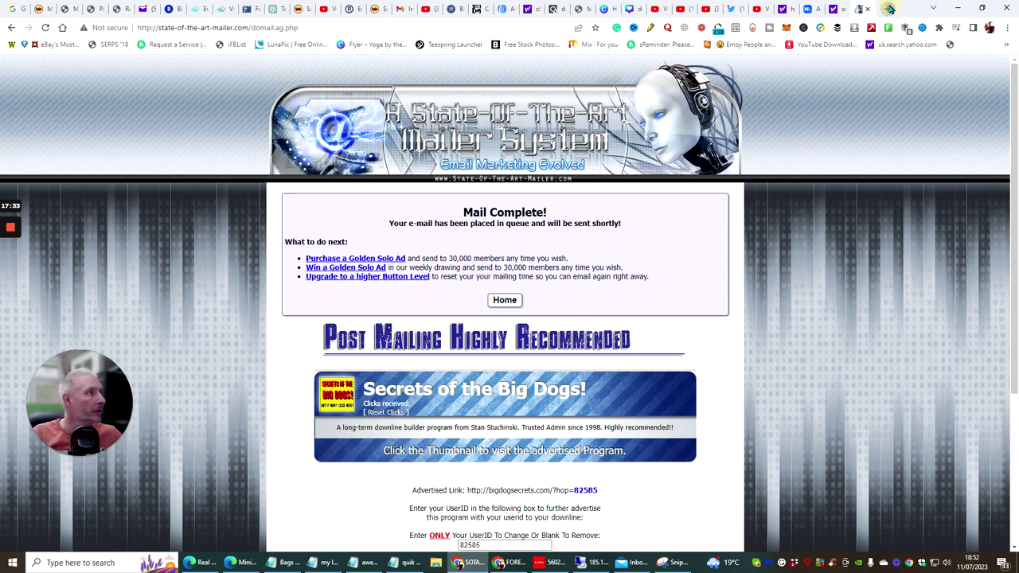
Search the web for "mailsy" in a new browser tab and open the Mailsy.net site.
key(ctrl+t)
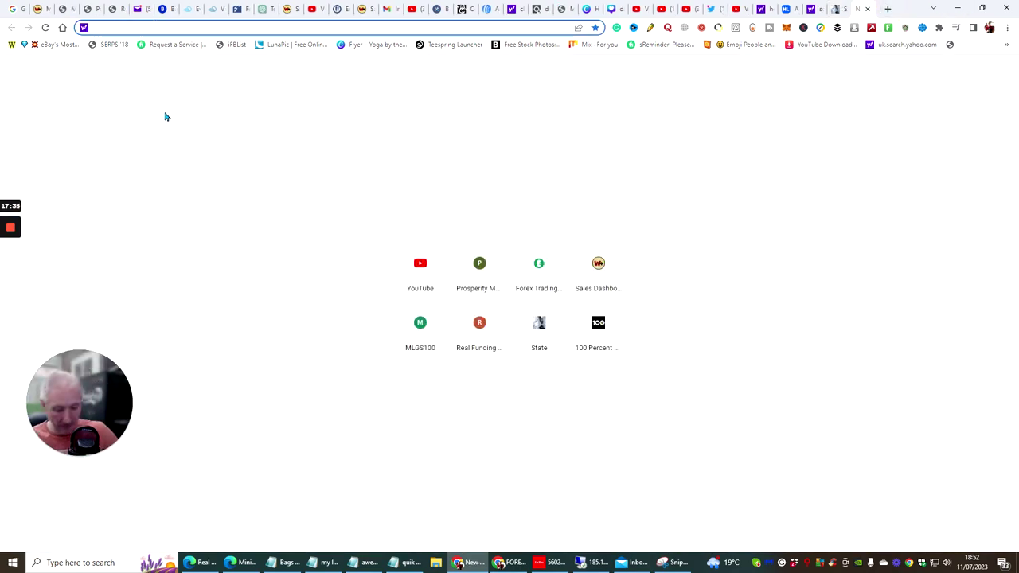
text(mailsy)
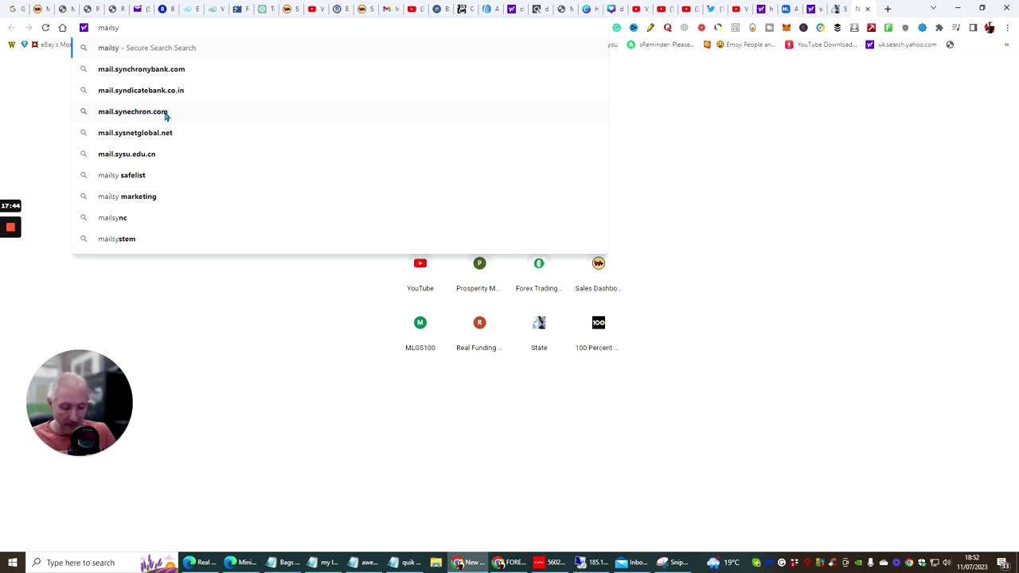
key(Return)
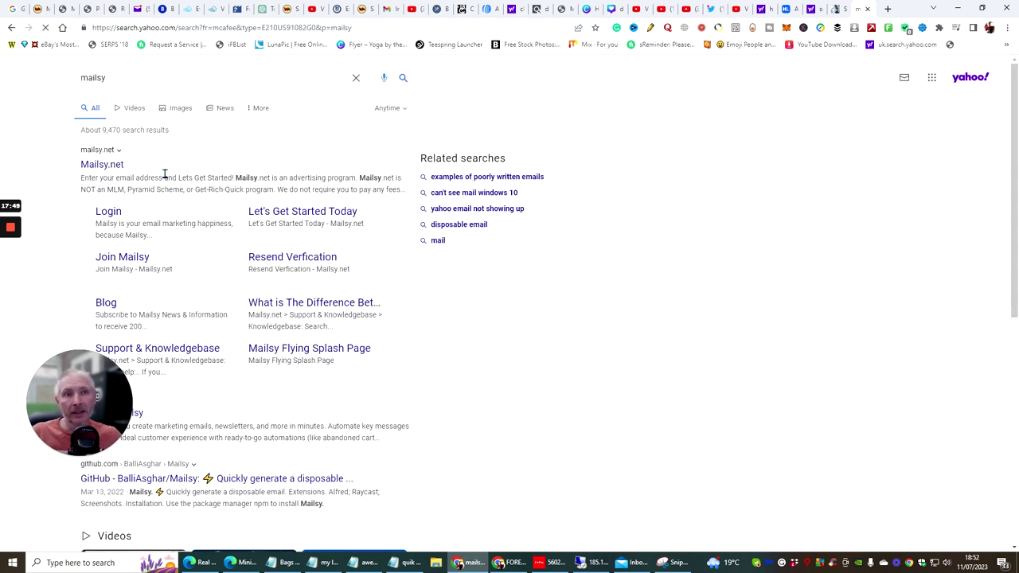
click(107, 167)
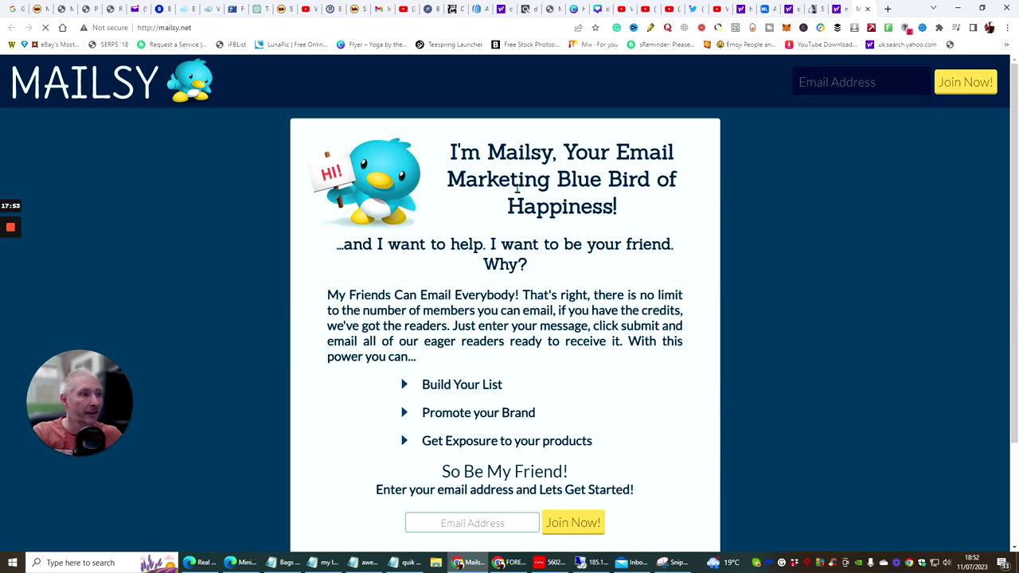
Open Mailsy's member login page and log in to the account.
scroll(526, 215, down, 2)
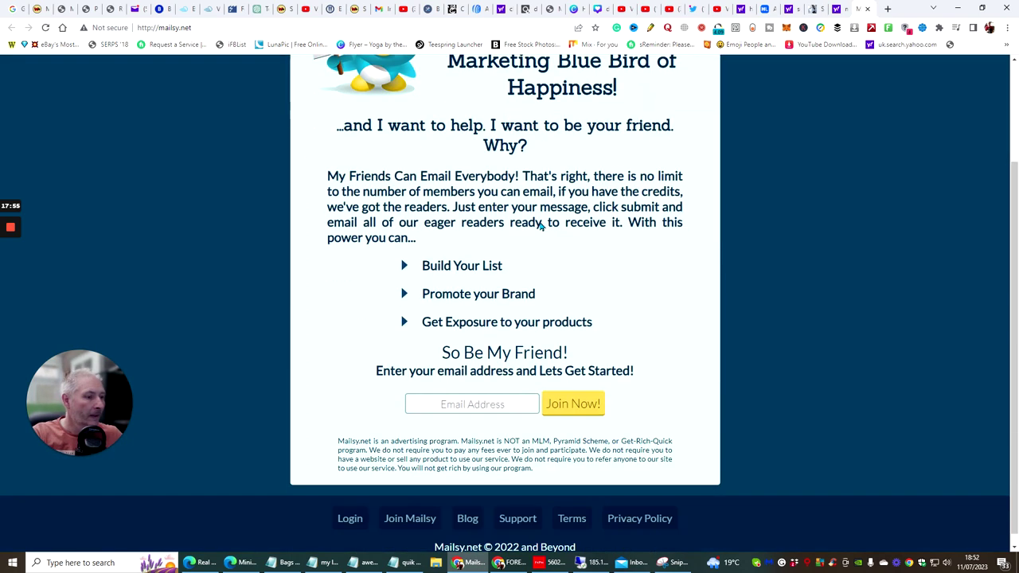
scroll(541, 231, up, 2)
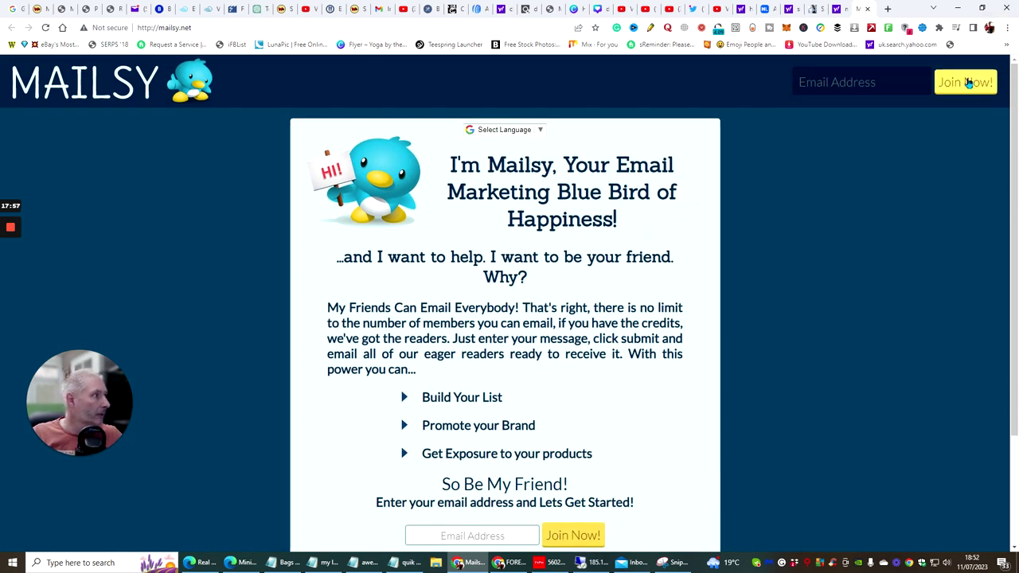
scroll(660, 170, down, 2)
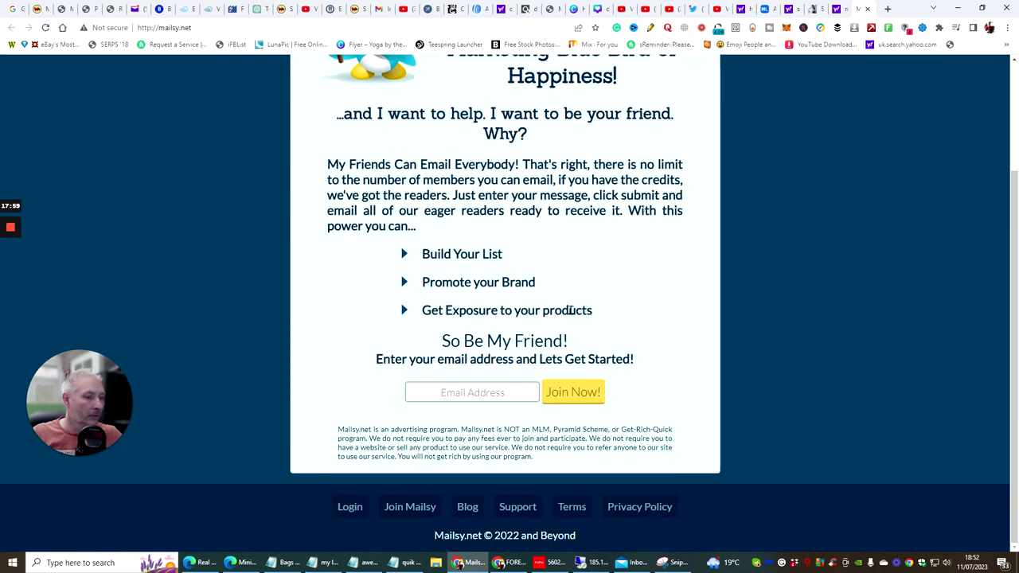
click(350, 506)
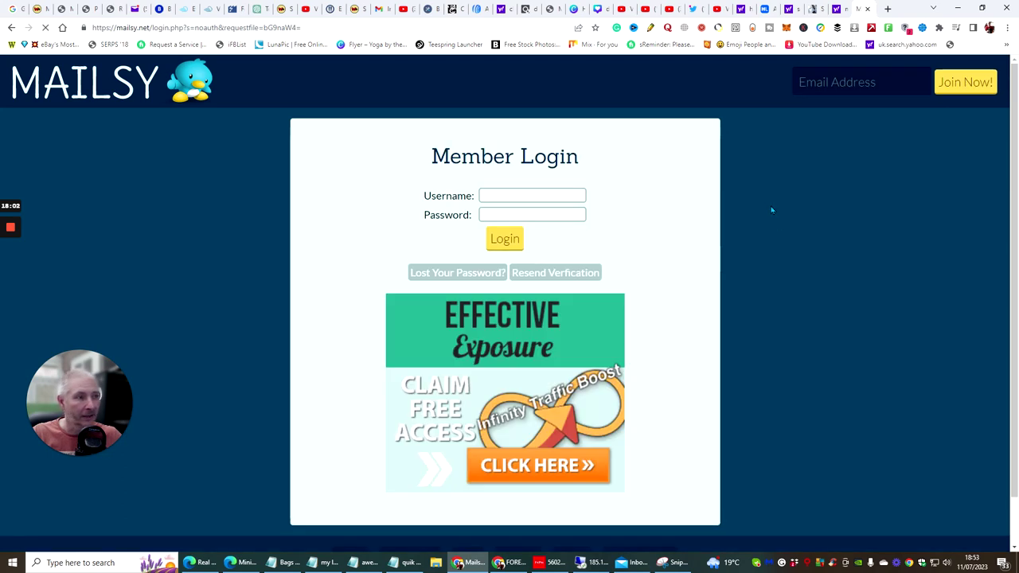
click(502, 255)
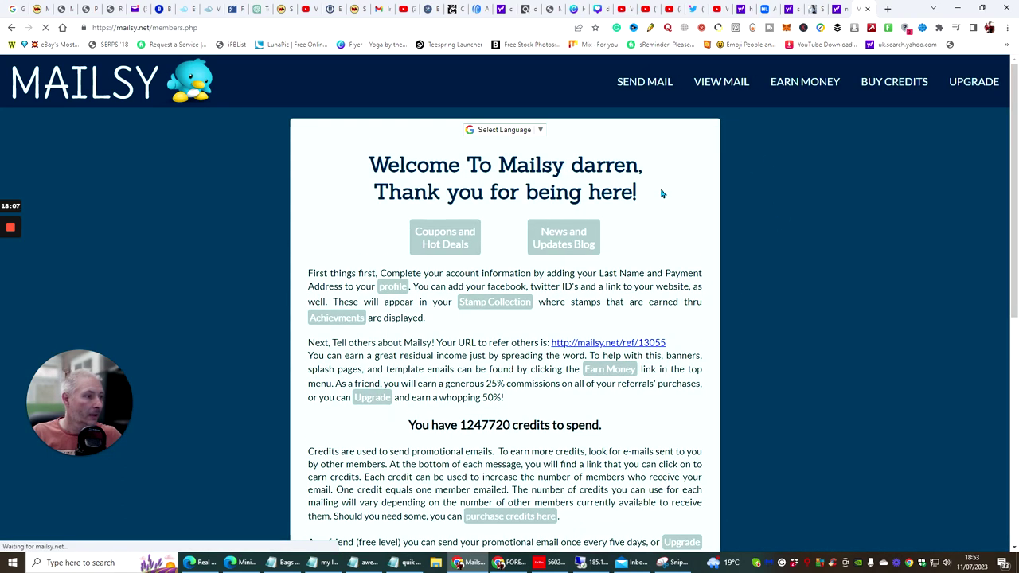
Highlight the available credits on the Mailsy members page and open the Send an Email form.
scroll(661, 193, down, 3)
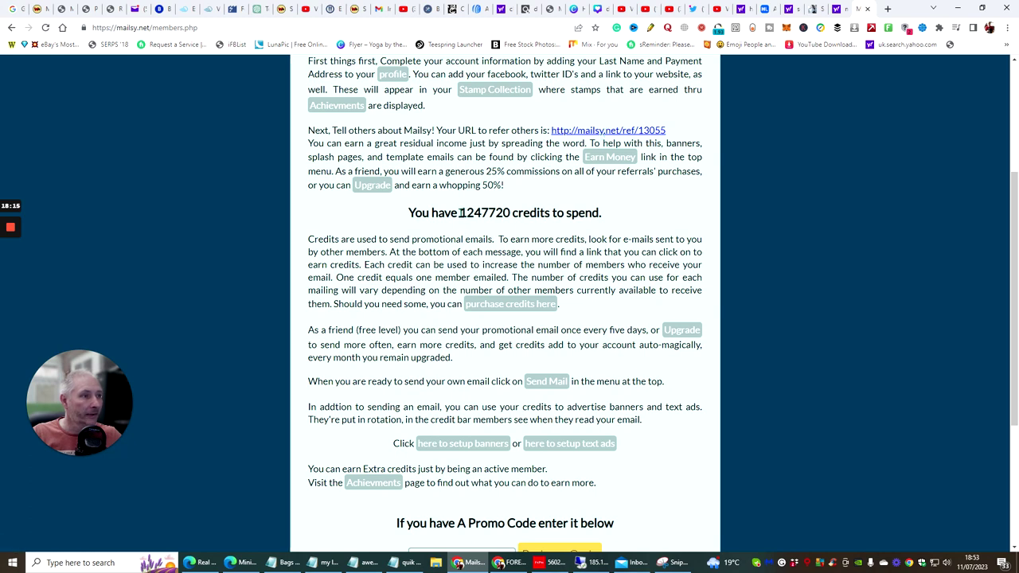
drag(460, 213, 629, 219)
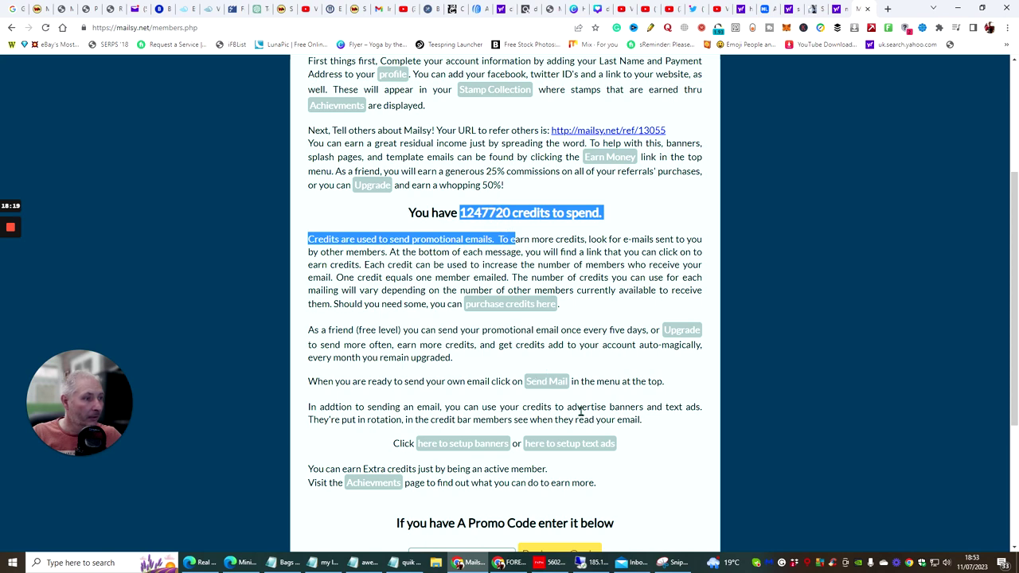
click(547, 383)
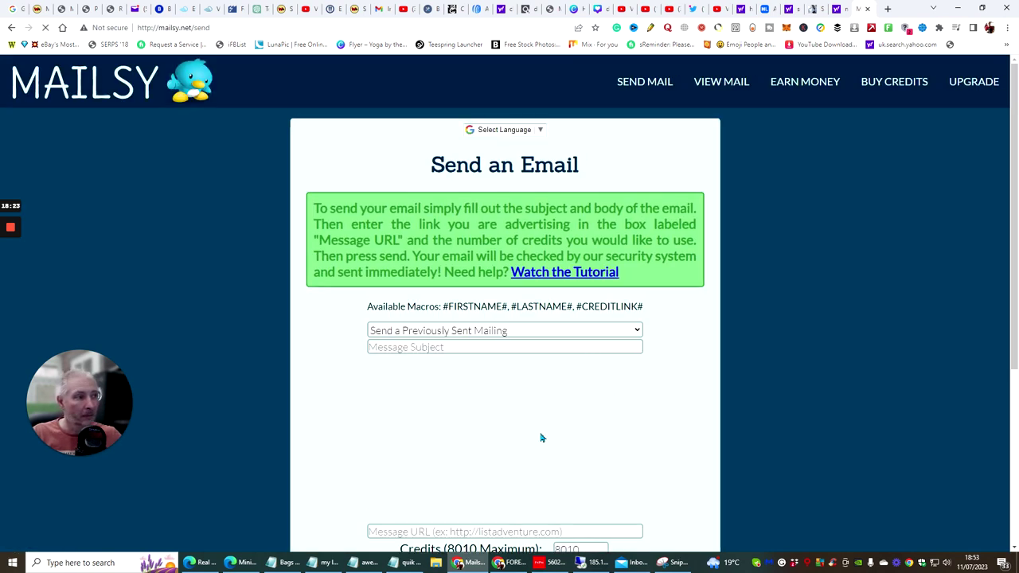
scroll(417, 186, down, 2)
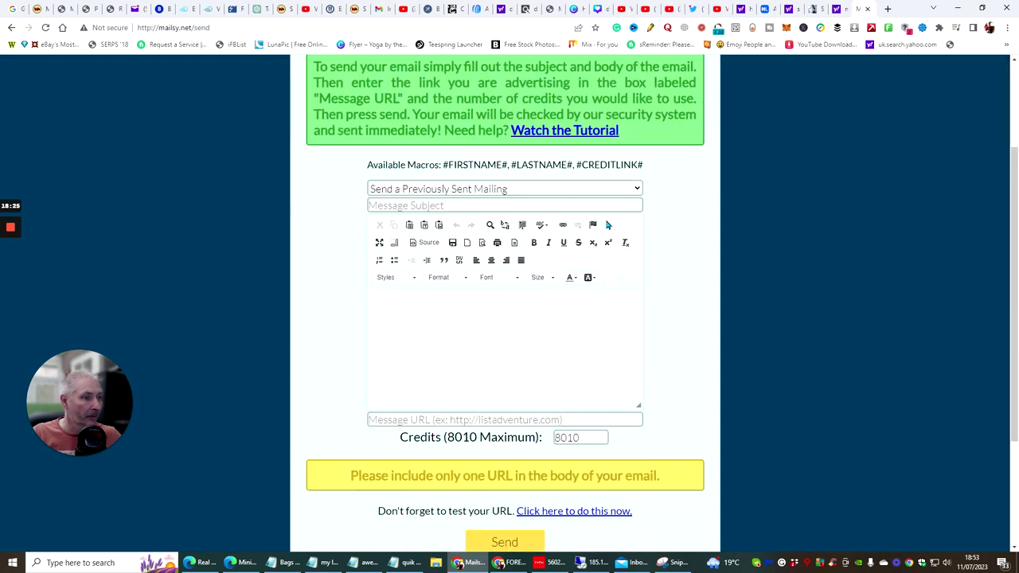
Look through the list of previously sent mailings without choosing one, and copy the #FIRSTNAME# macro.
click(557, 191)
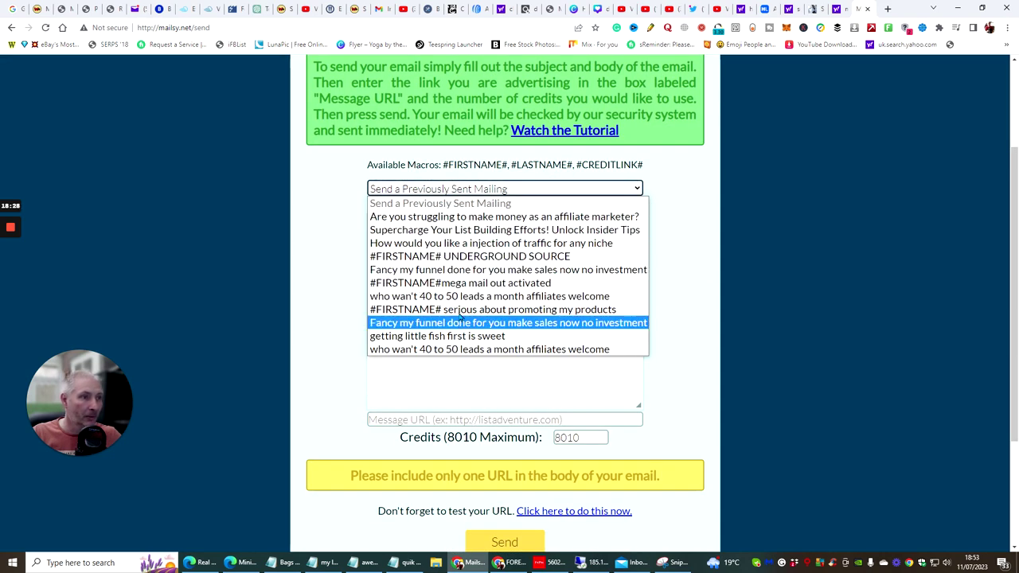
click(656, 198)
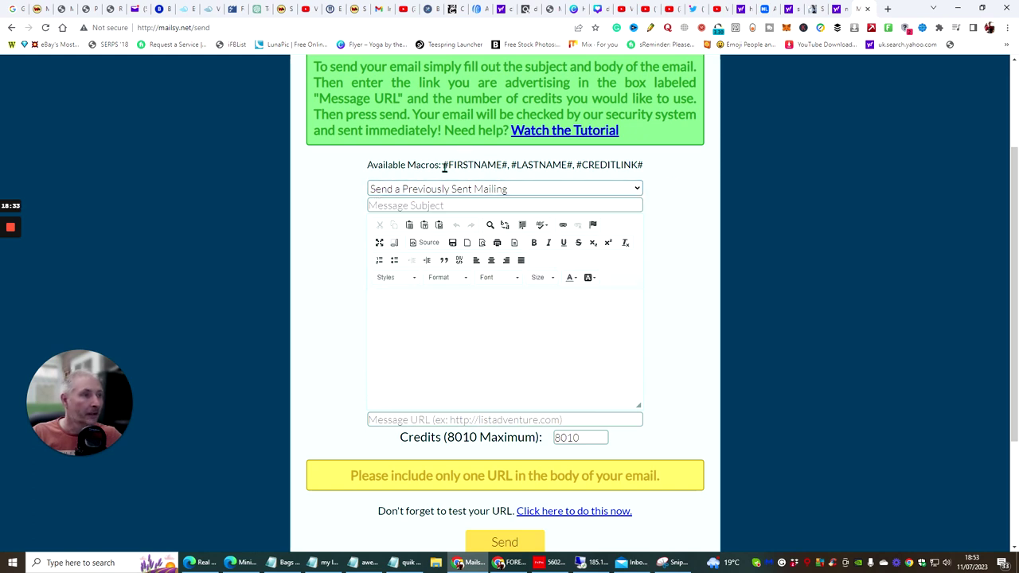
drag(444, 165, 505, 164)
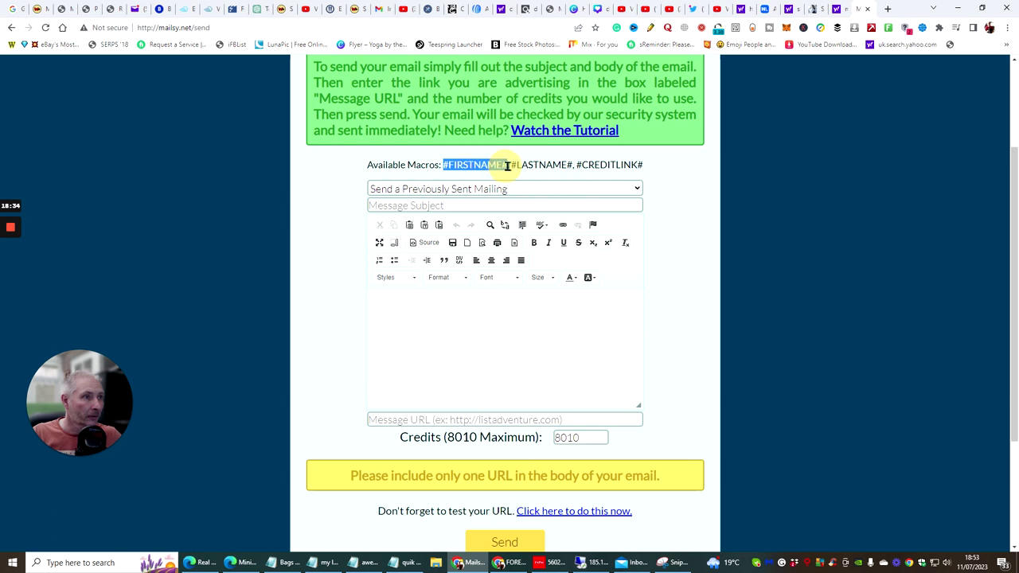
right_click(499, 170)
click(504, 176)
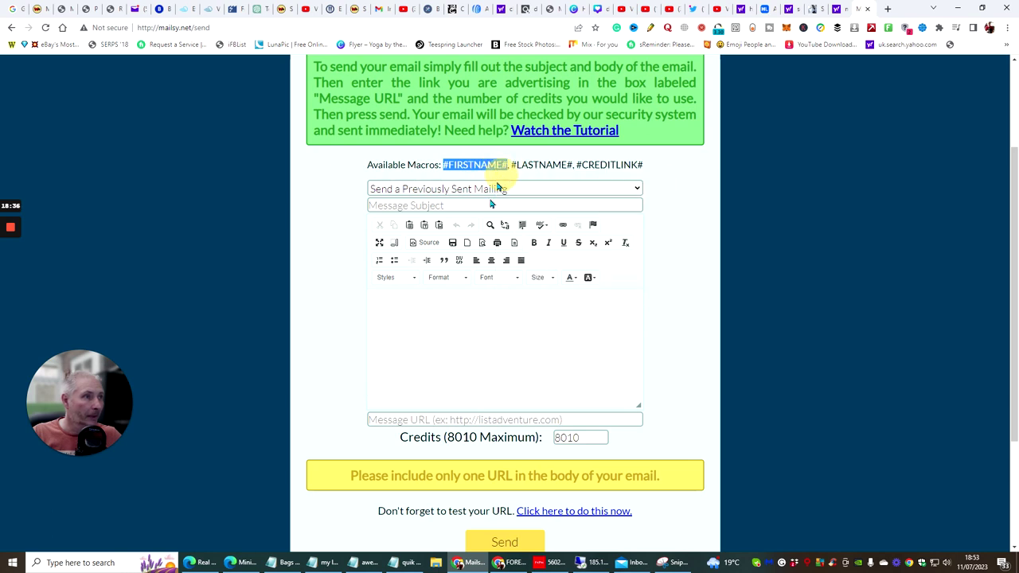
Paste the #FIRSTNAME# macro into the message body, put "Hi" in front of it and start a new line below the greeting.
click(402, 306)
right_click(409, 310)
click(423, 315)
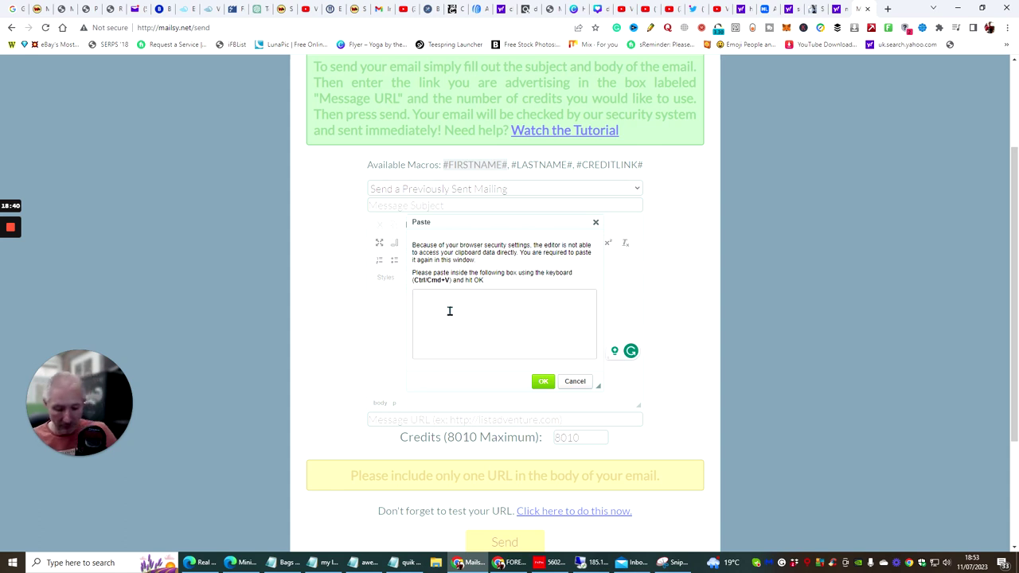
key(ctrl+v)
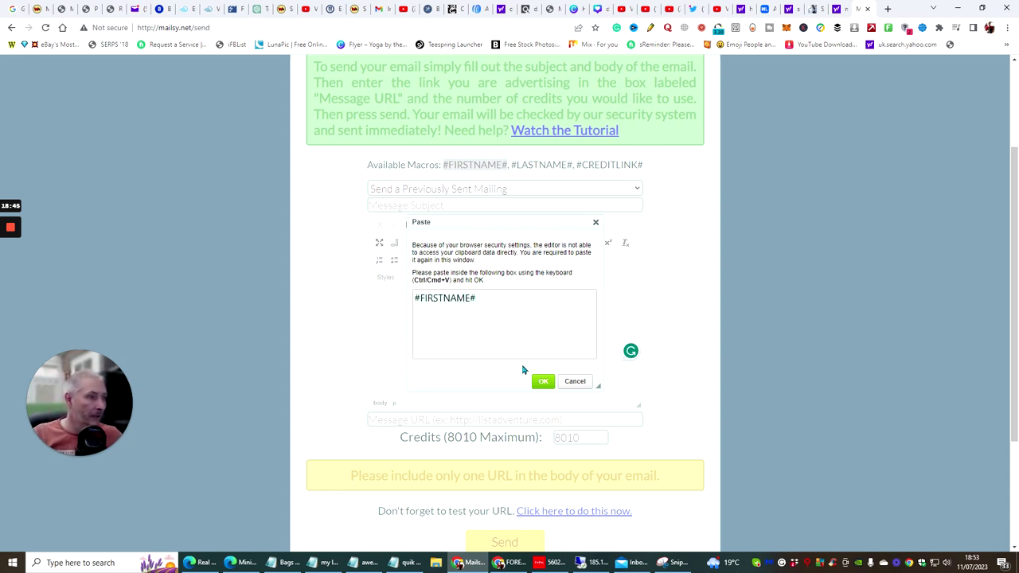
click(475, 380)
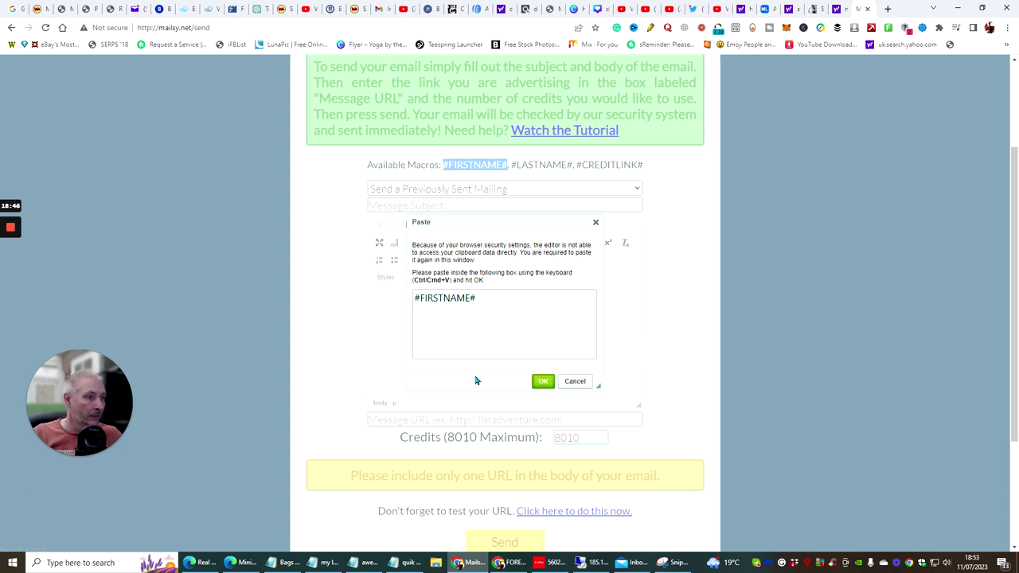
click(542, 381)
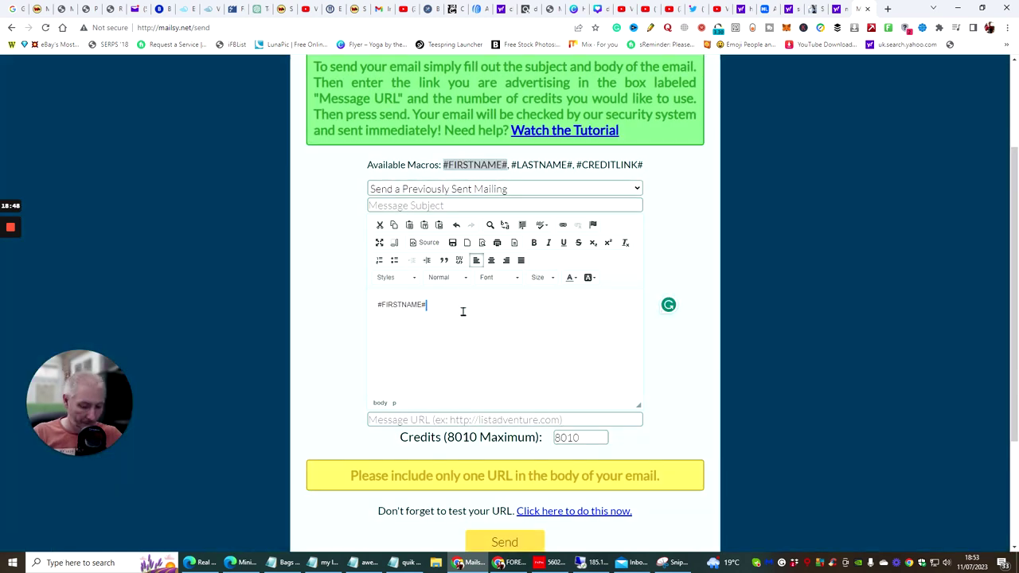
click(376, 305)
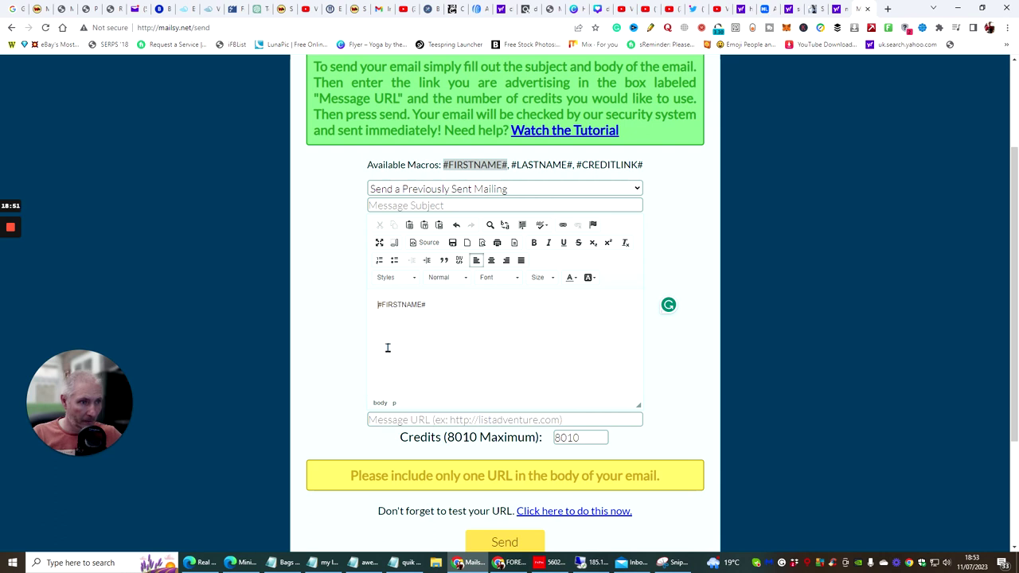
text(Hi)
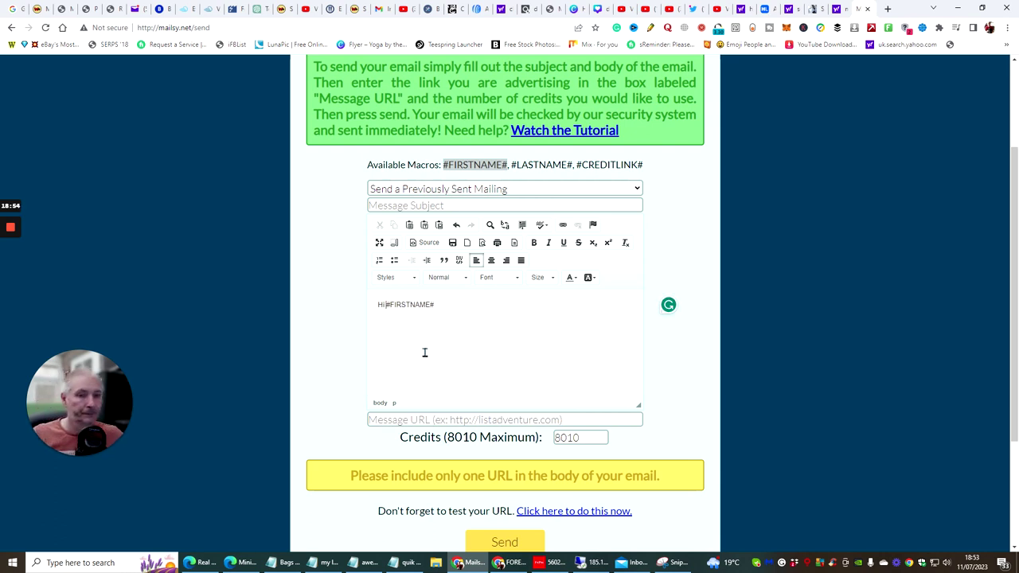
click(458, 309)
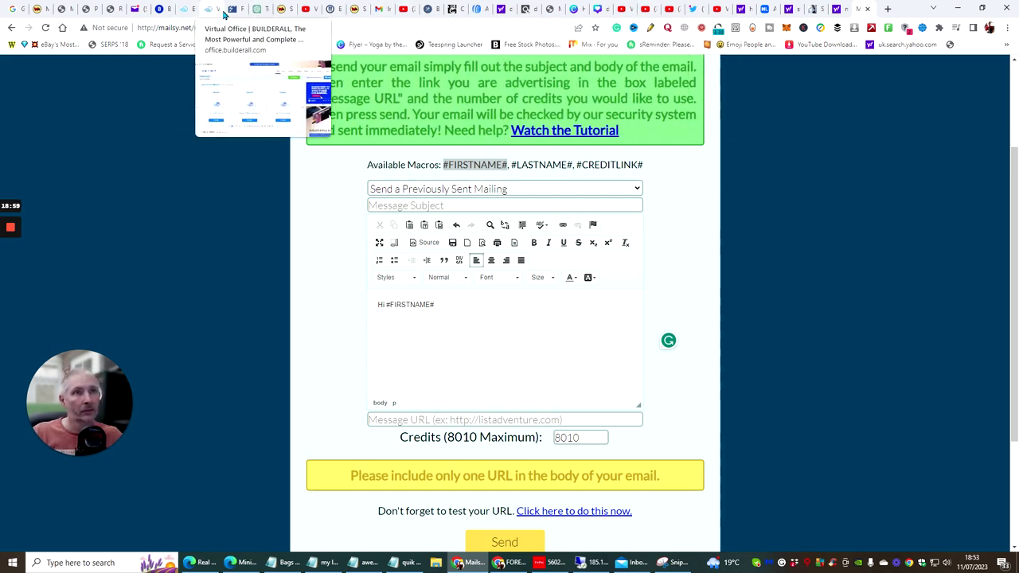
Copy the subject "Unlock the Ultimate Secret to Generating Insane Leads!" from the ChatGPT email and paste it as the Mailsy message subject.
click(256, 9)
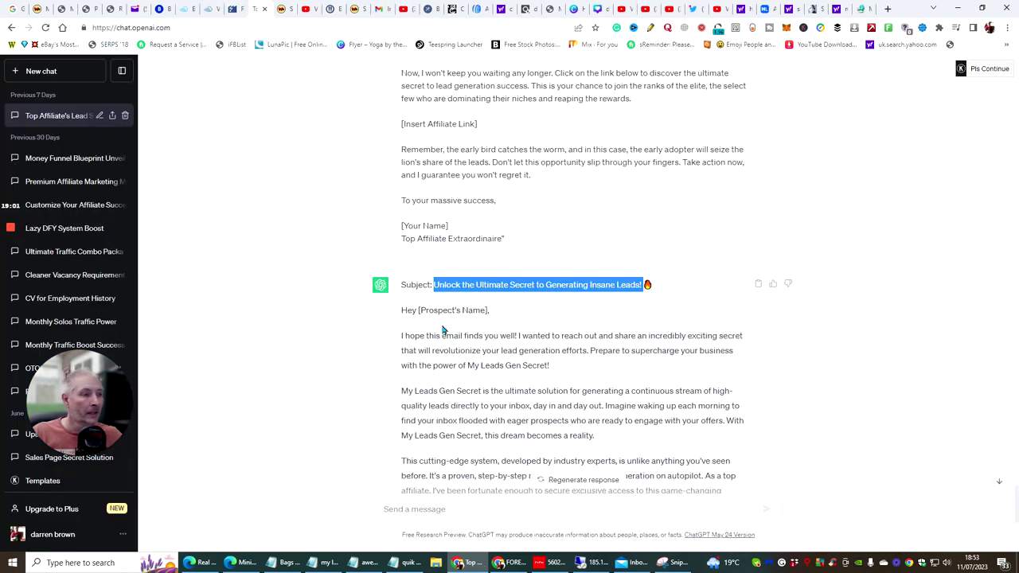
right_click(464, 286)
click(476, 293)
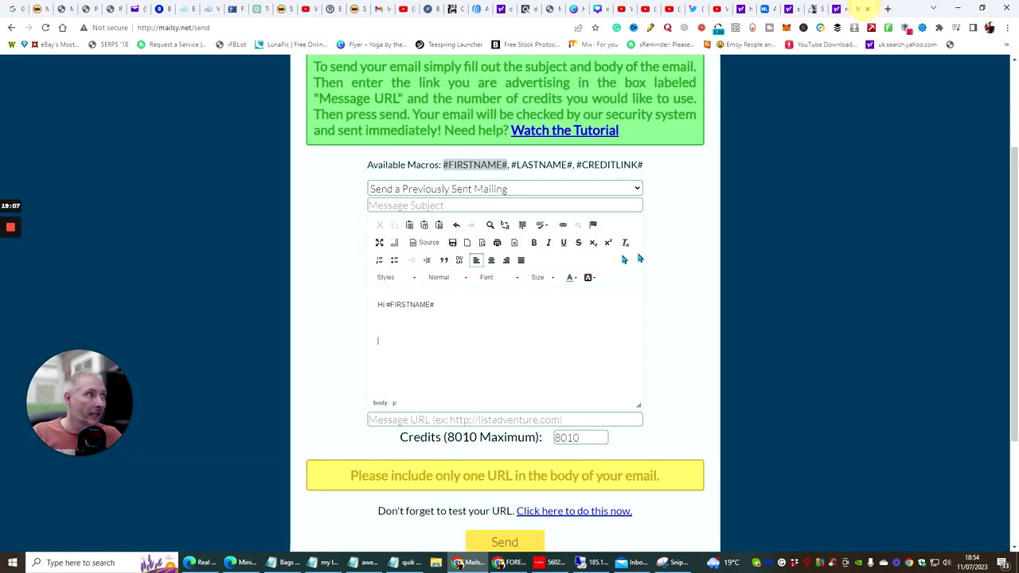
click(861, 9)
click(442, 205)
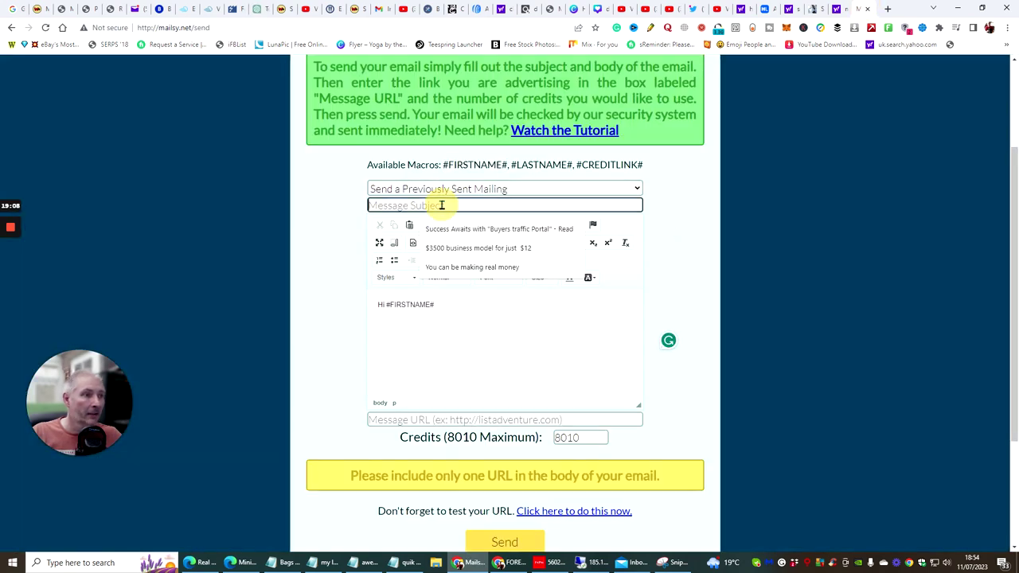
right_click(439, 205)
click(457, 301)
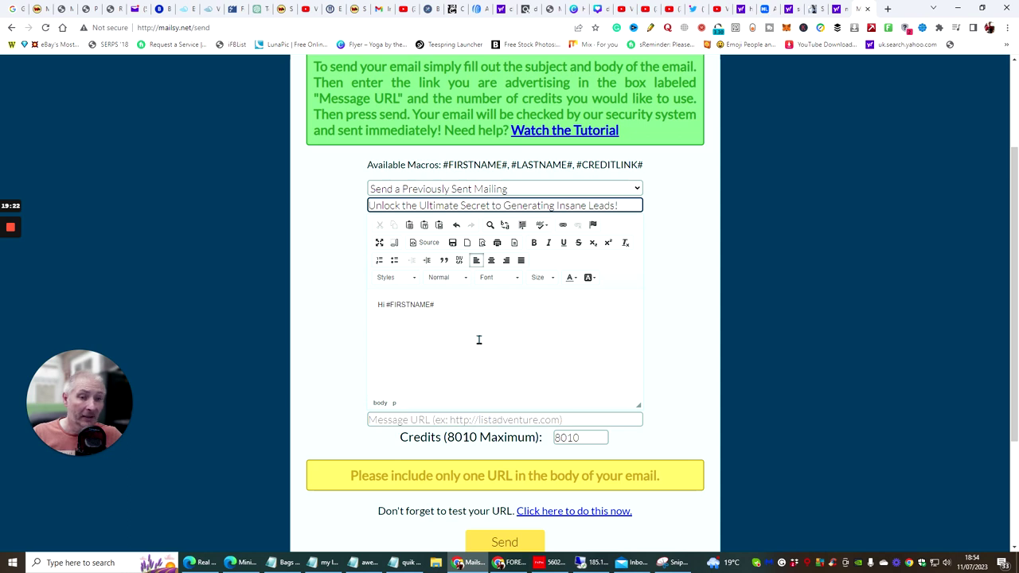
Start a new line below the greeting, and copy the latest generated email's text in ChatGPT, from "I hope this email finds you well!" through the sign-off.
click(449, 303)
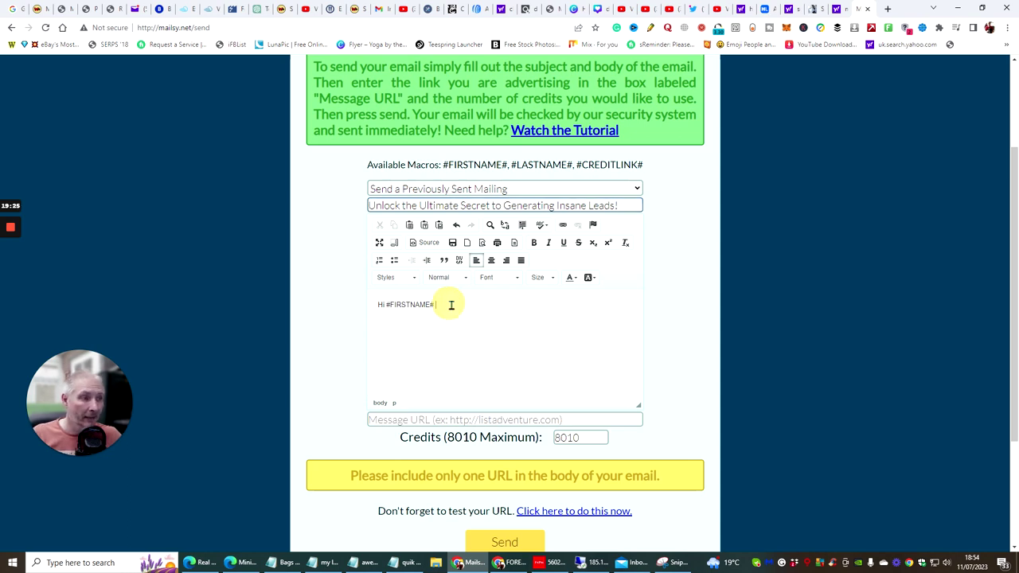
key(Return)
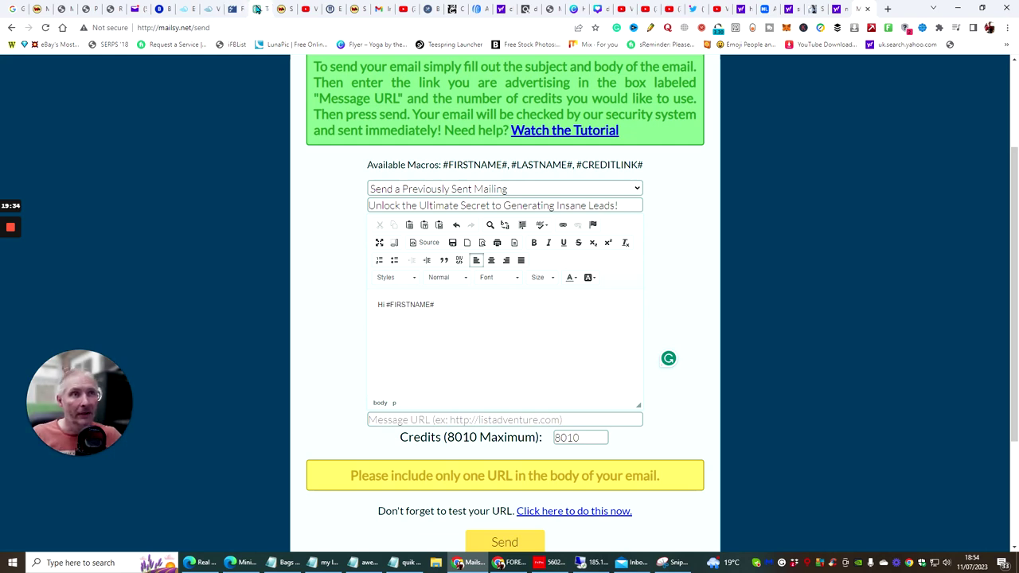
click(253, 8)
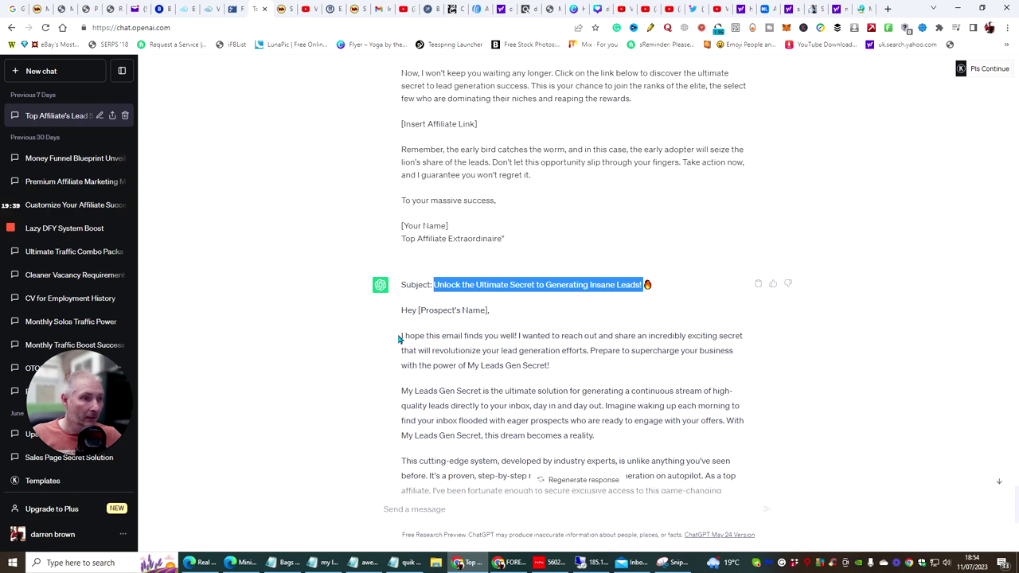
drag(401, 335, 530, 412)
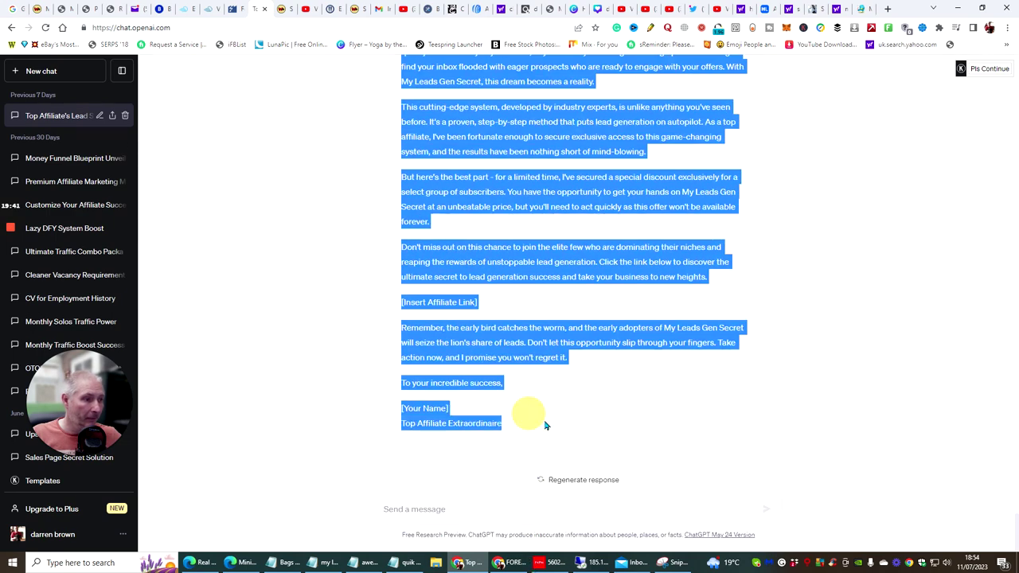
right_click(513, 340)
click(529, 344)
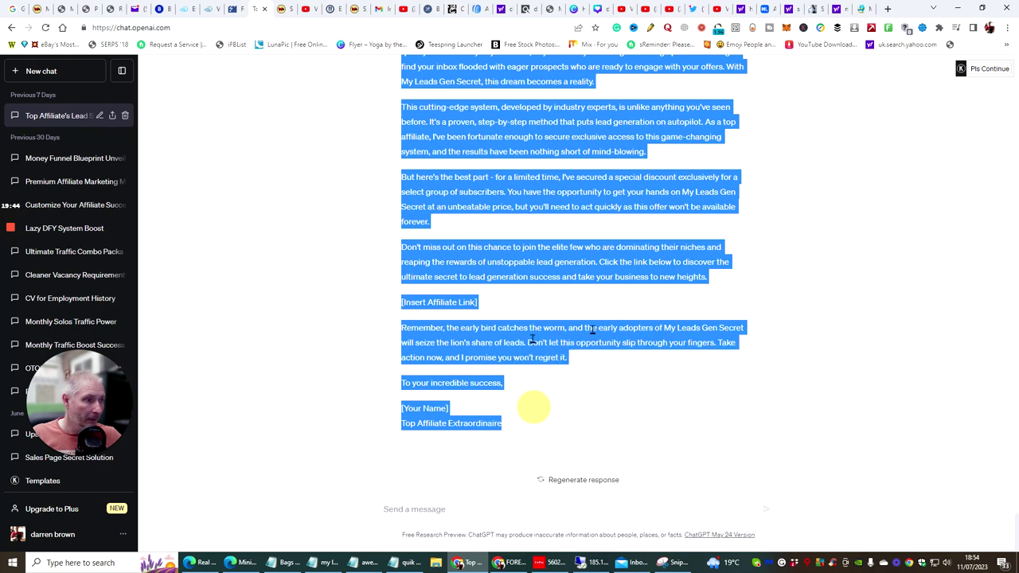
Paste the copied email text into the Mailsy message body below the "Hi #FIRSTNAME#" greeting.
click(861, 6)
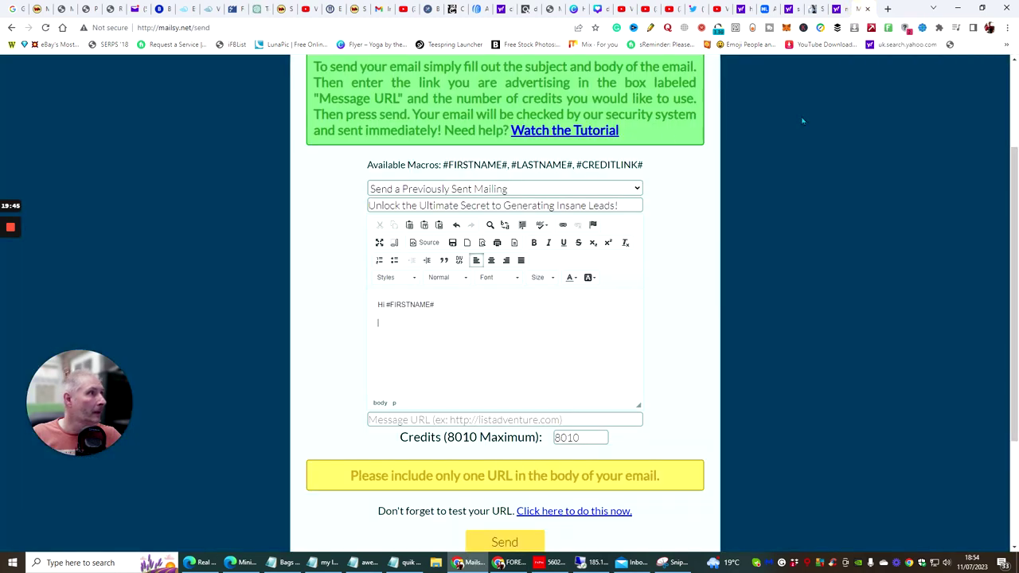
right_click(386, 325)
click(393, 332)
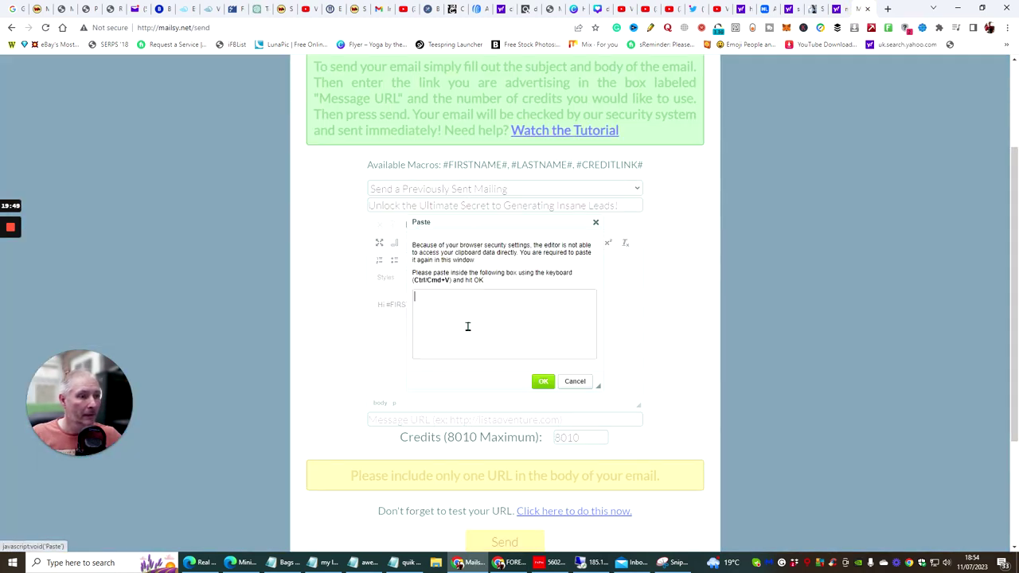
key(ctrl+v)
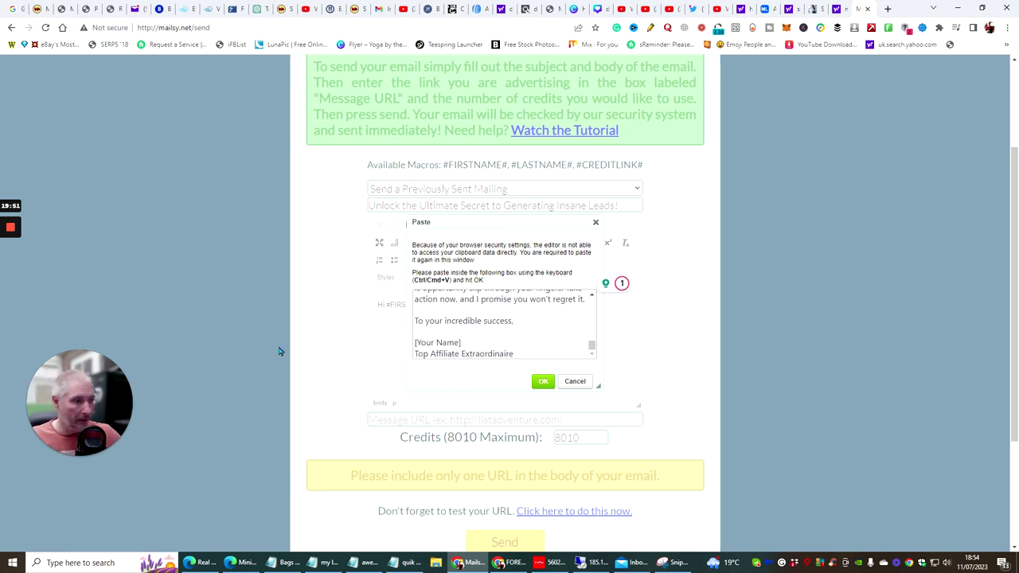
click(543, 381)
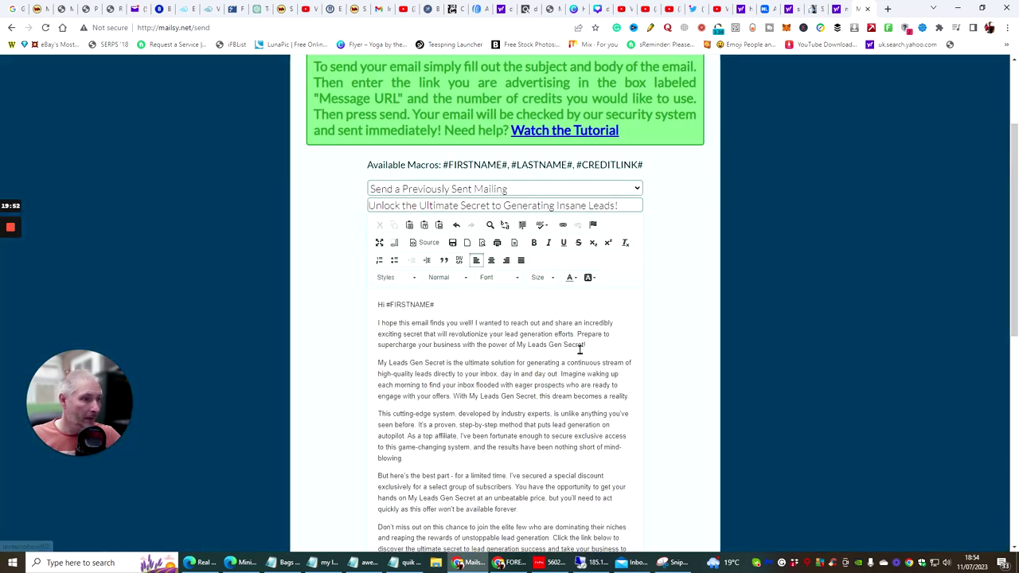
Delete the "[Insert Affiliate Link]" placeholder from the message body.
scroll(529, 323, down, 3)
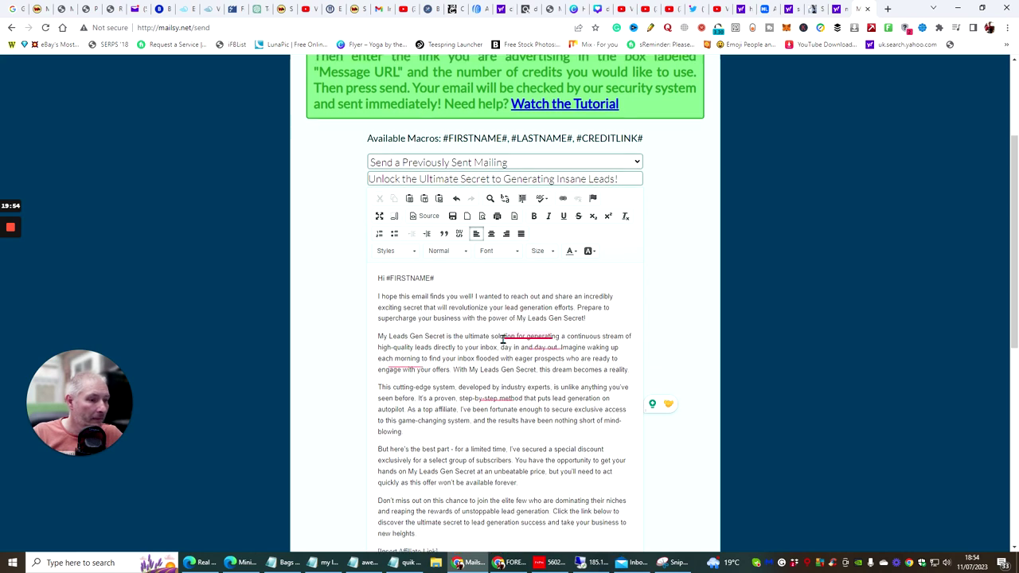
scroll(482, 327, down, 1)
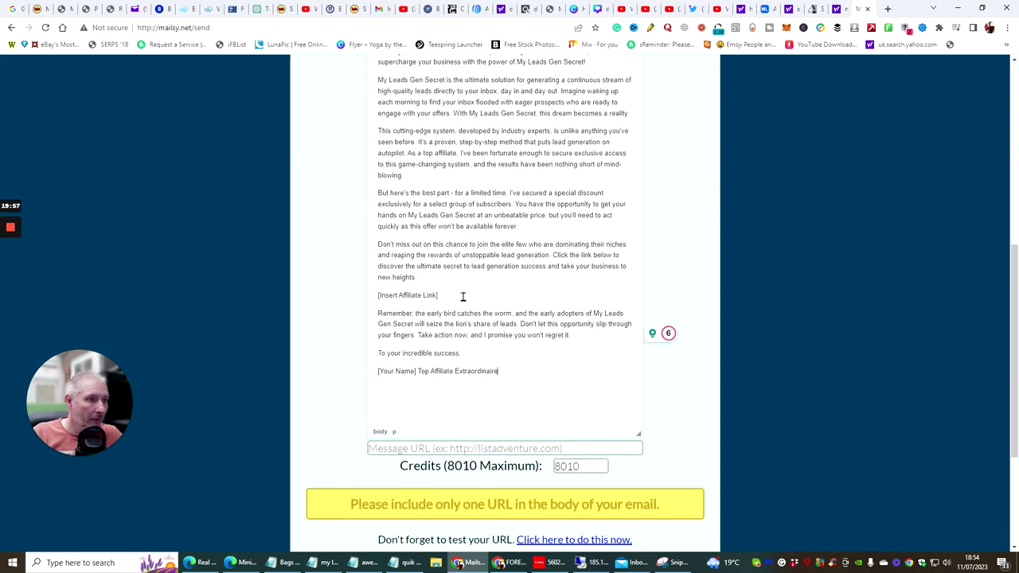
drag(440, 296, 371, 295)
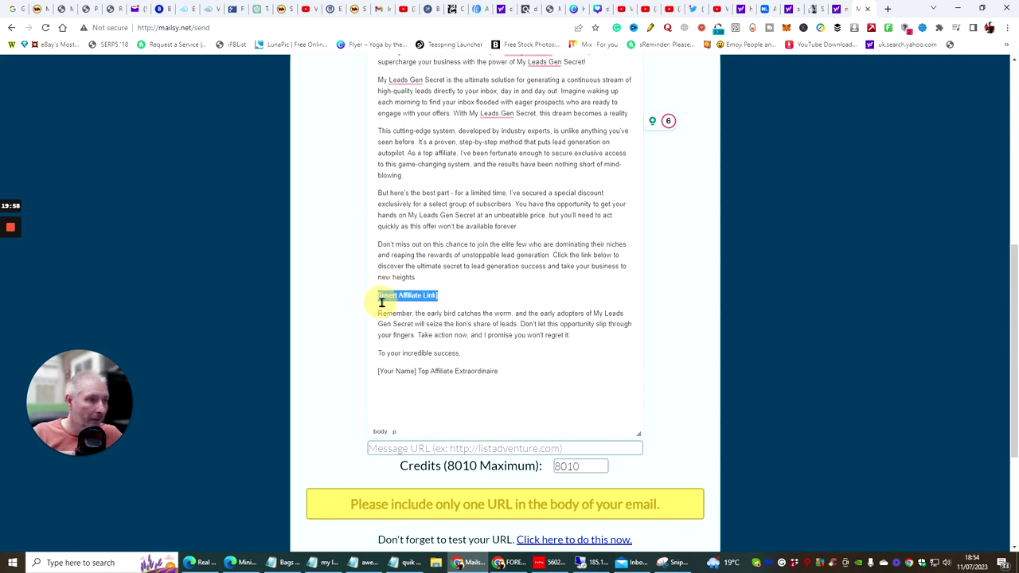
key(BackSpace)
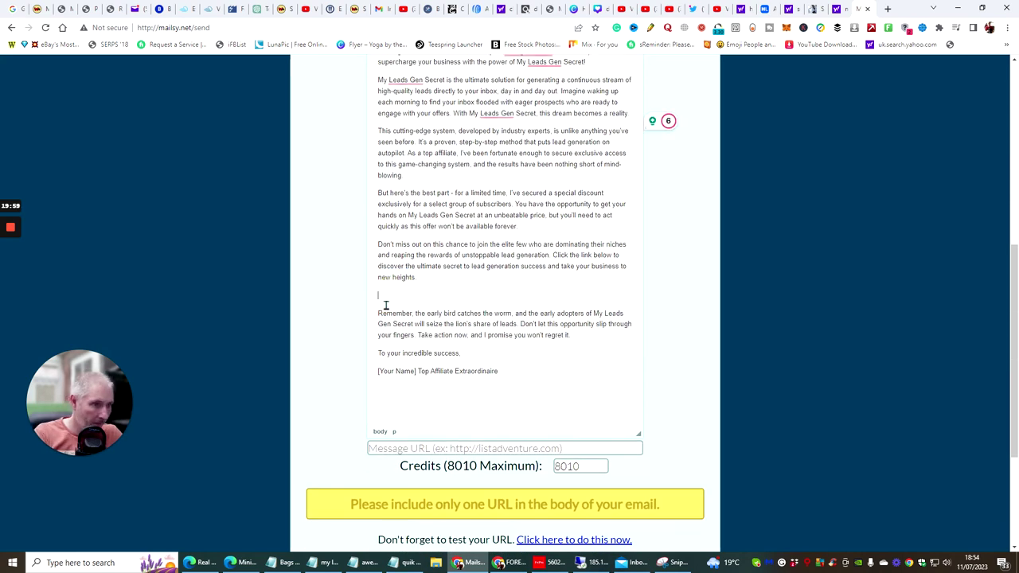
Replace the "[Your Name]" placeholder with the sender's full name, on its own line above "Top Affiliate Extraordinaire".
click(417, 371)
key(BackSpace)
key(BackSpace)
key(BackSpace)
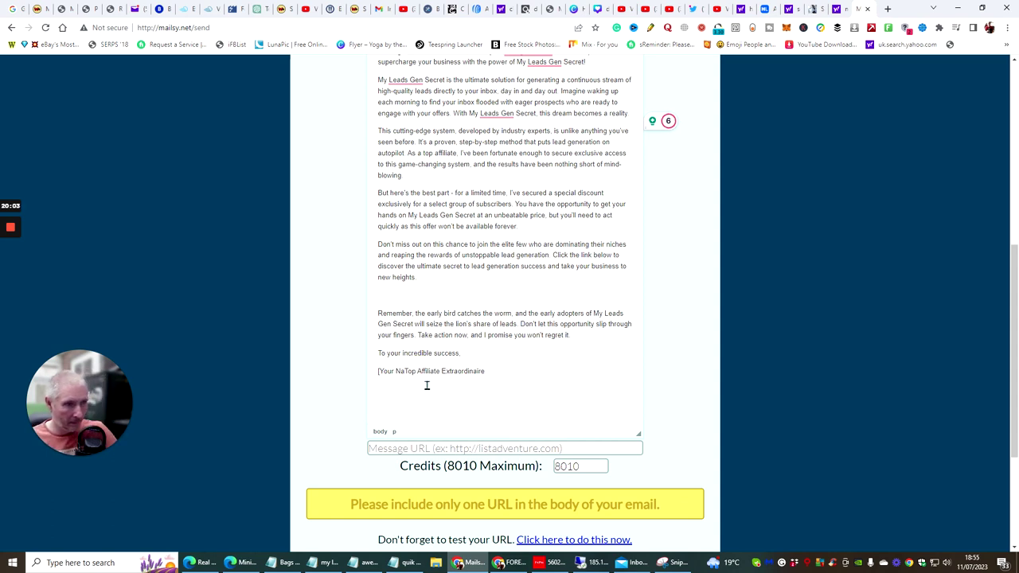
key(BackSpace)
key(BackSpace)
key(BackSpace)
key(BackSpace)
key(BackSpace)
key(BackSpace)
key(BackSpace)
key(BackSpace)
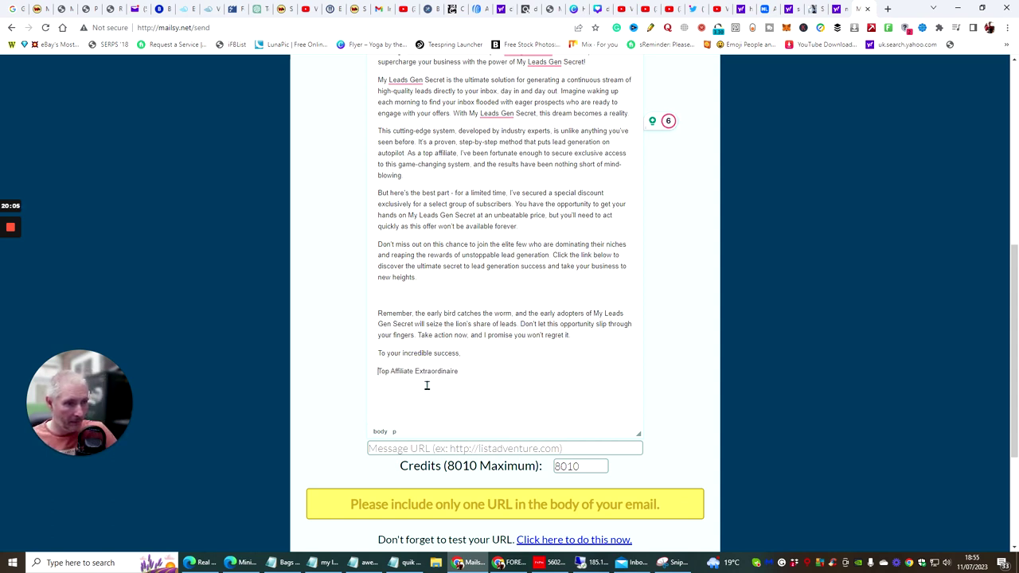
text(Darren)
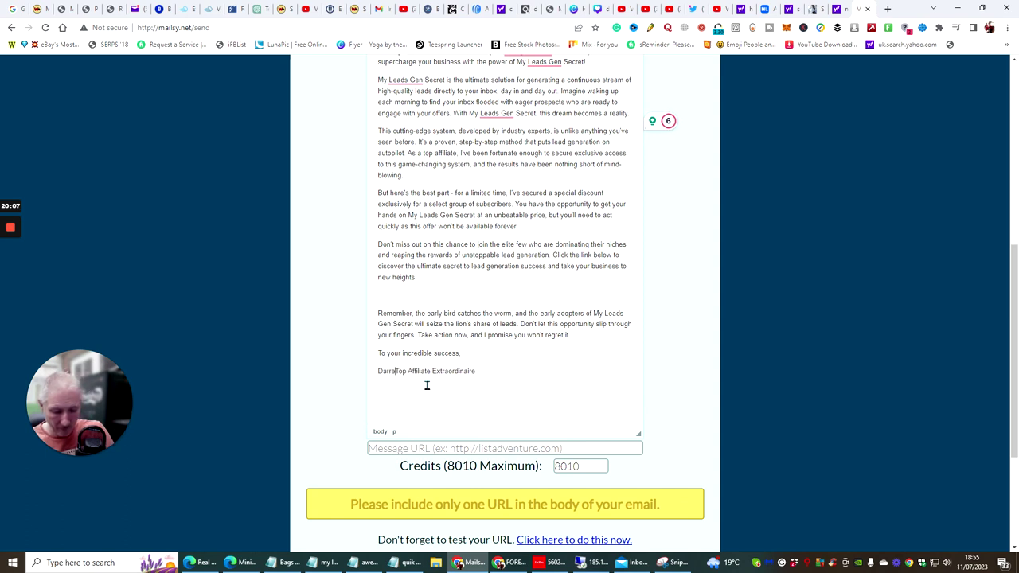
text( Brown)
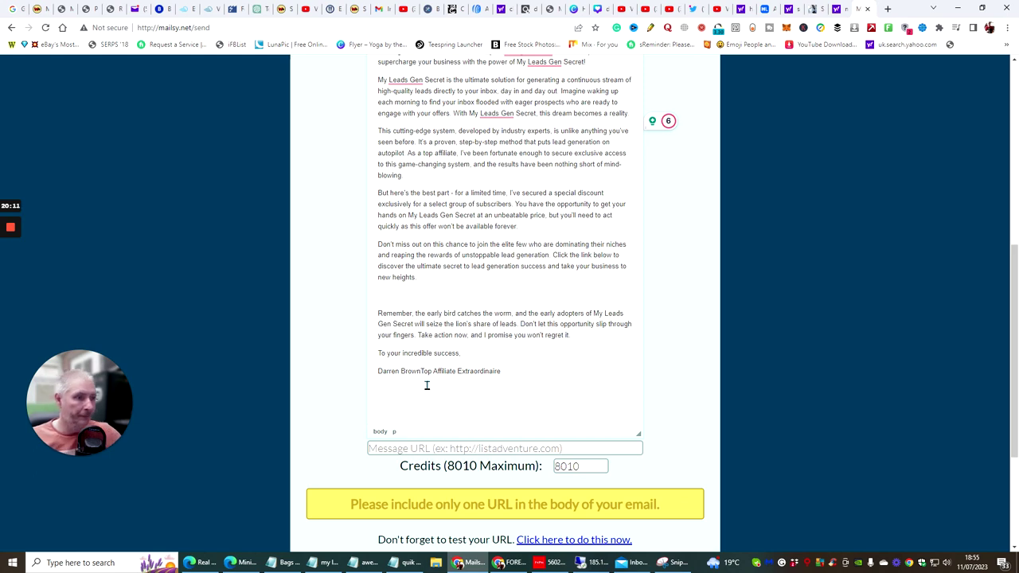
key(Return)
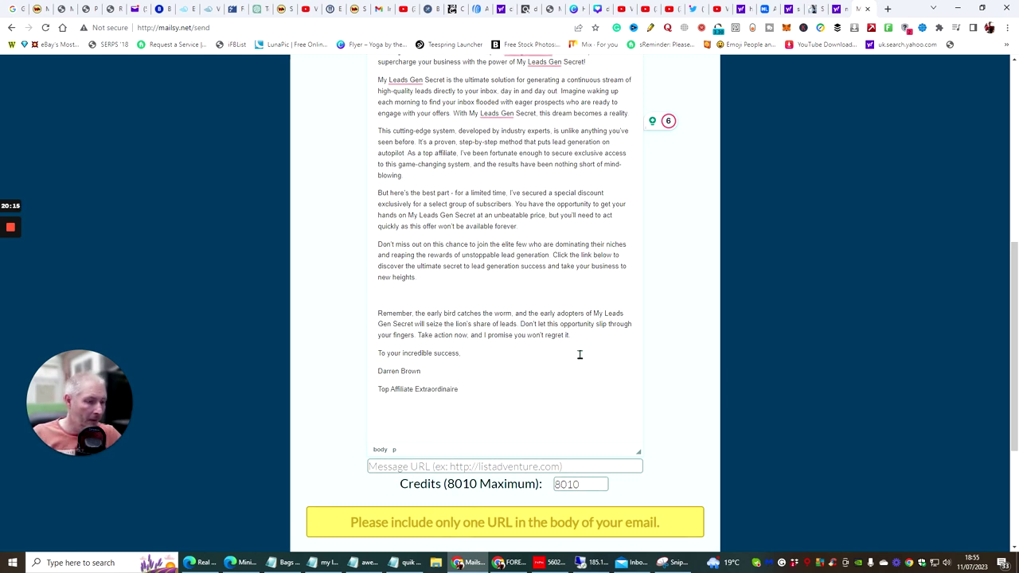
Set the message URL to the previously used myleadgensecret.com affiliate link ending in src=proactive.
scroll(579, 355, down, 1)
scroll(578, 352, up, 5)
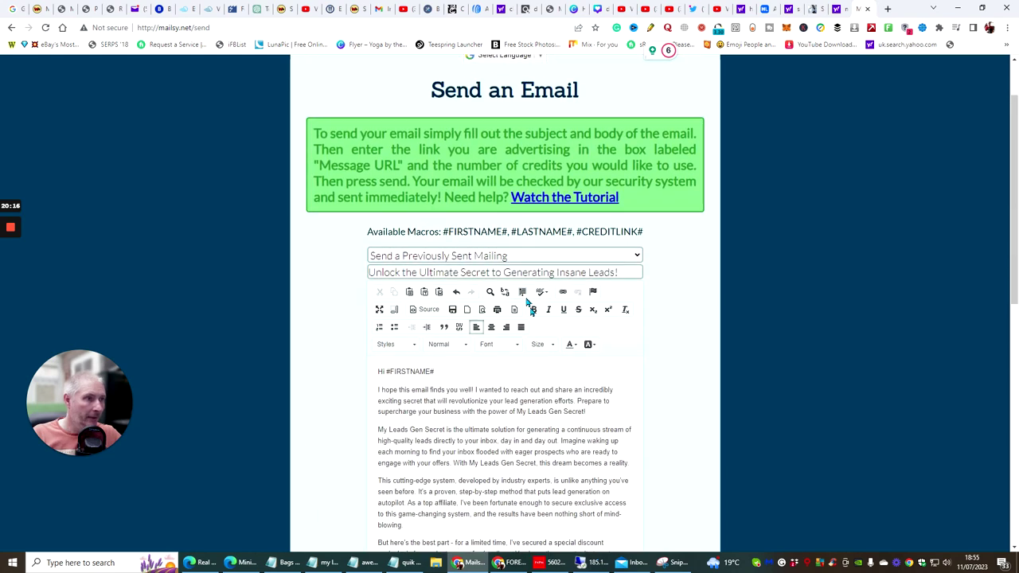
scroll(526, 301, down, 6)
click(407, 324)
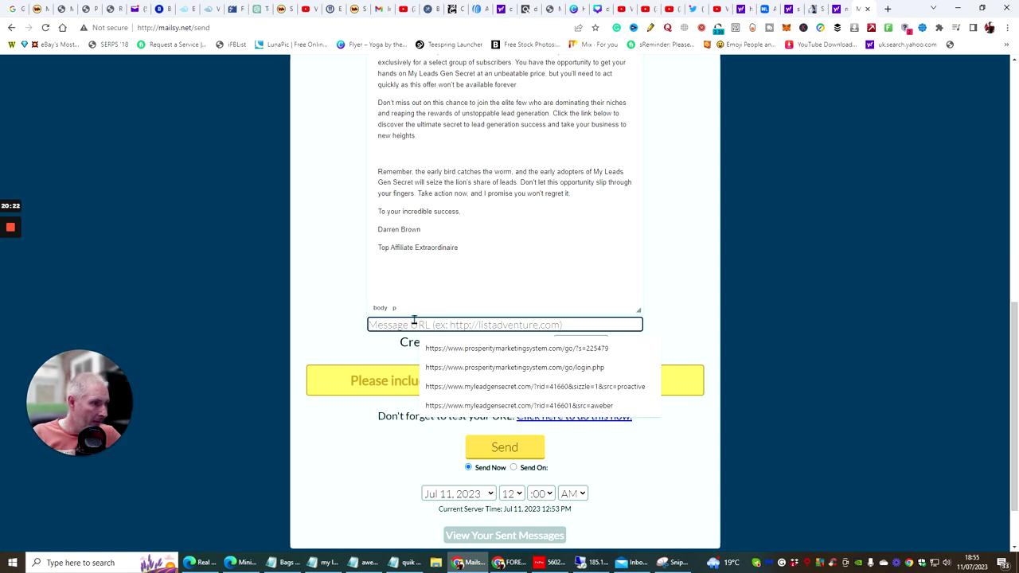
click(470, 388)
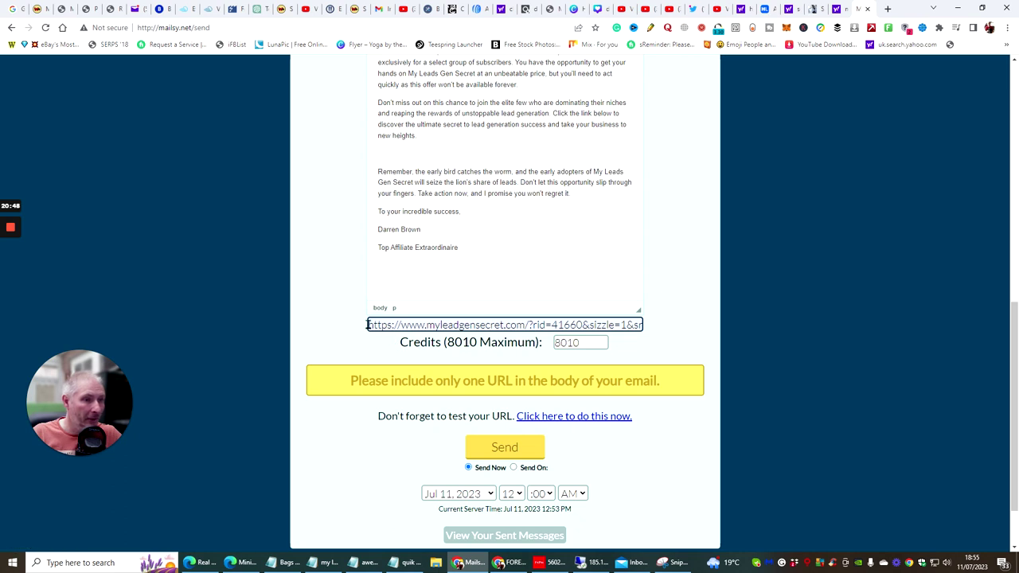
Copy the complete affiliate link from the message URL.
drag(368, 325, 673, 314)
right_click(633, 331)
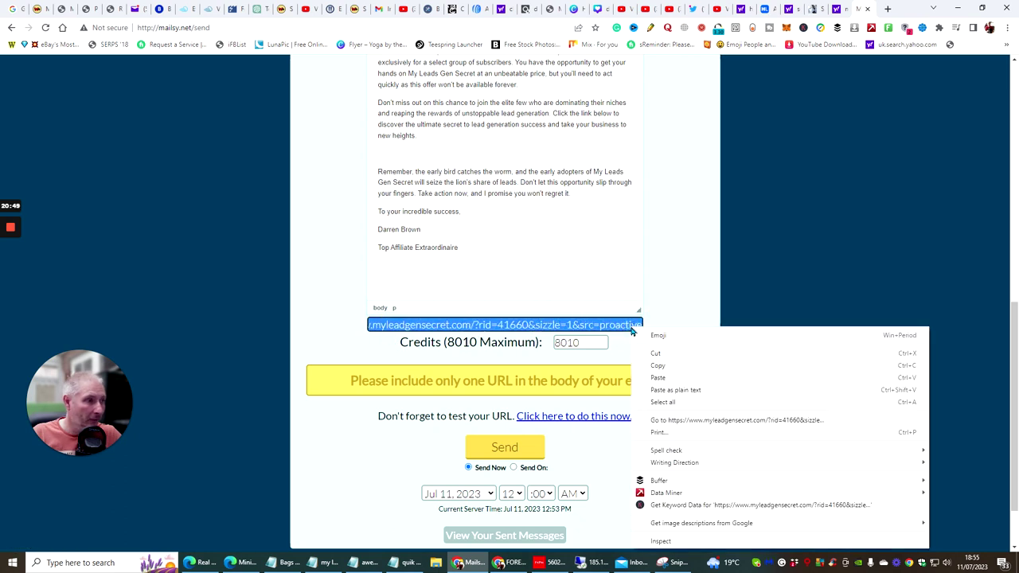
click(658, 365)
click(690, 347)
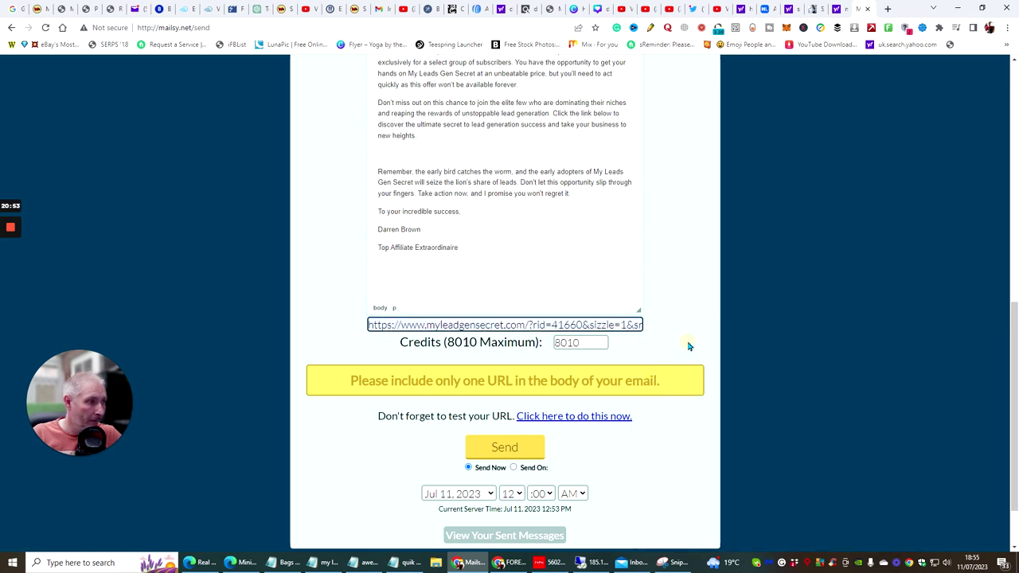
Test the copied affiliate link in Mailsy's site checker and look over the loaded page preview before returning to the email.
click(576, 417)
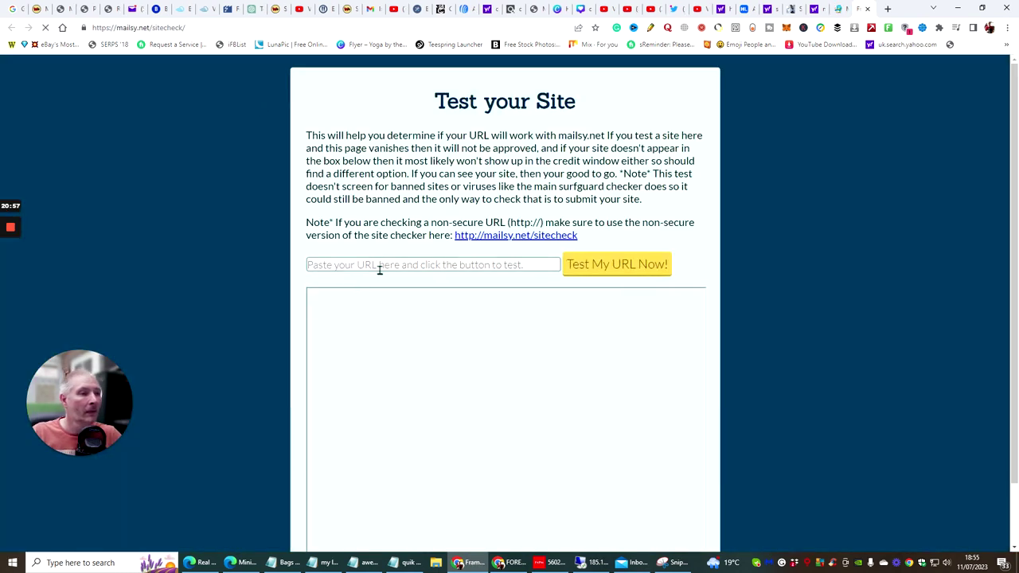
right_click(379, 264)
click(403, 348)
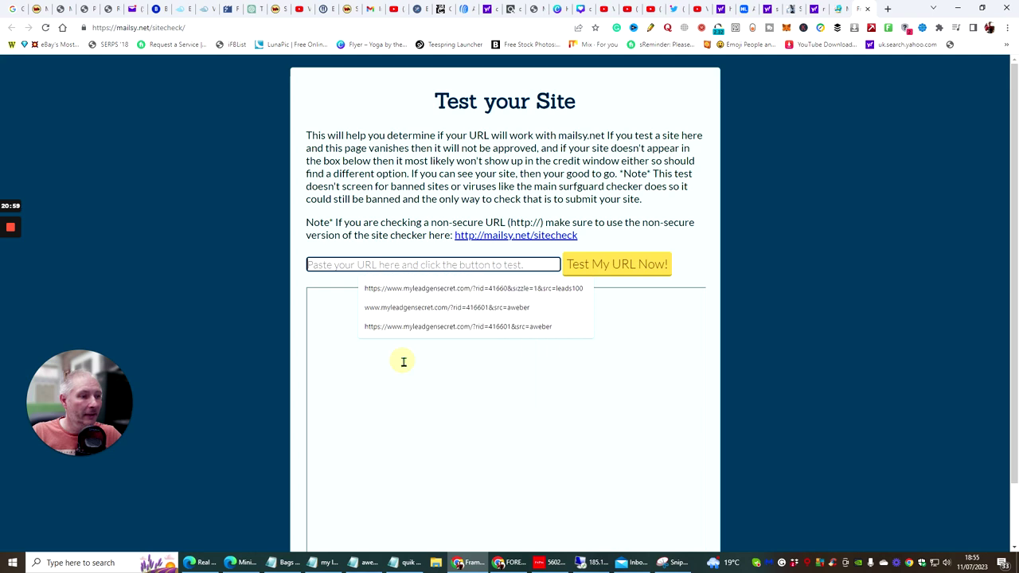
click(604, 264)
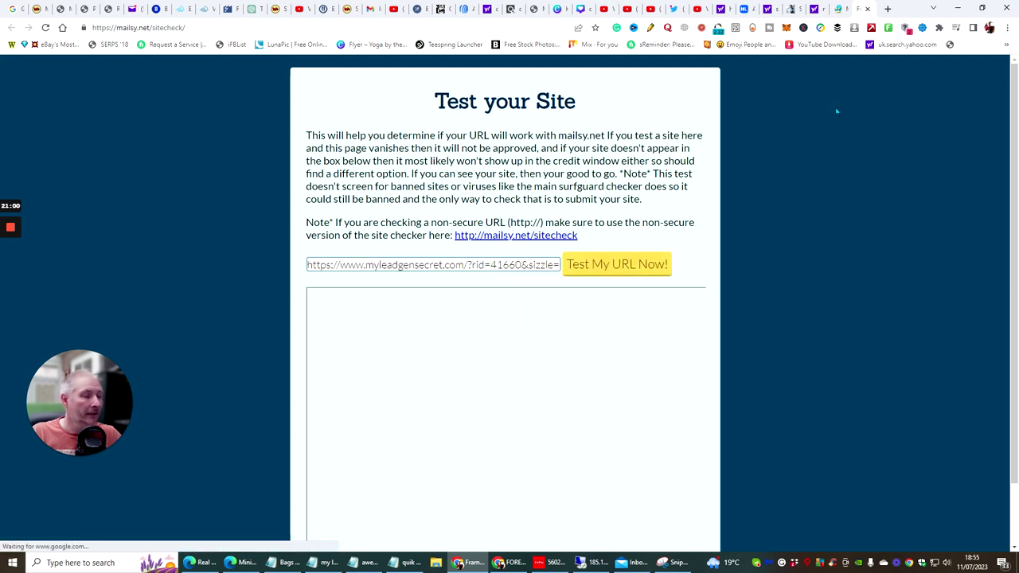
scroll(790, 170, down, 1)
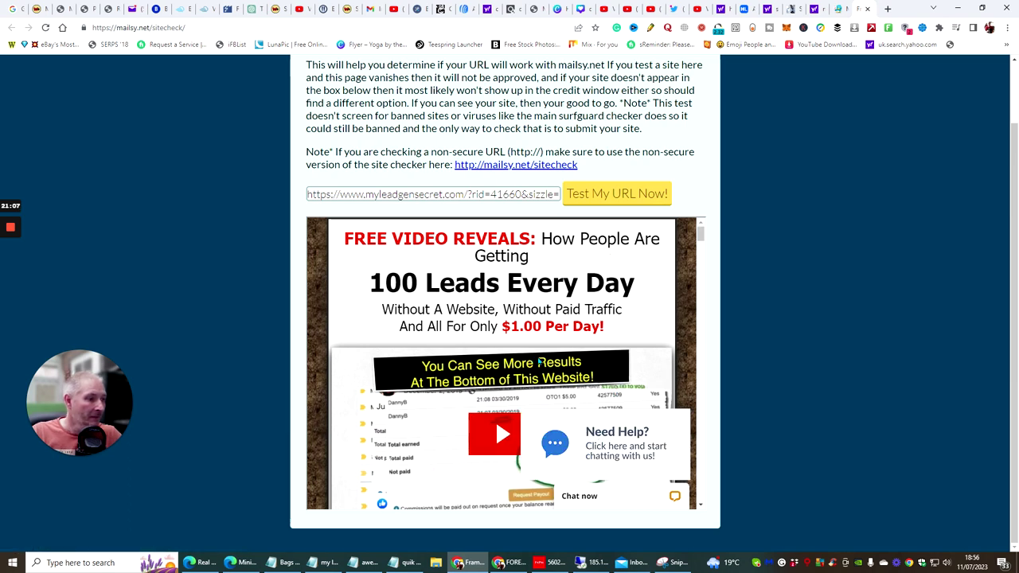
scroll(550, 363, down, 1)
scroll(555, 363, up, 2)
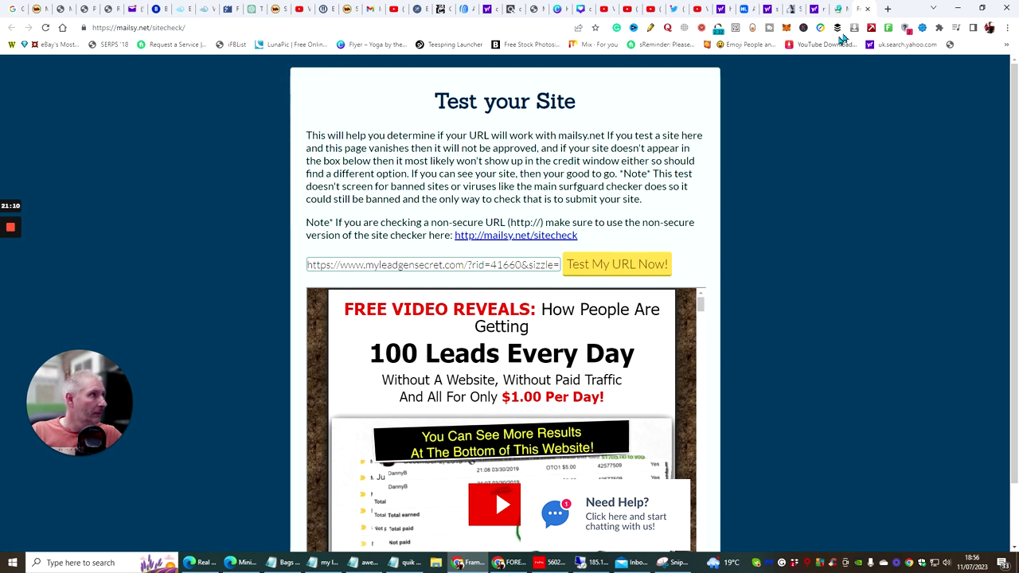
click(868, 10)
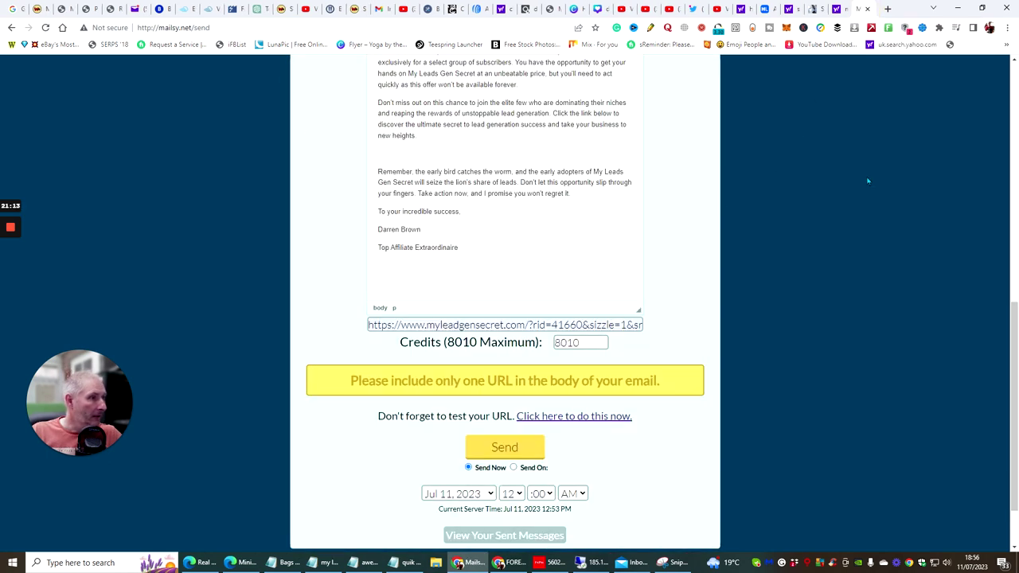
Send the email immediately, confirm the advertised site after validation, and view the sent messages.
click(498, 451)
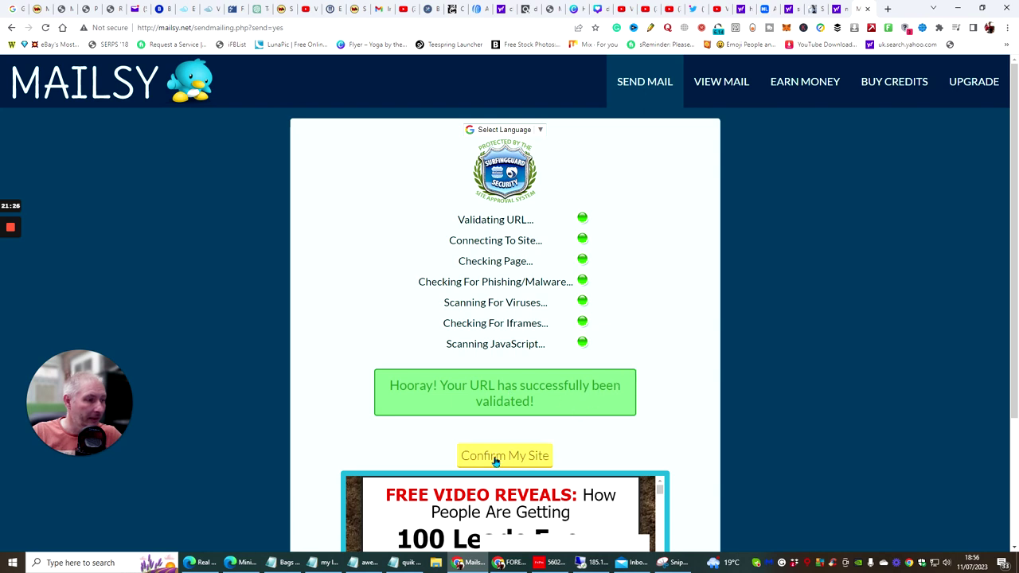
click(533, 459)
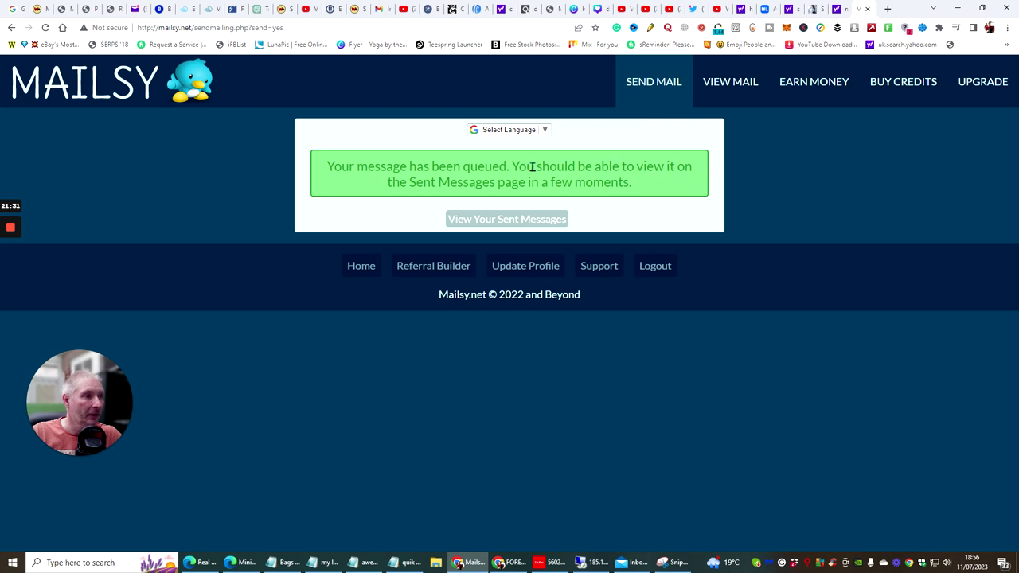
click(502, 220)
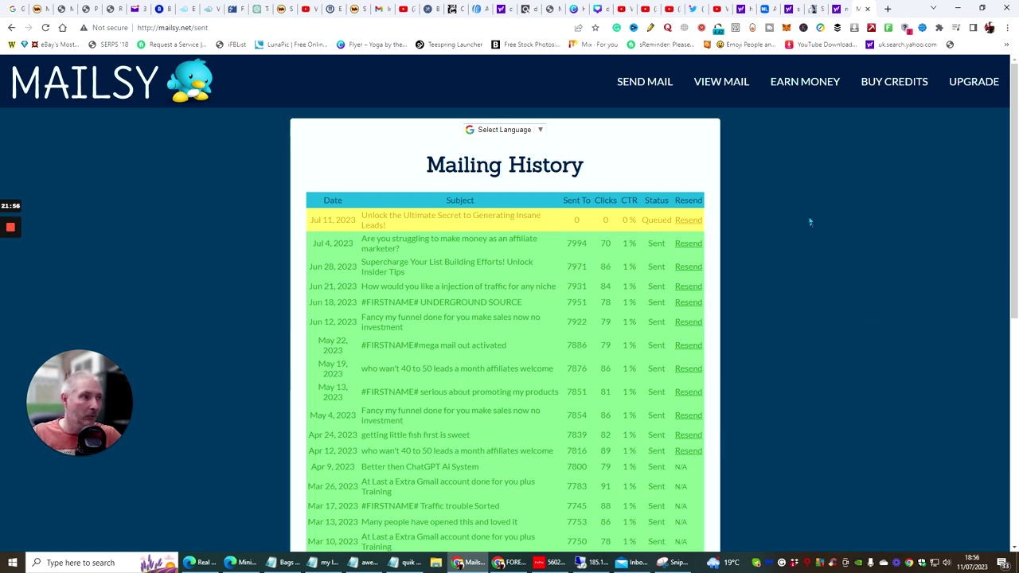
Search the web for geniemailer in a new browser tab and open the Genie Mailer site.
click(888, 8)
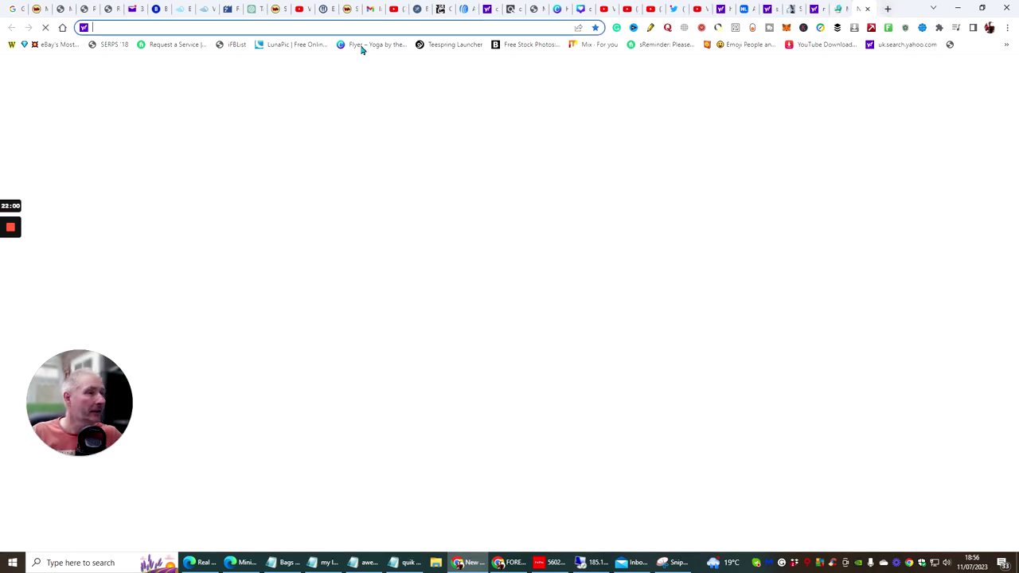
click(191, 26)
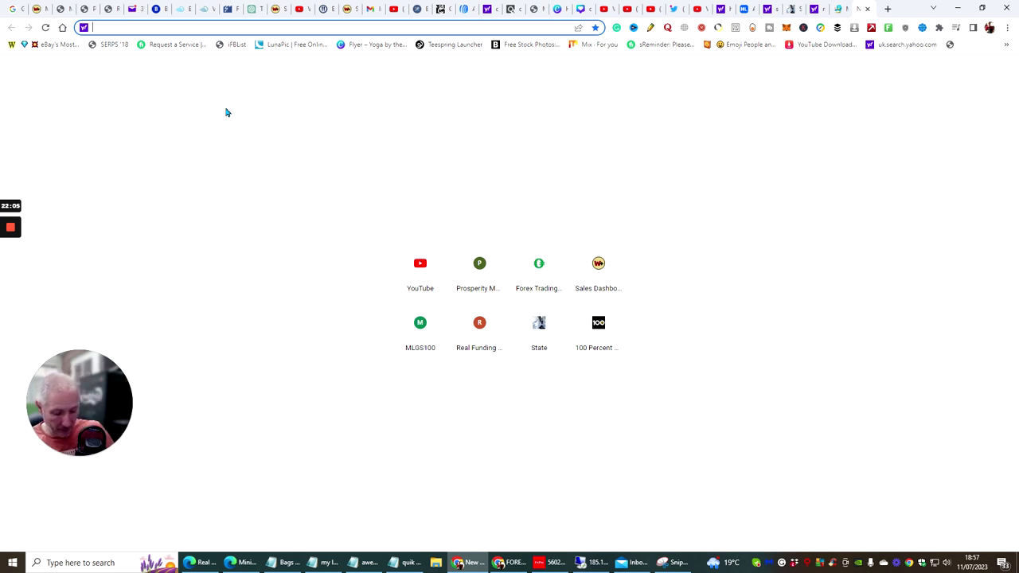
text(genie)
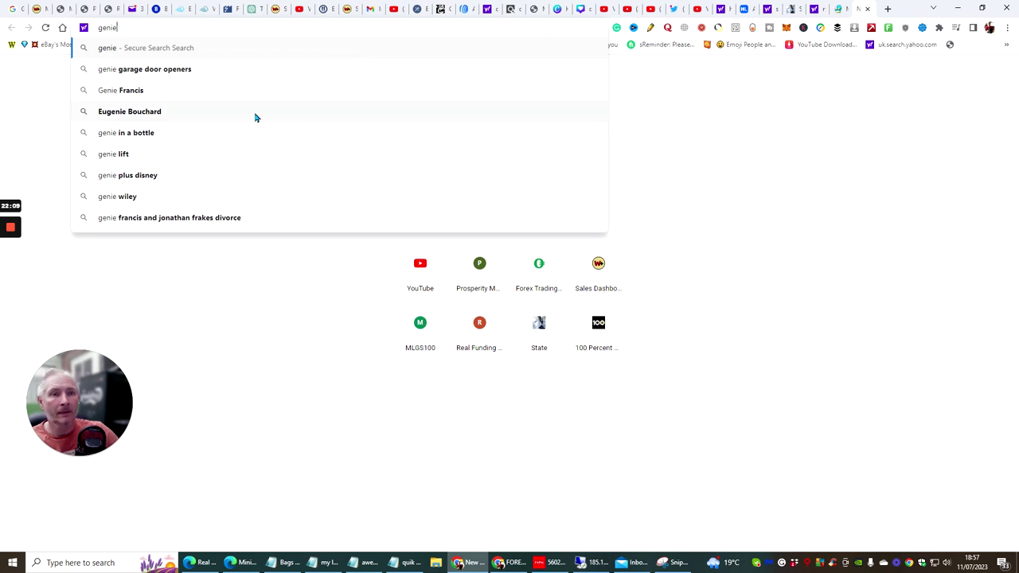
text(mailer)
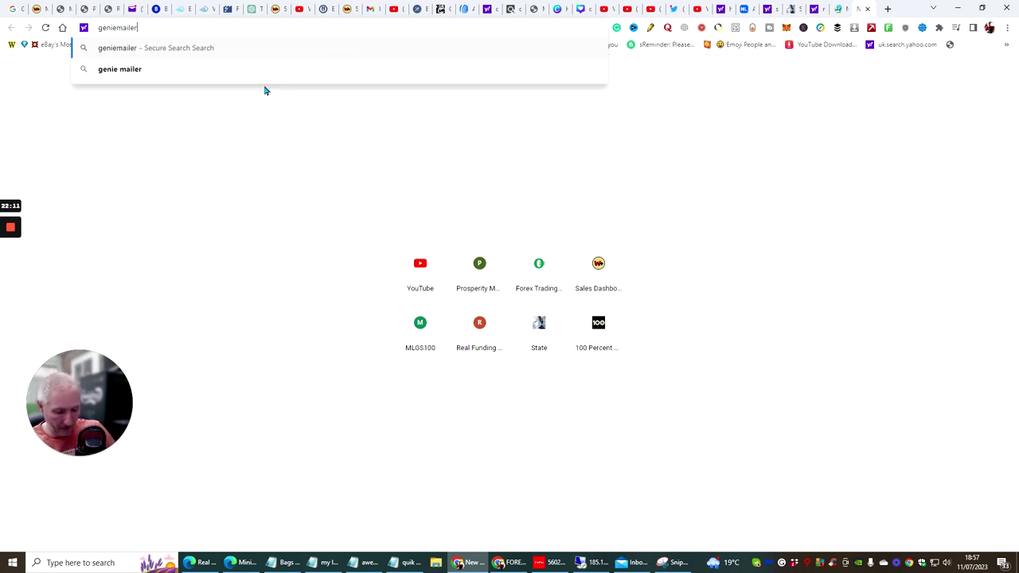
key(Return)
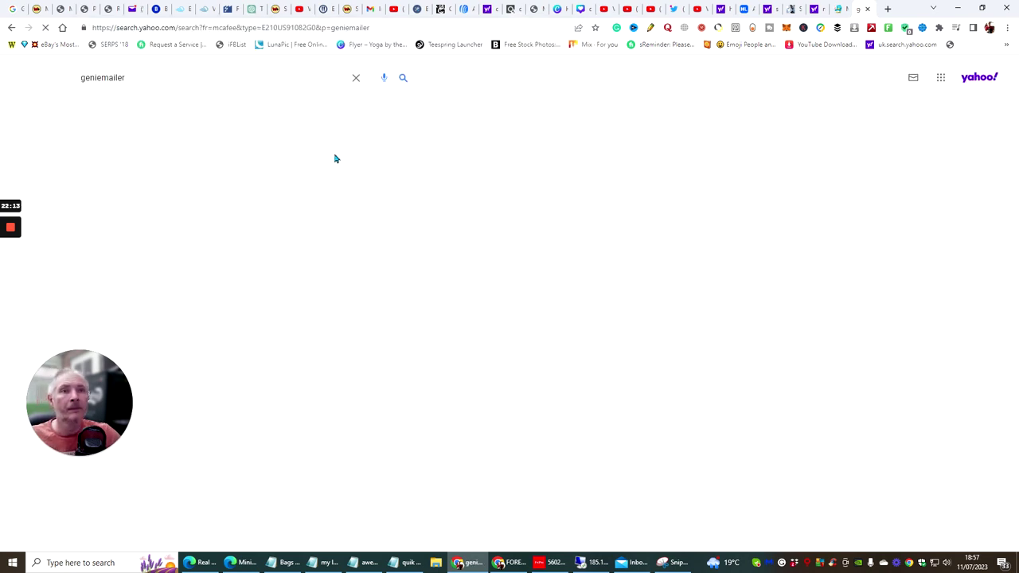
click(119, 166)
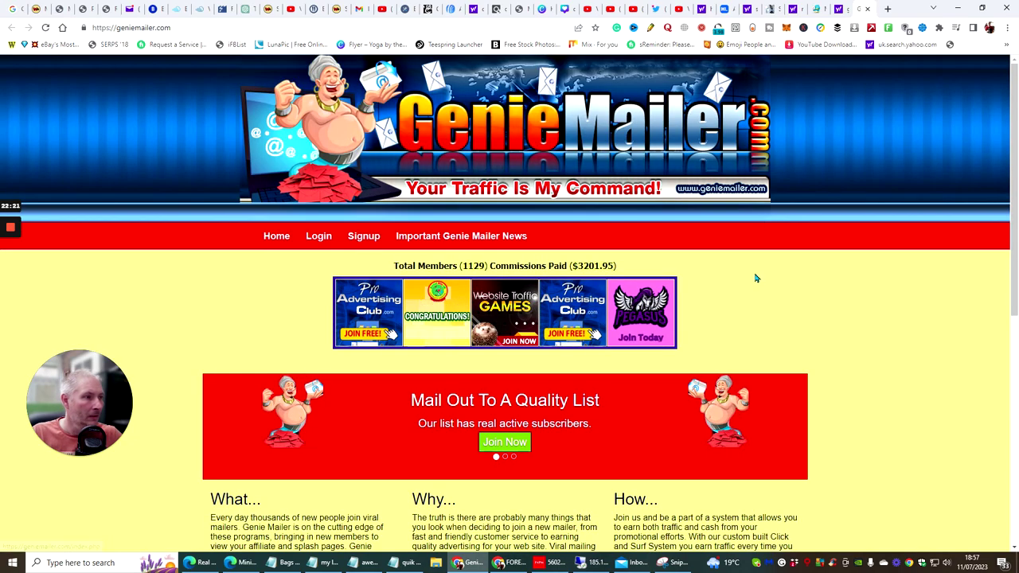
Log in to Genie Mailer with the saved member credentials and look through the one-time offer page.
scroll(751, 275, down, 5)
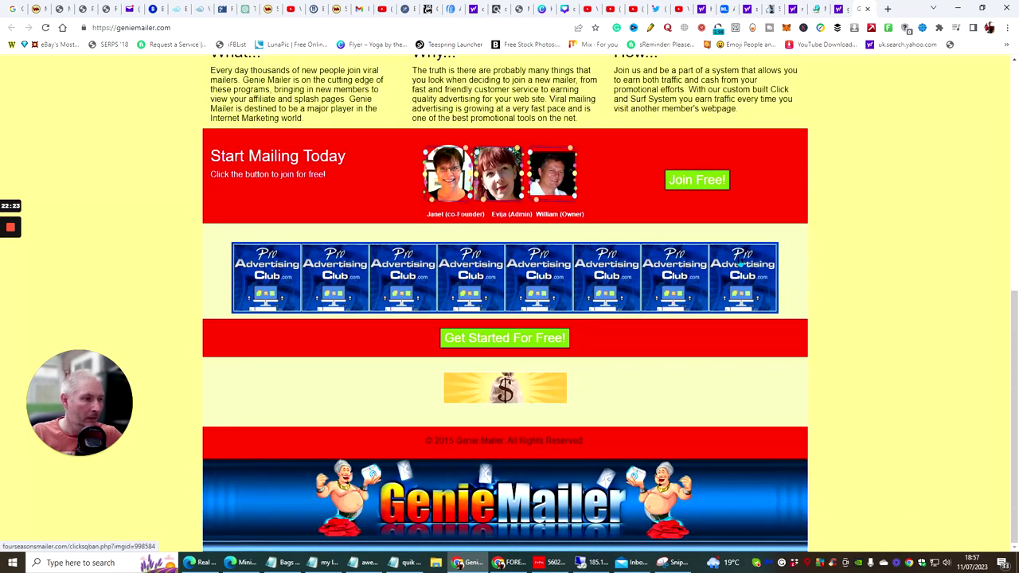
scroll(736, 263, up, 4)
scroll(732, 263, up, 3)
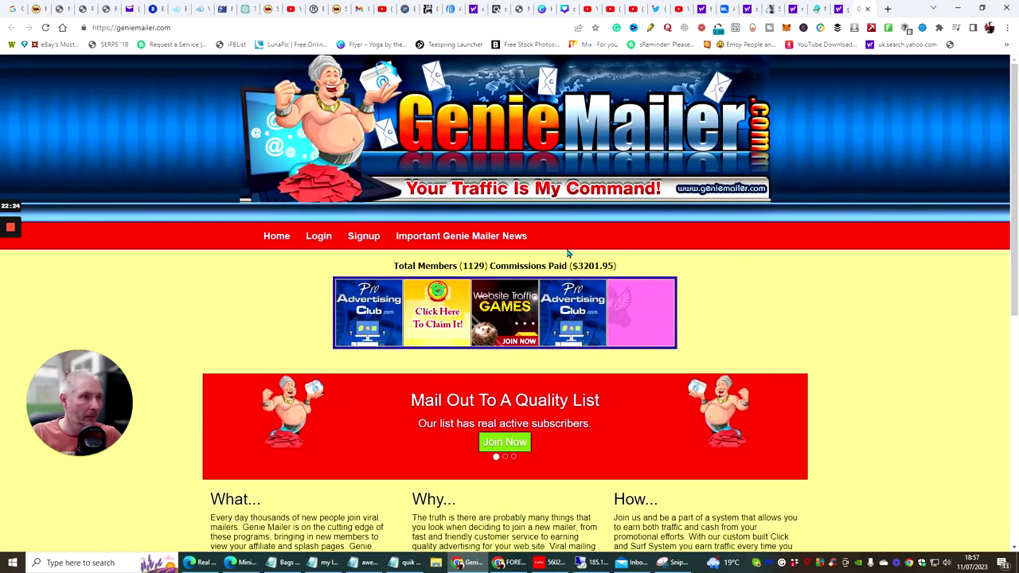
click(318, 235)
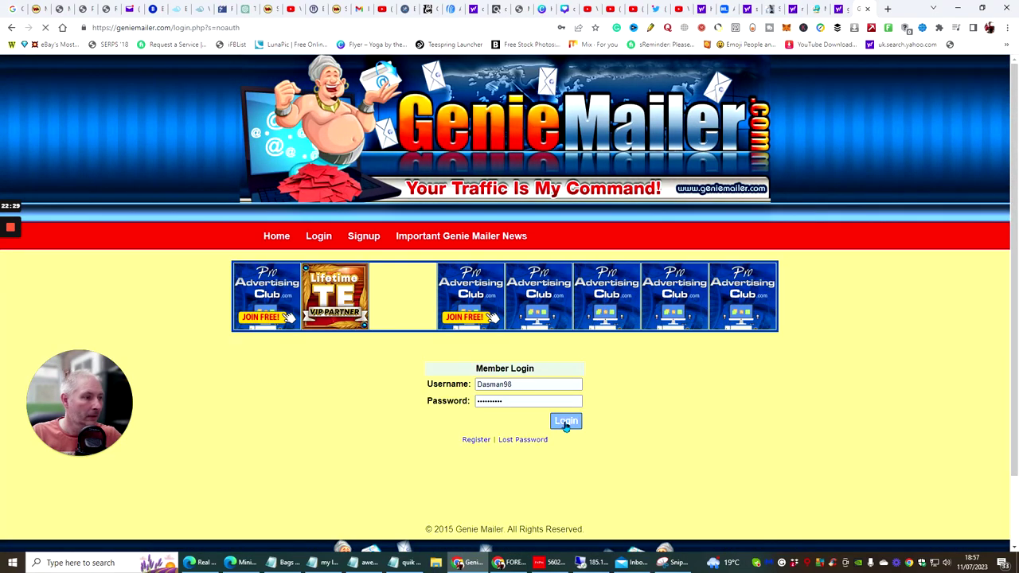
click(565, 421)
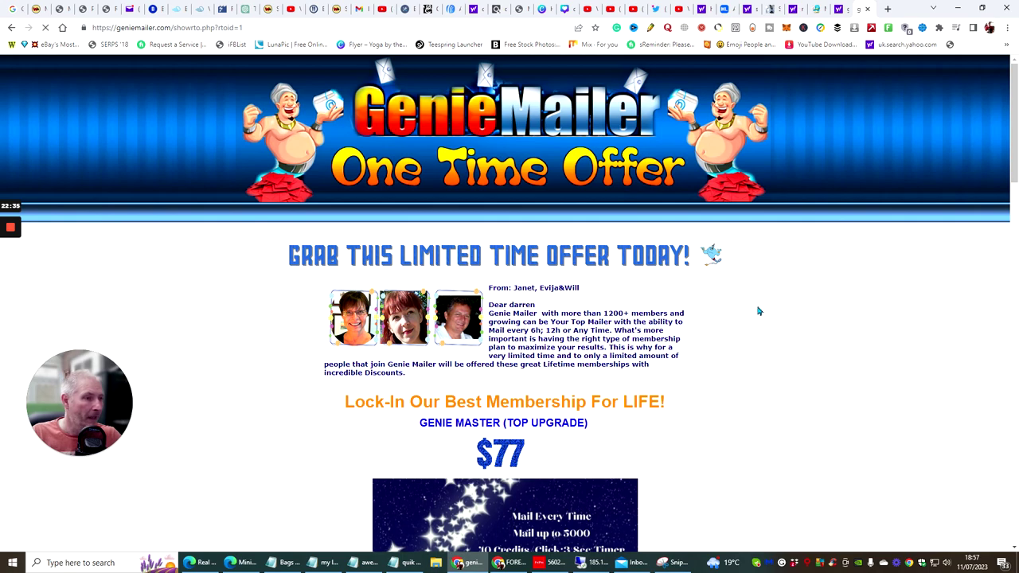
scroll(744, 301, down, 8)
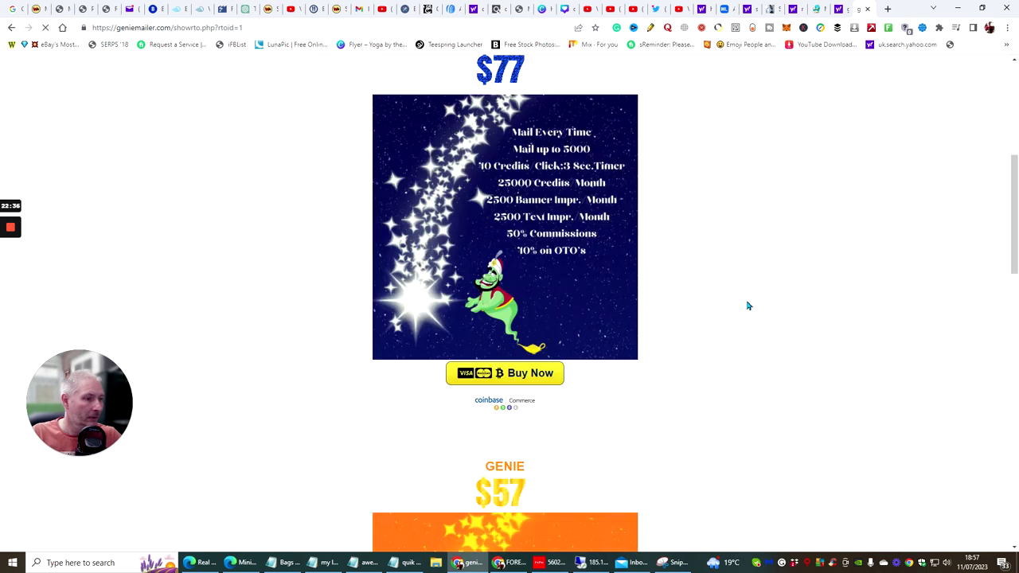
scroll(747, 305, down, 11)
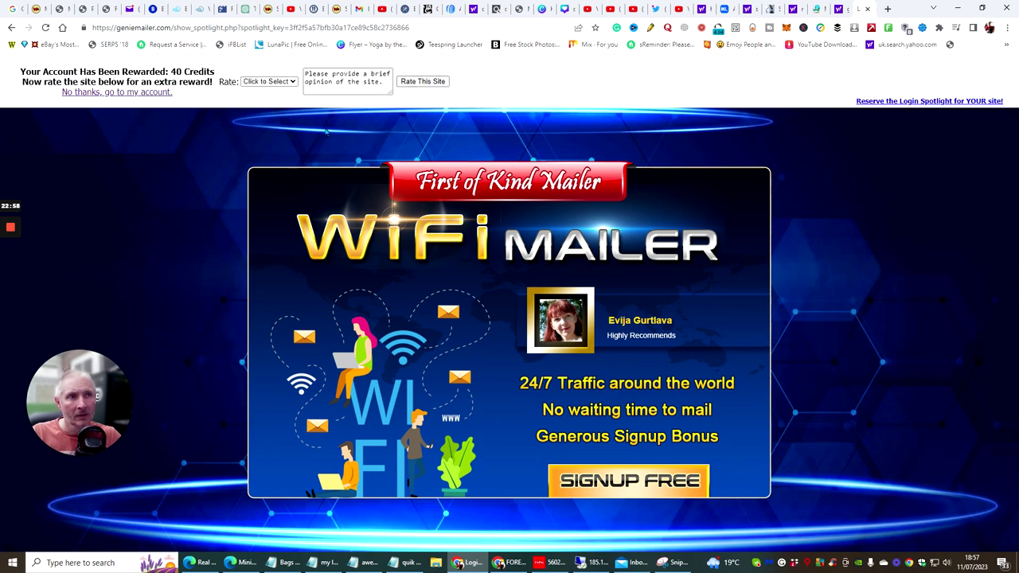
Rate the WiFi Mailer spotlight site "4 - Great" with the comment "great picture and advert" and submit the rating.
click(292, 85)
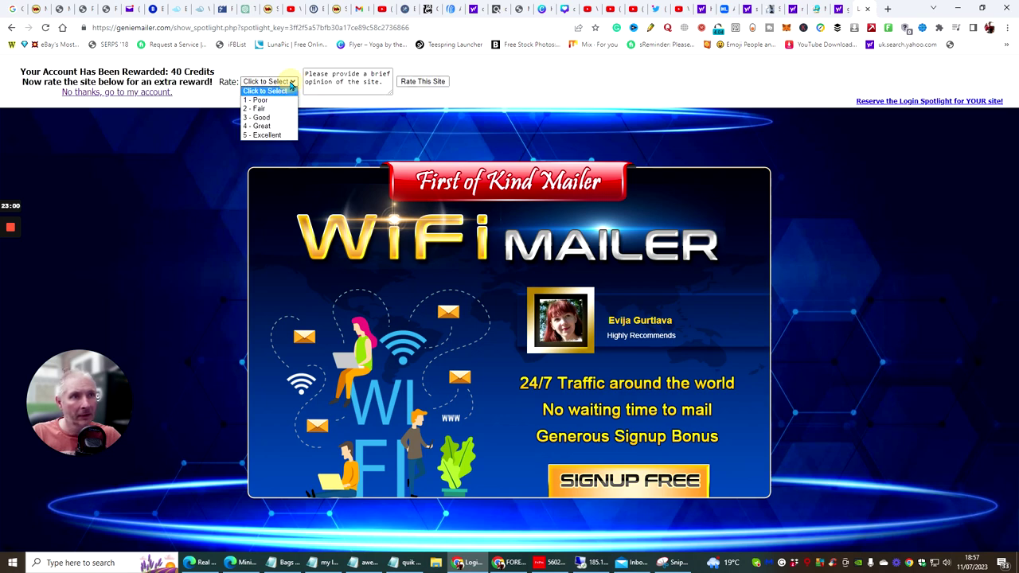
click(263, 123)
drag(304, 71, 378, 81)
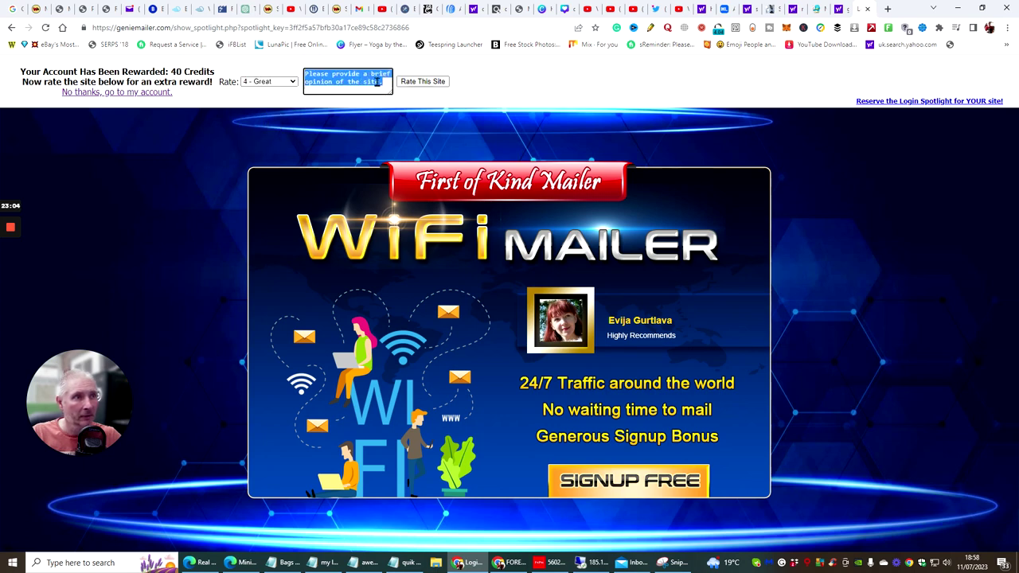
key(BackSpace)
text(great)
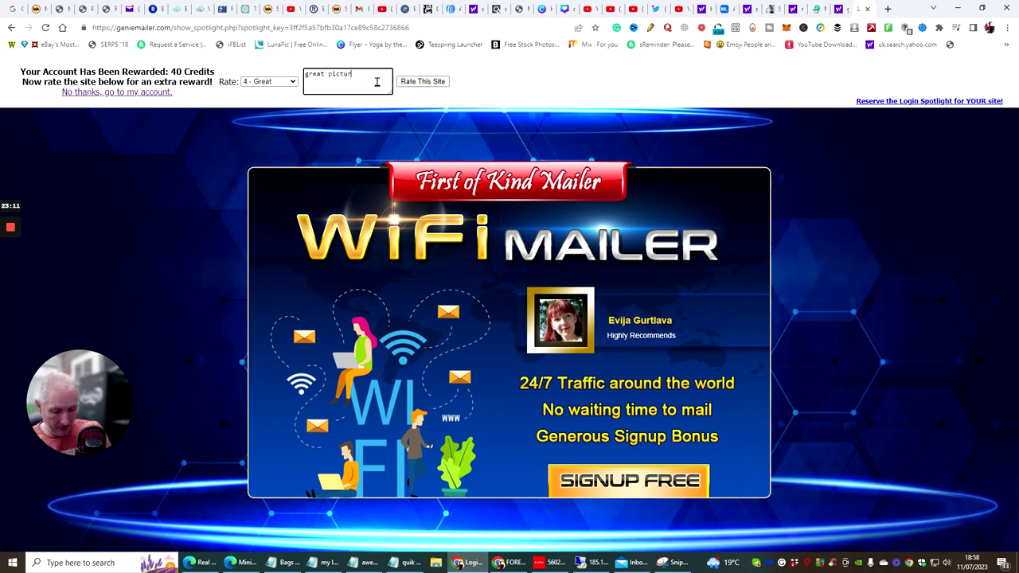
text(picture and advert)
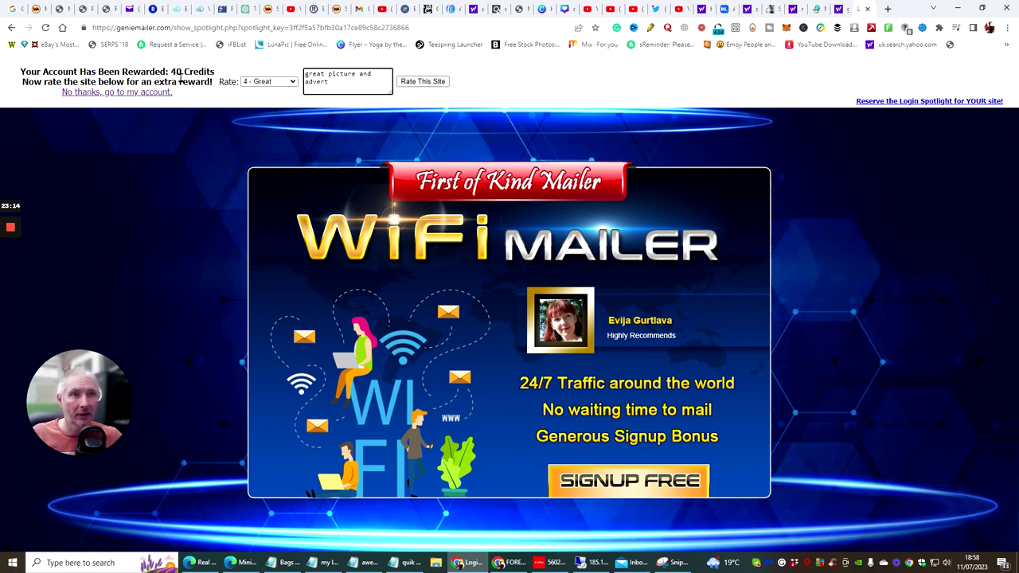
click(422, 81)
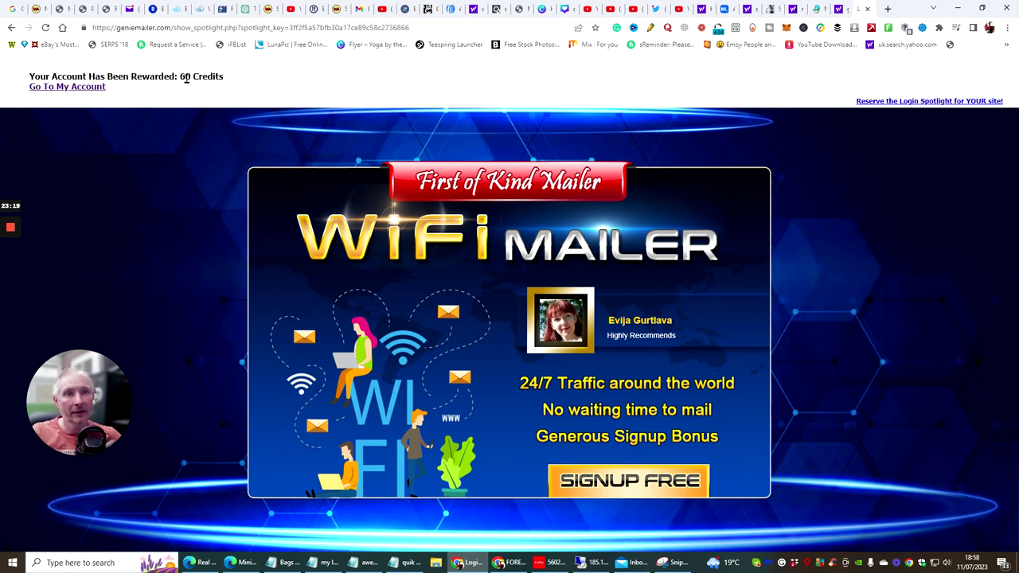
Go to the member account, open the form for sending a mailing, and check how many credits can be used.
click(94, 86)
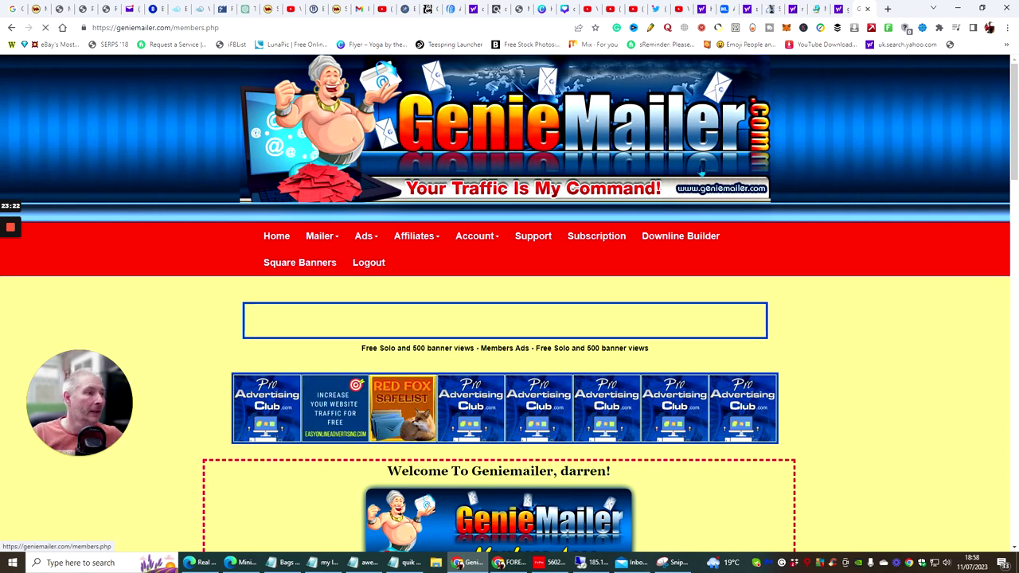
click(321, 245)
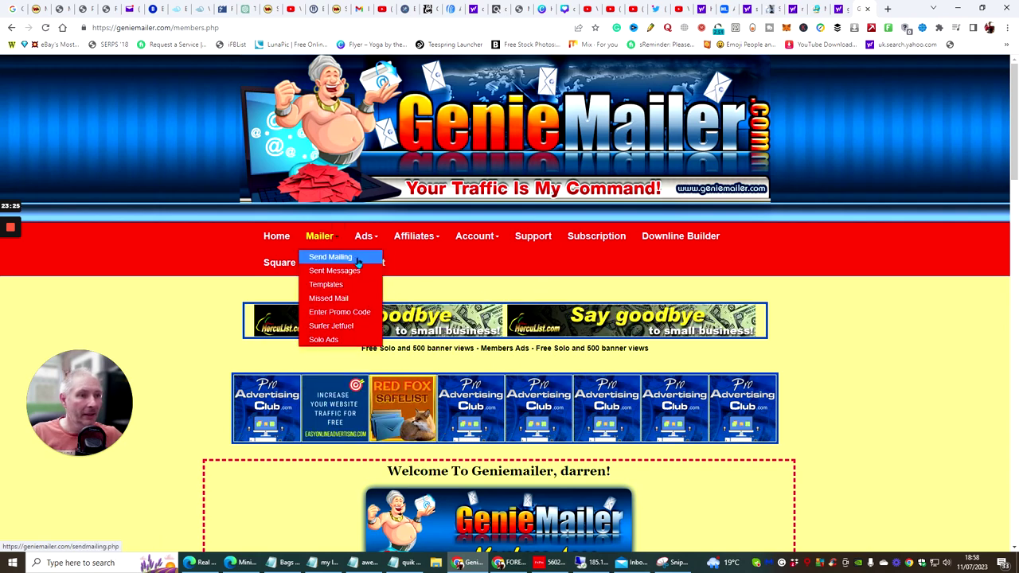
click(330, 257)
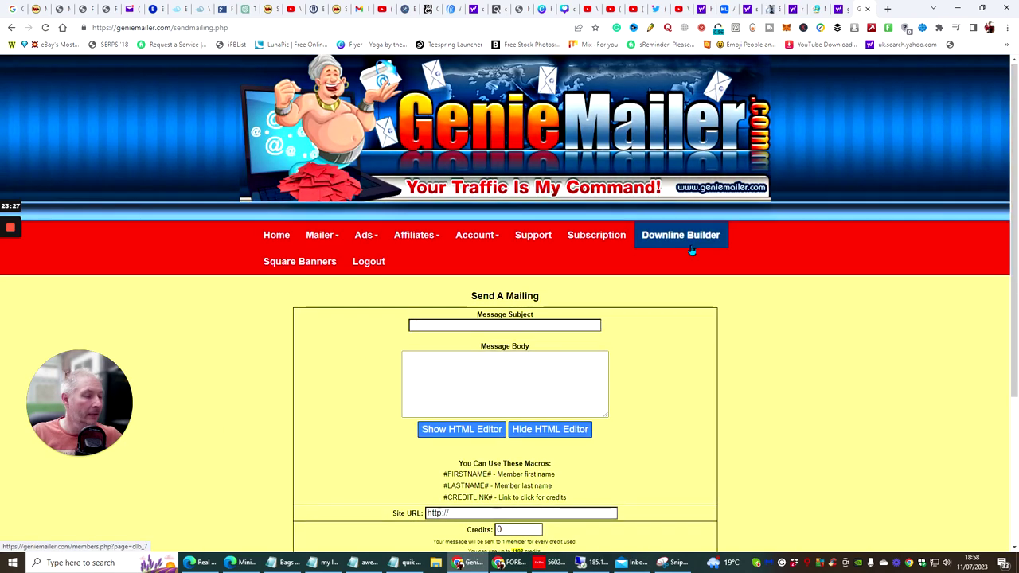
scroll(660, 248, down, 3)
scroll(660, 247, up, 1)
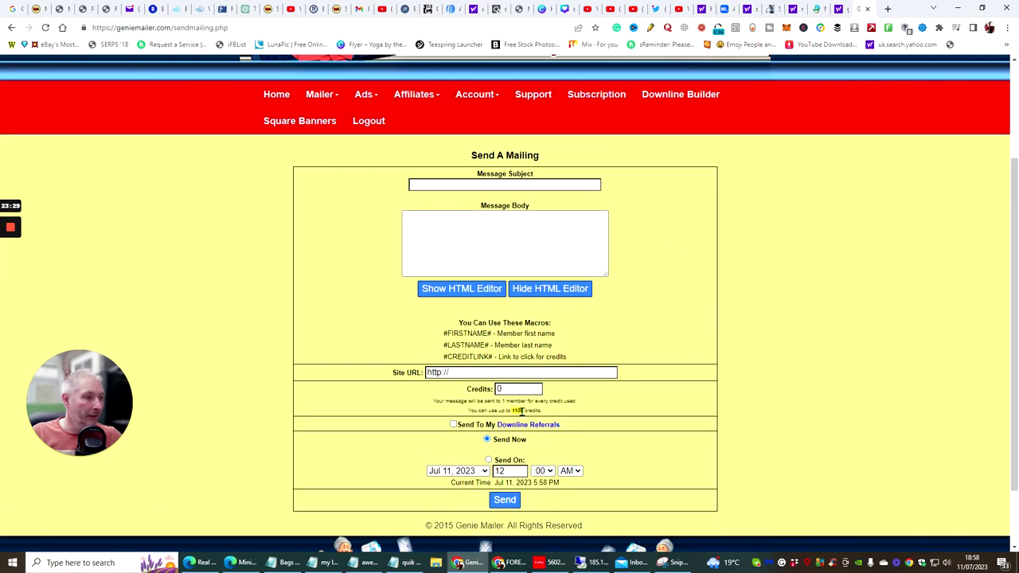
drag(511, 411, 526, 413)
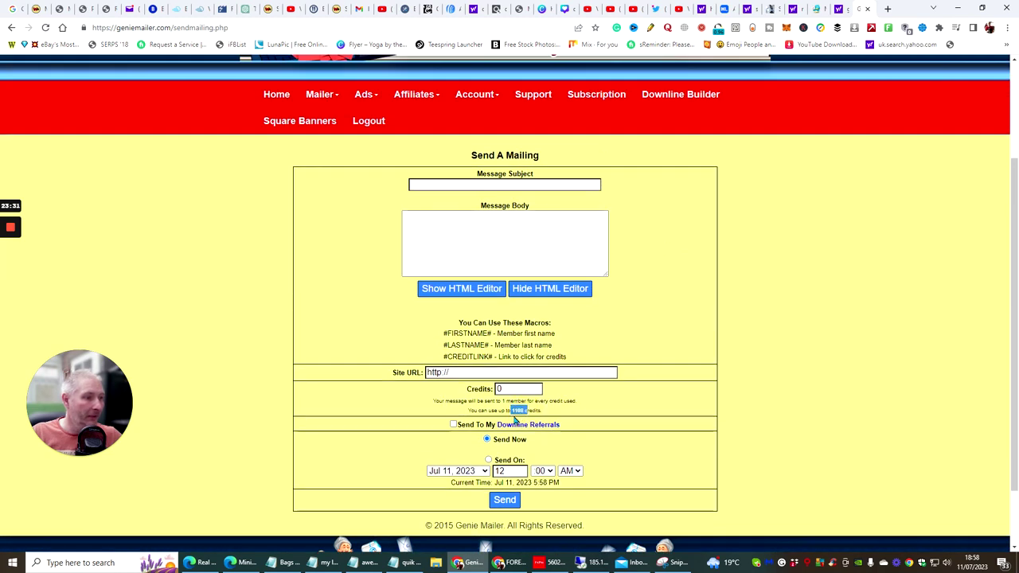
click(547, 414)
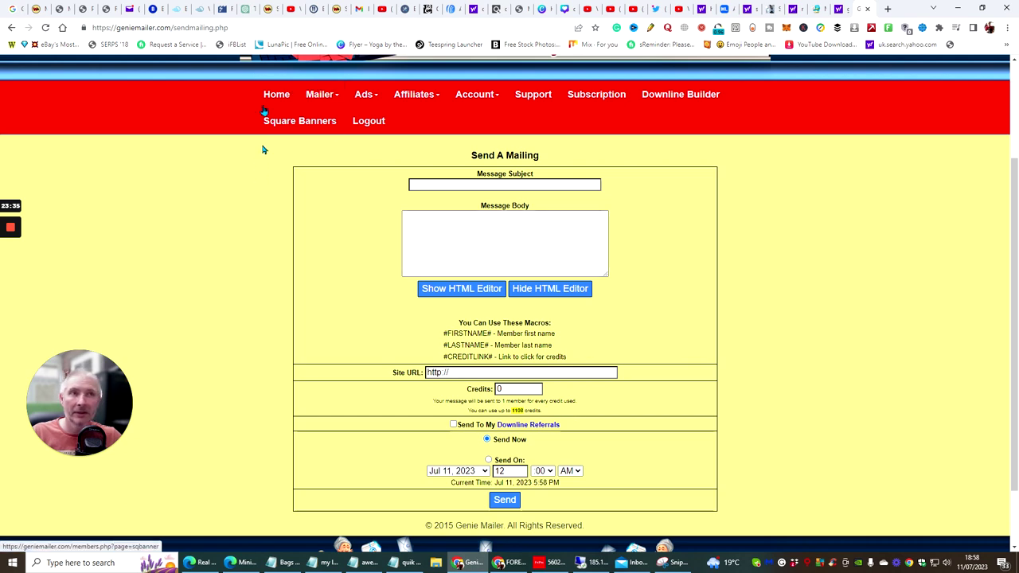
Copy the selected email text from ChatGPT and paste it into the Genie Mailer message body.
click(245, 9)
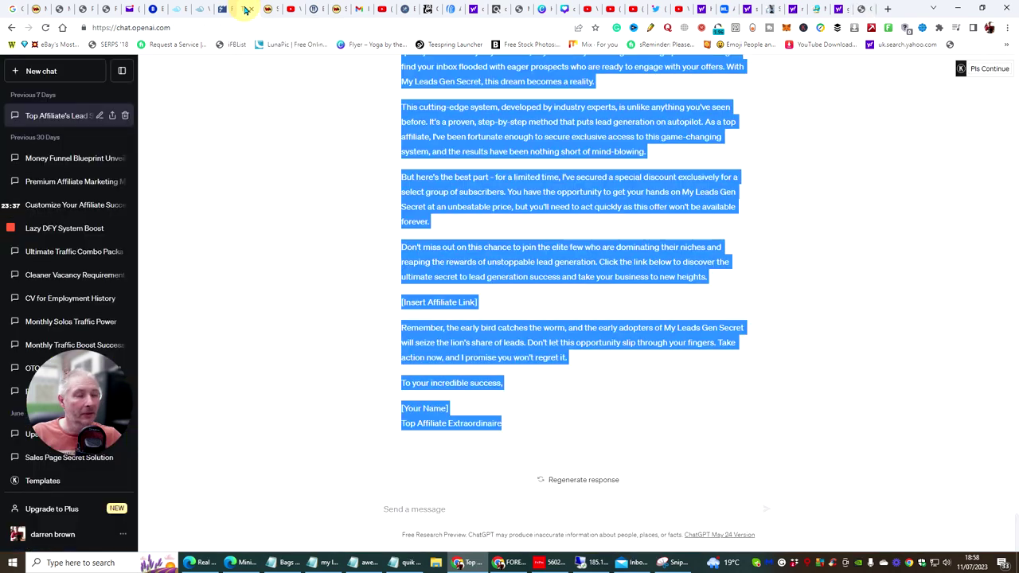
right_click(443, 189)
click(450, 196)
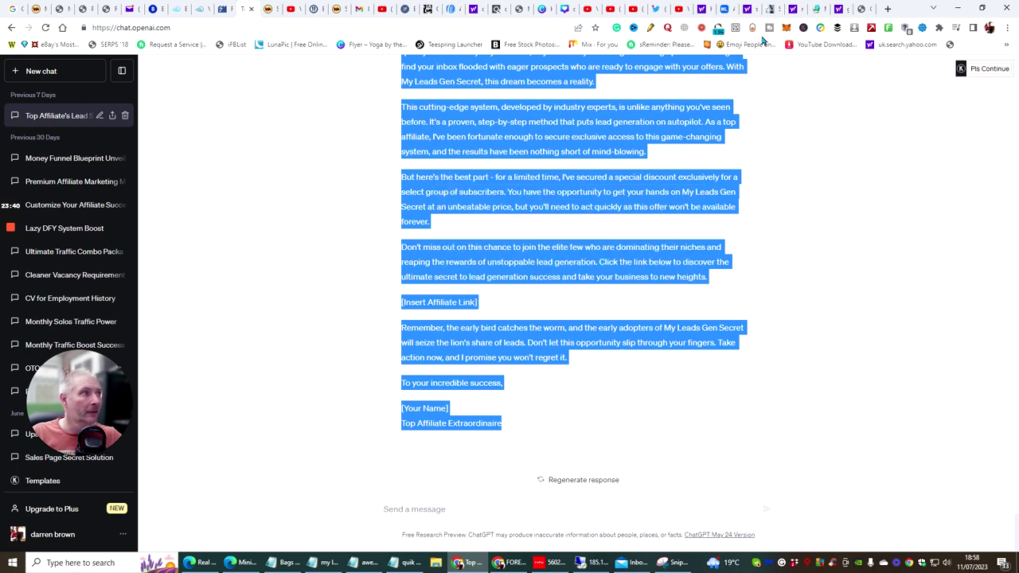
click(860, 9)
click(483, 226)
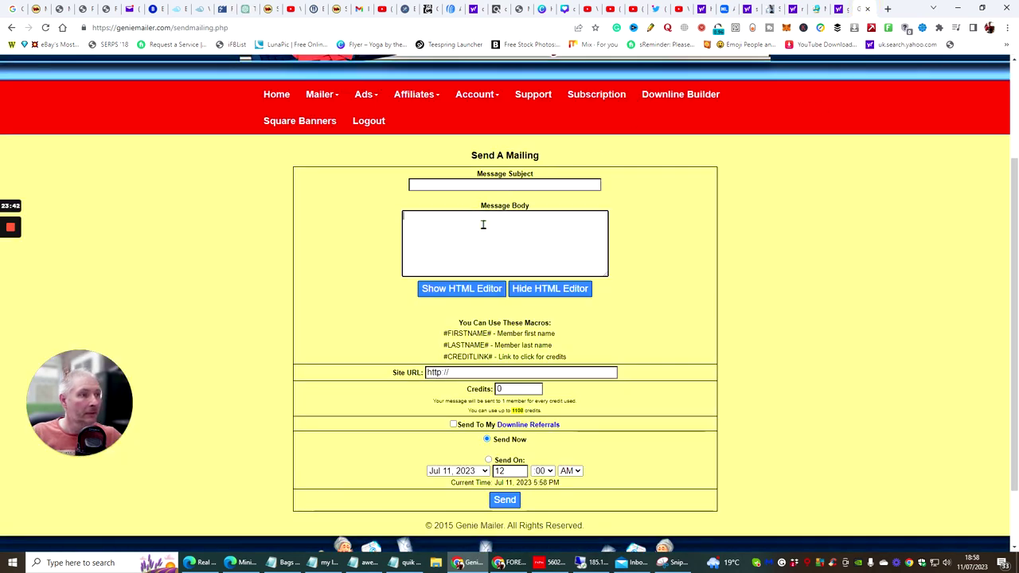
right_click(482, 225)
click(506, 321)
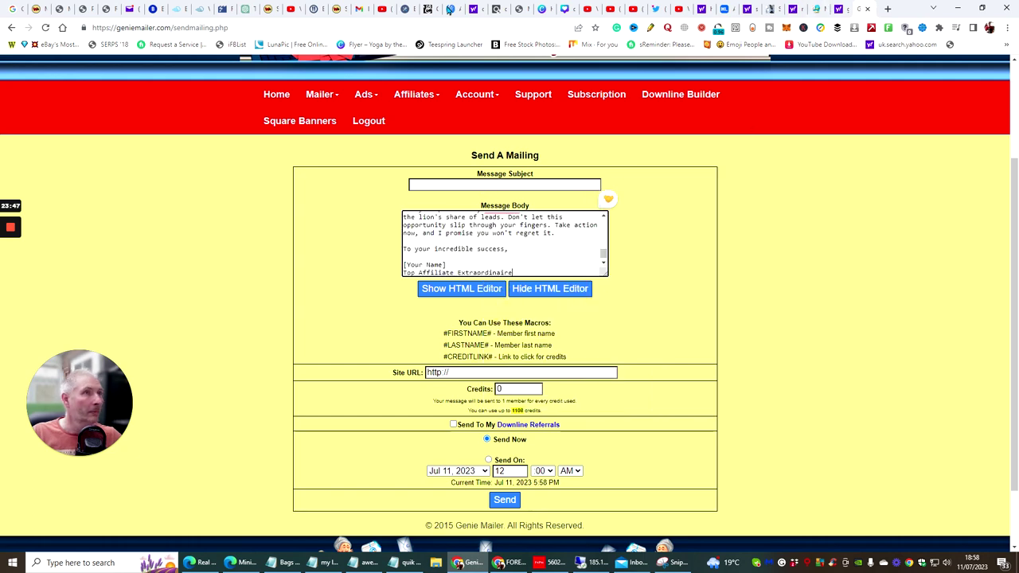
Copy the ChatGPT email's subject line into the message subject and shorten it to "Unlock the Ultimate Secret to Generating Insane!".
click(244, 9)
scroll(398, 247, up, 4)
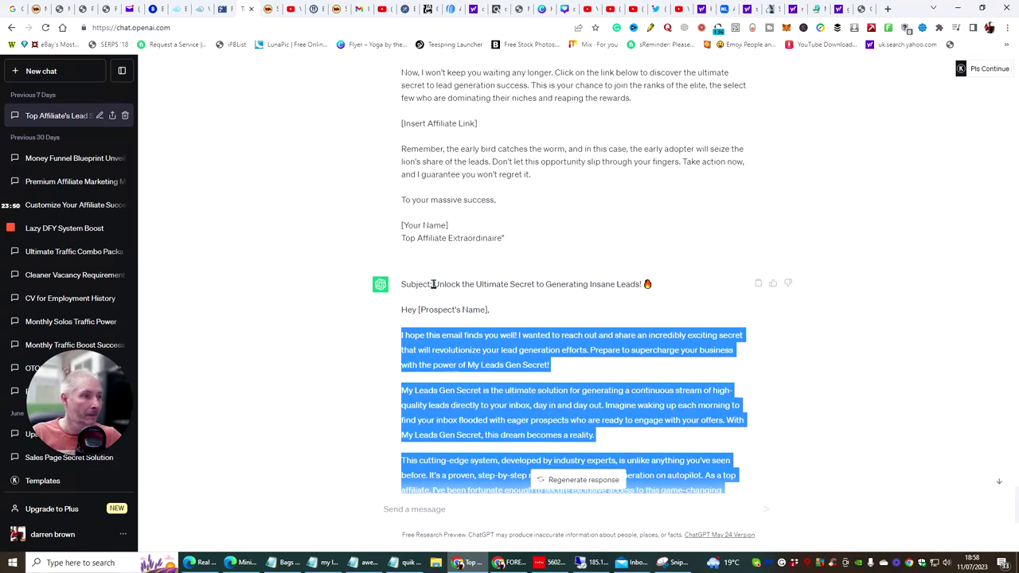
drag(433, 285, 644, 284)
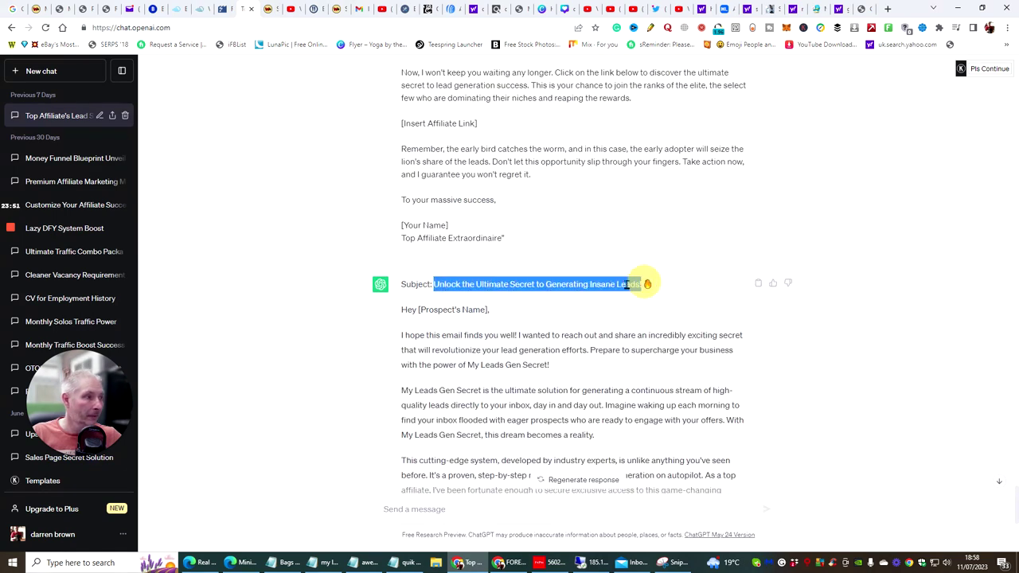
right_click(640, 284)
click(641, 294)
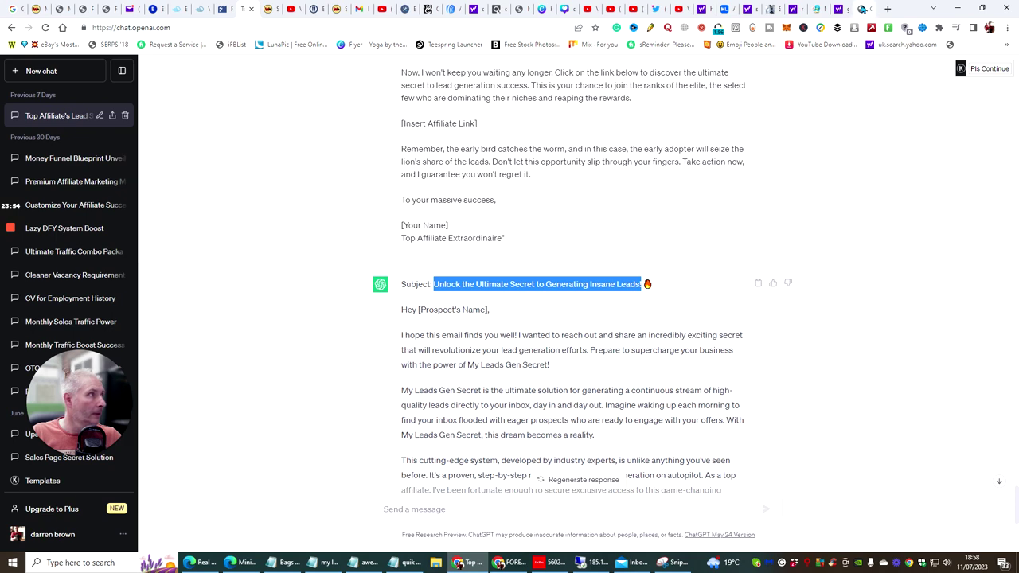
click(862, 9)
click(452, 187)
right_click(452, 189)
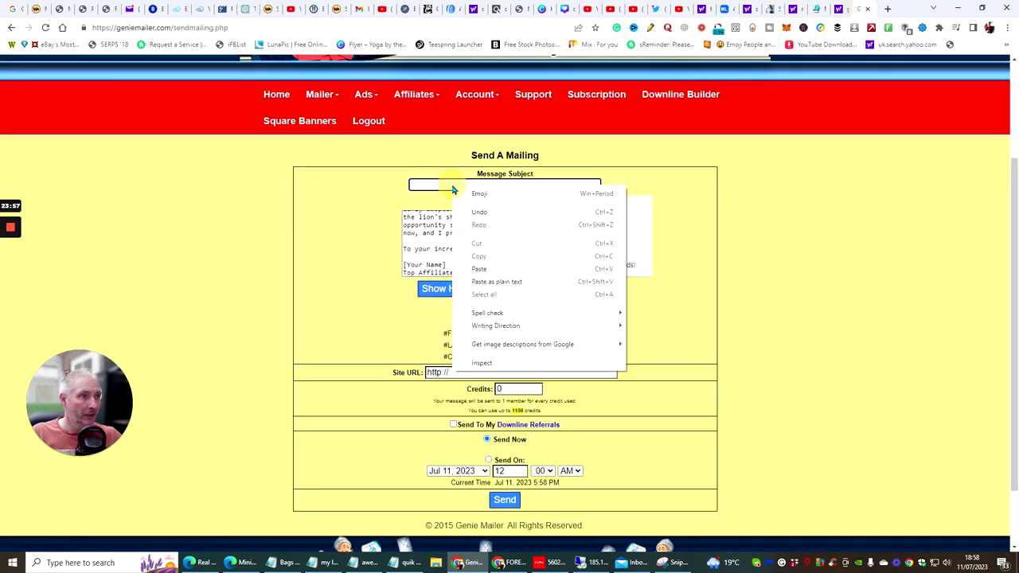
click(487, 282)
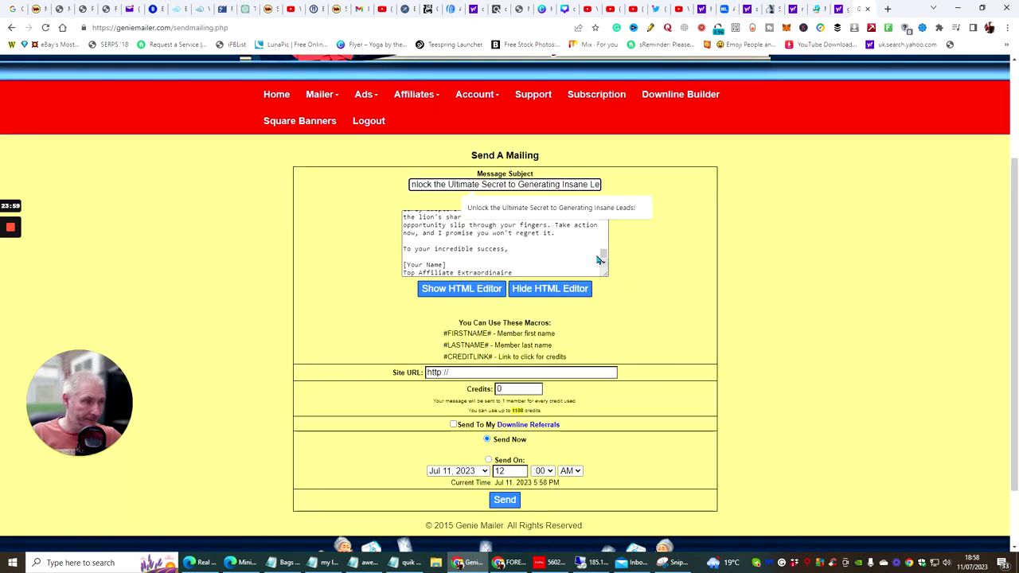
key(Home)
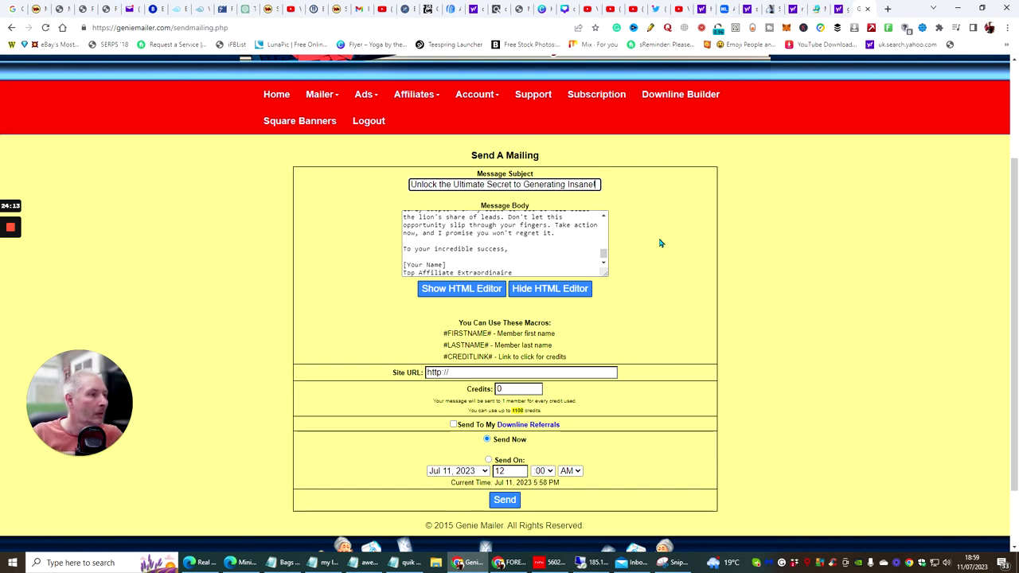
Set the site URL to the saved My Lead Gen Secret affiliate link with src=proactive and the credits to 1108.
triple_click(453, 372)
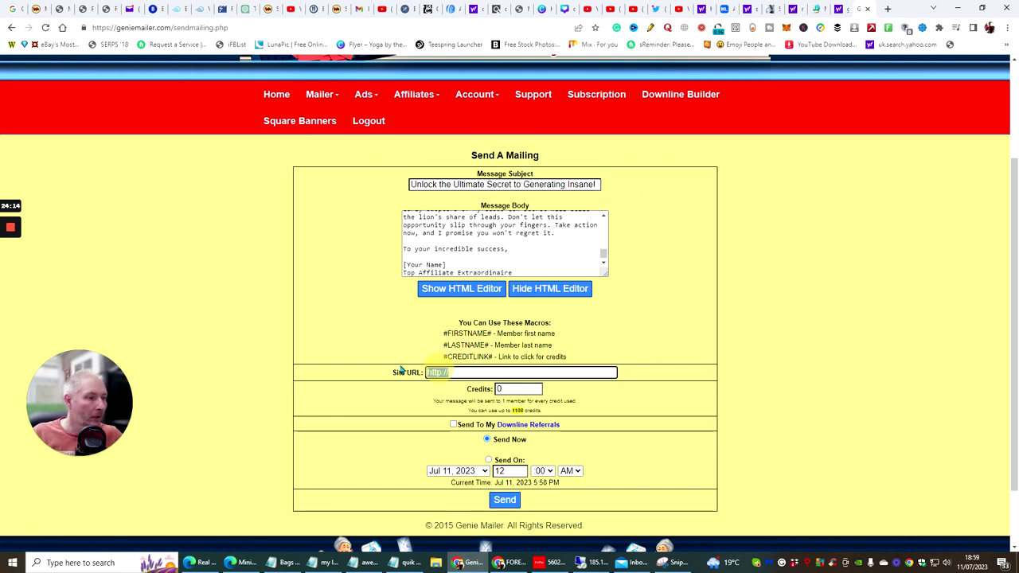
key(BackSpace)
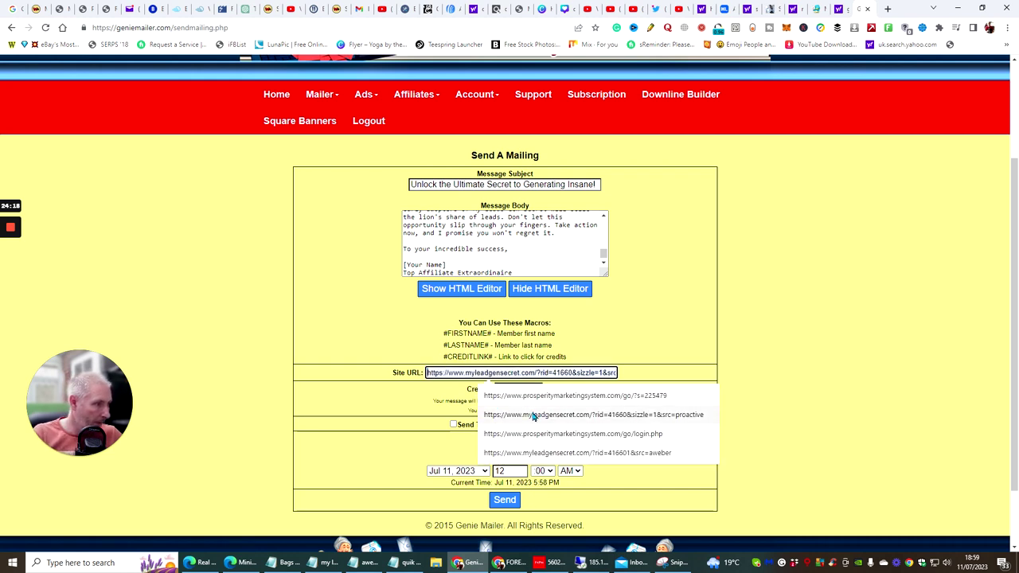
click(533, 414)
click(516, 390)
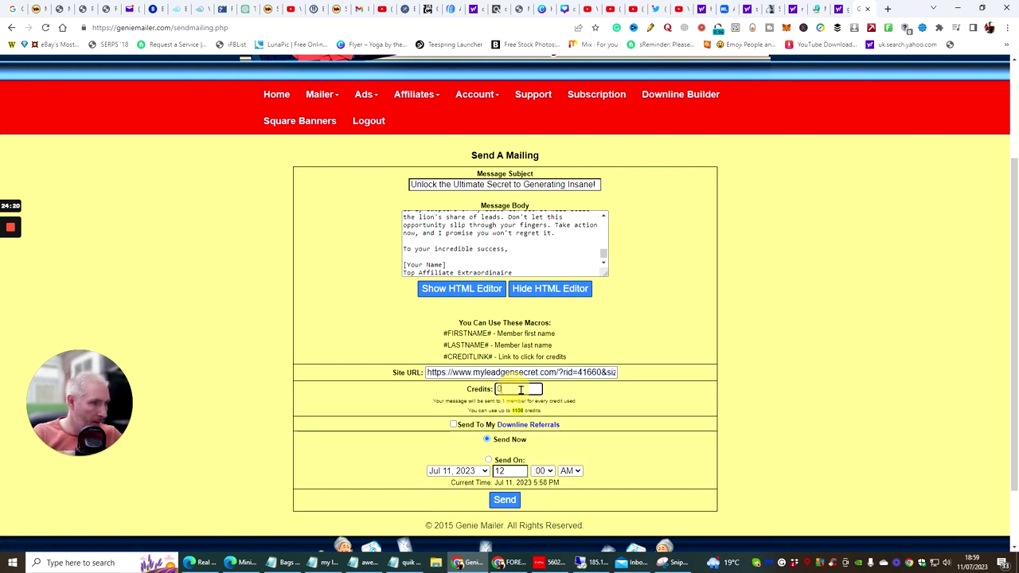
text(11)
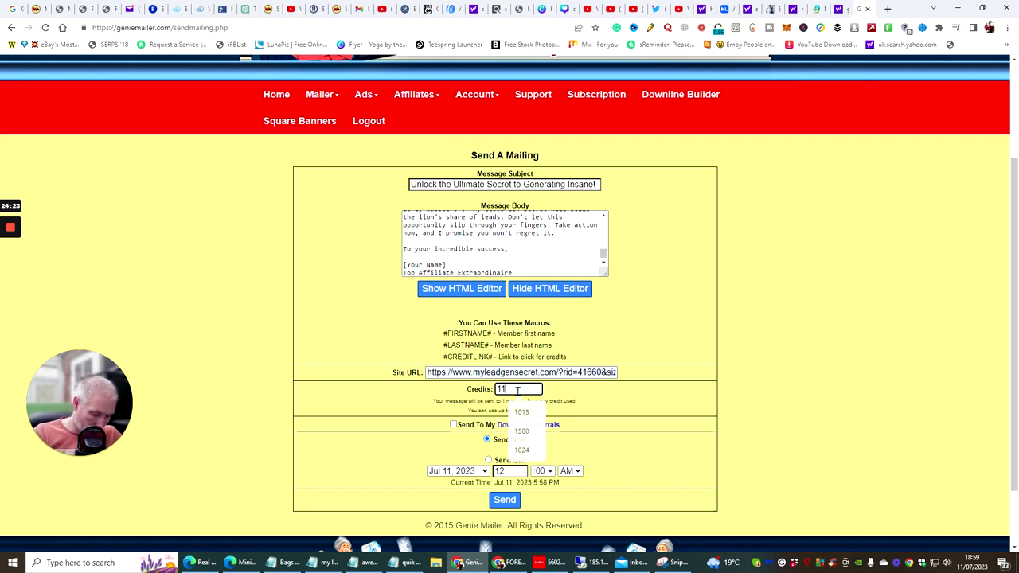
text(08)
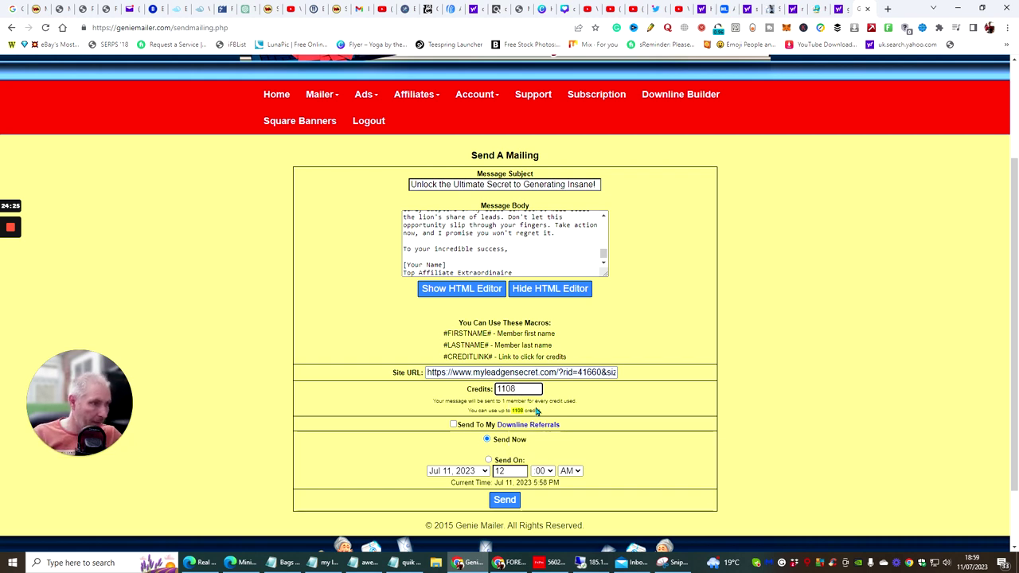
Replace the "[Your Name]" placeholder at the end of the message body with the sender's full name.
click(483, 270)
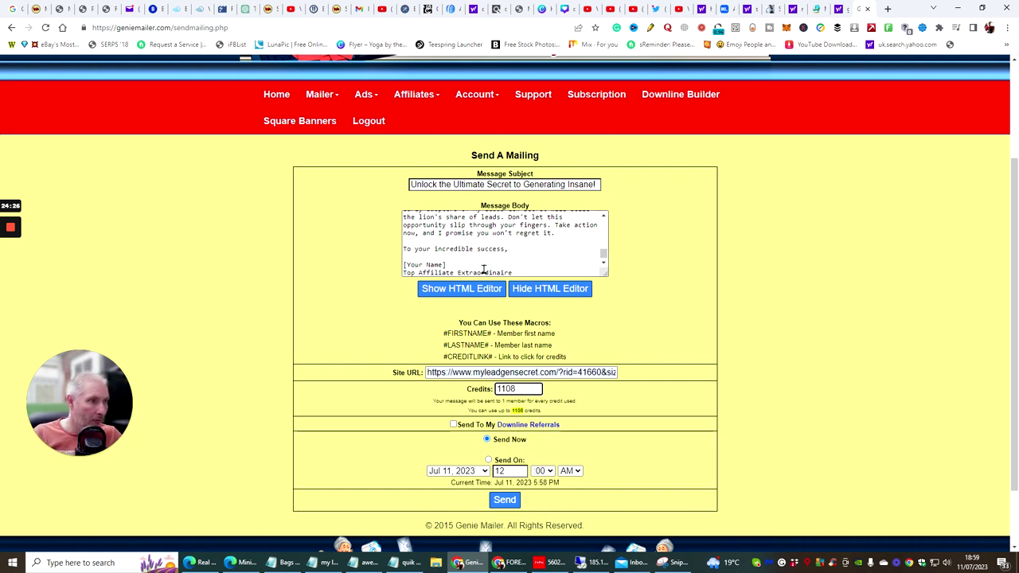
click(463, 266)
key(BackSpace)
key(BackSpace)
key(BackSpace)
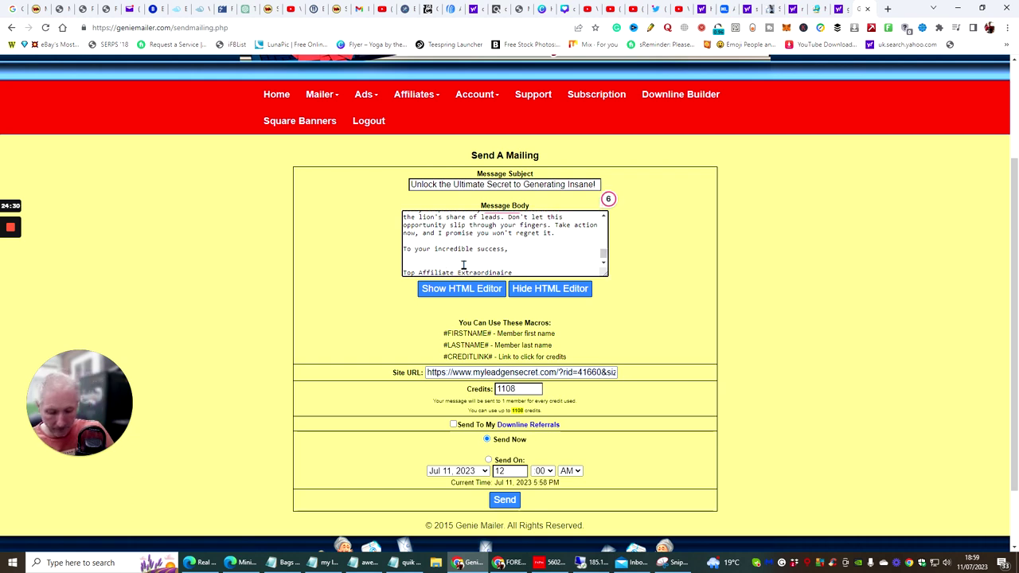
text(Darren B)
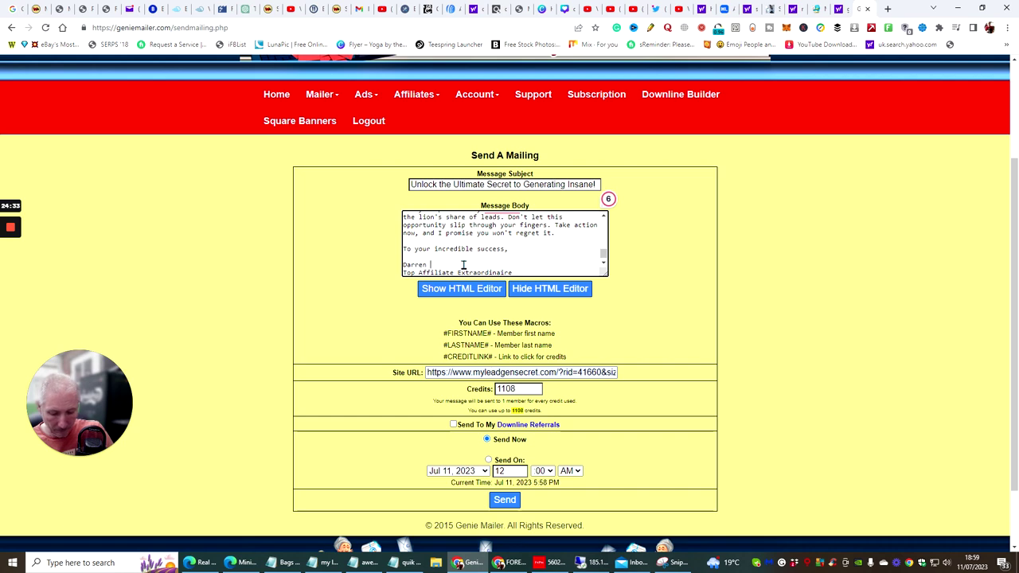
text(rown)
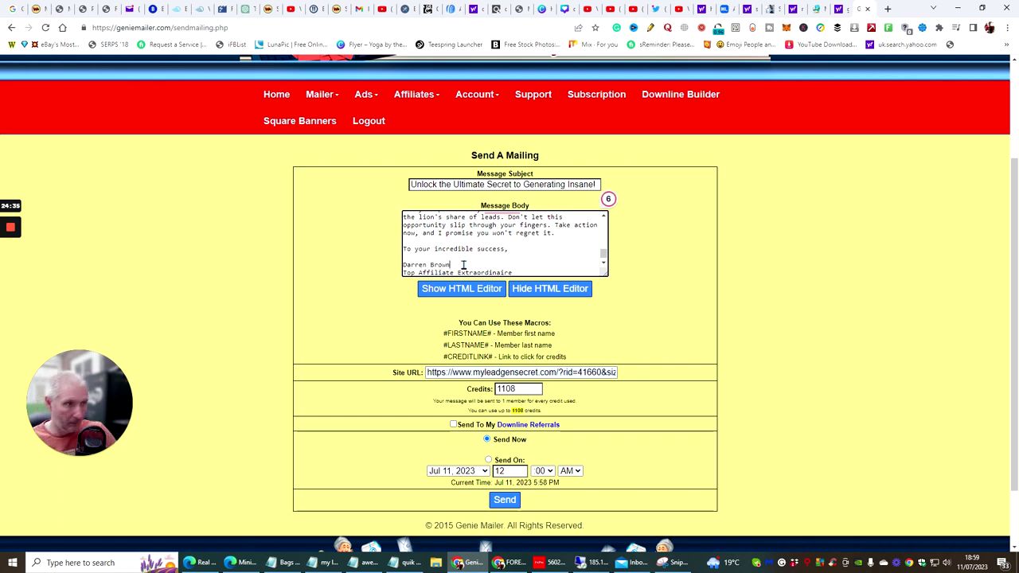
Enlarge the message body box and delete the "[Insert Affiliate Link]" placeholder line from the email text.
drag(603, 273, 638, 508)
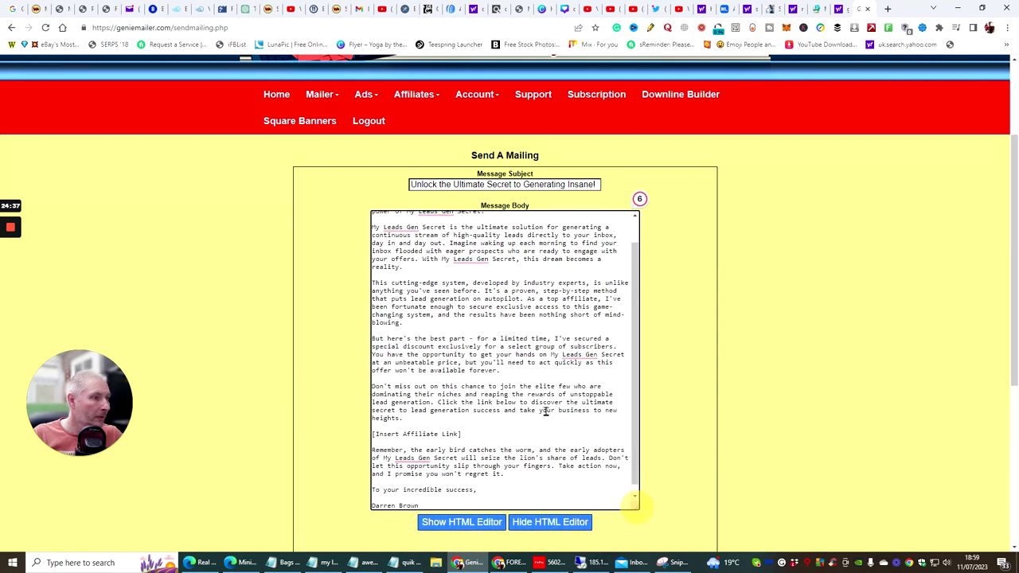
scroll(501, 348, up, 1)
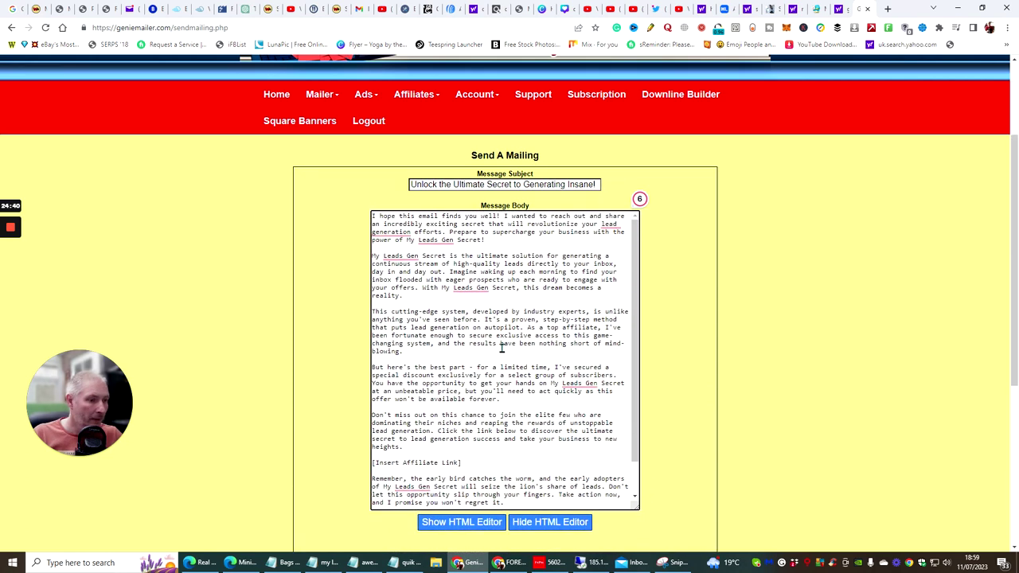
drag(461, 462, 371, 465)
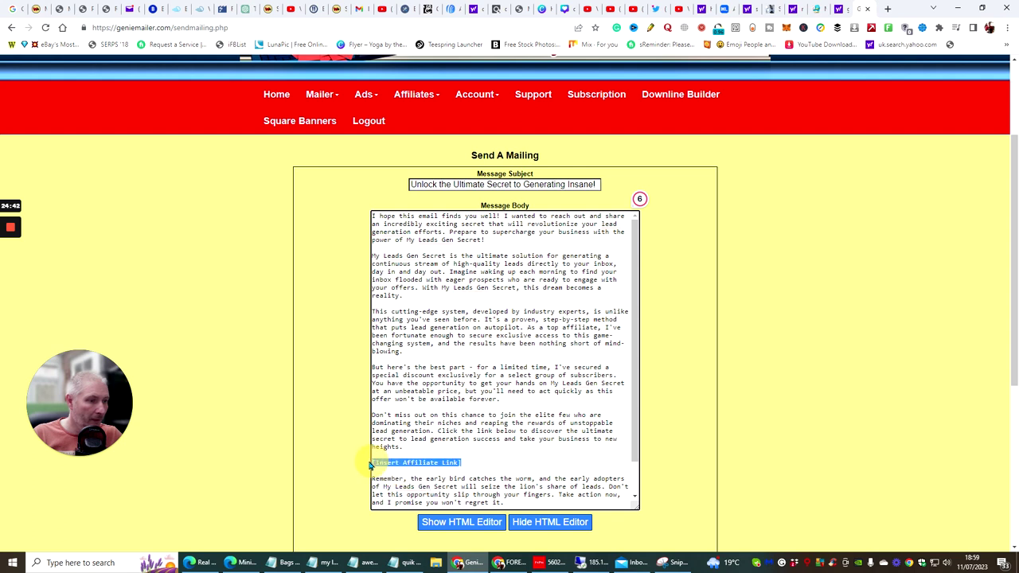
key(Delete)
key(Delete)
key(Delete)
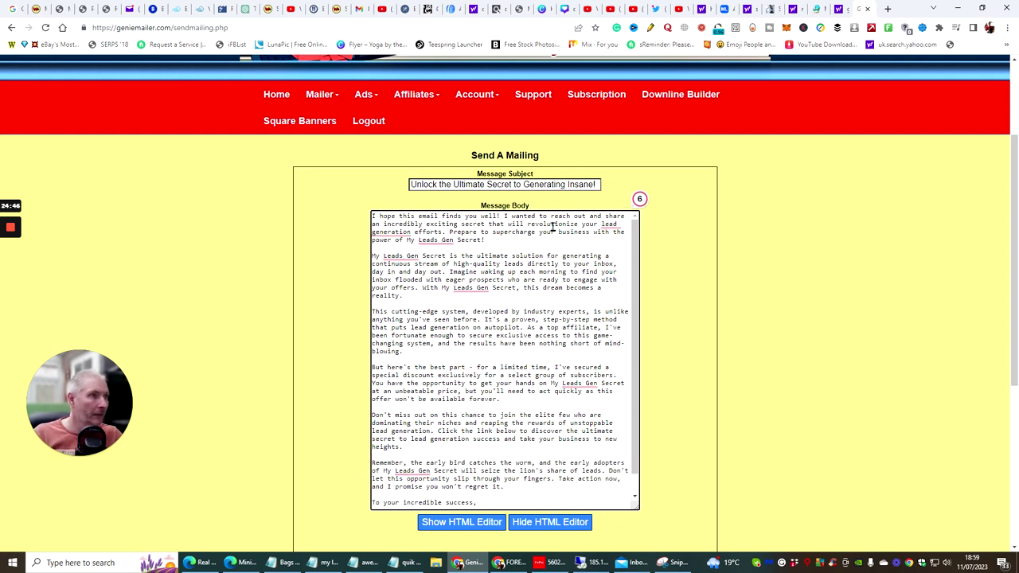
Send the Genie Mailer mailing immediately and confirm the site once the page check is done.
scroll(667, 243, down, 3)
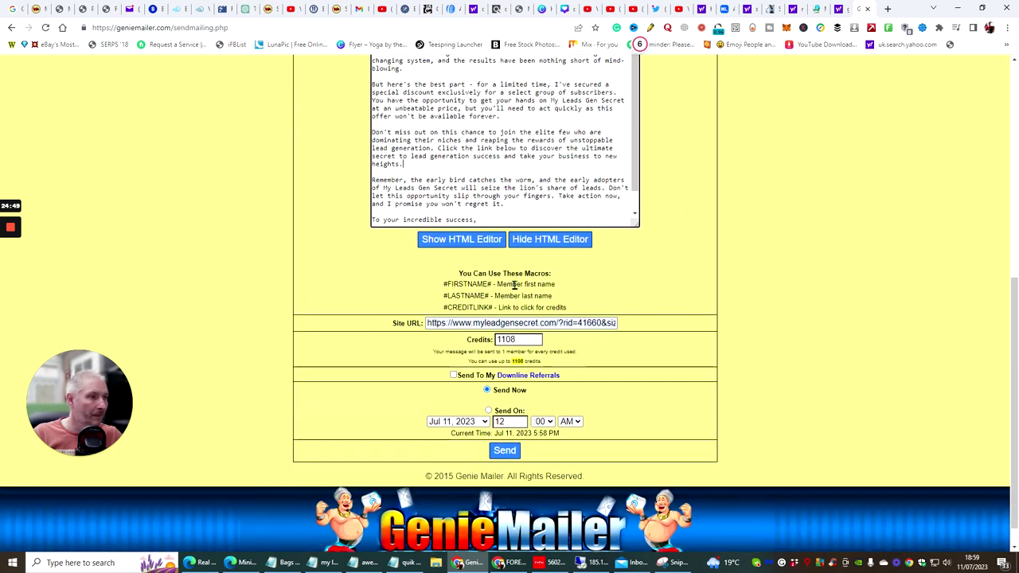
click(508, 451)
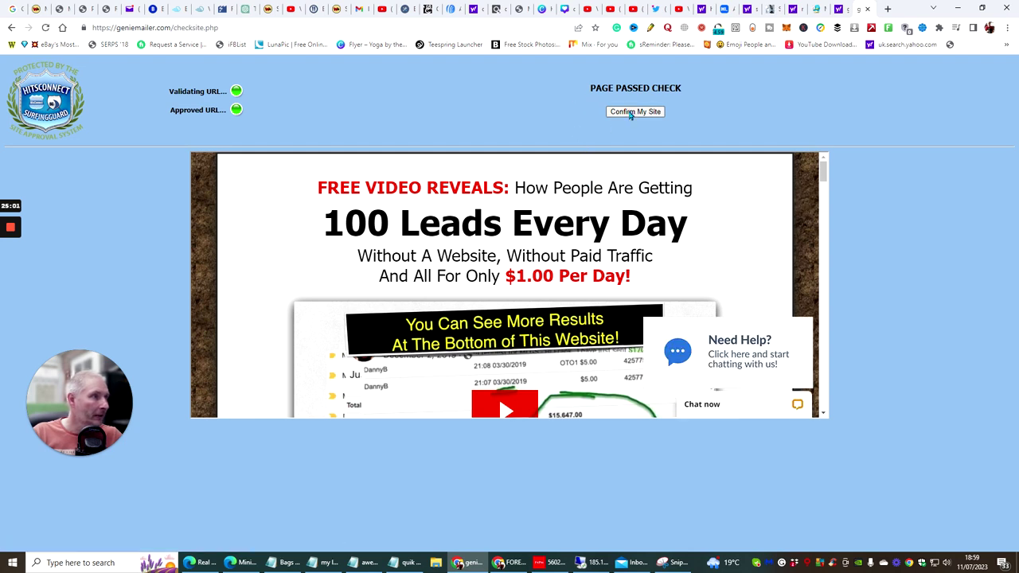
click(633, 112)
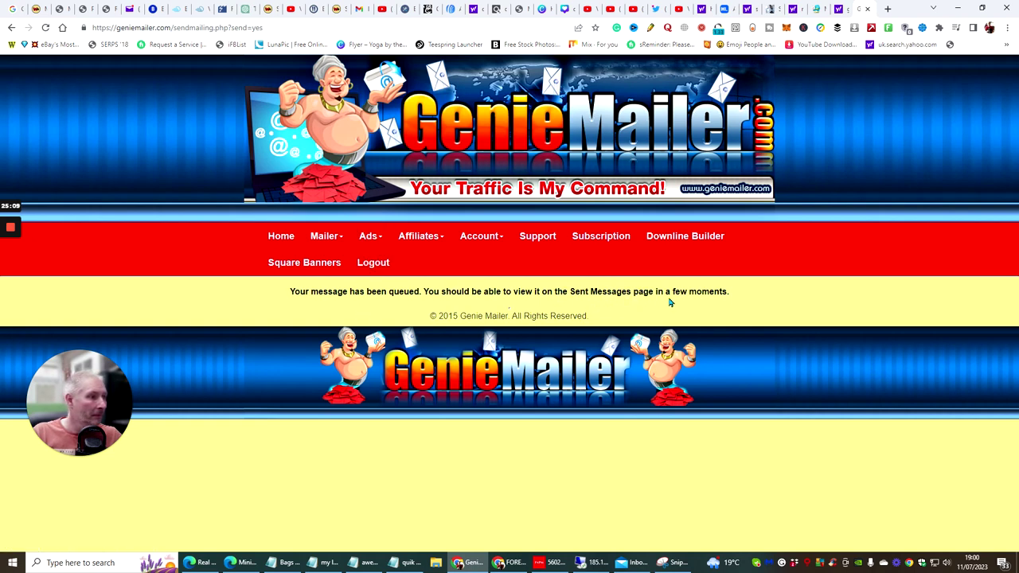
View the Sent Messages page to check the new mailing's sending status and the results of earlier mailings.
click(326, 237)
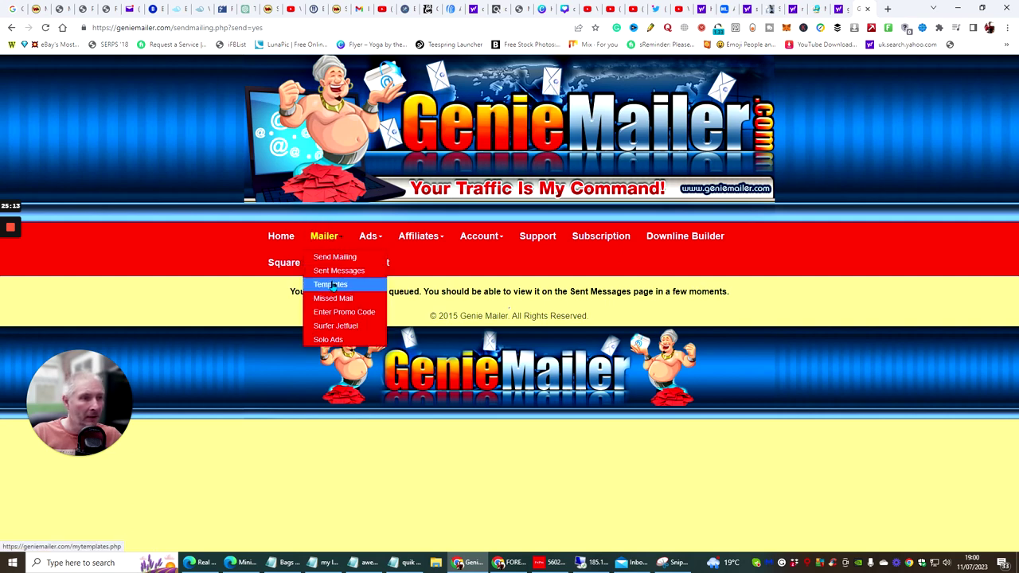
click(330, 270)
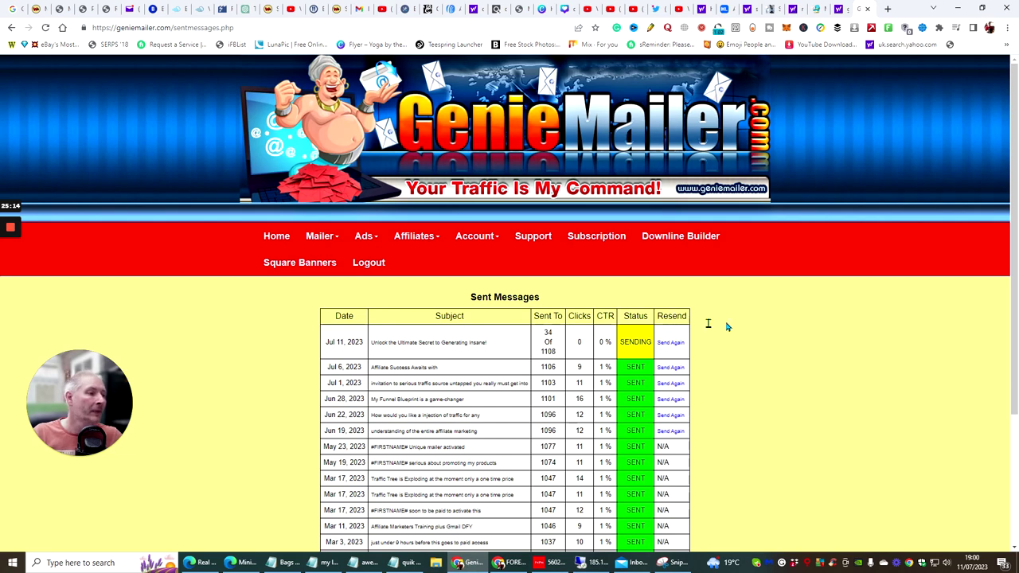
scroll(744, 302, down, 2)
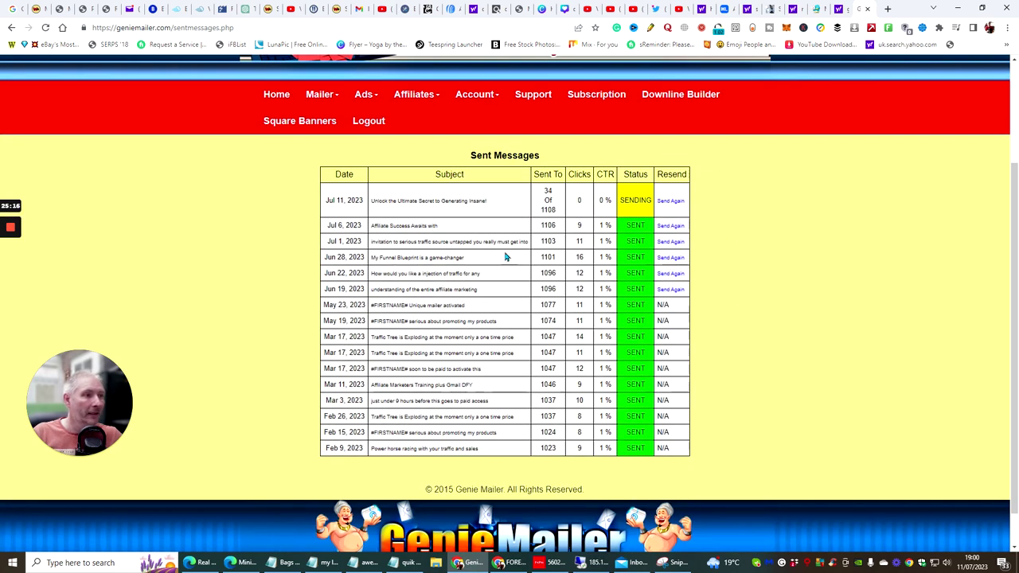
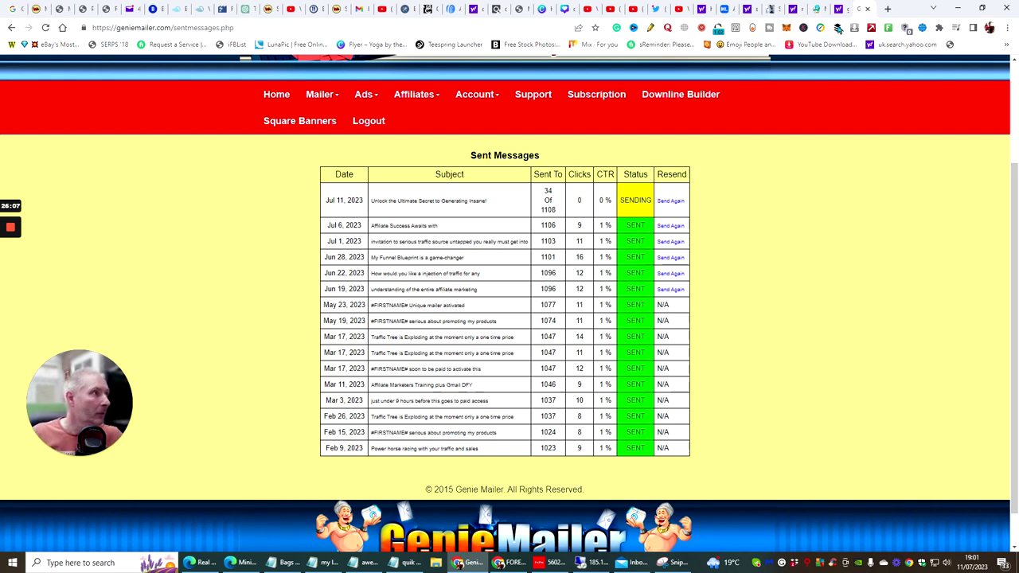
Search for "referral frenzy login" in a new browser tab to reach the Referral Frenzy site.
click(888, 10)
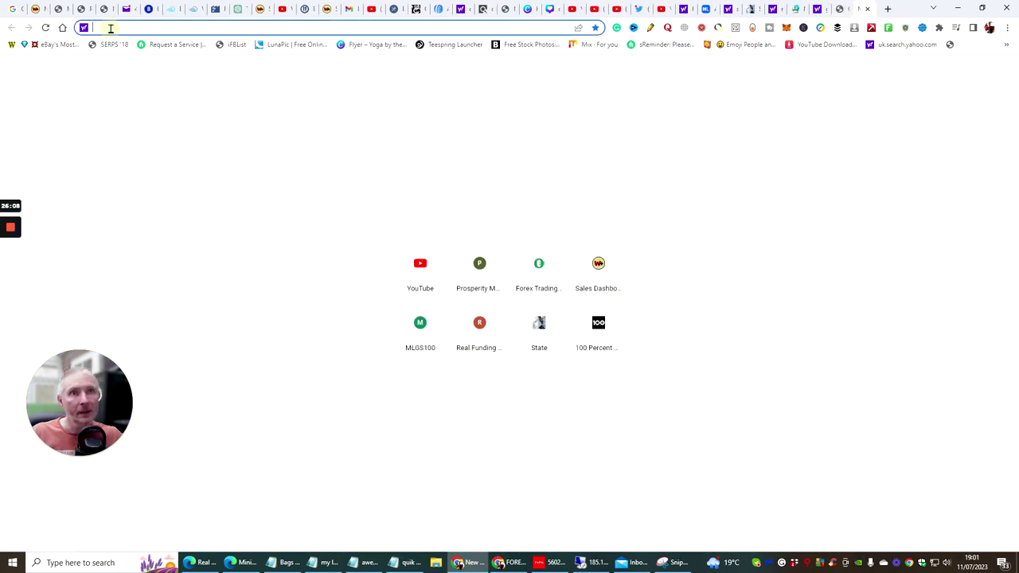
text(reffer)
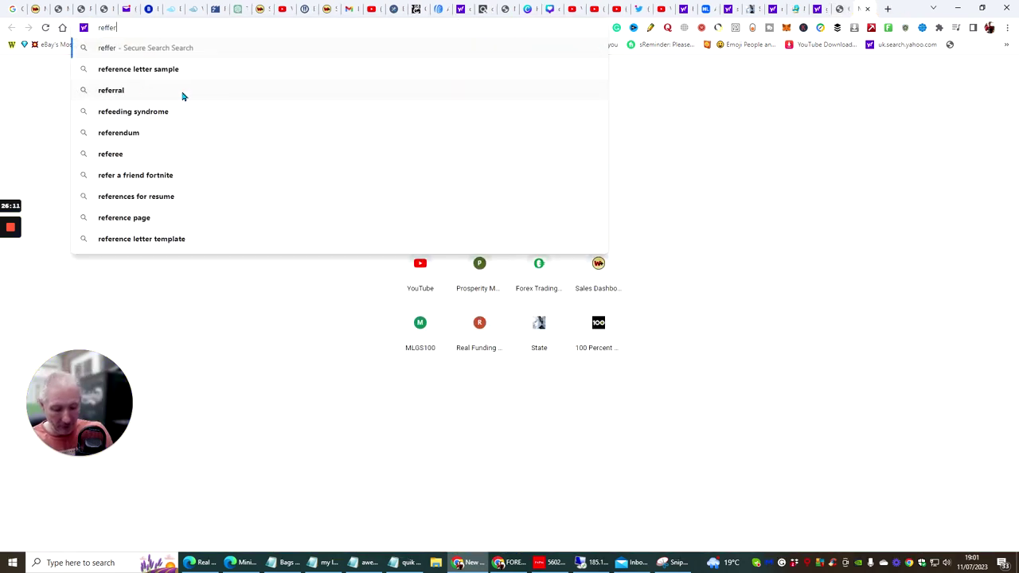
text(al)
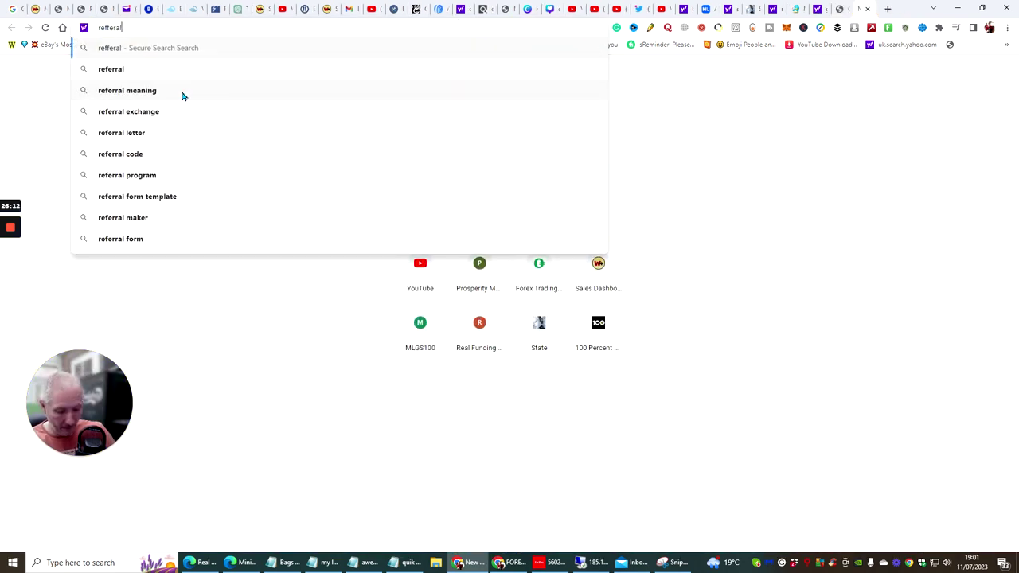
text( frenzy)
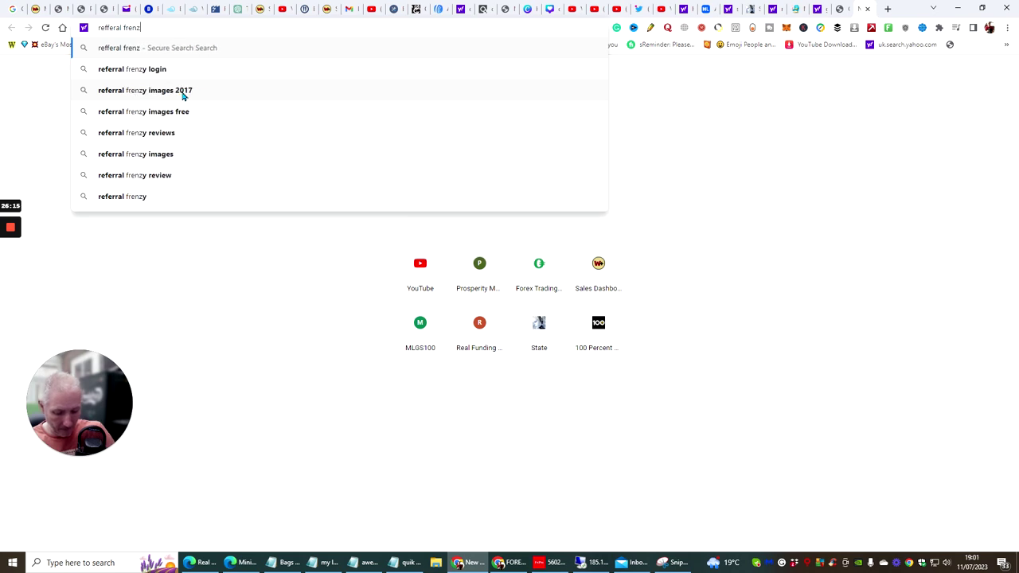
click(155, 71)
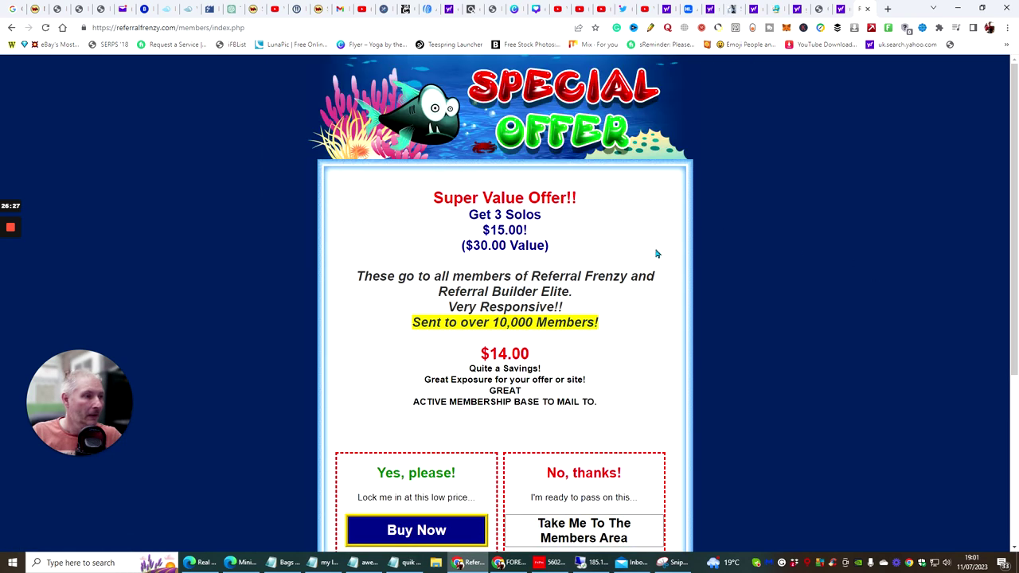
Decline the three-solo special offer and skip the recommended LeadsLeap page to enter the Referral Frenzy members area.
scroll(591, 246, down, 3)
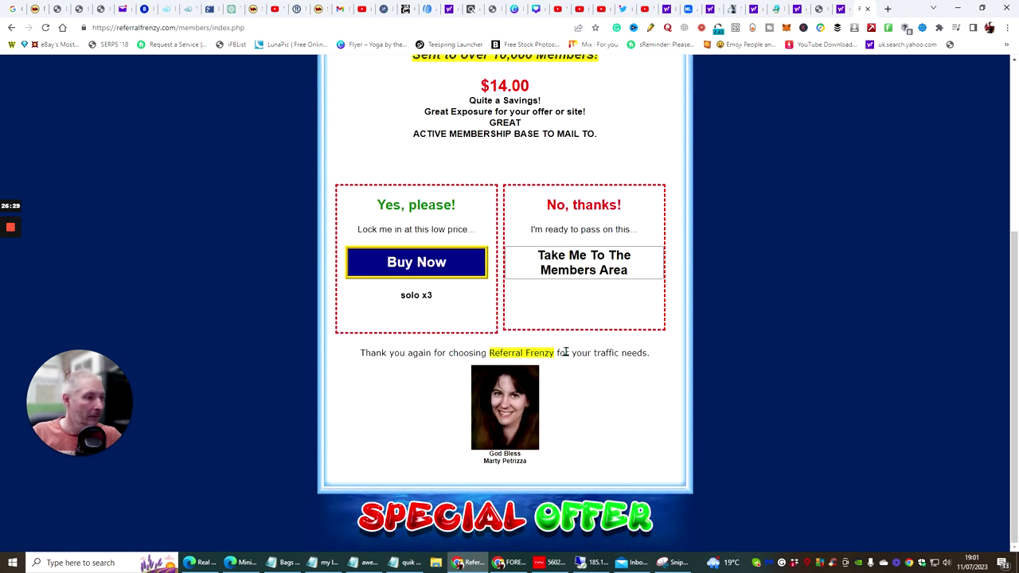
click(575, 265)
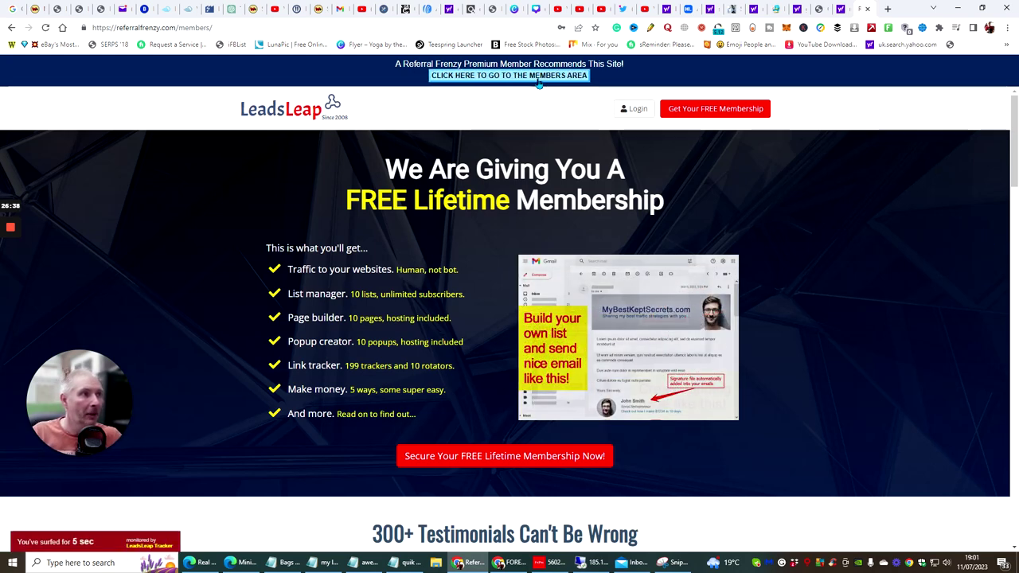
click(539, 77)
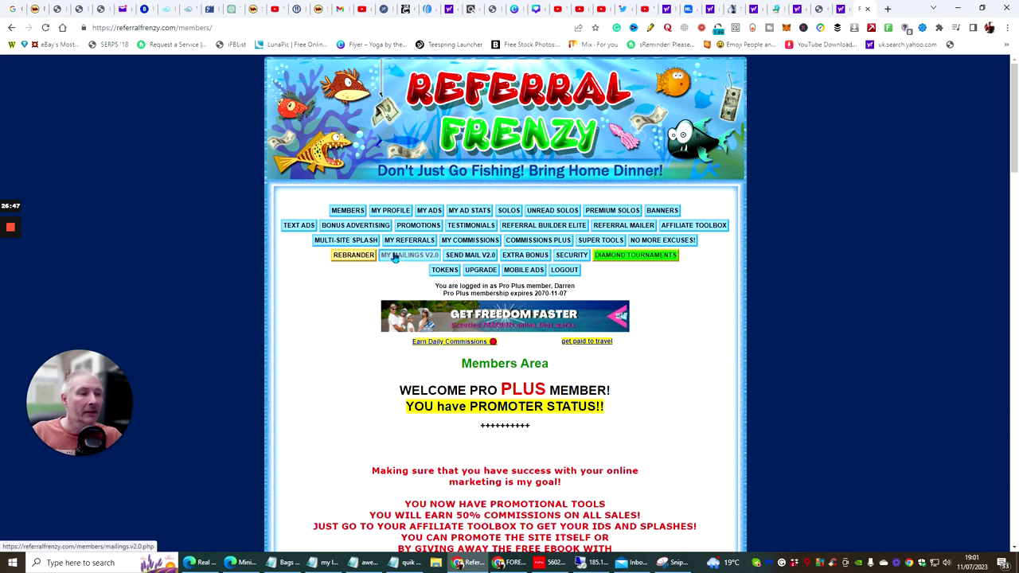
Go to the stored mailer ads page and find the form for composing a new plain text message.
click(425, 213)
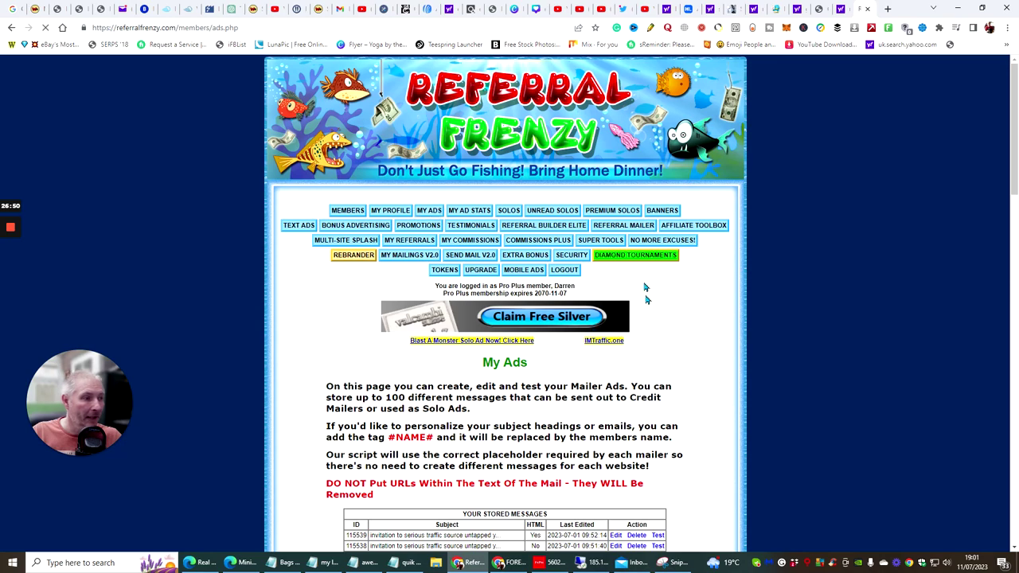
scroll(646, 291, down, 15)
scroll(480, 239, down, 12)
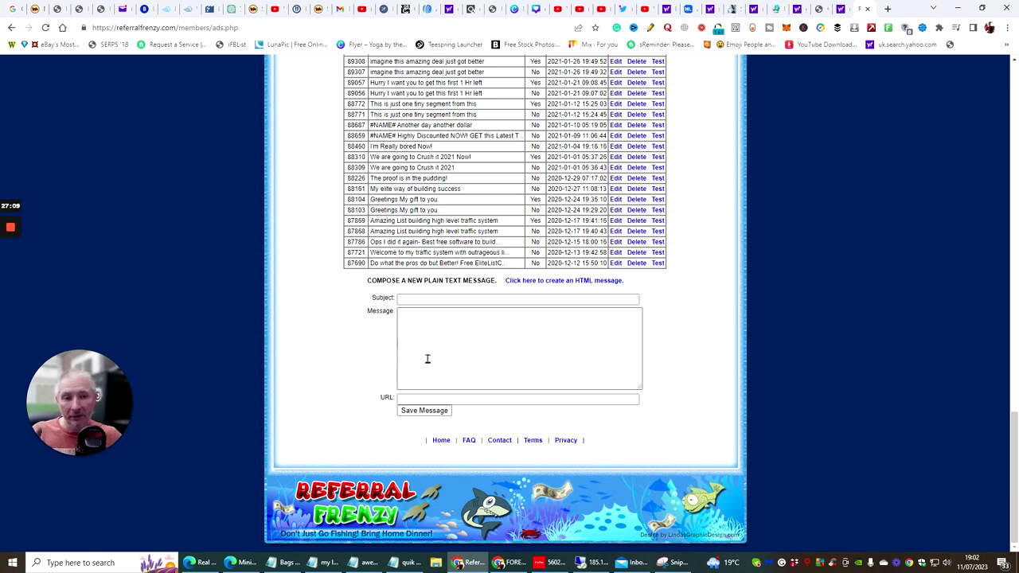
Copy the subject "Unlock the Ultimate Secret to Generating Insane Leads!" from ChatGPT into the new Referral Frenzy message's subject.
click(230, 10)
right_click(486, 282)
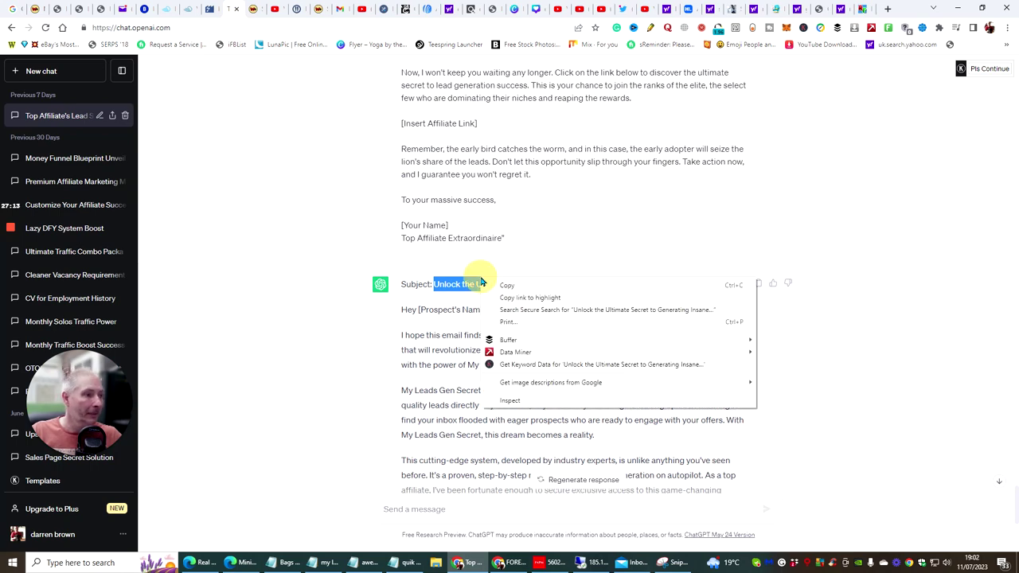
click(502, 285)
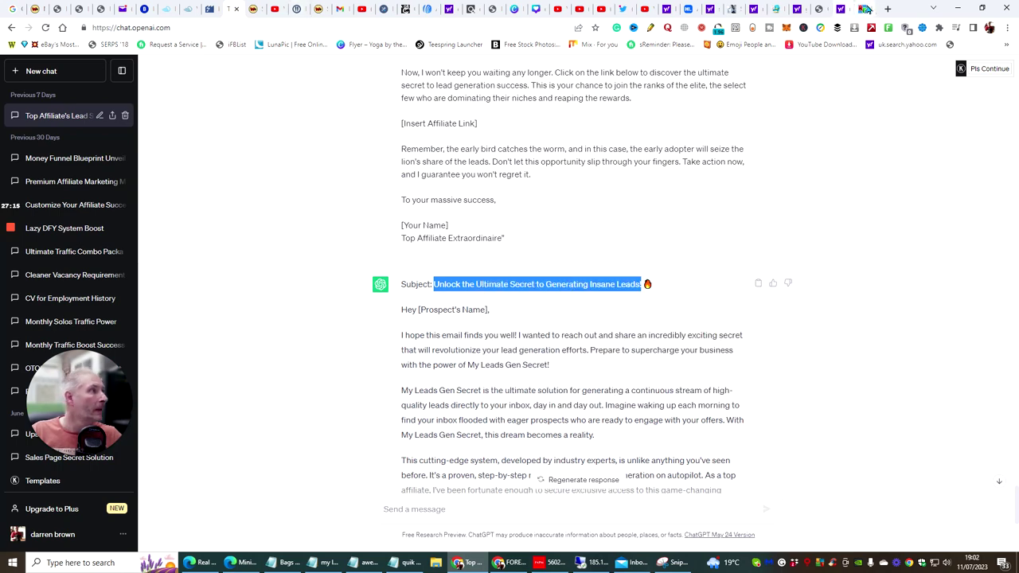
click(861, 9)
click(414, 299)
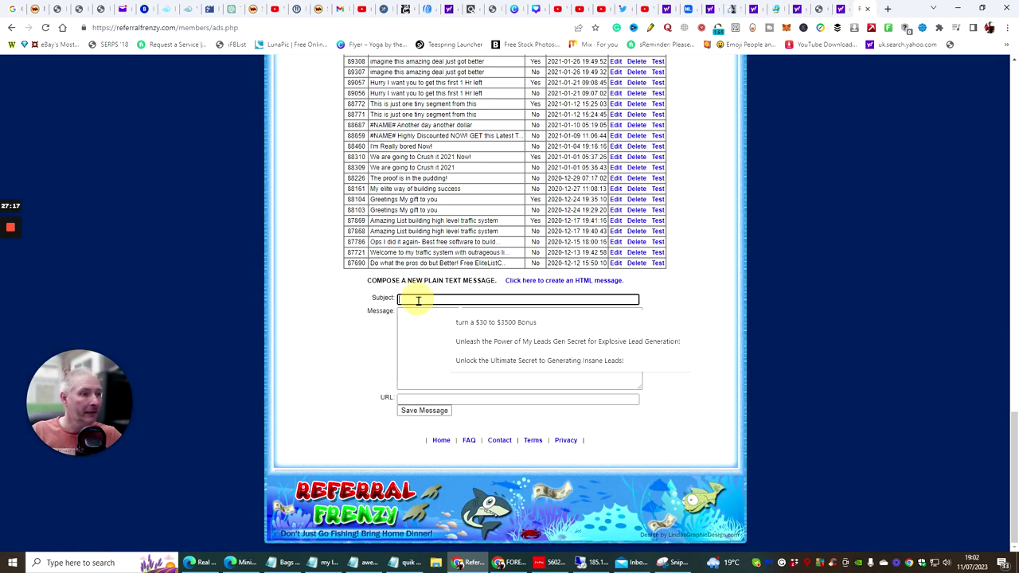
right_click(415, 299)
click(443, 398)
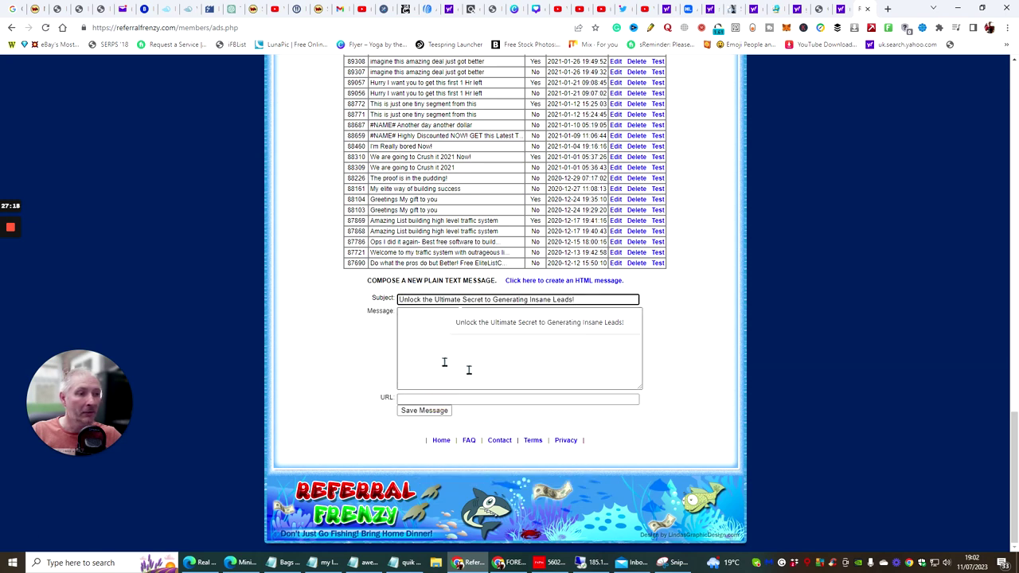
click(504, 375)
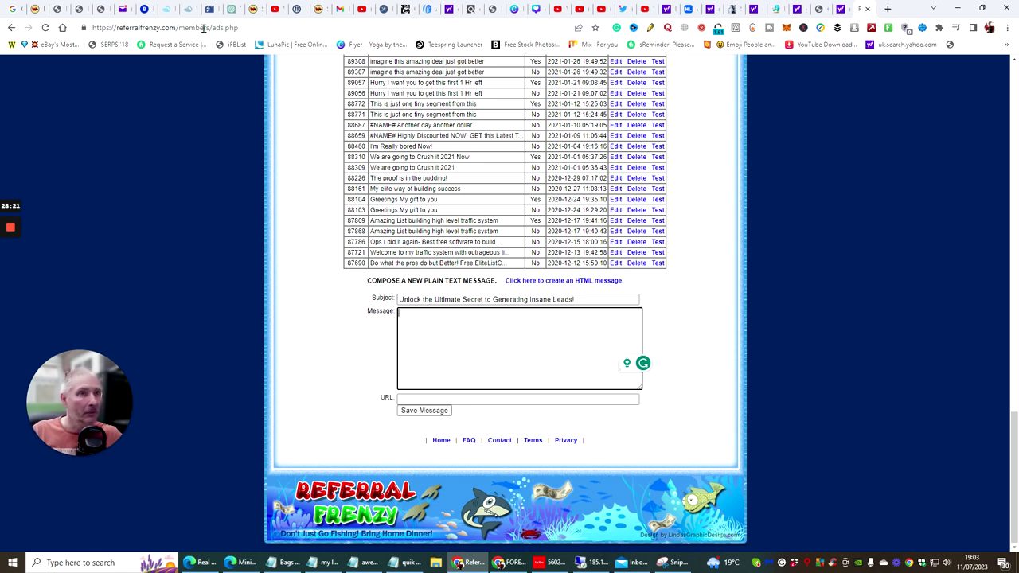
Copy the full email body from ChatGPT, from the "Hey [Prospect's Name]" greeting through the sign-off, into the Referral Frenzy message as plain text.
click(229, 9)
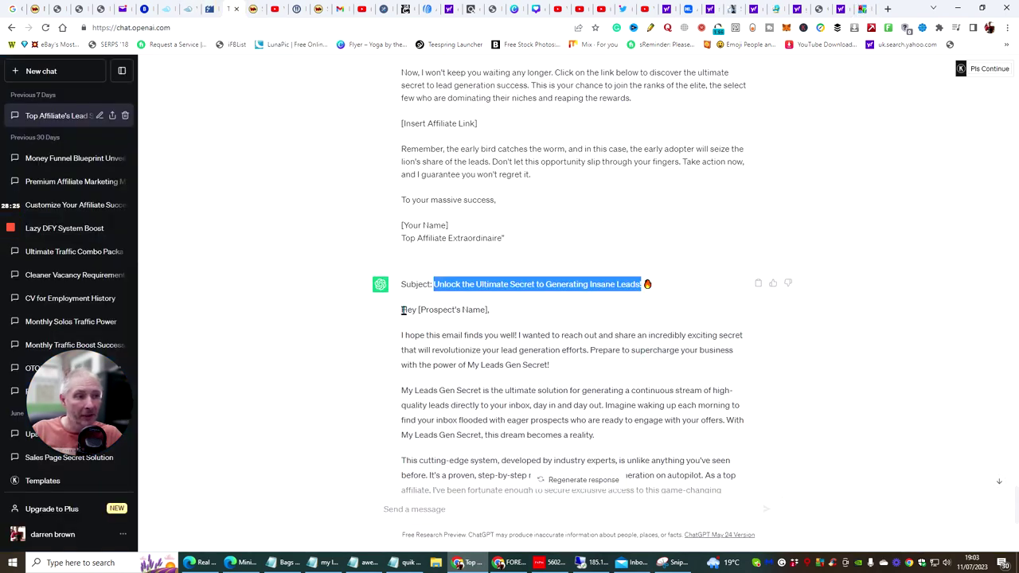
drag(402, 311, 591, 447)
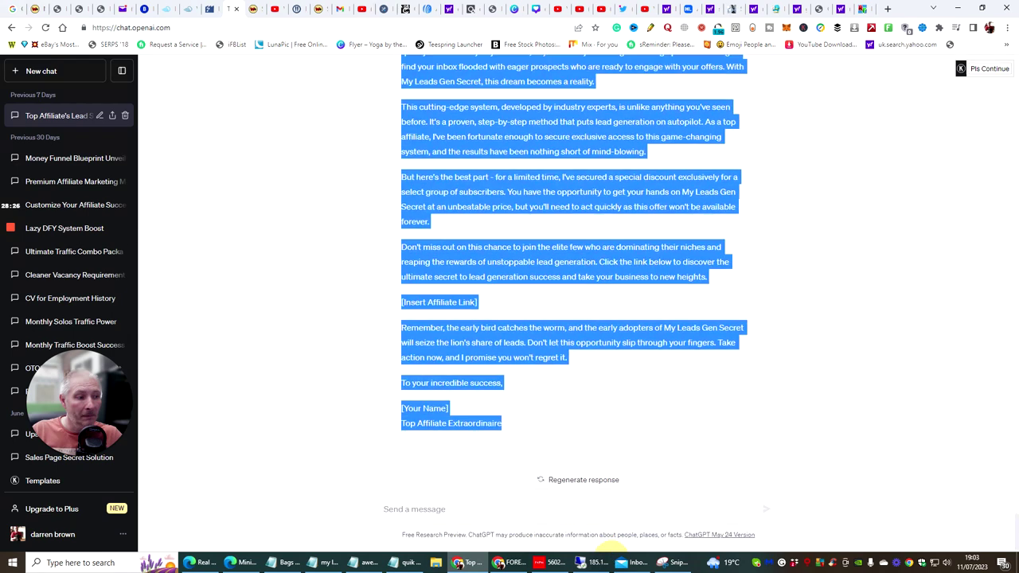
right_click(534, 413)
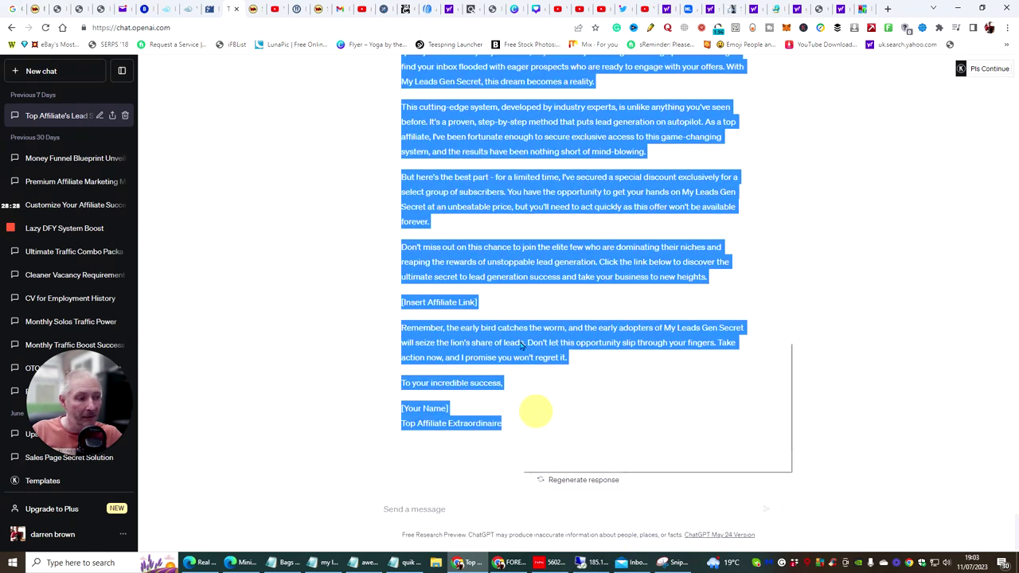
click(541, 349)
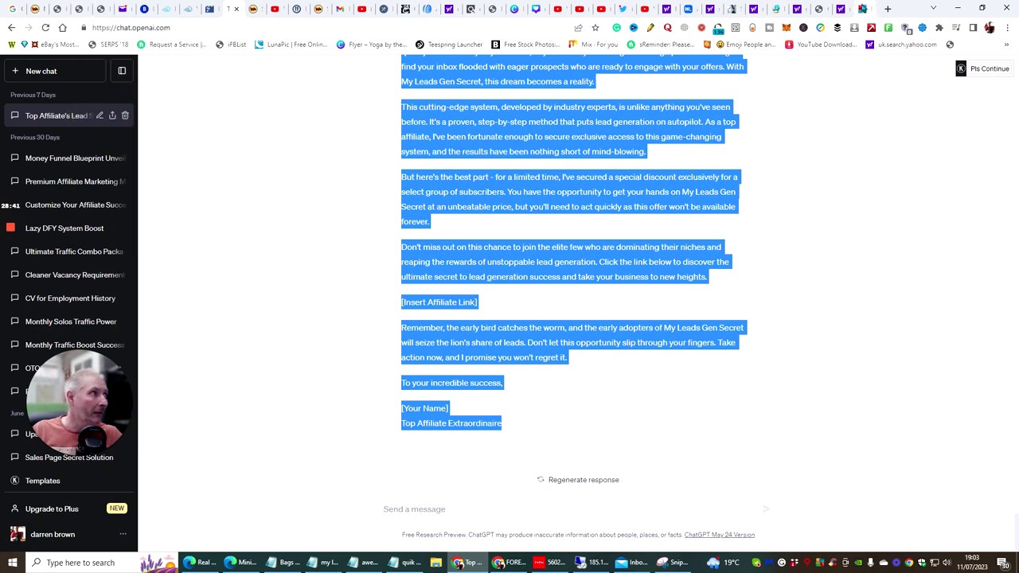
click(863, 10)
click(428, 328)
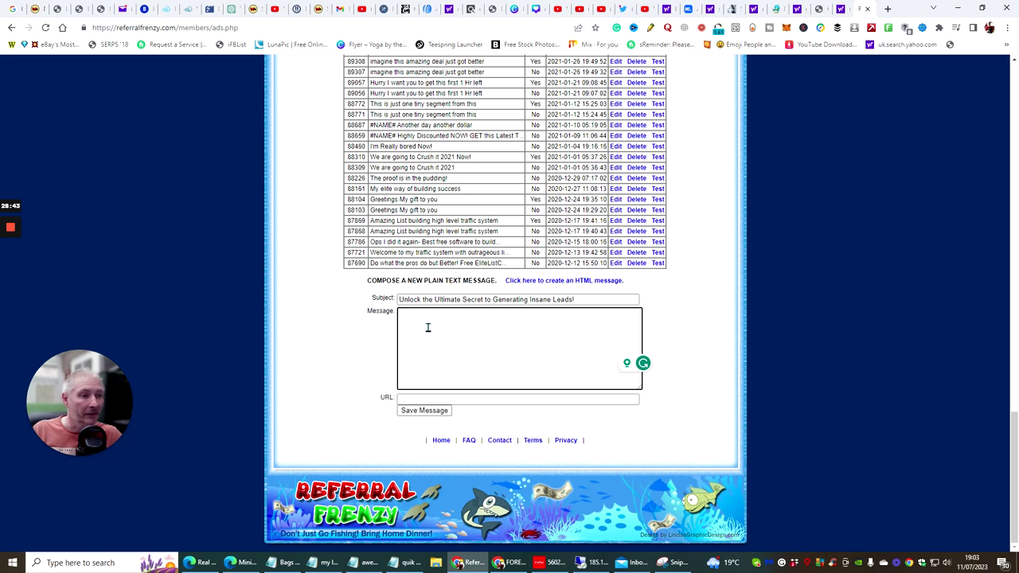
right_click(428, 328)
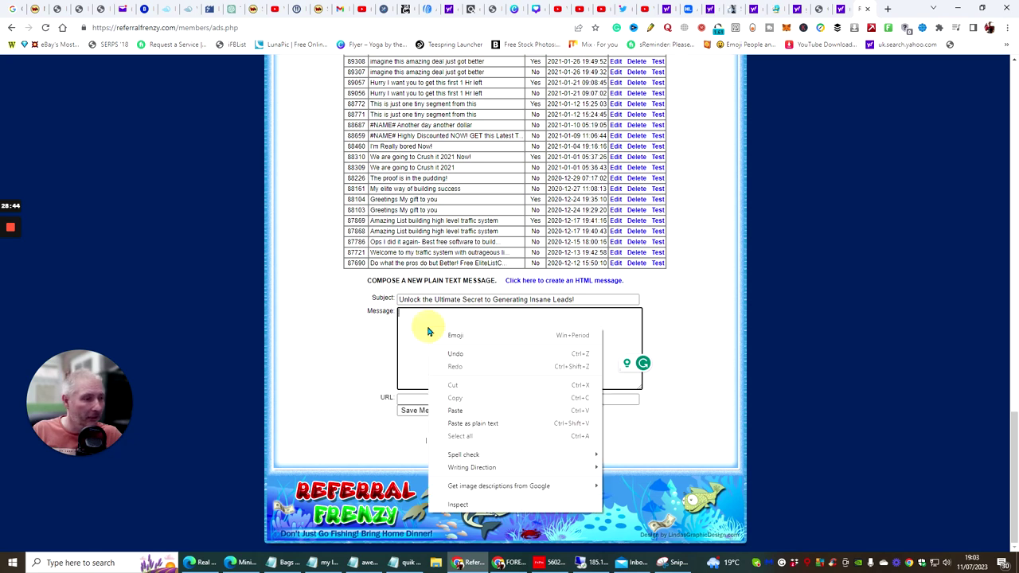
click(456, 423)
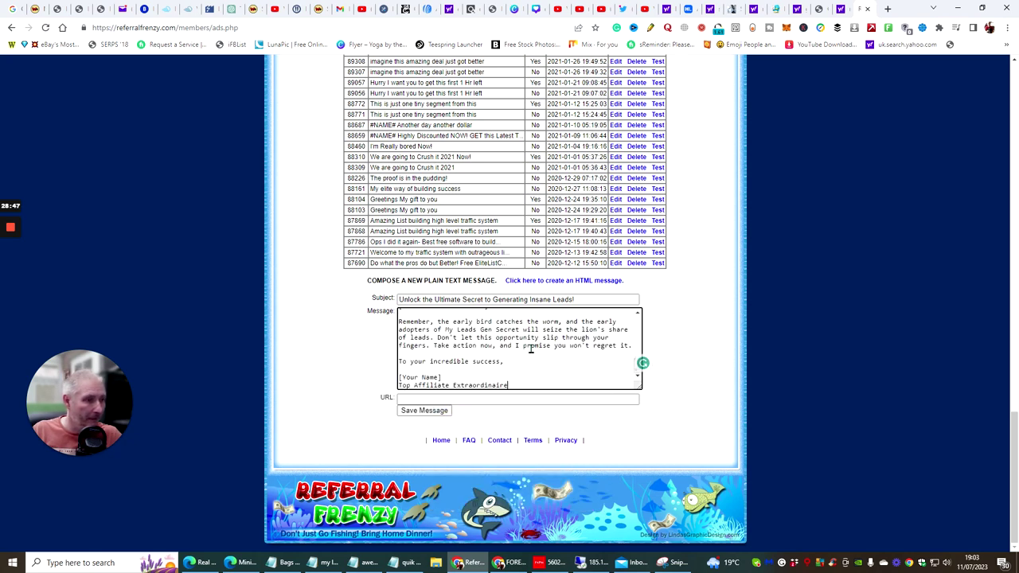
Replace the [Your Name] placeholder in the sign-off with the sender's full name and make the message box taller.
drag(443, 377, 397, 378)
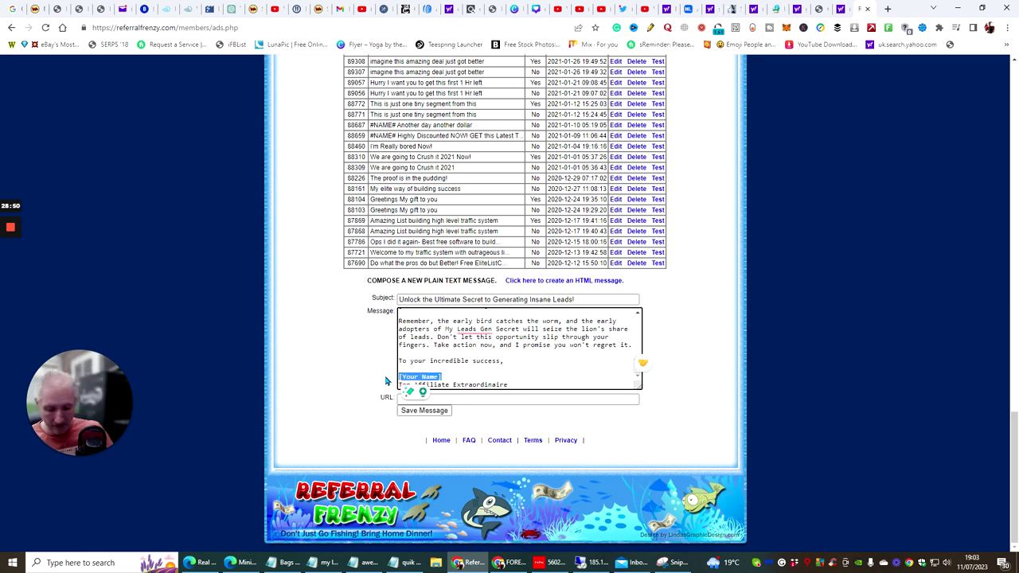
text(Darren)
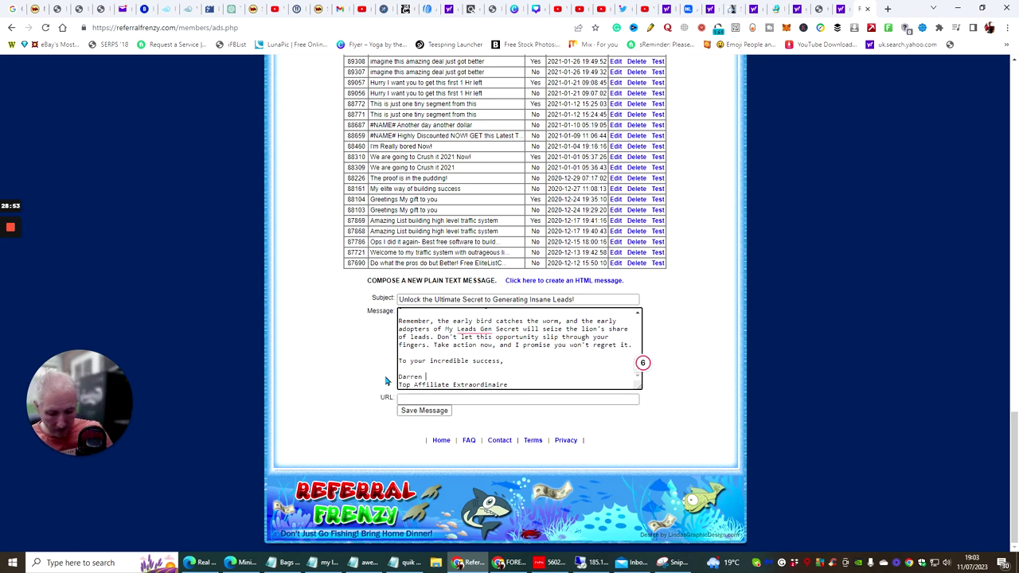
text( Brown)
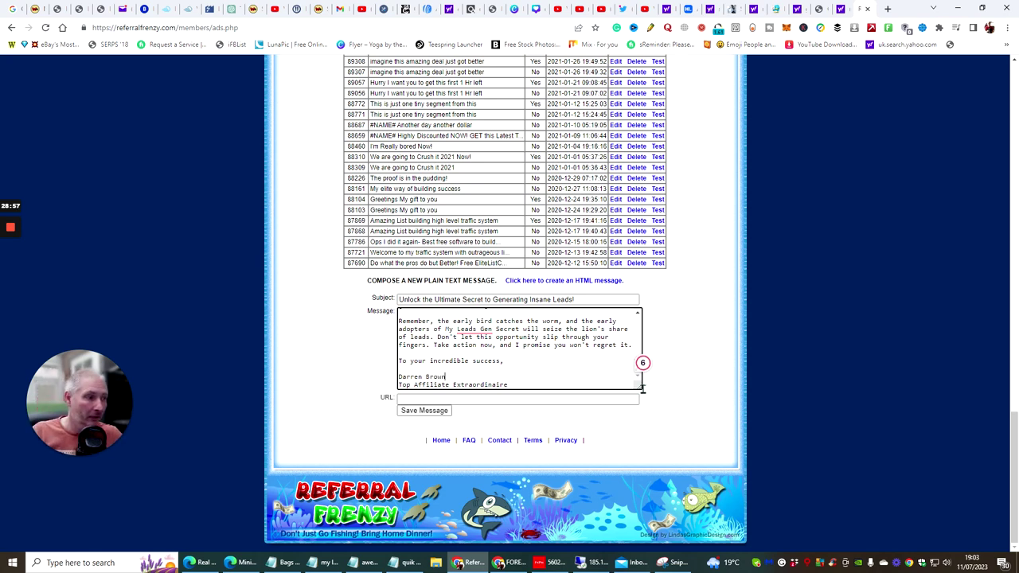
drag(639, 385, 647, 559)
key(F5)
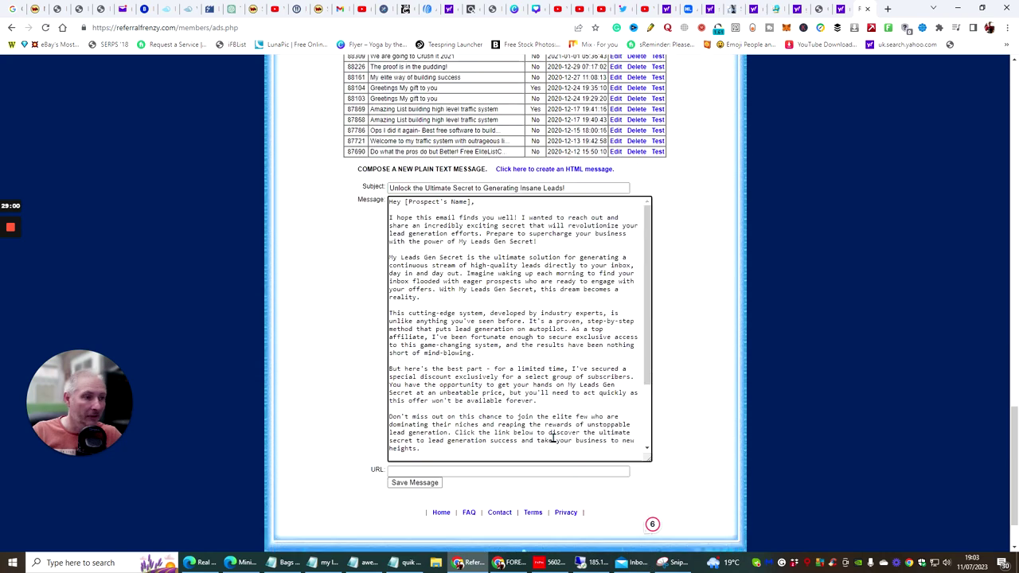
Delete the [Insert Affiliate Link] placeholder from the message and set its URL to the saved myleadgensecret.com affiliate link with src=leads100.
scroll(538, 404, down, 2)
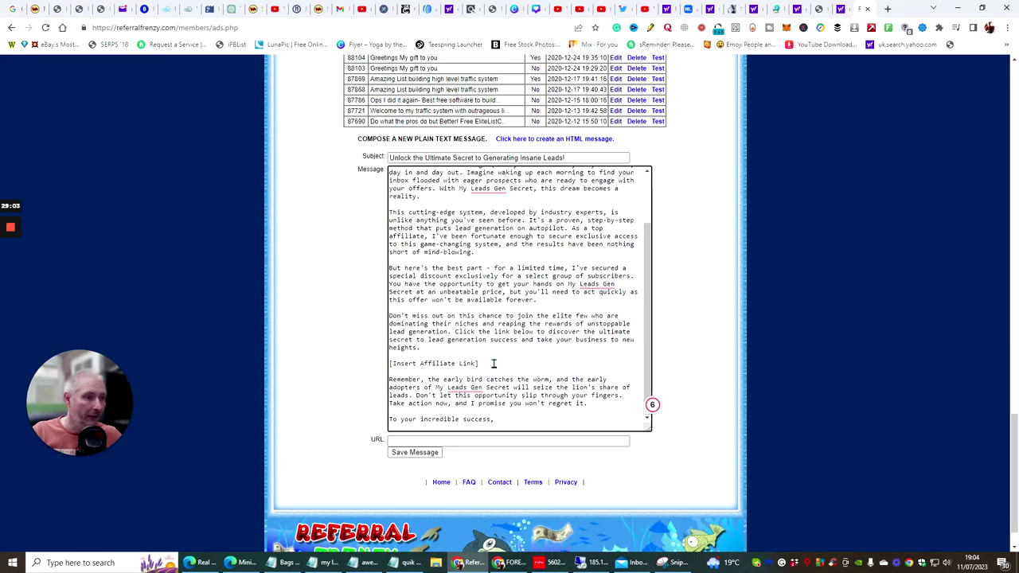
drag(494, 364, 390, 364)
key(BackSpace)
key(BackSpace)
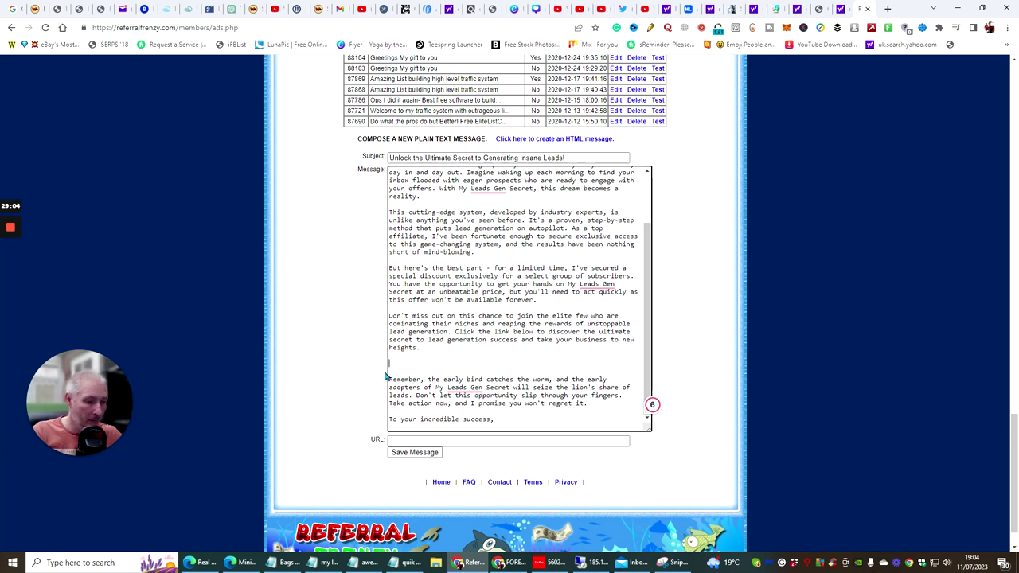
click(456, 443)
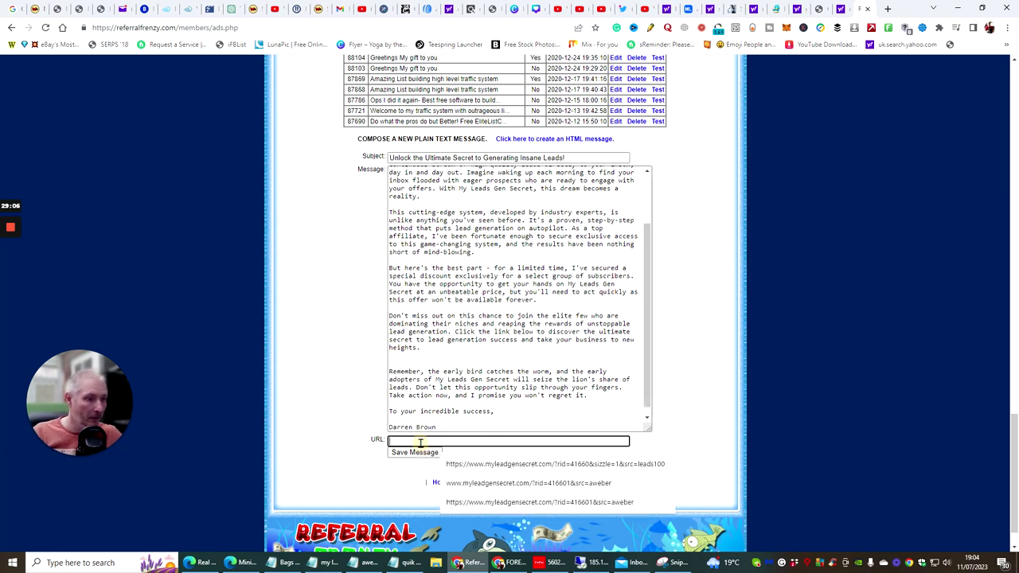
click(538, 468)
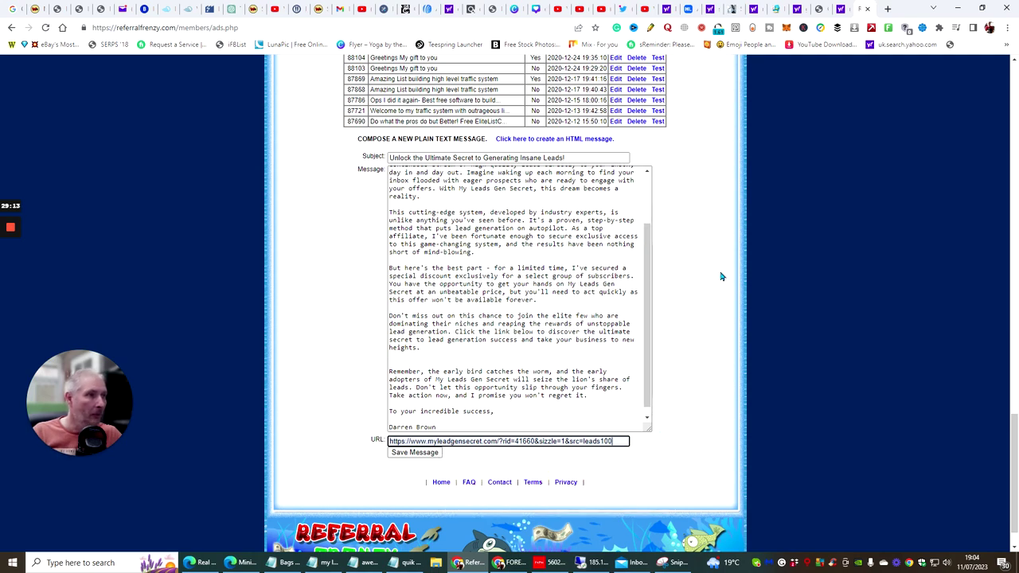
Copy the #NAME# personalization tag from the My Ads instructions.
scroll(721, 281, up, 4)
scroll(716, 262, up, 2)
scroll(717, 262, down, 6)
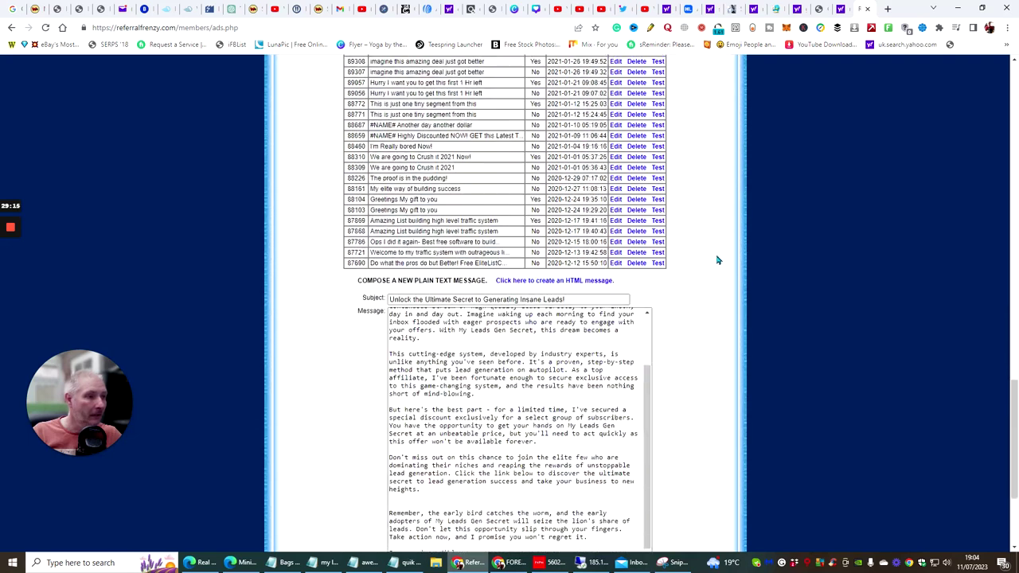
drag(649, 272, 629, 172)
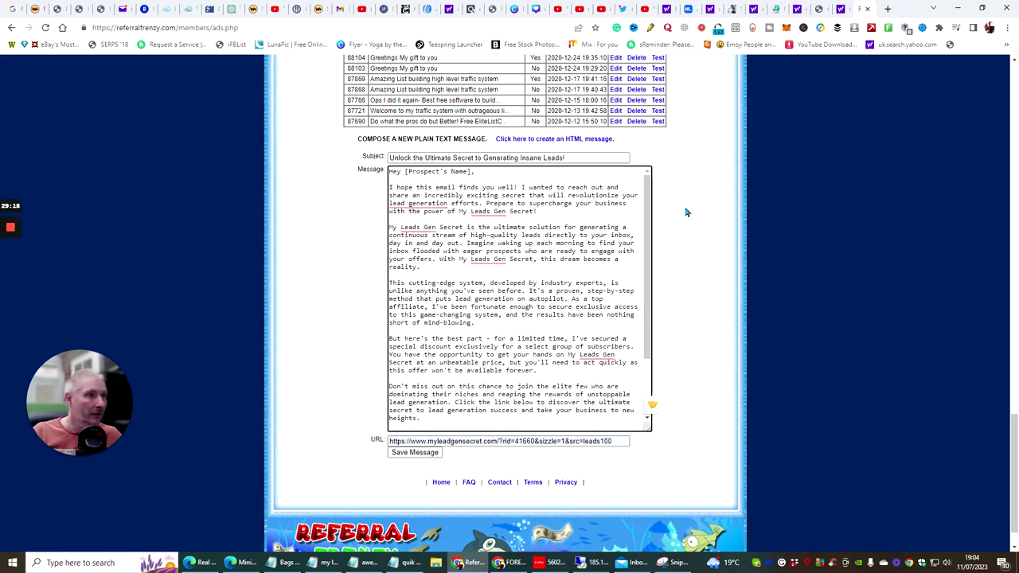
scroll(683, 214, up, 10)
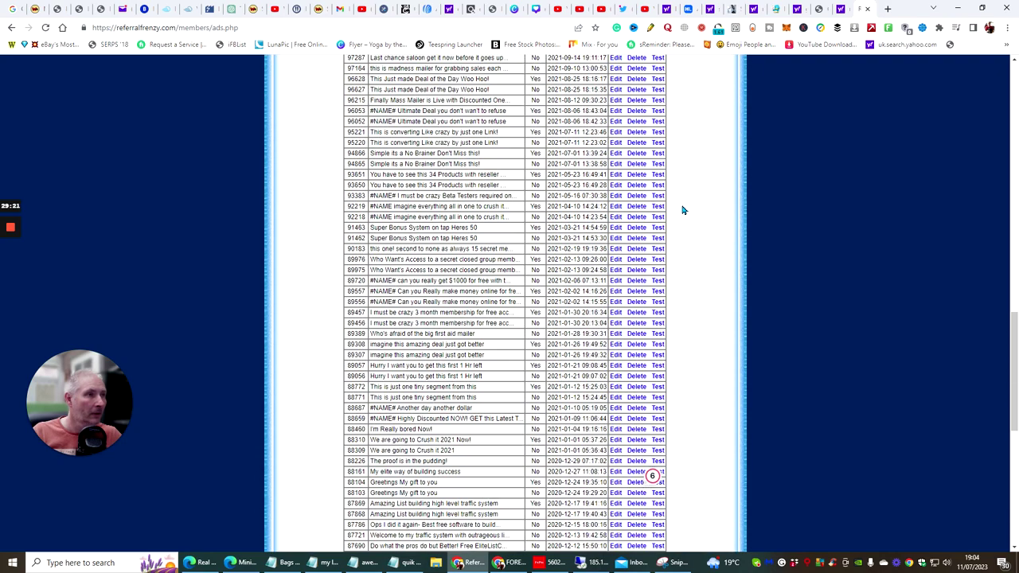
scroll(683, 210, up, 10)
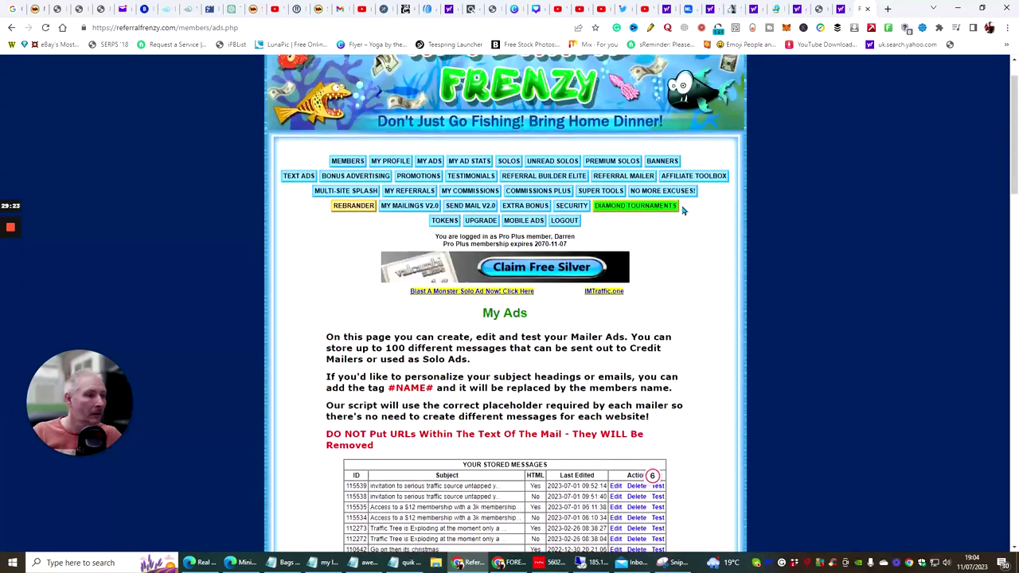
drag(388, 389, 434, 389)
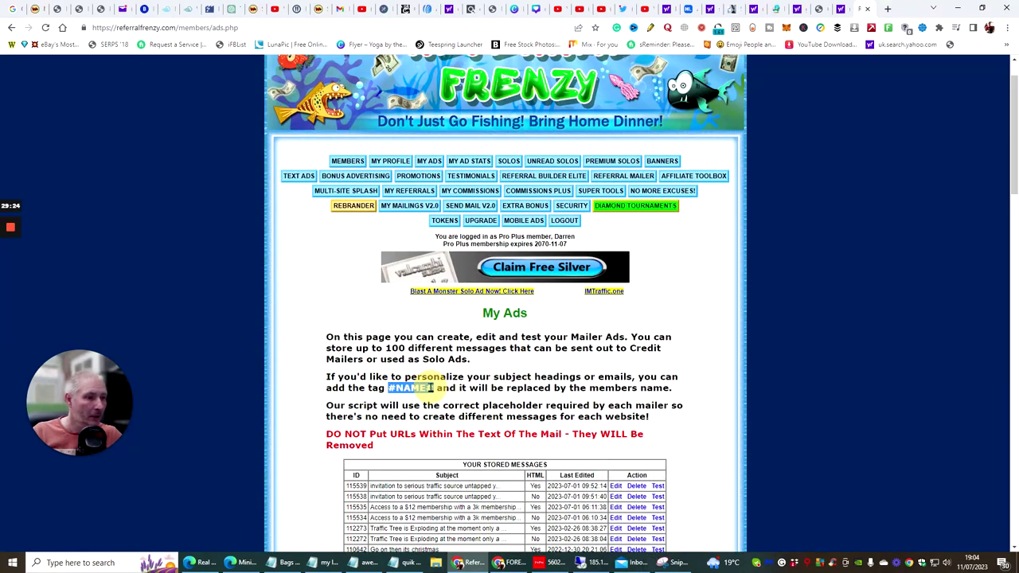
right_click(430, 389)
click(434, 396)
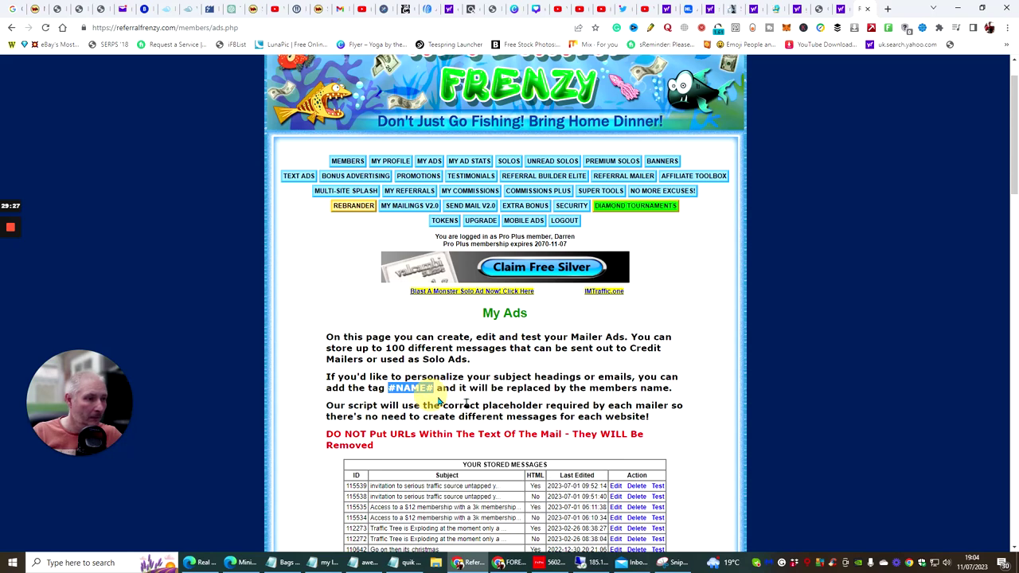
click(700, 380)
Replace the [Prospect's Name] placeholder in the message greeting with #NAME#.
scroll(712, 340, down, 5)
scroll(700, 342, down, 15)
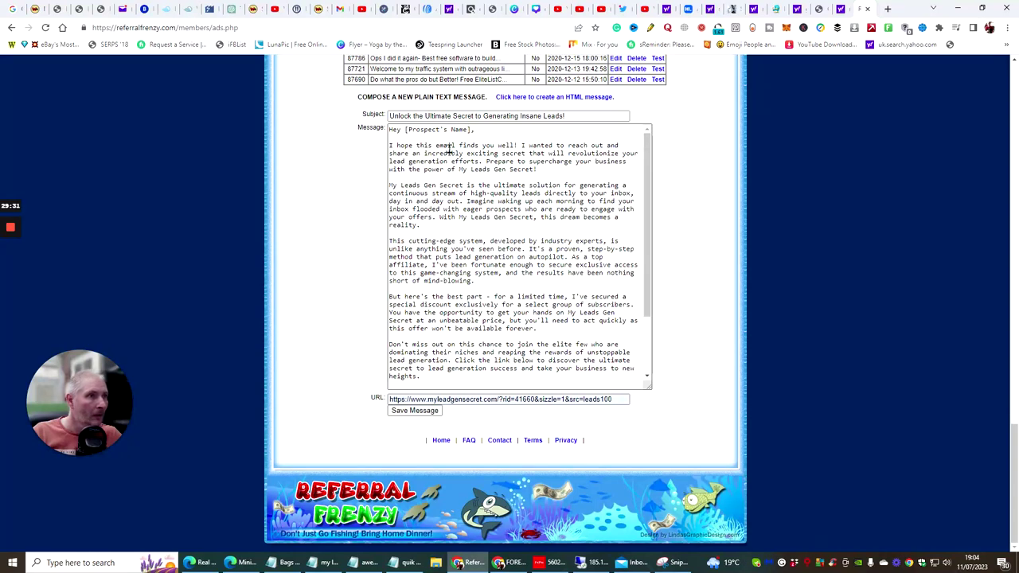
drag(404, 130, 469, 130)
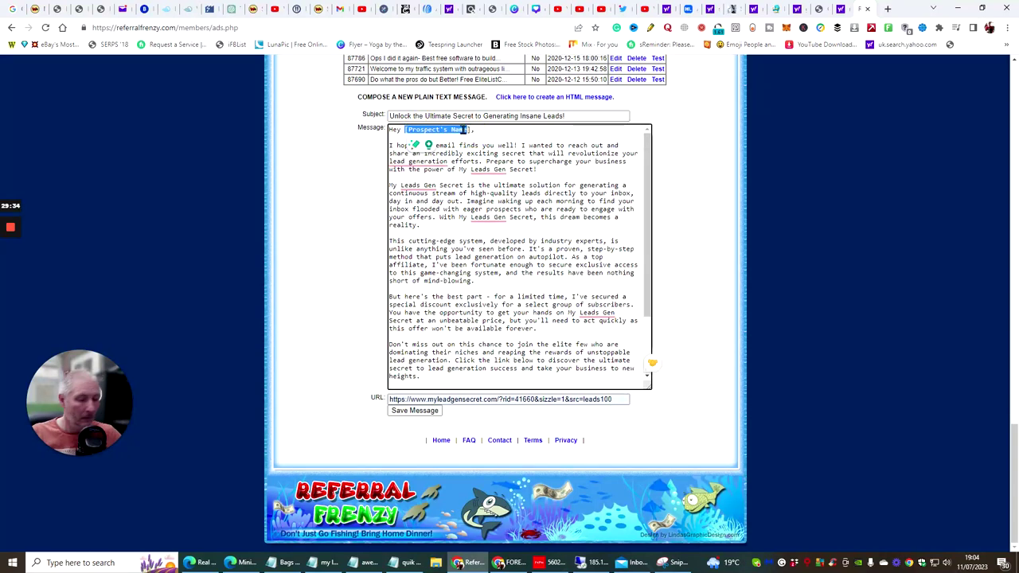
text(#NAME#)
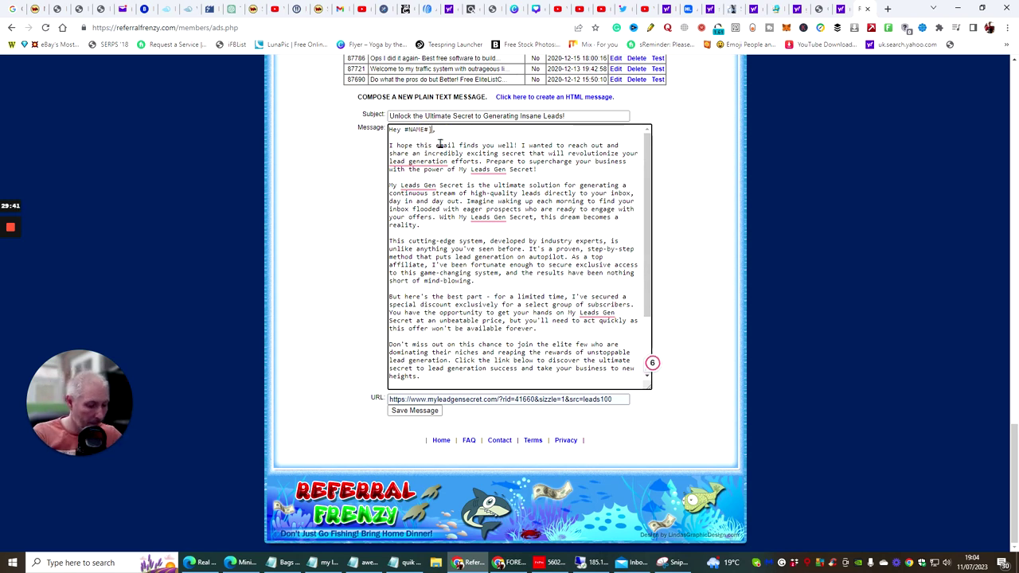
key(BackSpace)
Insert #NAME# and a space before the subject "Unlock the Ultimate Secret to Generating Insane Leads!" and save the plain text message.
click(390, 115)
key(ctrl+a)
drag(391, 116, 400, 132)
key(ctrl+v)
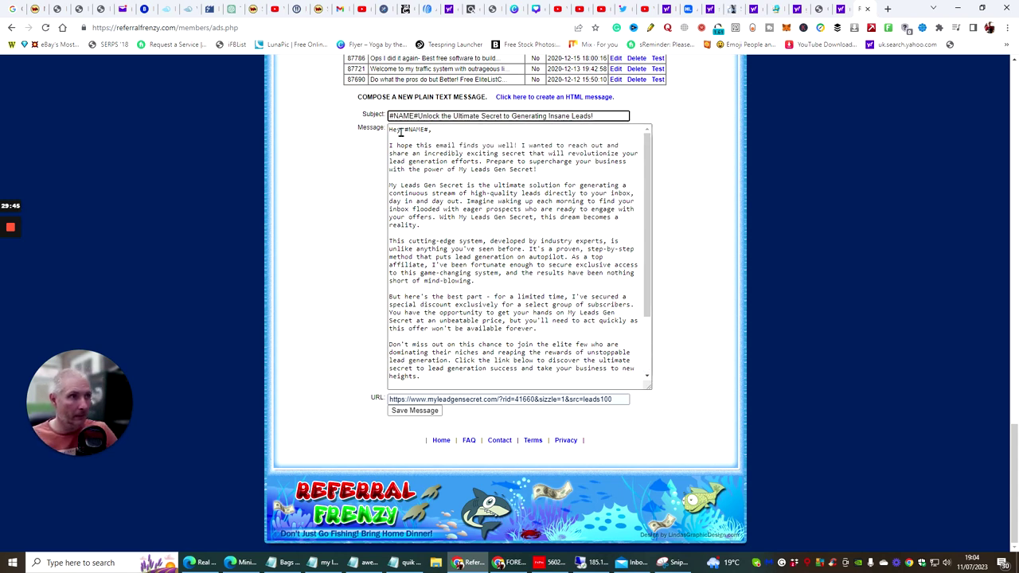
click(705, 153)
click(555, 344)
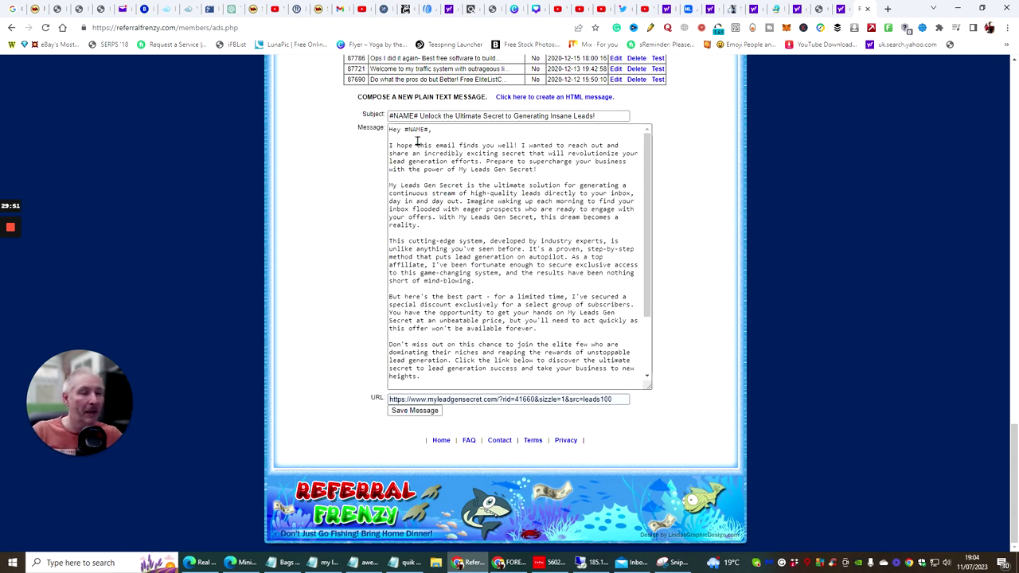
click(390, 116)
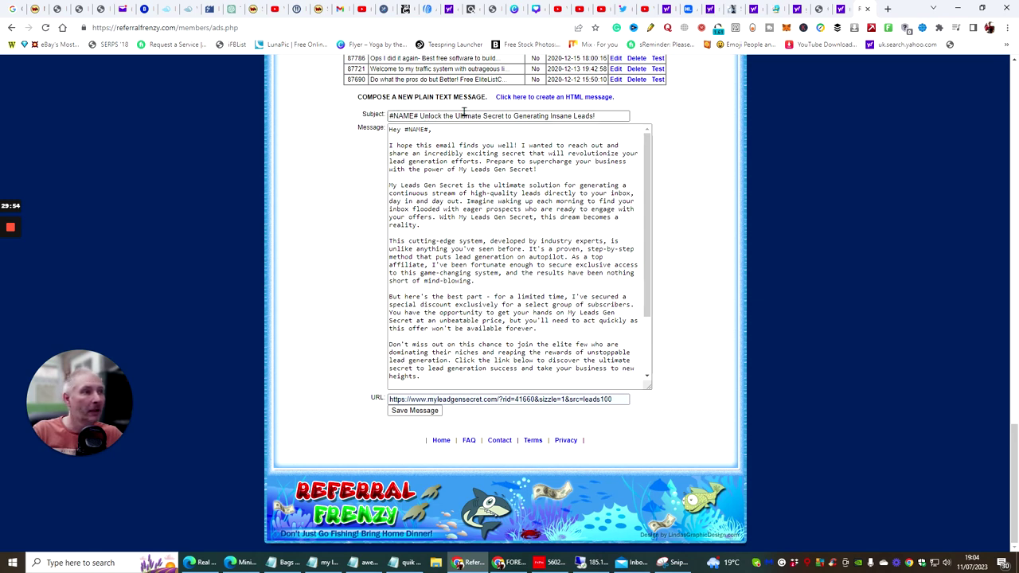
click(415, 411)
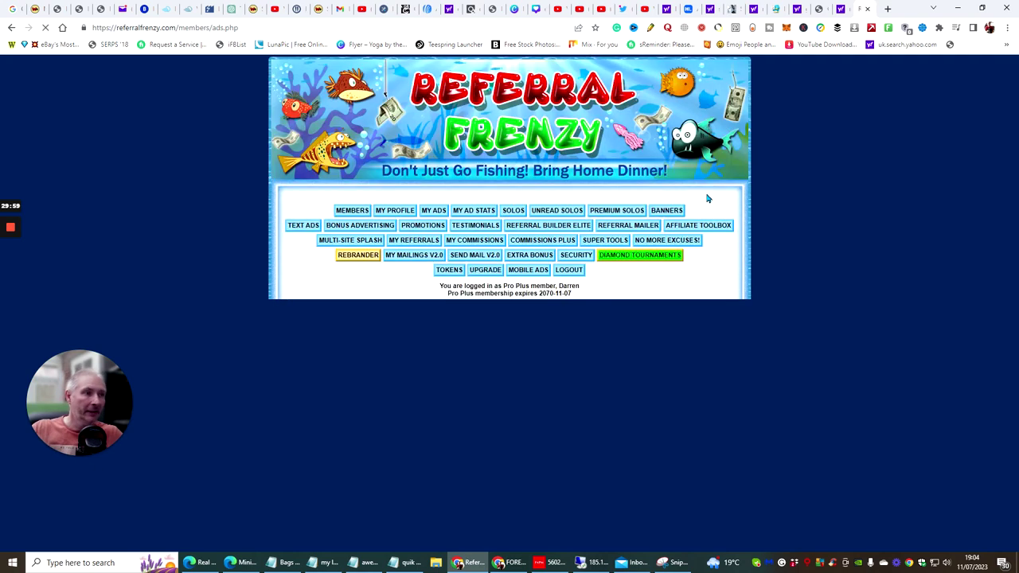
Convert the newly saved plain text message to HTML and bring up its HTML editor.
scroll(462, 187, down, 5)
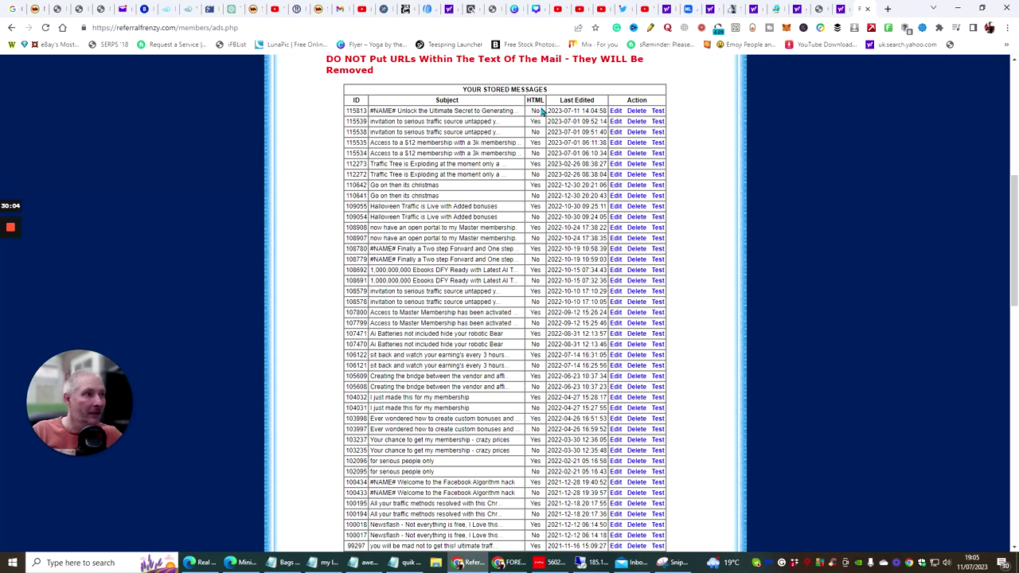
scroll(724, 183, down, 15)
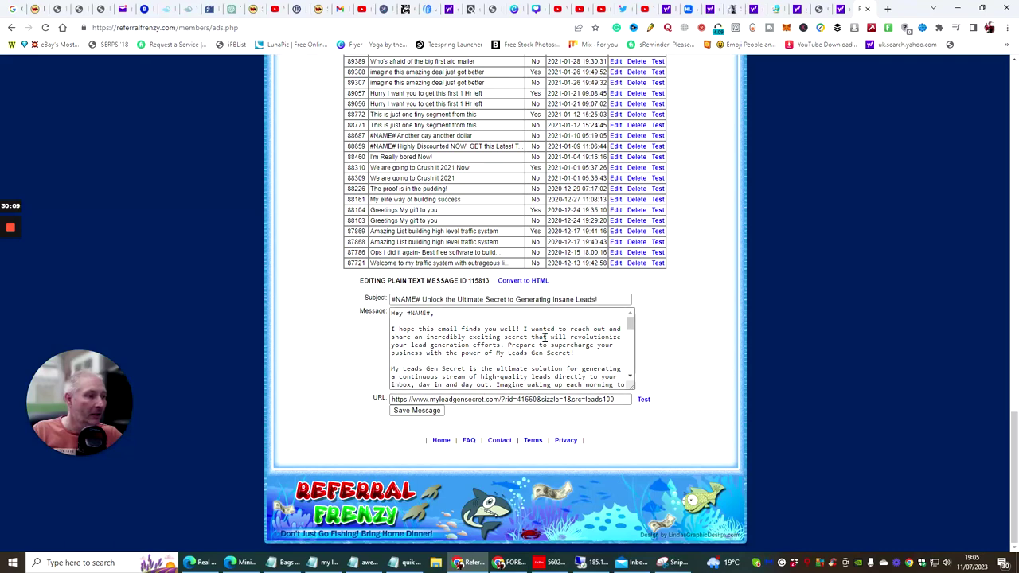
click(519, 281)
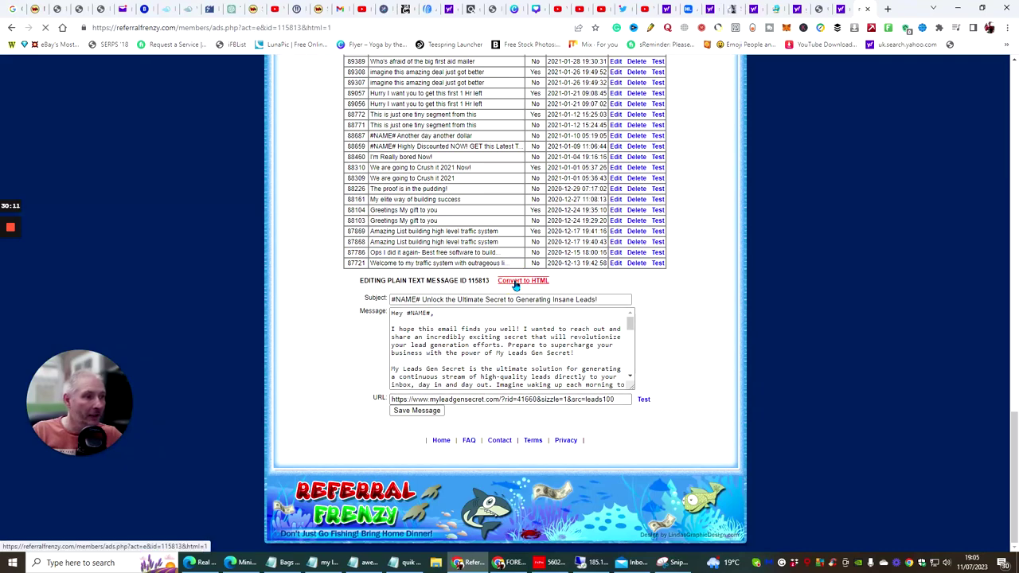
scroll(700, 279, down, 3)
scroll(700, 279, down, 15)
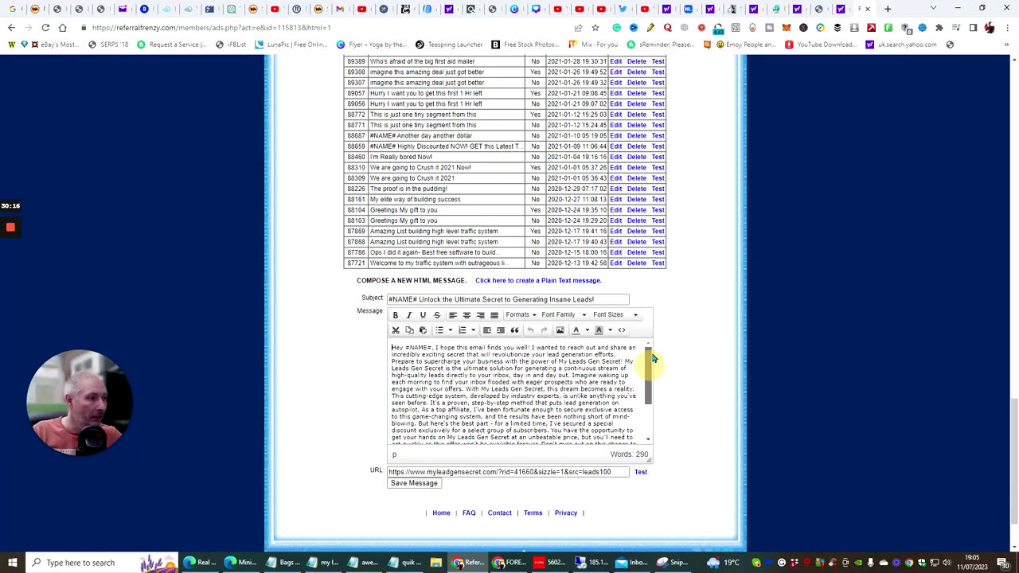
Put the HTML message's greeting on its own line and start new paragraphs at "My Leads Gen Secret is the ultimate solution" and "Imagine waking up".
click(435, 348)
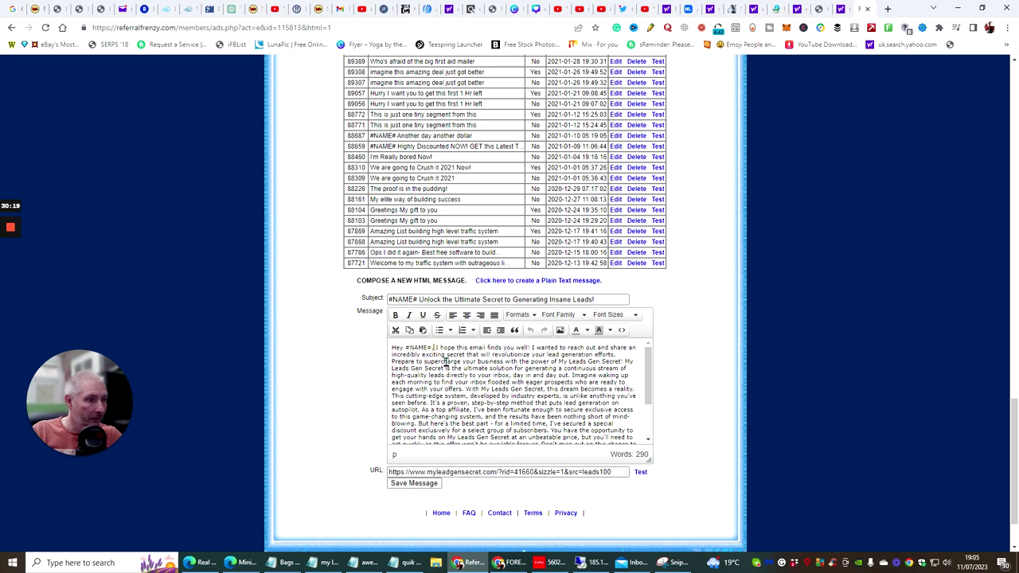
key(Return)
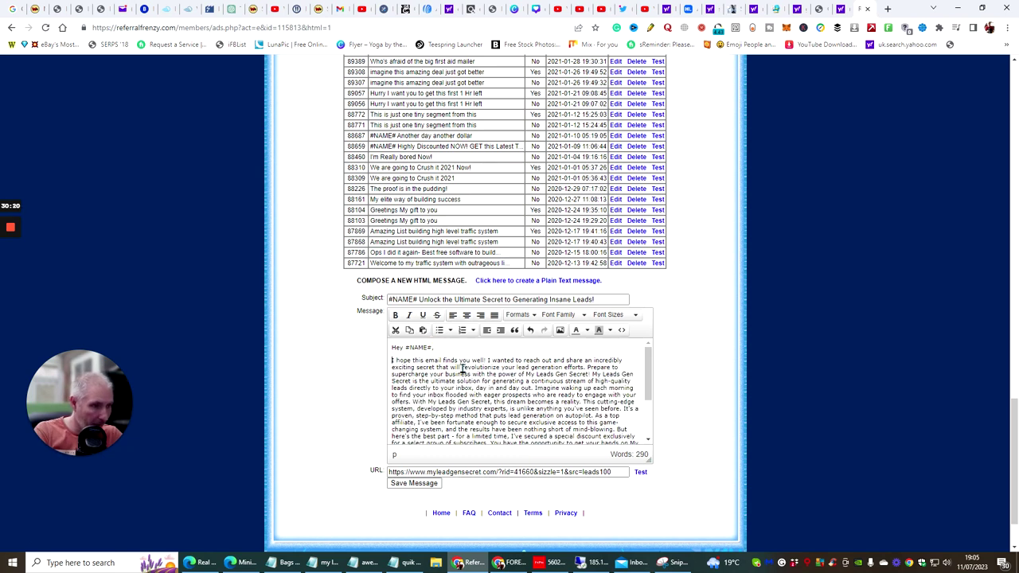
click(534, 388)
key(Return)
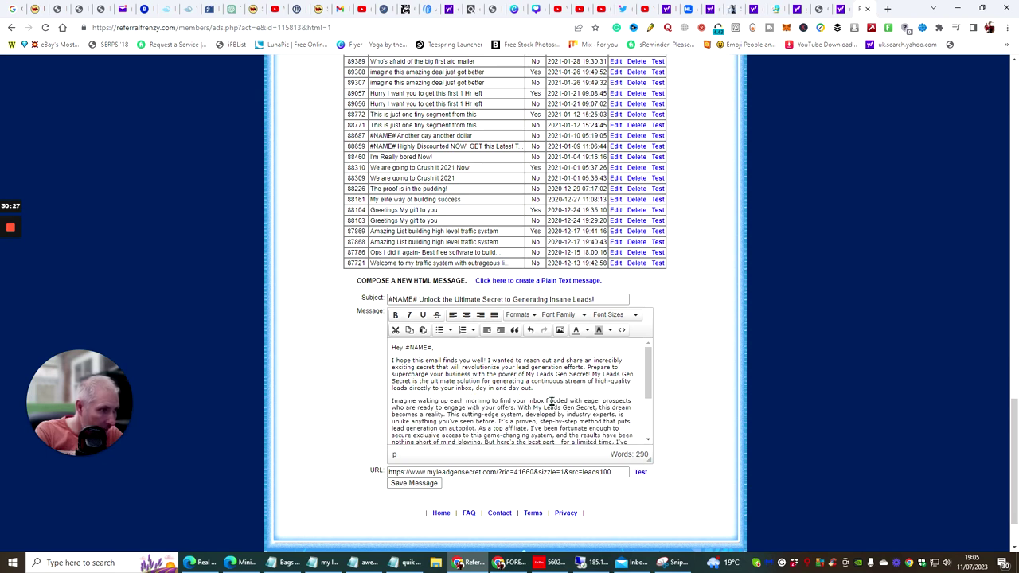
click(593, 374)
key(Return)
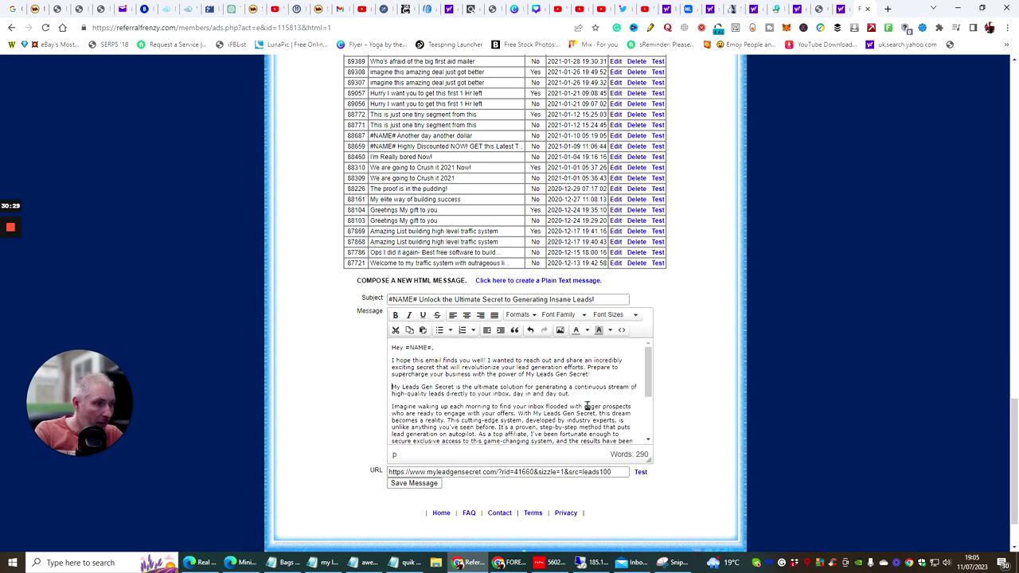
Enlarge the message editor and start new paragraphs at "This cutting-edge system" and "As a top affiliate".
scroll(591, 365, down, 2)
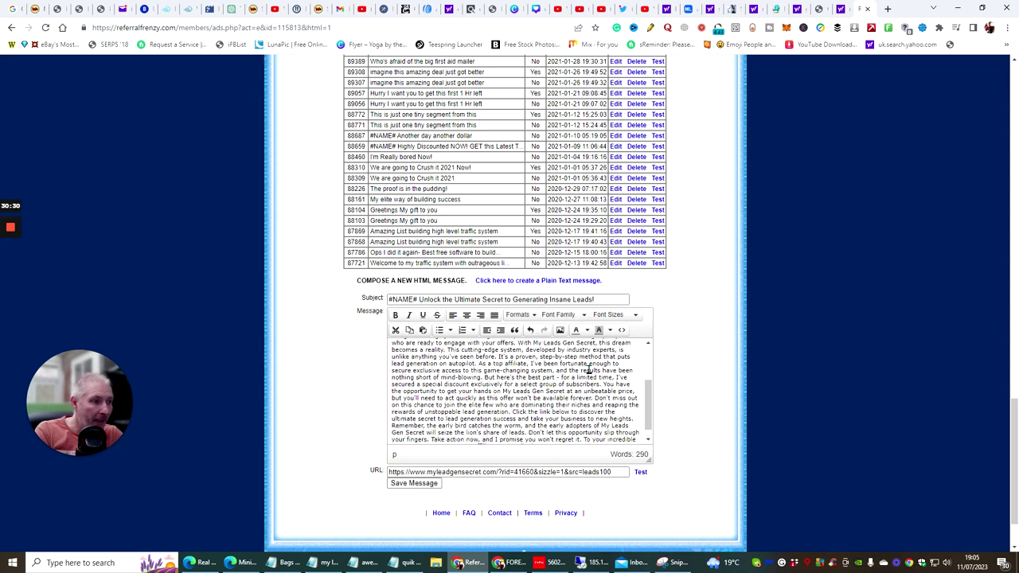
scroll(577, 388, up, 3)
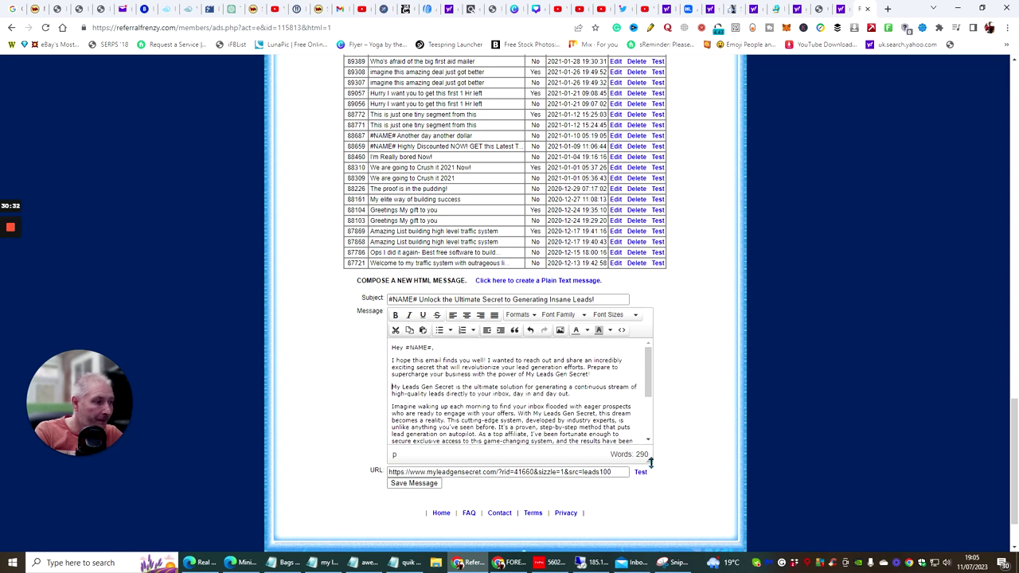
drag(650, 462, 646, 572)
scroll(689, 277, down, 3)
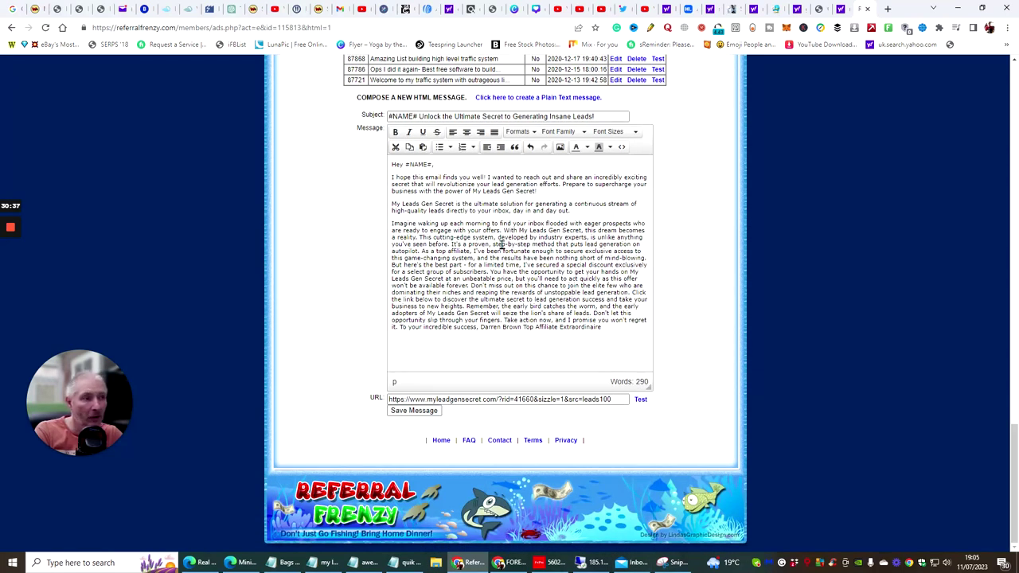
click(419, 237)
key(Return)
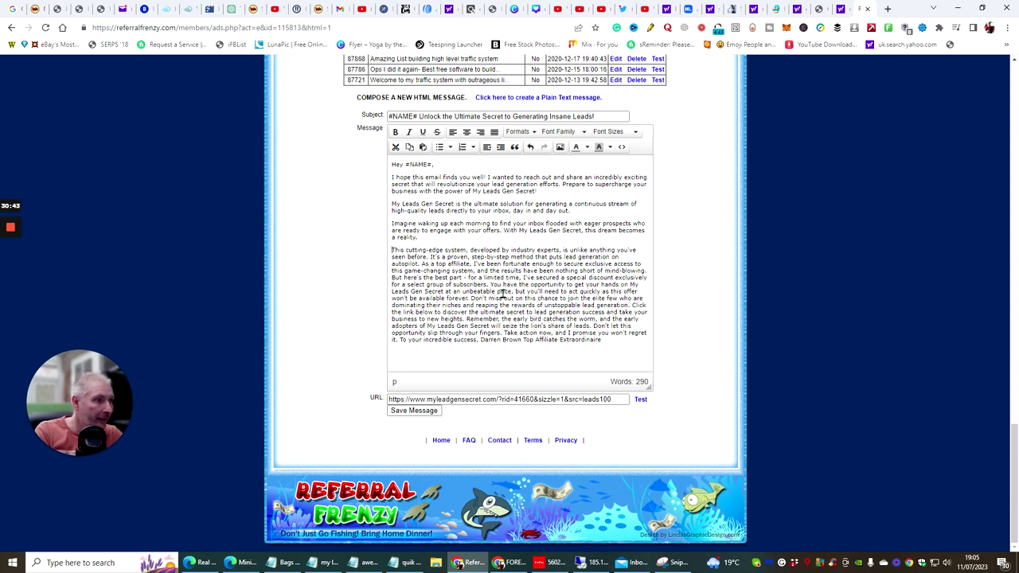
click(421, 264)
key(Return)
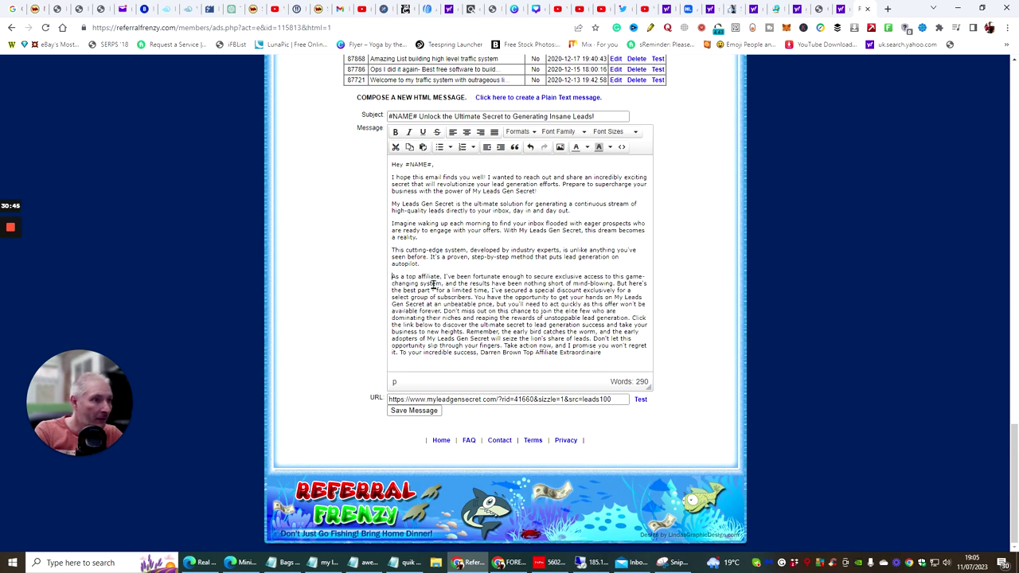
Start new paragraphs at "But here's the best part", "You have the opportunity" and "Don't miss out on this chance".
click(616, 284)
key(Return)
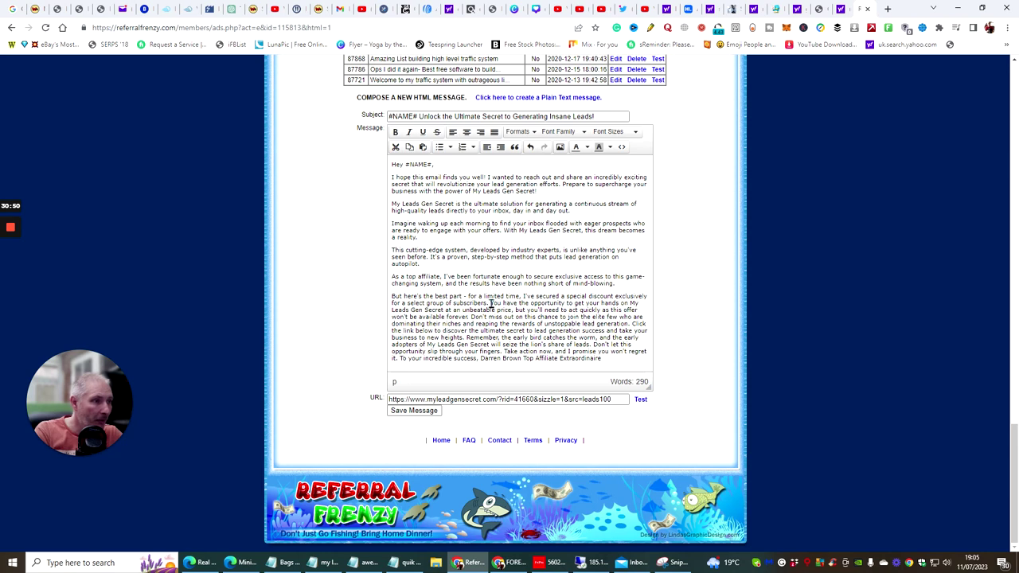
click(489, 303)
key(Return)
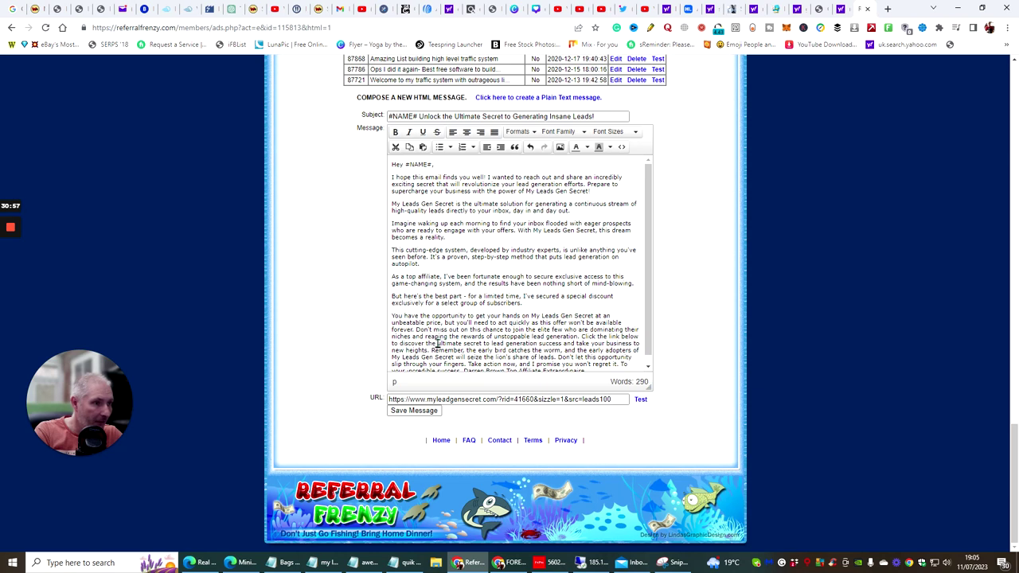
click(415, 330)
key(BackSpace)
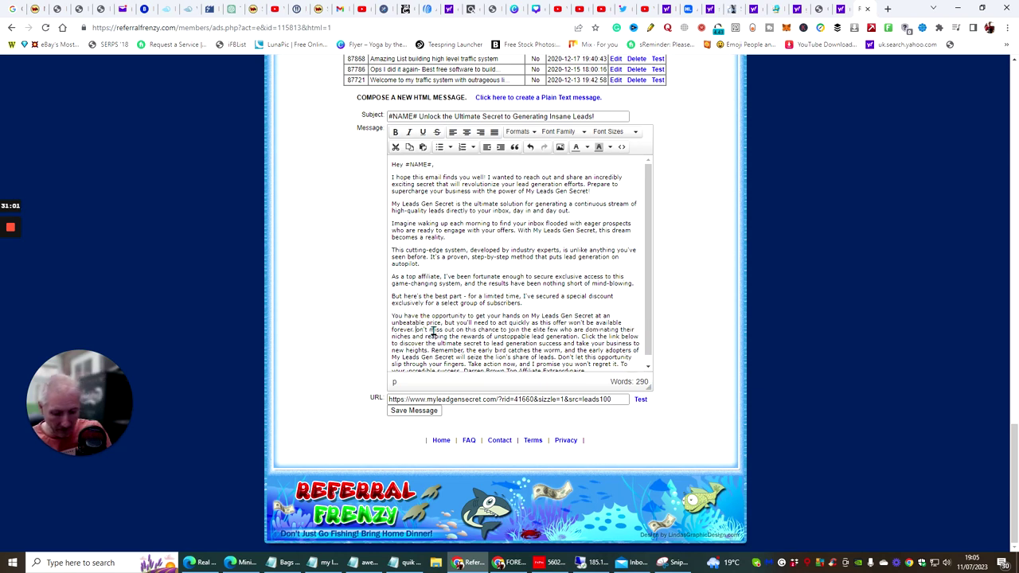
text(D)
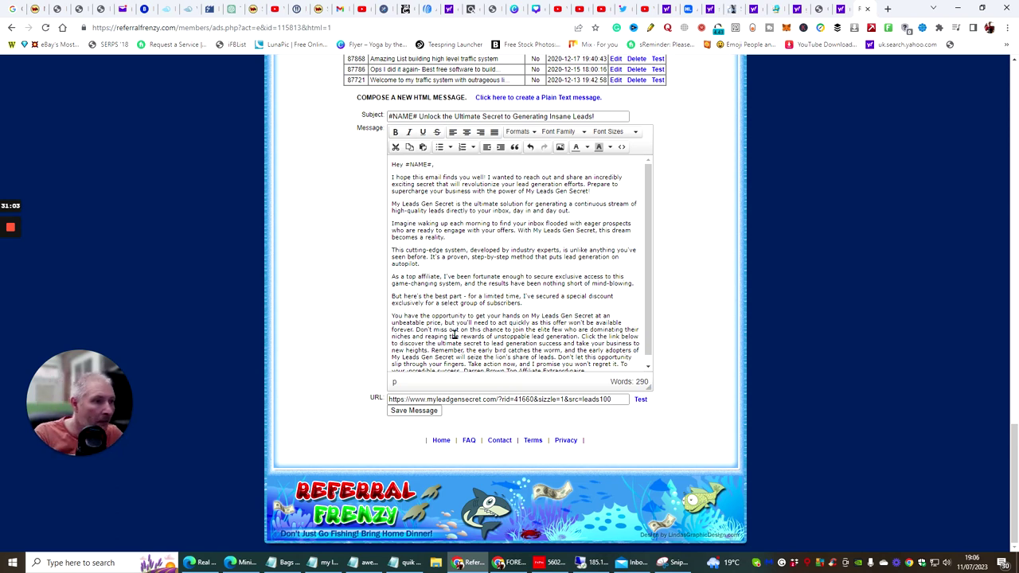
click(416, 330)
key(Return)
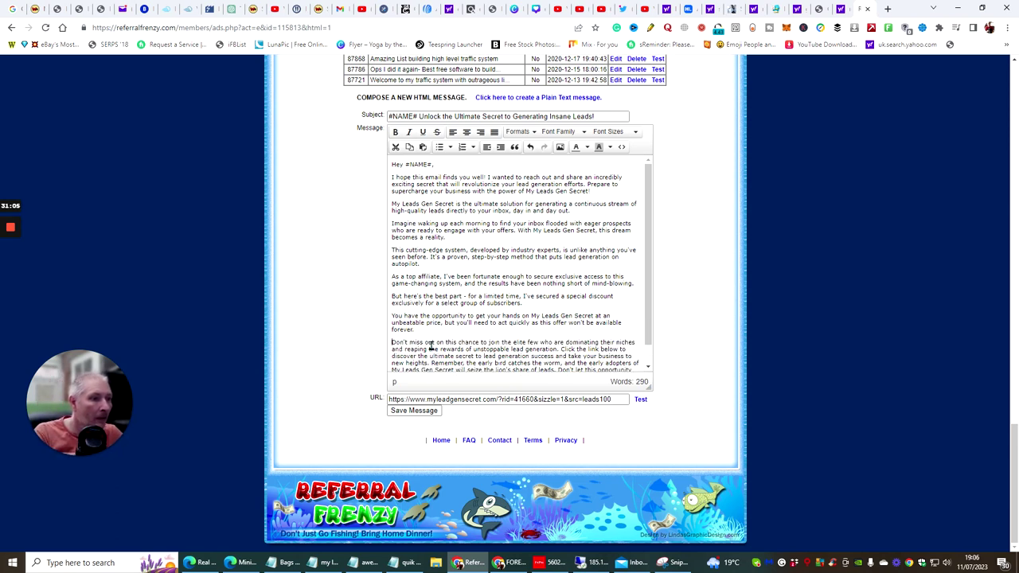
Enlarge the editor further and start paragraphs at "Don't let this opportunity" and "Remember, the early bird", with an extra blank line above the latter.
scroll(524, 237, down, 1)
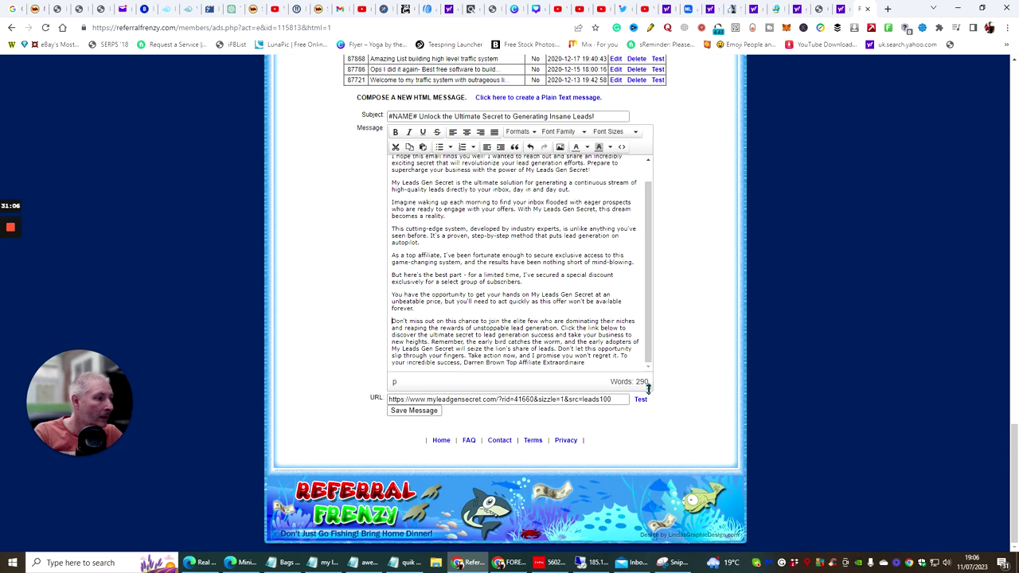
drag(649, 387, 650, 497)
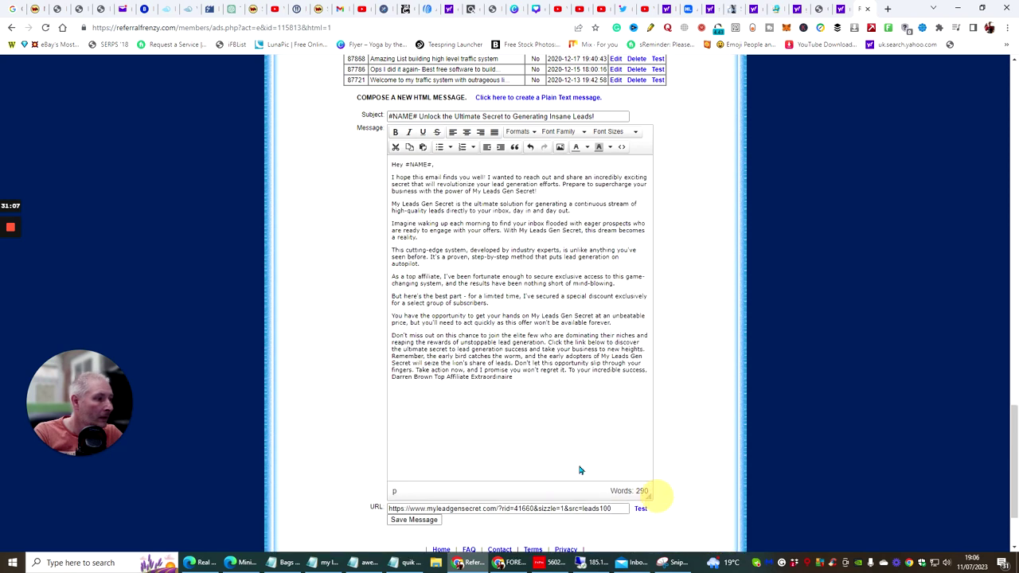
click(514, 363)
key(Return)
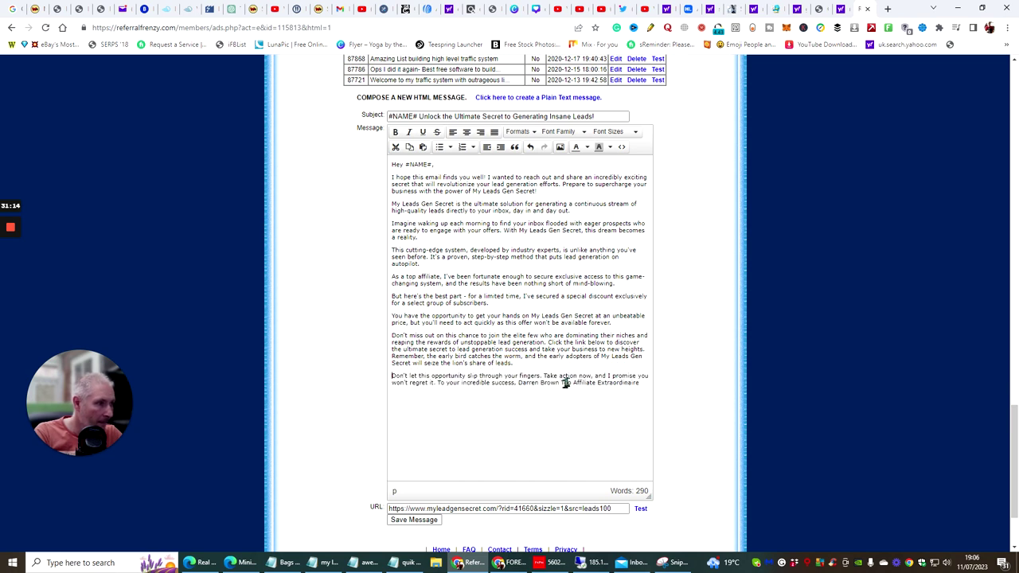
click(645, 349)
key(Return)
key(Return)
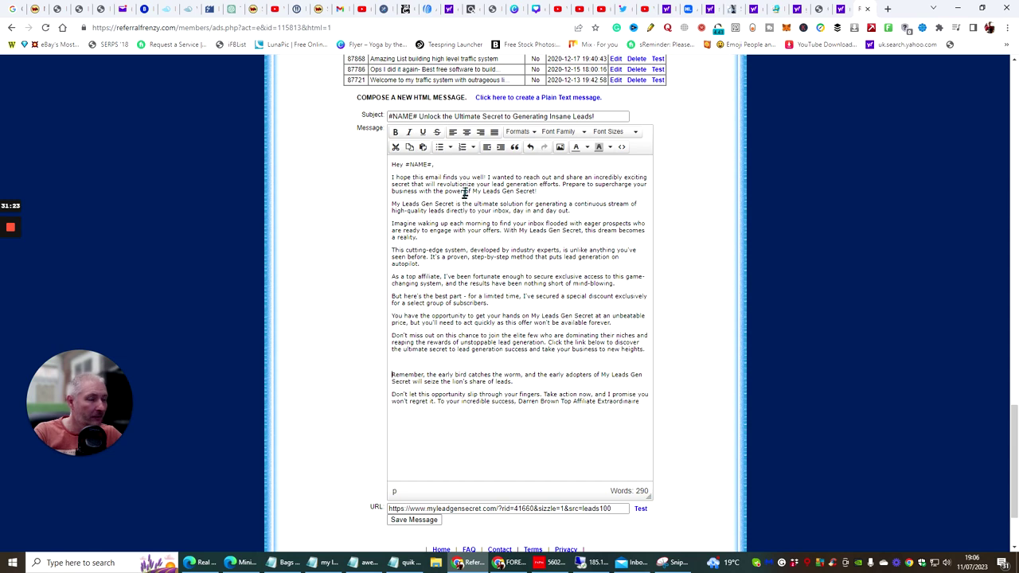
Save the reformatted HTML message to the stored ads.
scroll(519, 235, down, 1)
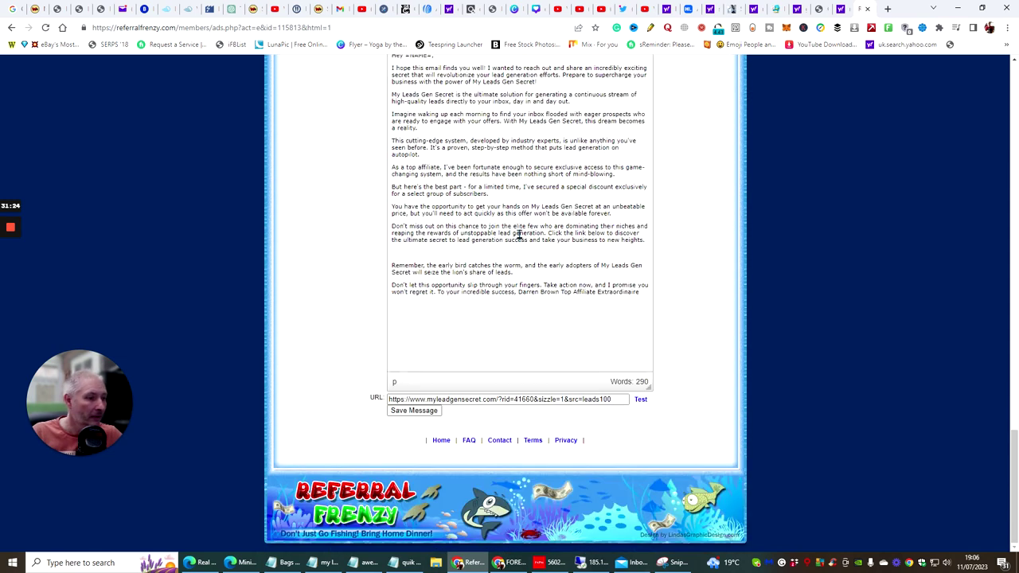
click(428, 411)
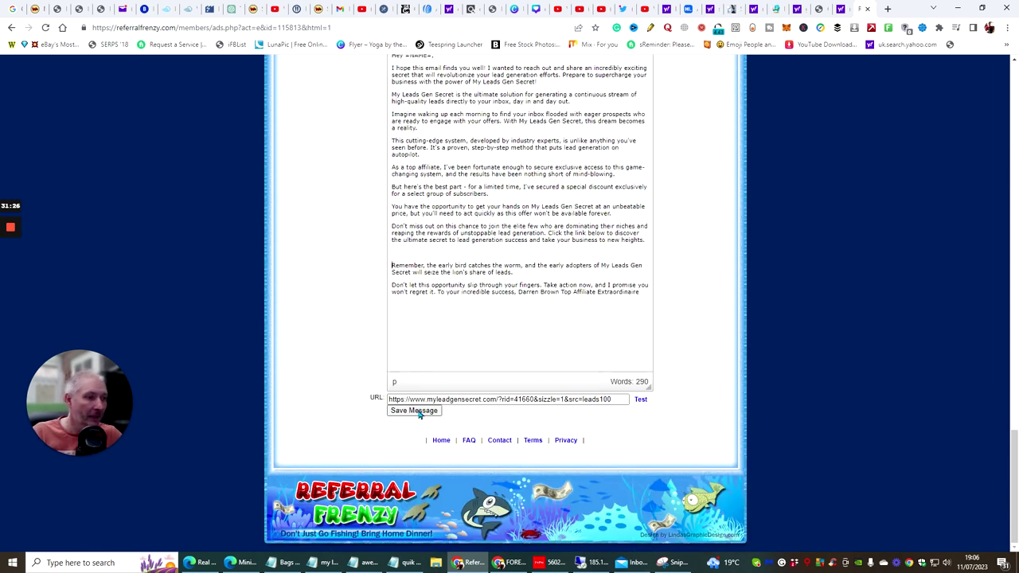
click(419, 412)
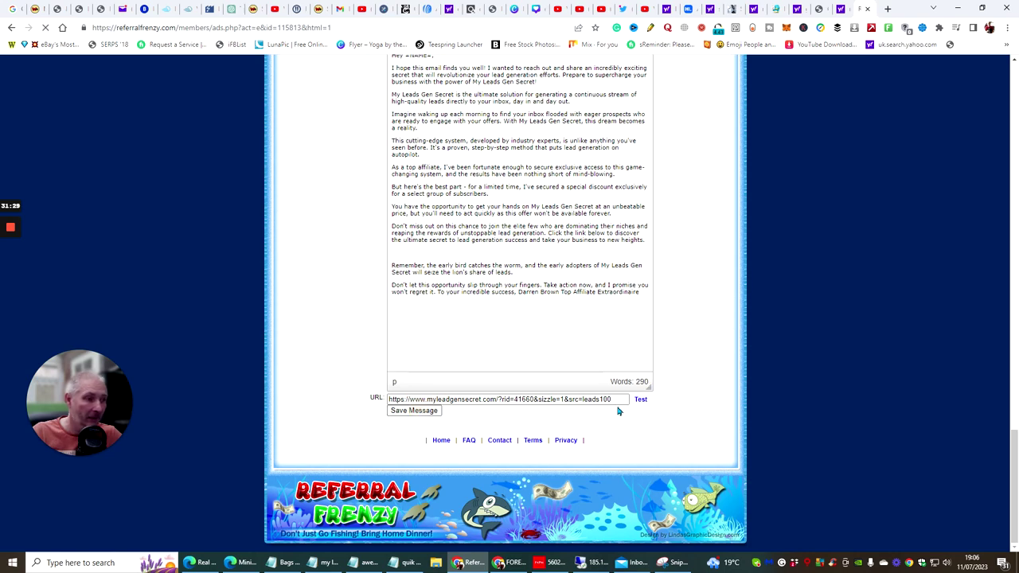
Test the saved HTML message's URL, look through the My Lead Gen Secret landing page, and close it.
scroll(671, 255, down, 3)
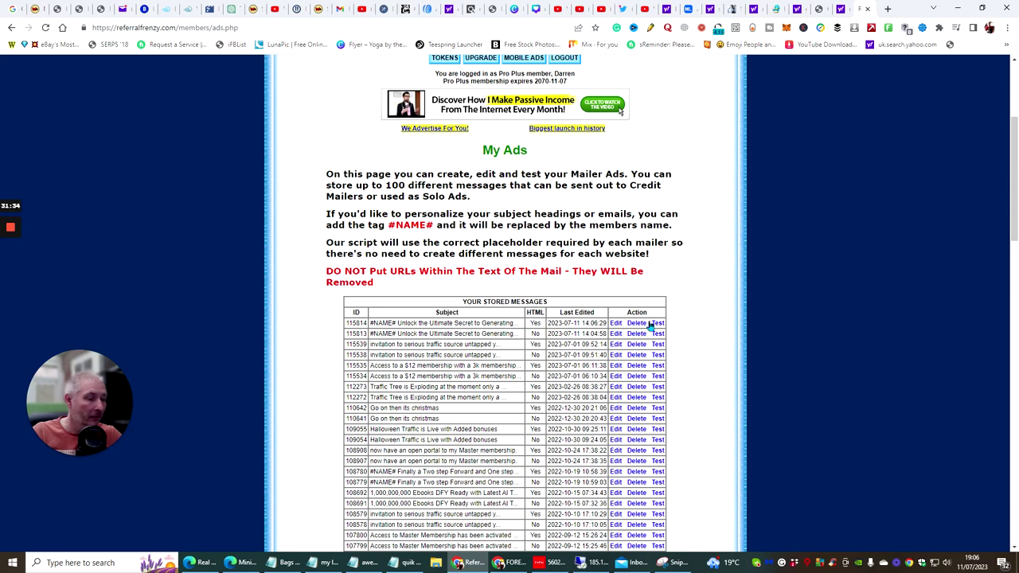
scroll(708, 291, down, 5)
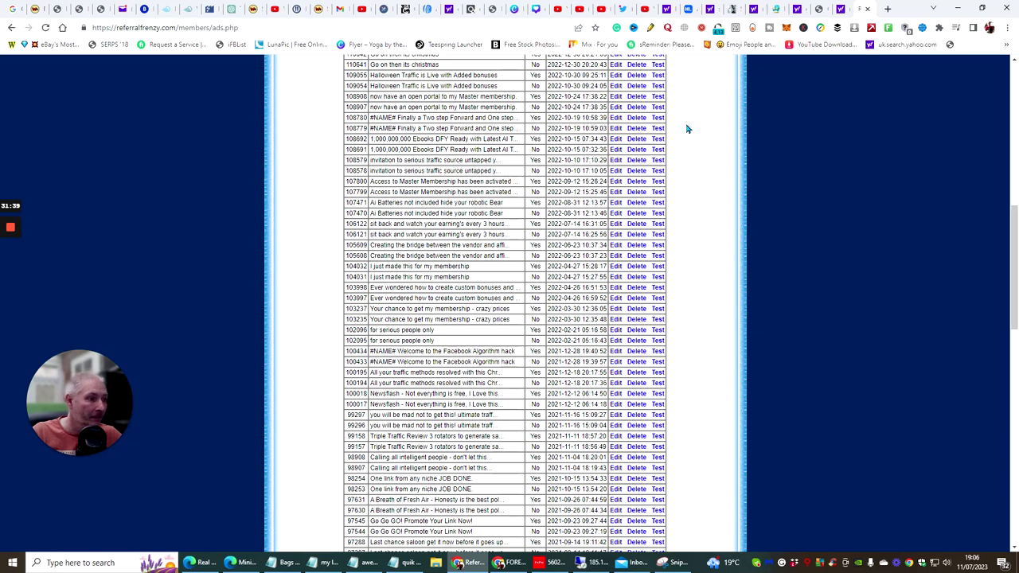
scroll(687, 135, down, 15)
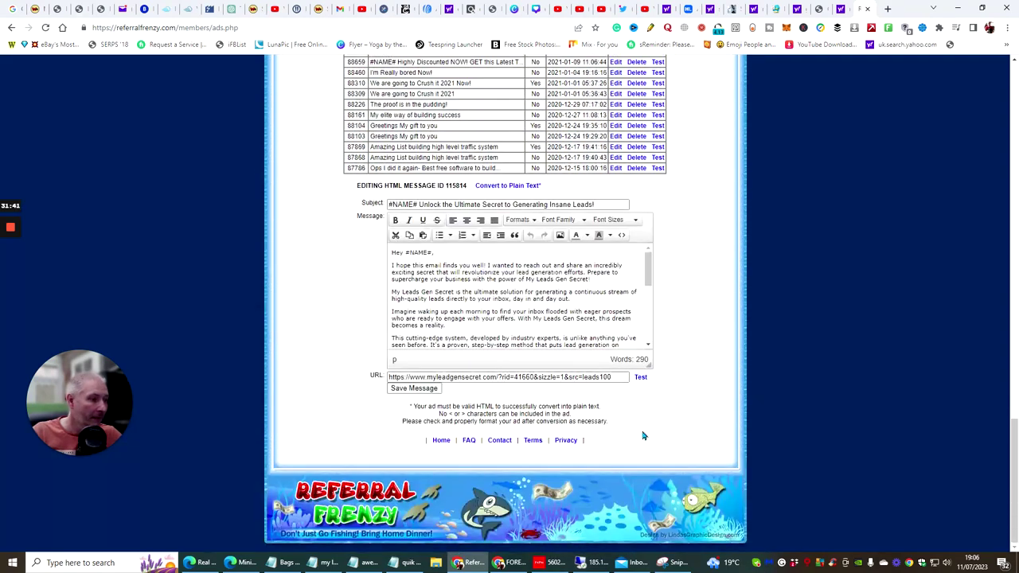
triple_click(510, 377)
click(618, 379)
click(641, 380)
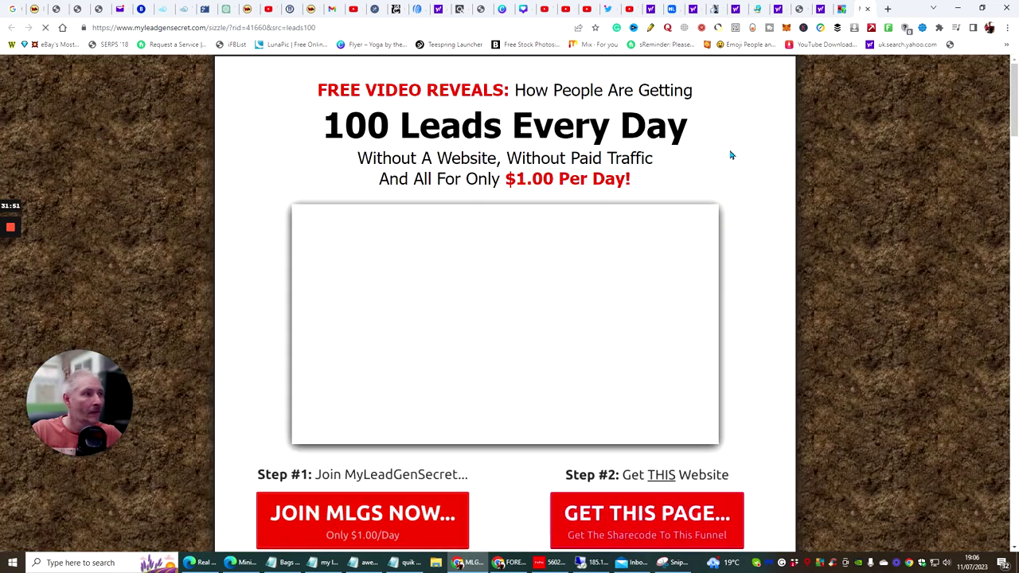
scroll(721, 175, down, 15)
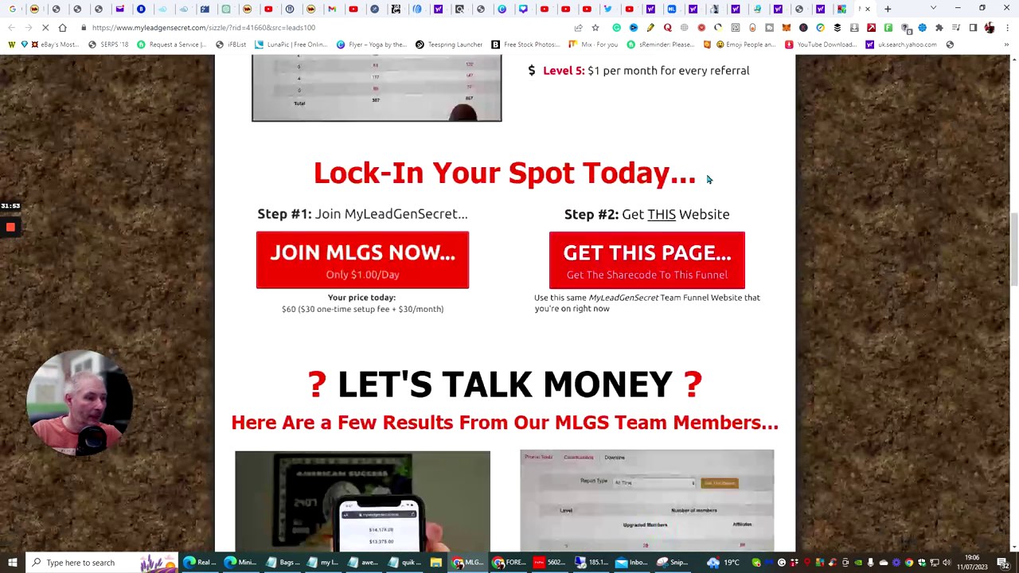
scroll(710, 183, down, 20)
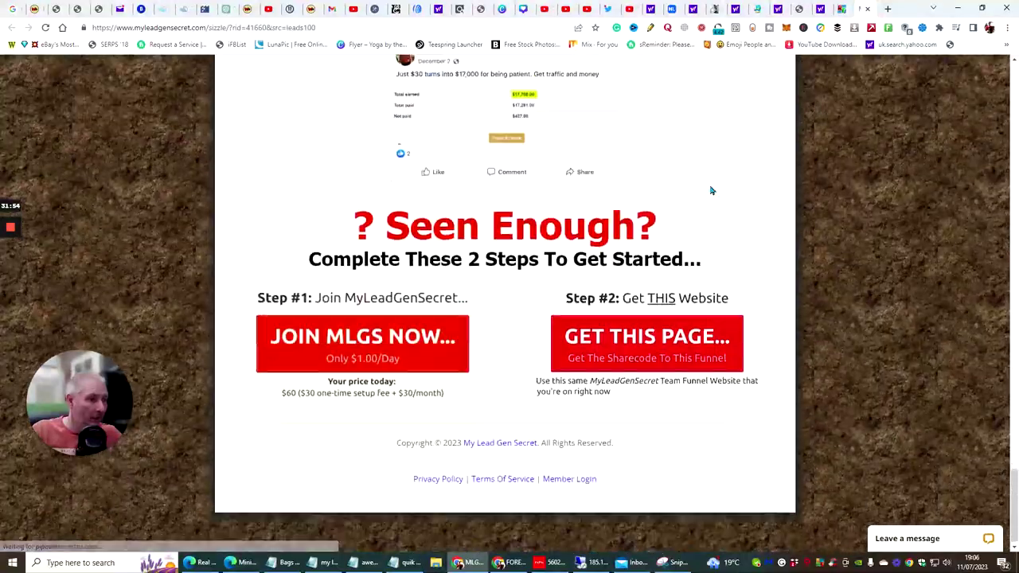
scroll(712, 185, up, 20)
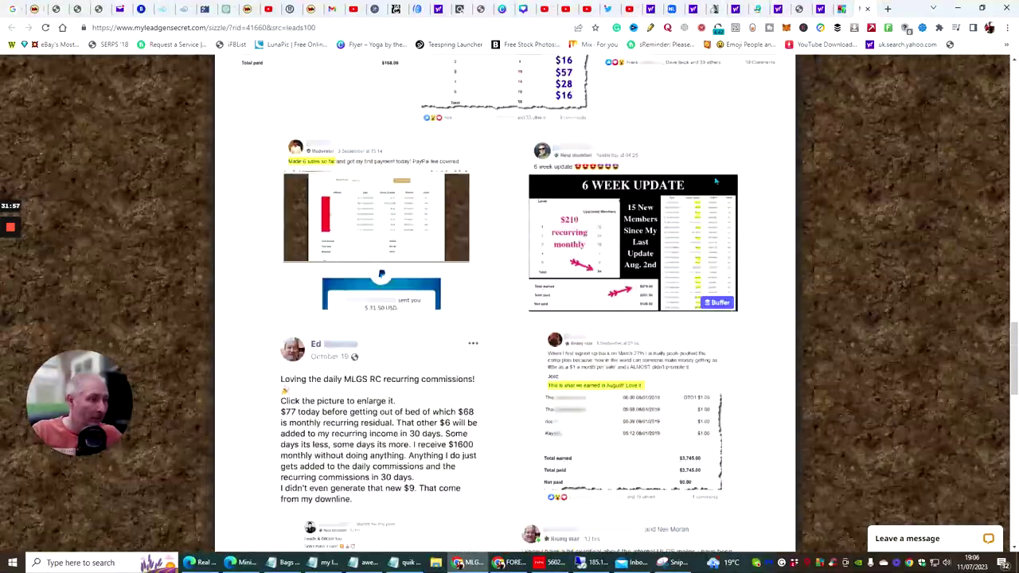
scroll(707, 183, up, 15)
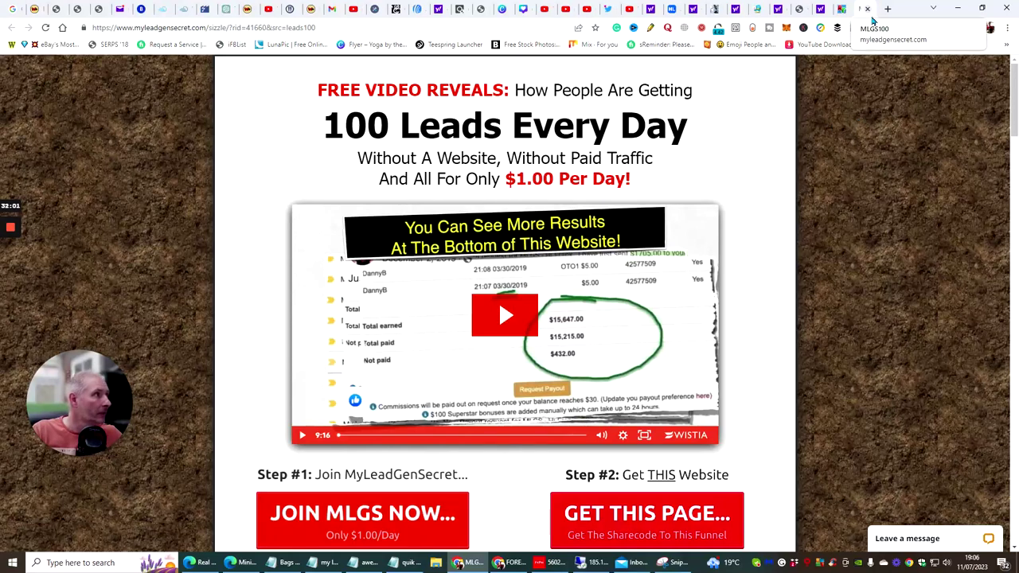
click(868, 8)
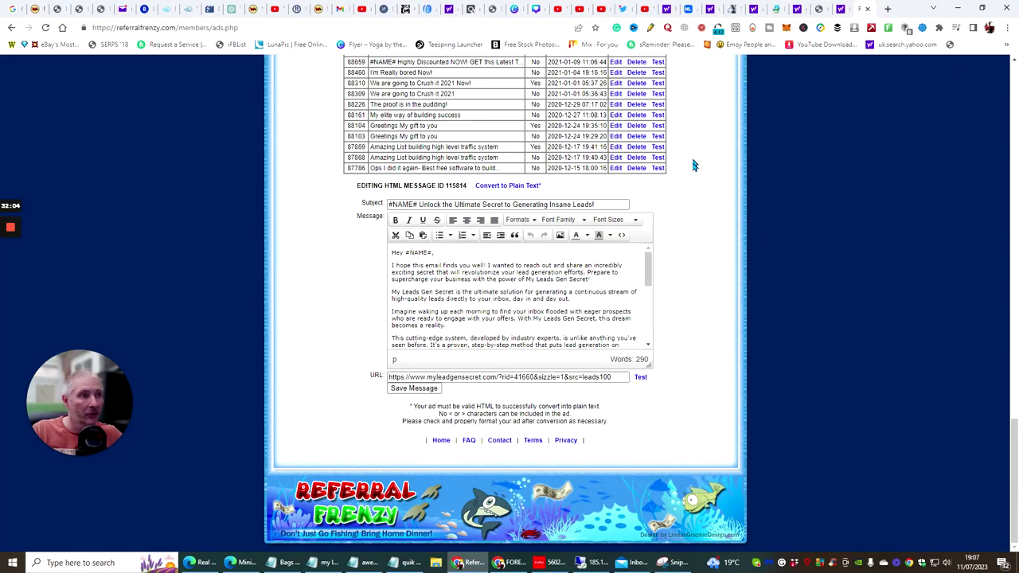
Open the Send Mail v2.0 page and go through the plain text mailers down to the HTML mailers list.
scroll(692, 166, up, 15)
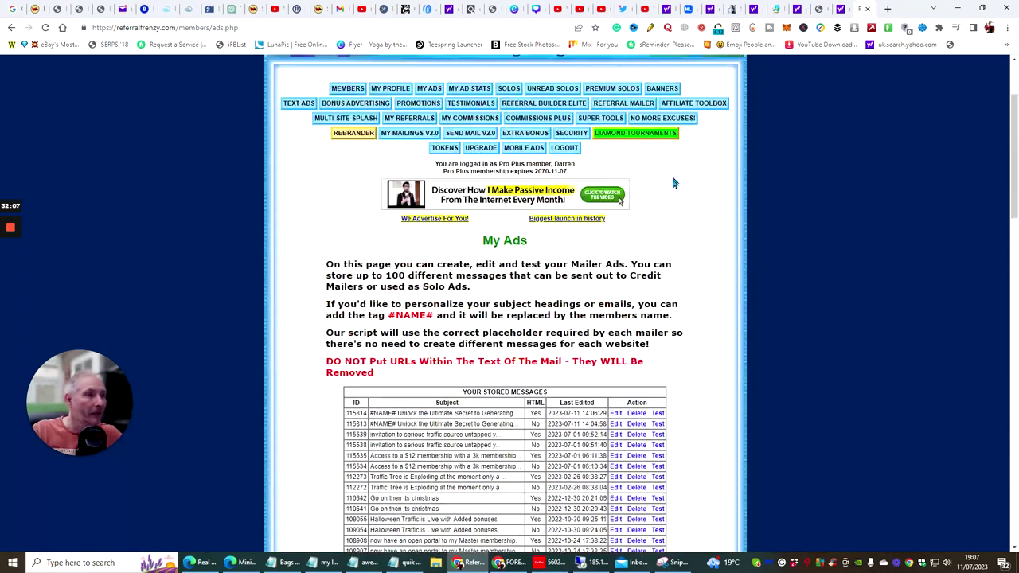
scroll(673, 183, up, 2)
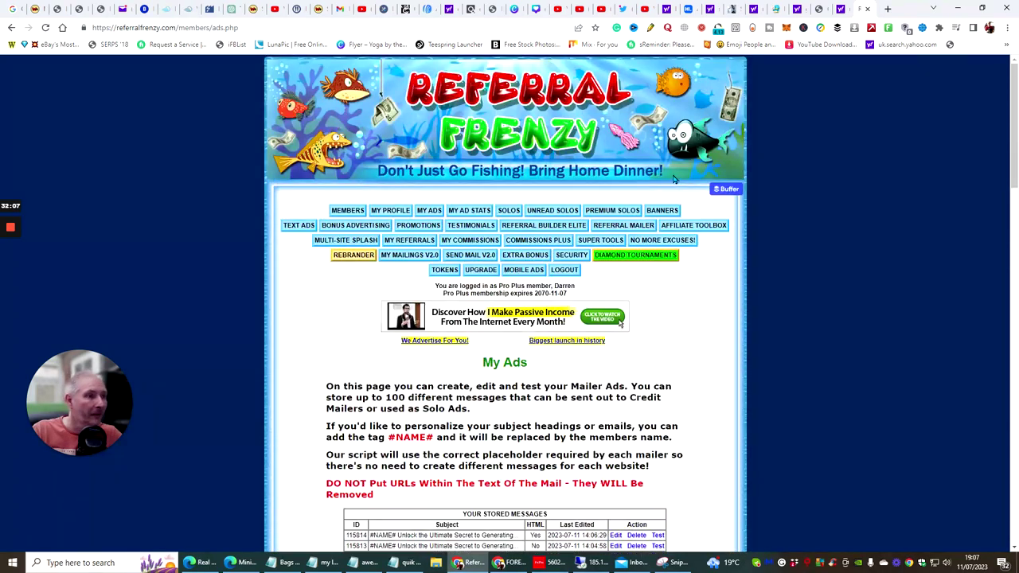
click(465, 256)
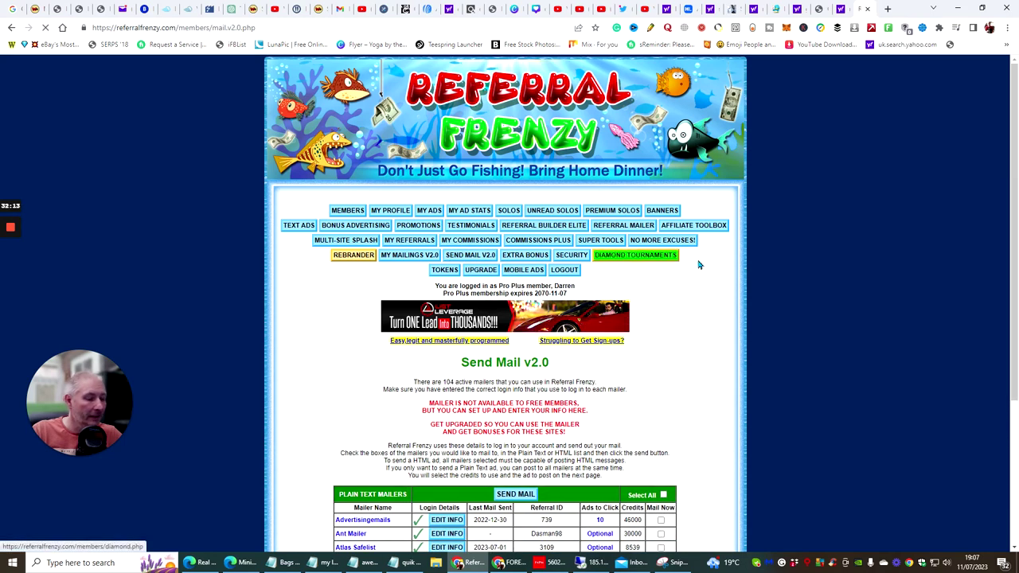
scroll(697, 263, down, 2)
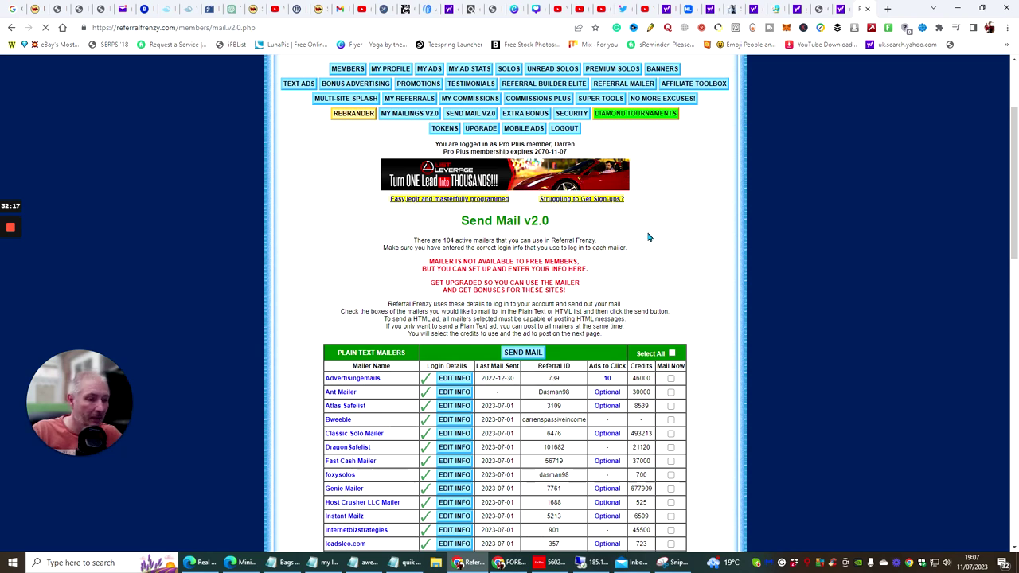
scroll(649, 234, down, 6)
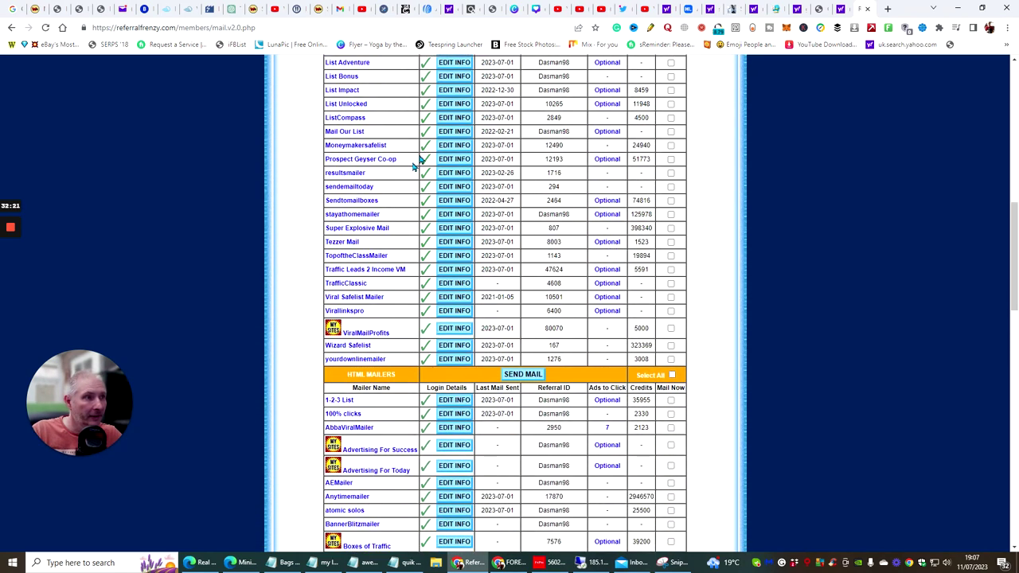
Select all of the plain text mailers and continue to their mailing status page.
scroll(386, 245, up, 3)
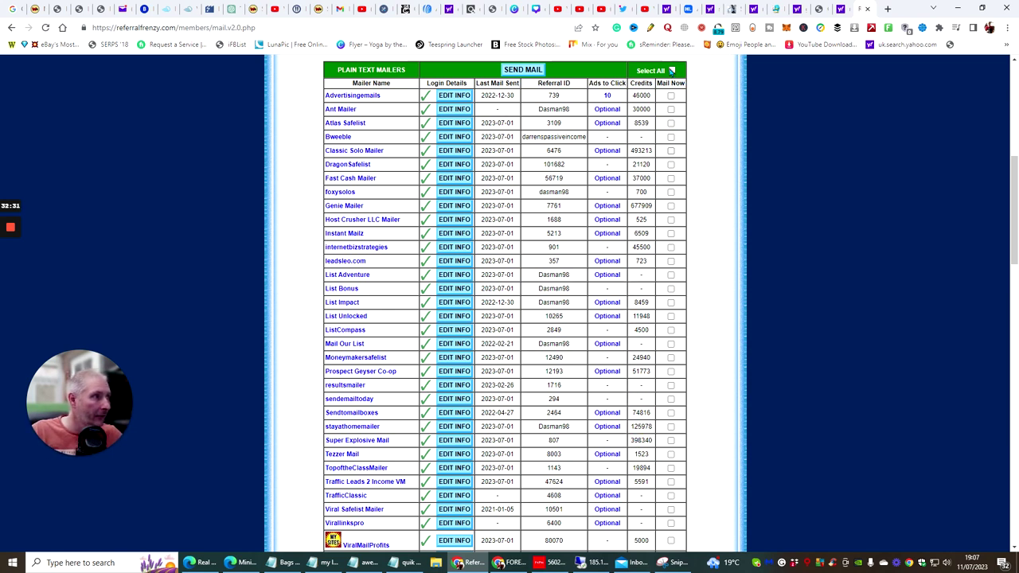
click(672, 71)
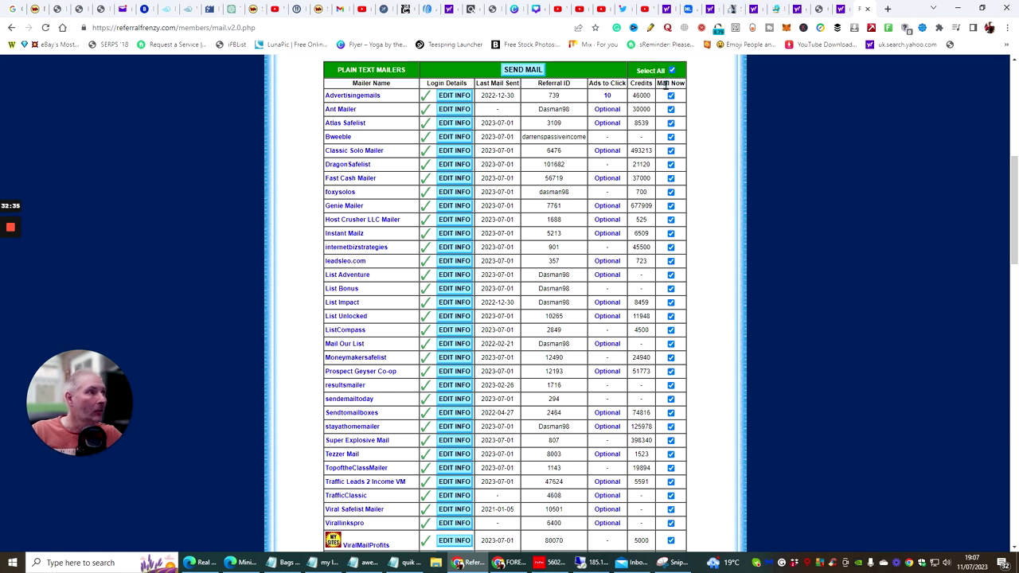
scroll(708, 129, down, 3)
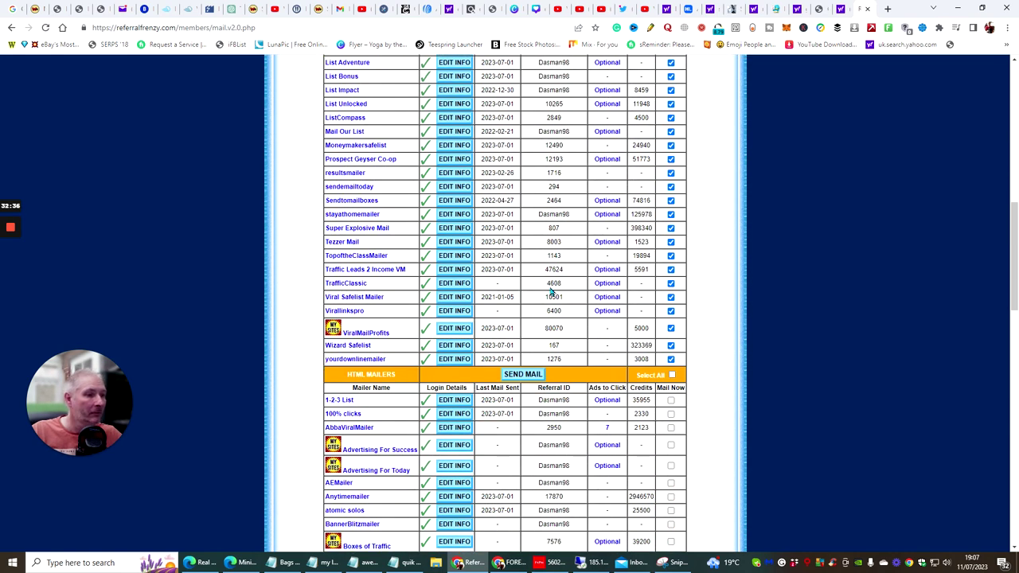
scroll(551, 291, up, 6)
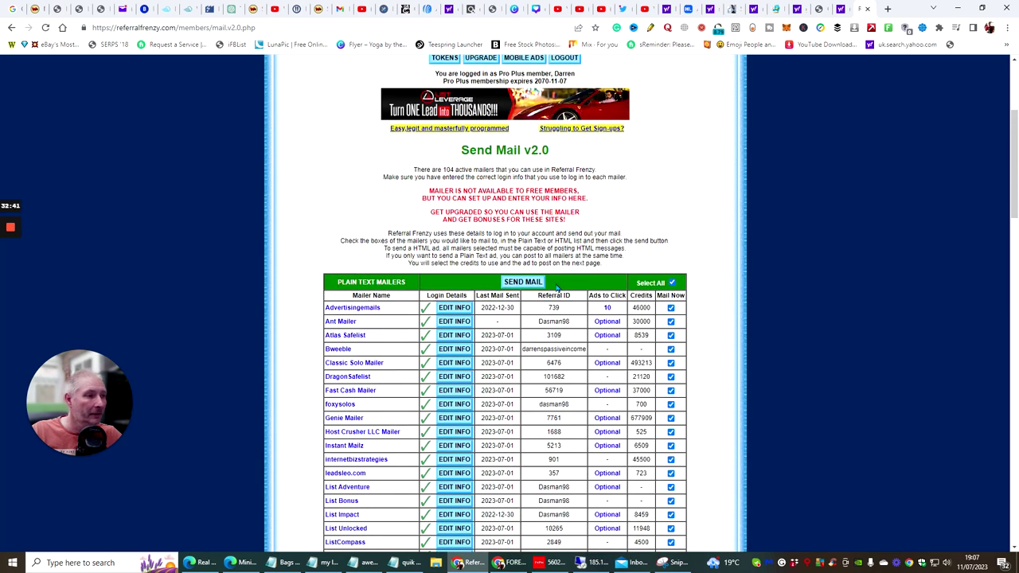
scroll(532, 303, down, 6)
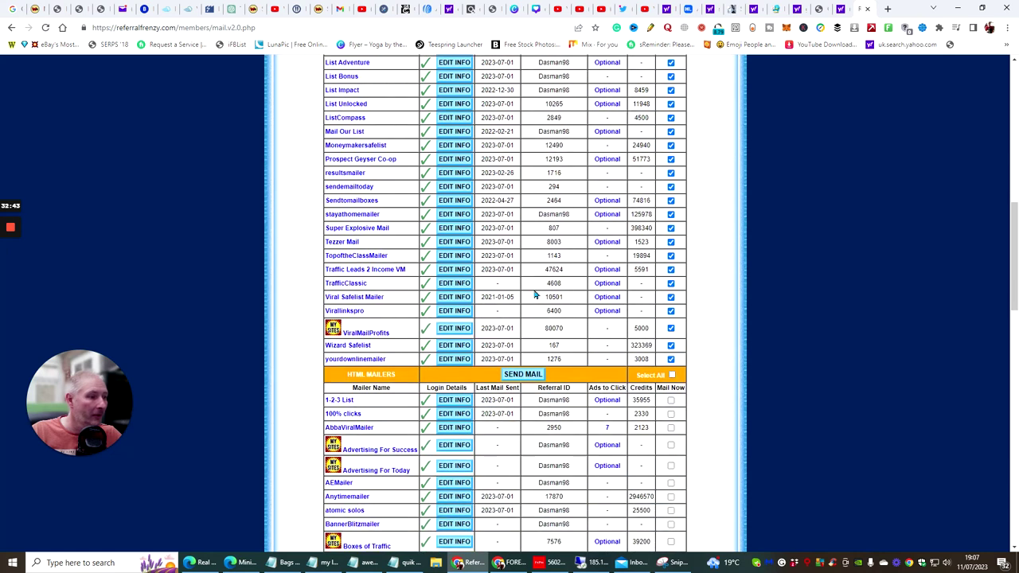
scroll(541, 310, up, 4)
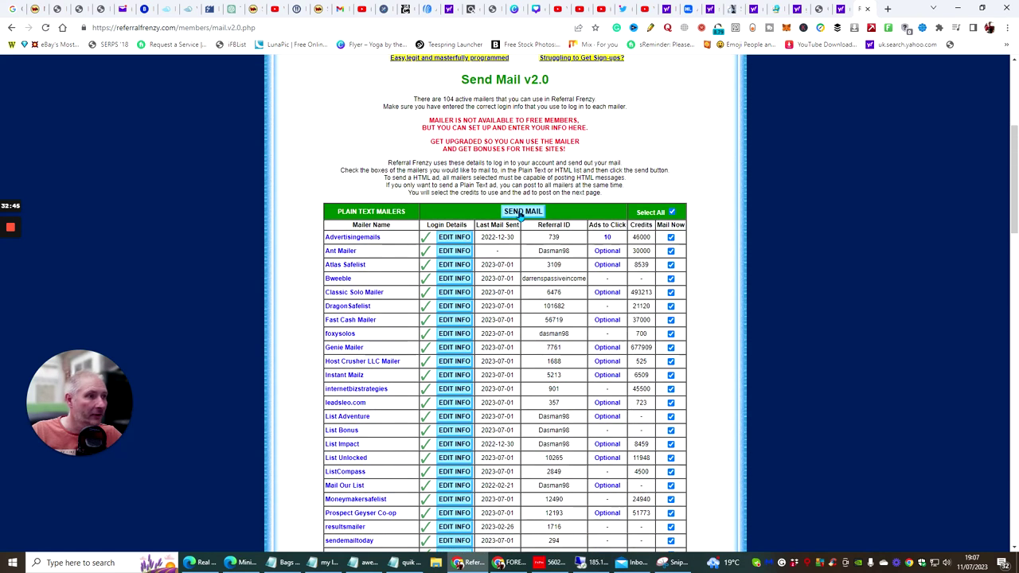
click(522, 212)
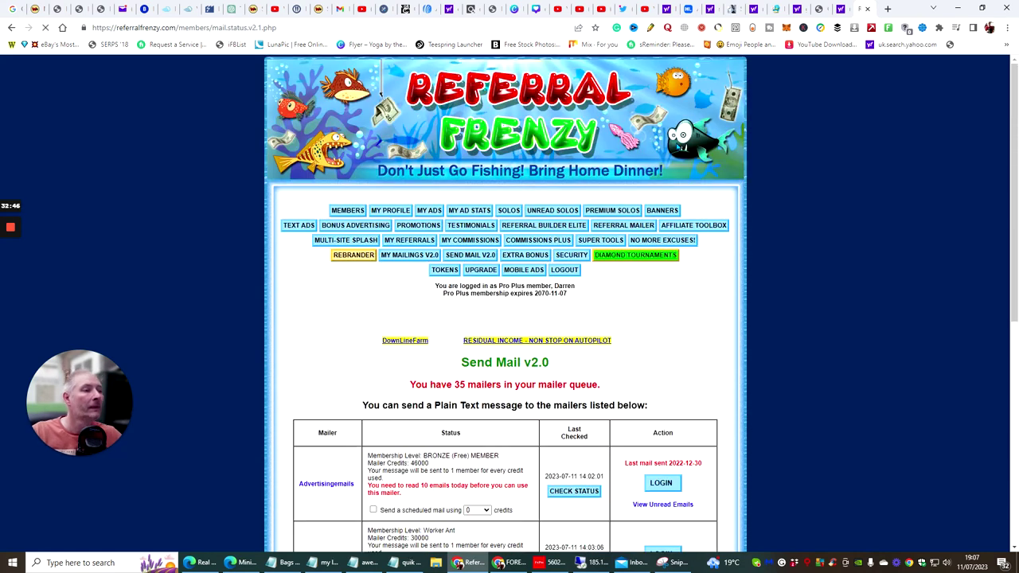
Post the plain text ad "#NAME# Unlock the Ultimate Secret to Generating Insane Leads!" to the queued mailers and review the sending confirmation.
scroll(681, 279, down, 6)
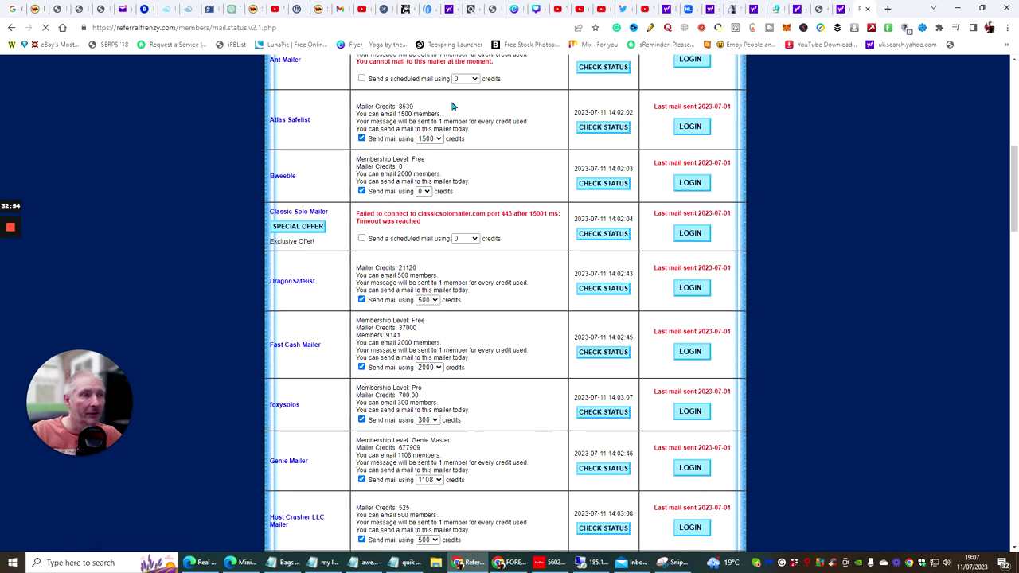
scroll(458, 111, down, 4)
scroll(466, 113, down, 12)
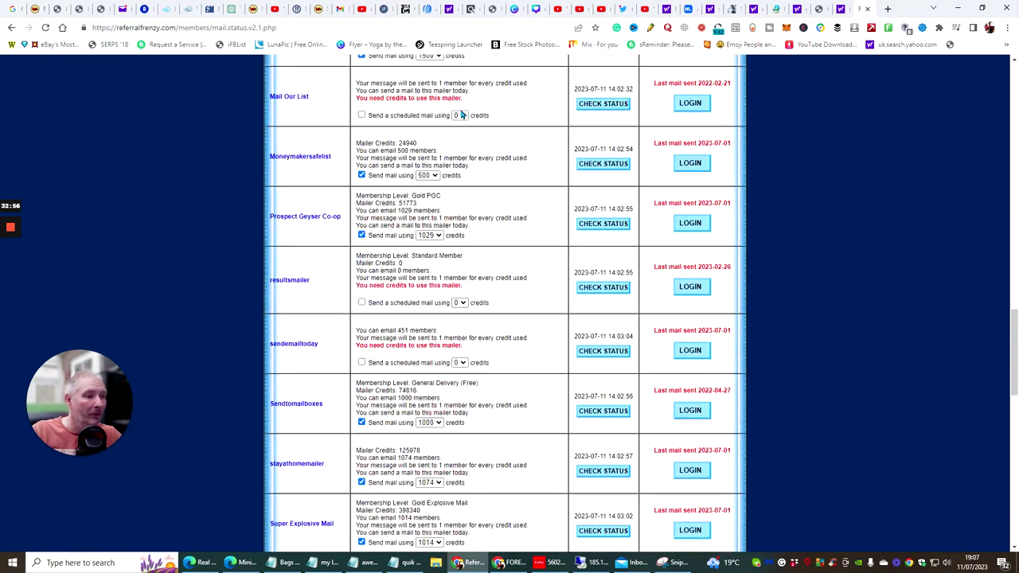
scroll(460, 114, down, 3)
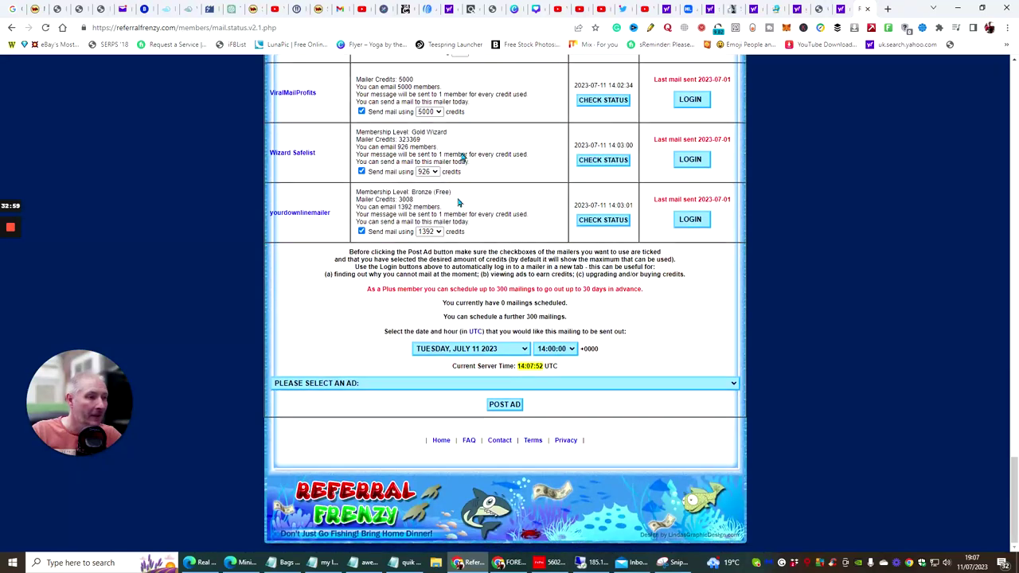
click(383, 385)
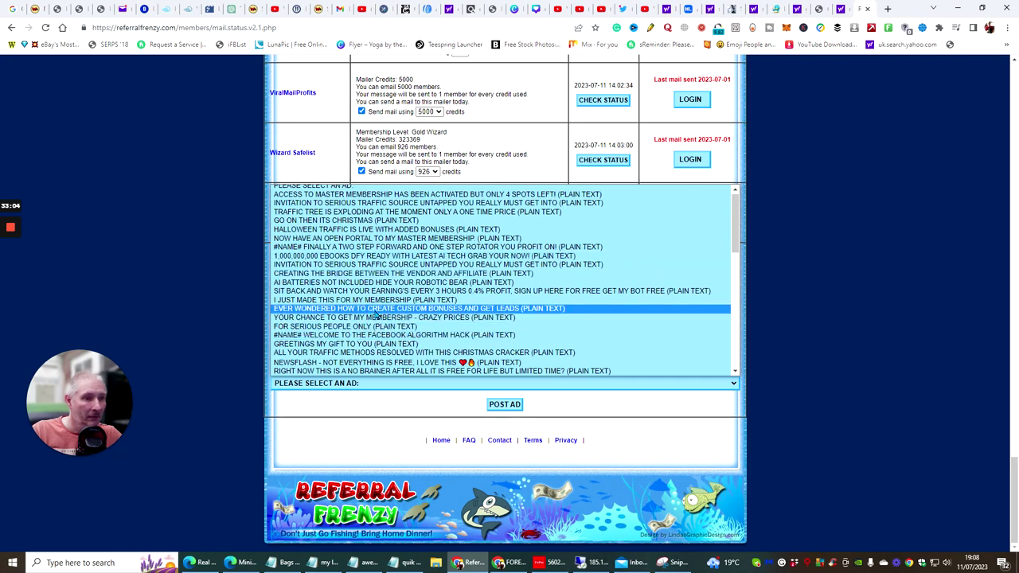
scroll(446, 303, up, 1)
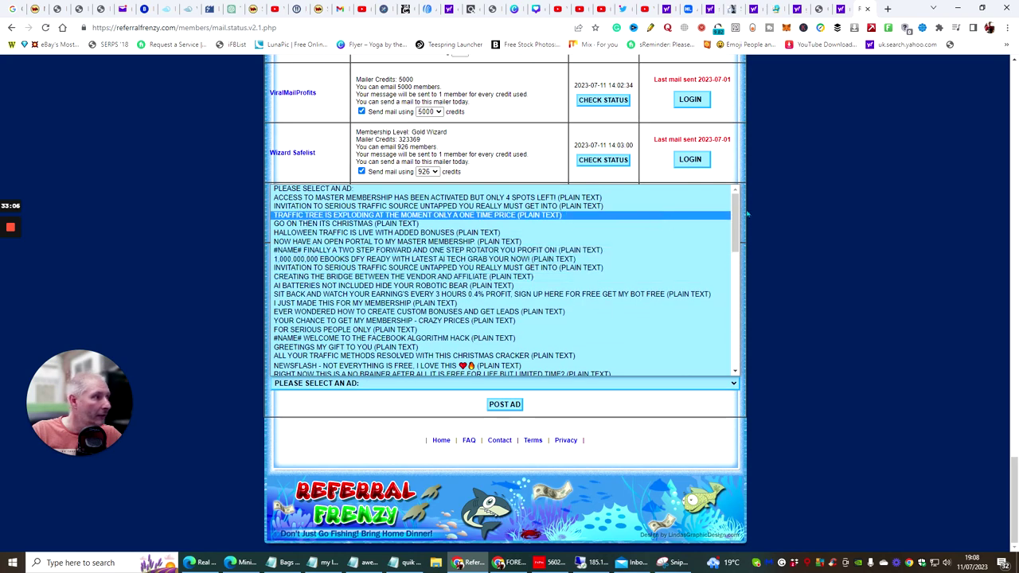
scroll(393, 223, down, 10)
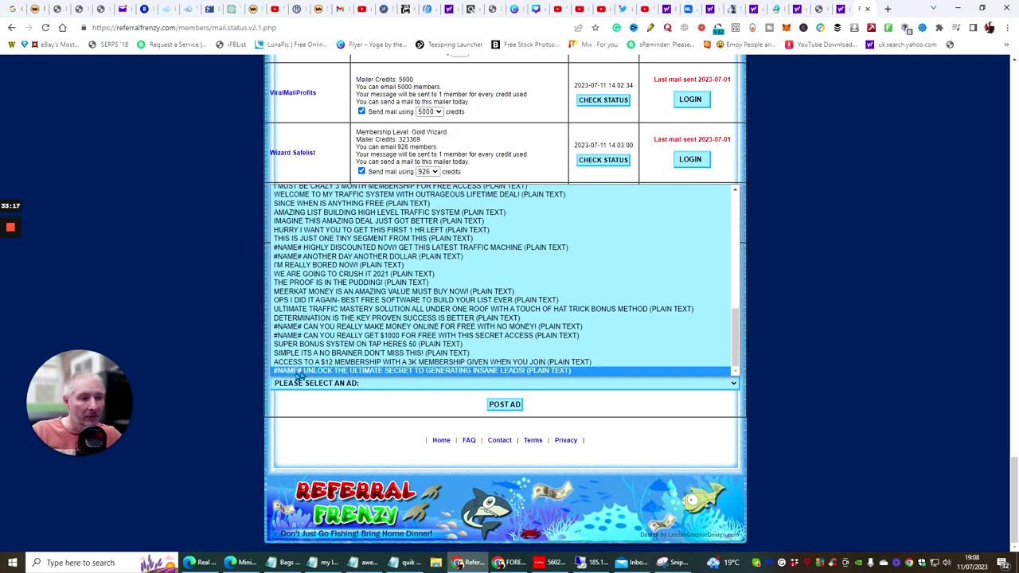
click(333, 371)
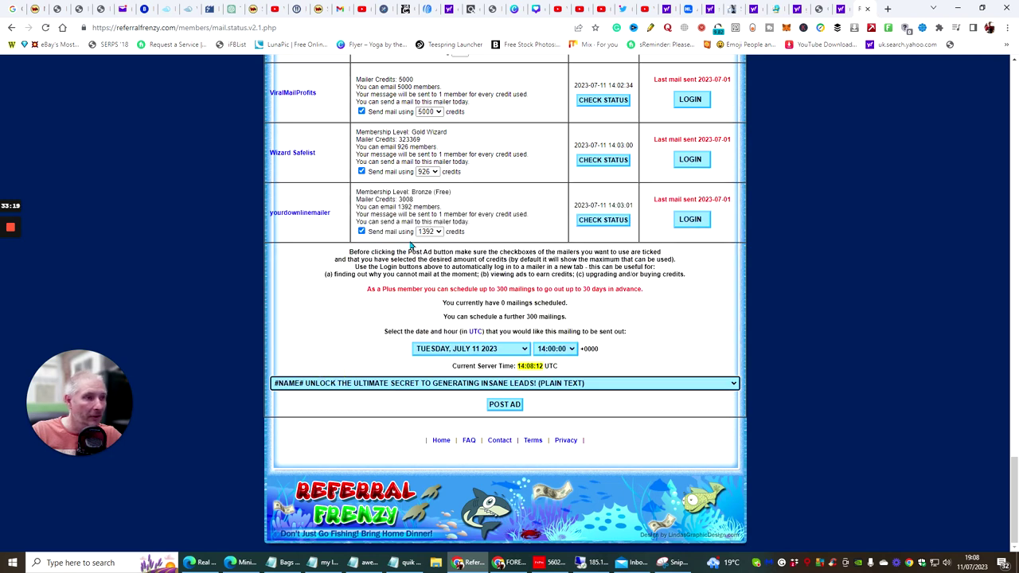
click(505, 405)
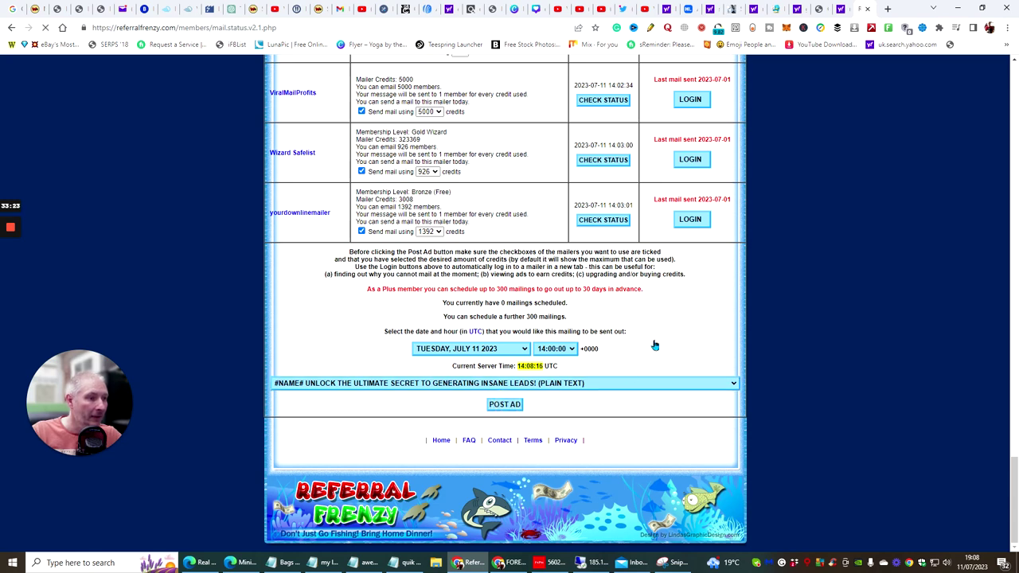
scroll(707, 257, down, 3)
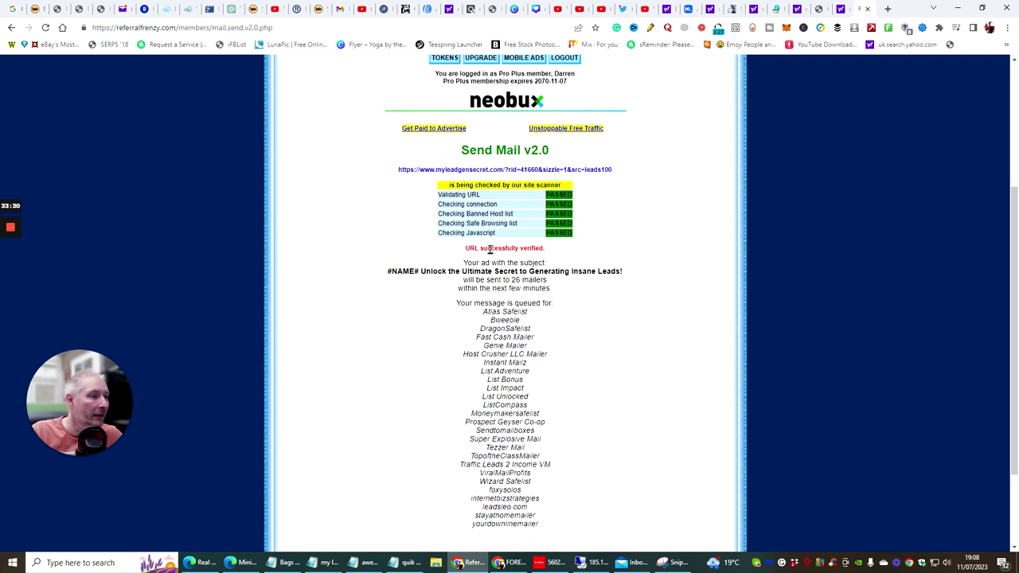
scroll(635, 227, down, 3)
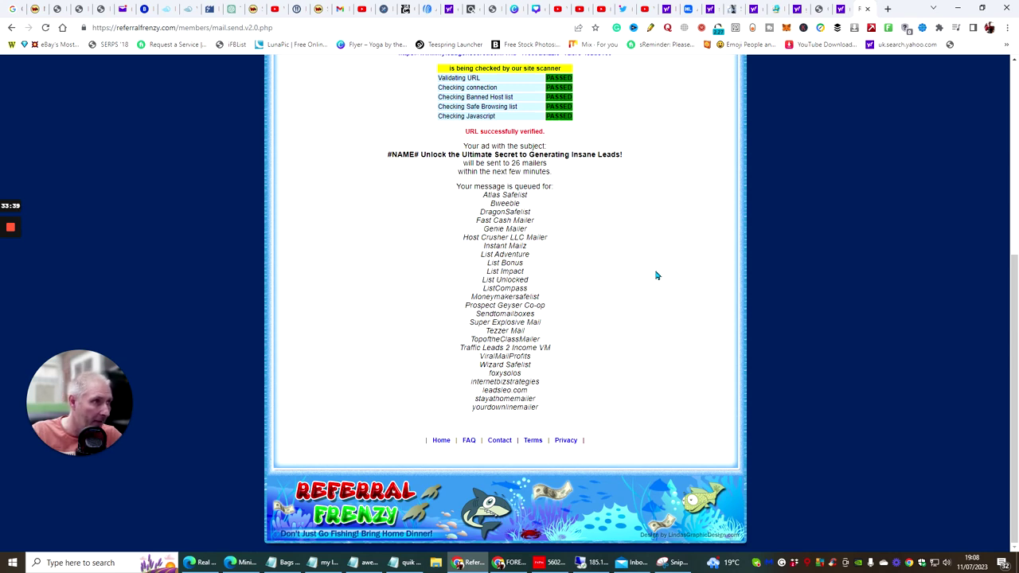
Return to the Send Mail v2.0 page and look through the HTML mailers to the end of the list.
scroll(656, 276, up, 4)
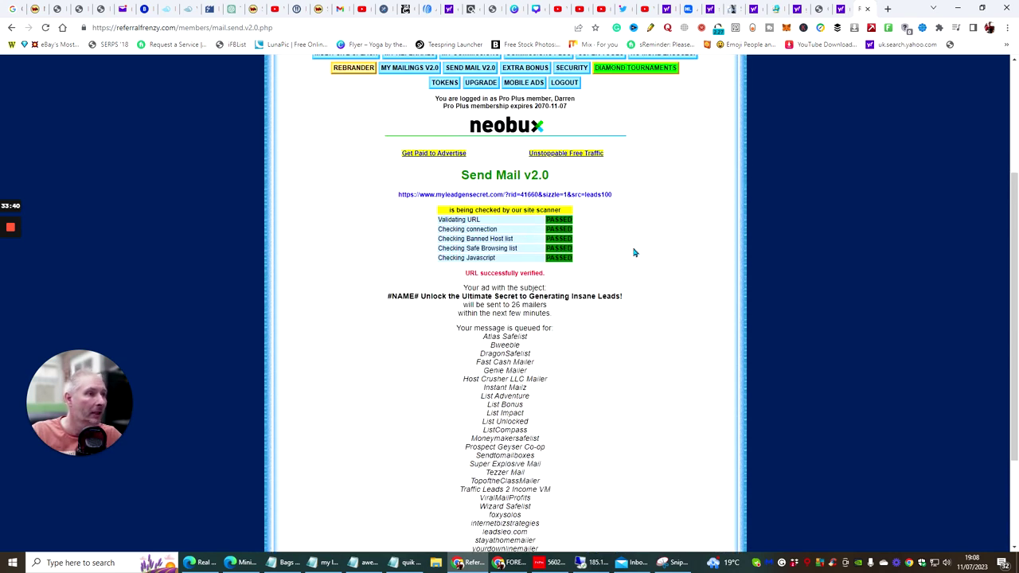
scroll(635, 253, up, 5)
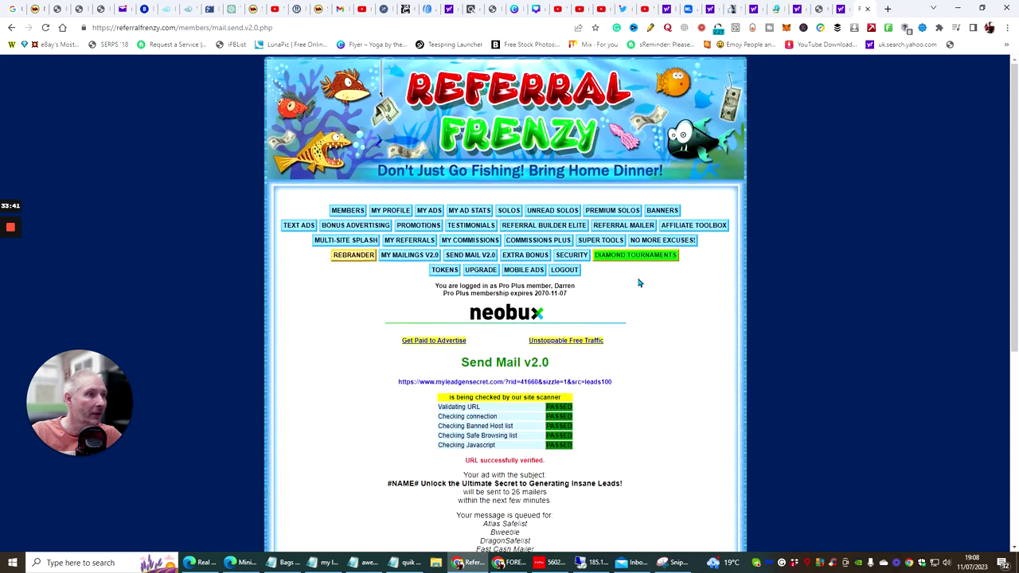
click(460, 257)
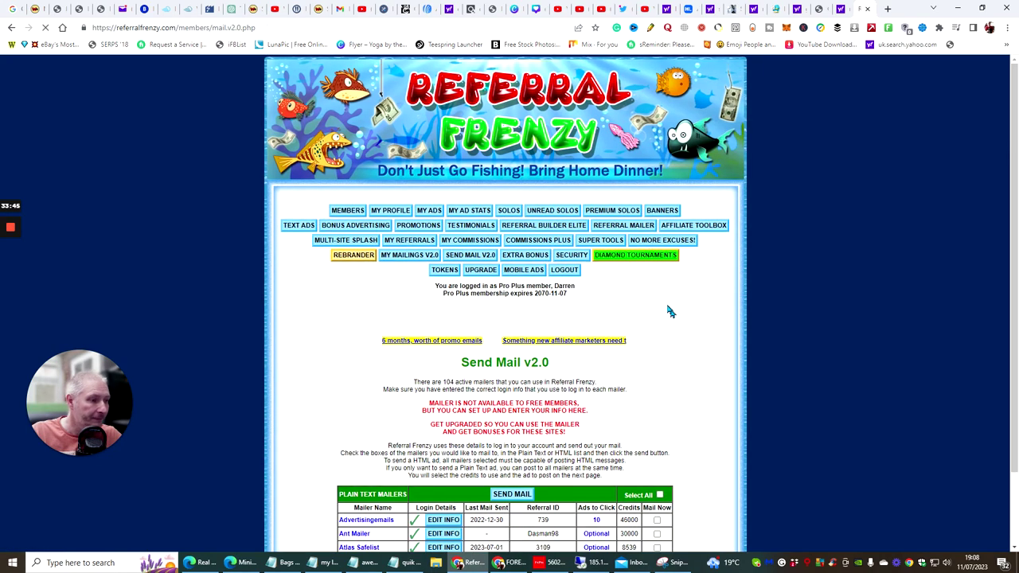
scroll(669, 312, down, 8)
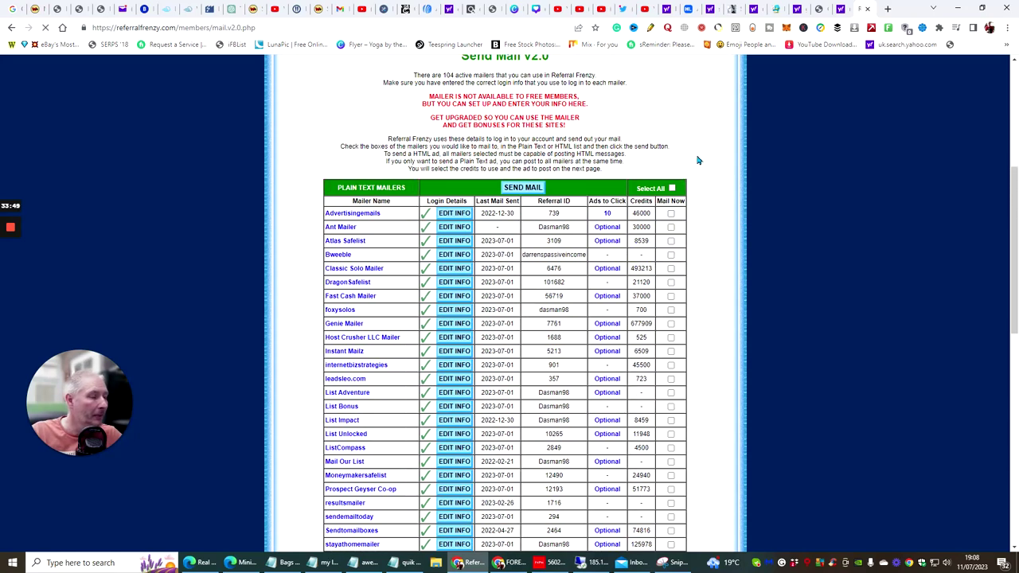
scroll(709, 172, down, 10)
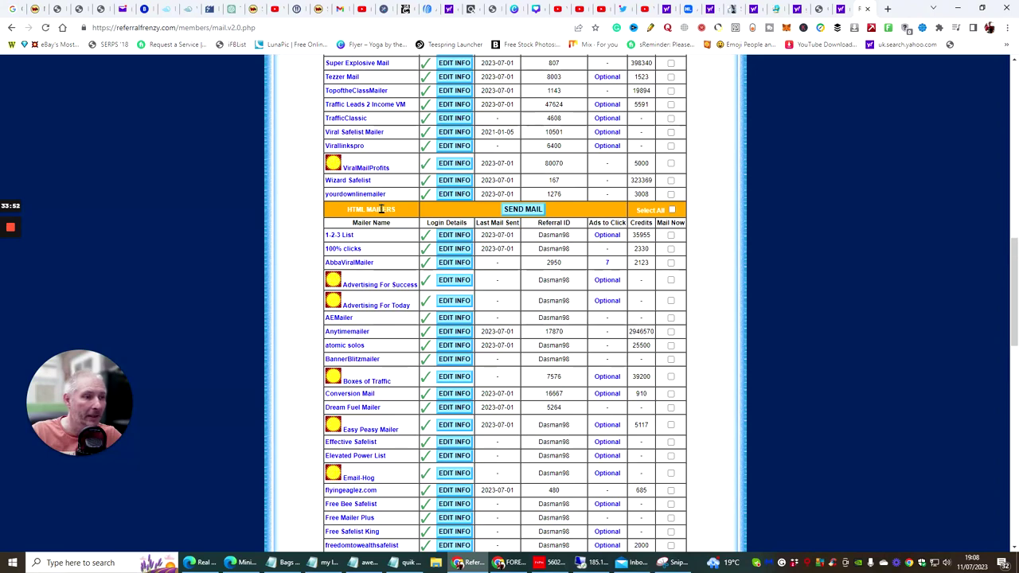
scroll(383, 208, down, 12)
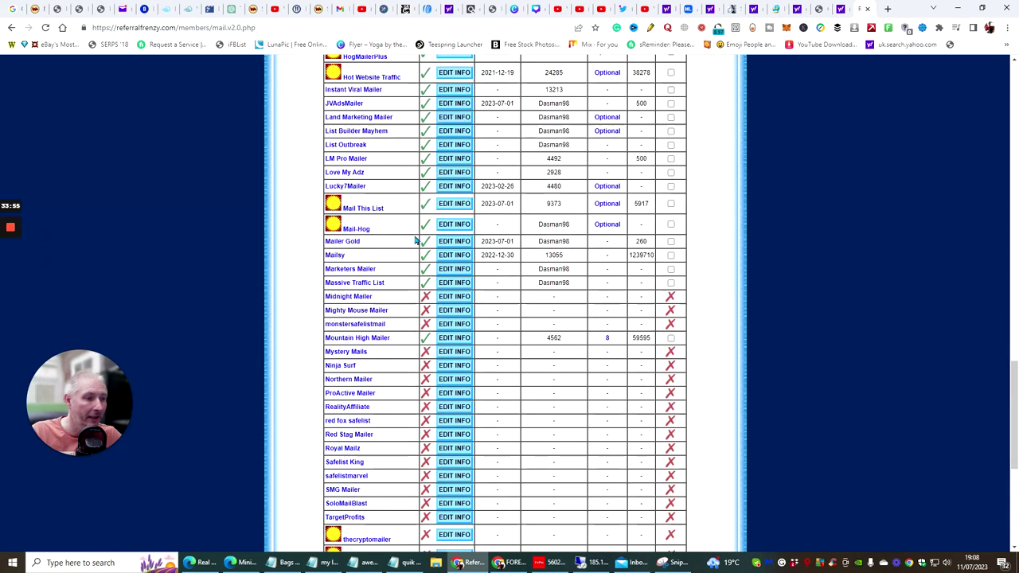
scroll(415, 241, down, 3)
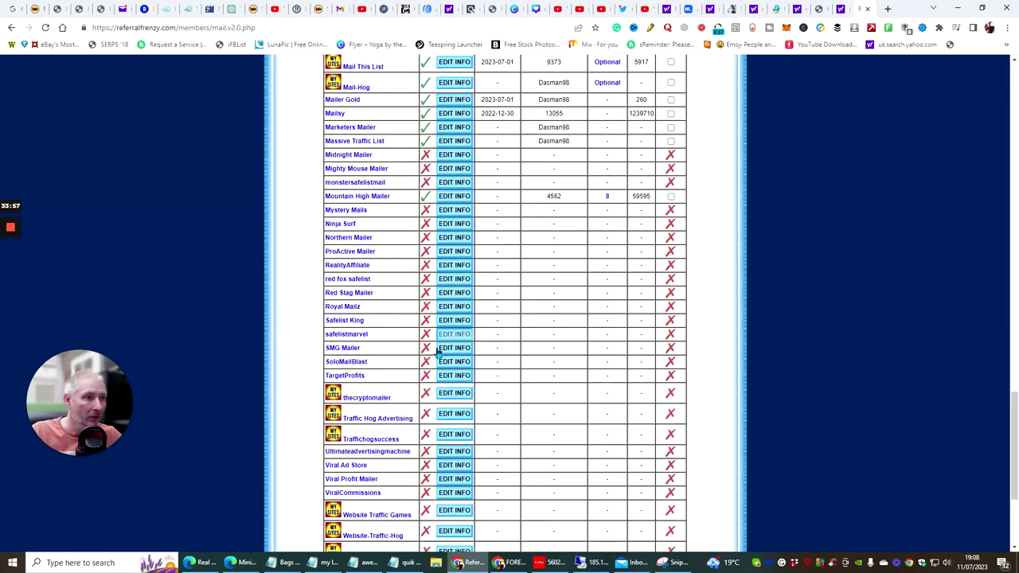
scroll(425, 304, down, 4)
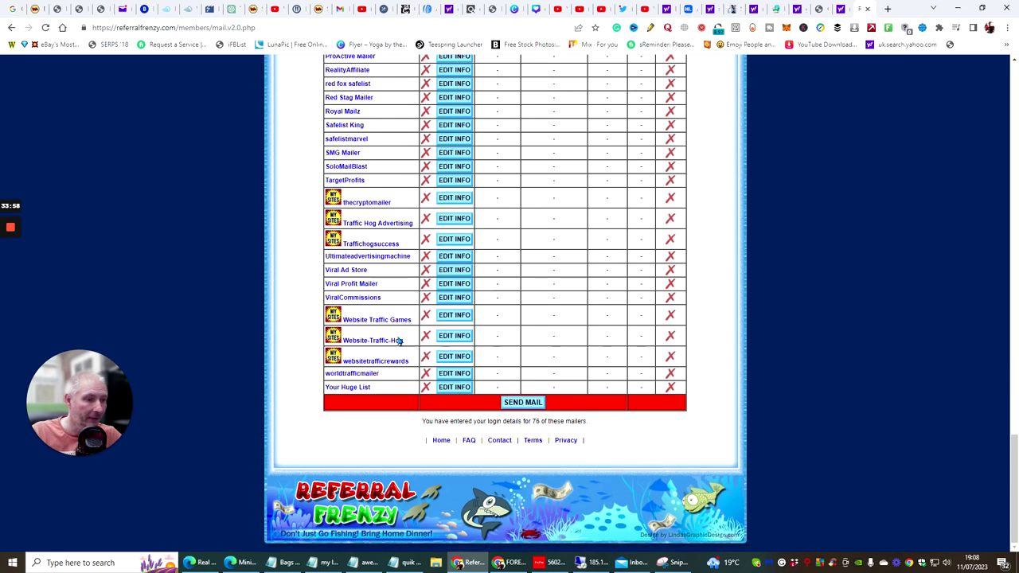
Select all available HTML mailers and continue to their mailing status page.
scroll(388, 296, up, 6)
scroll(388, 296, up, 6)
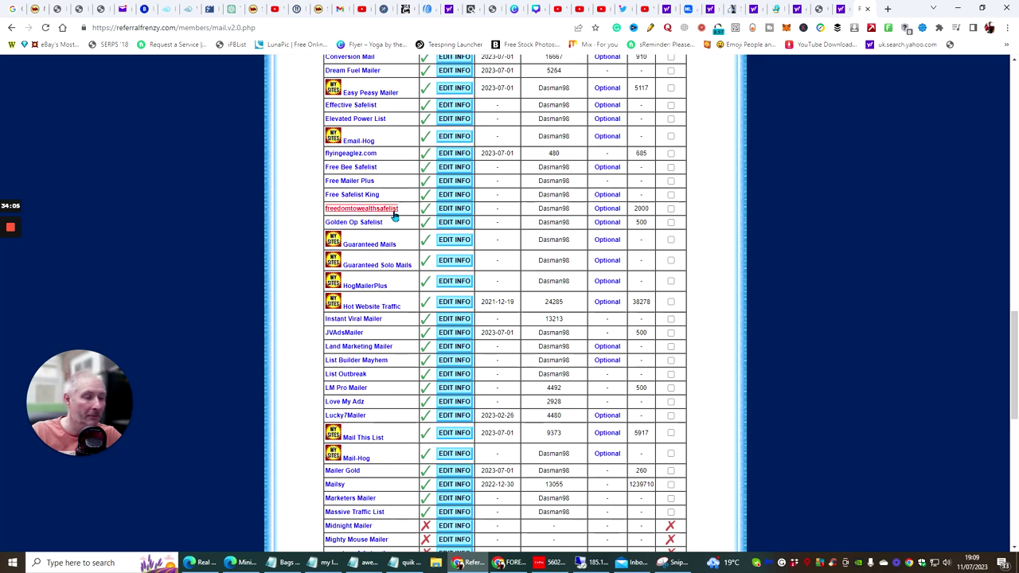
scroll(401, 219, up, 3)
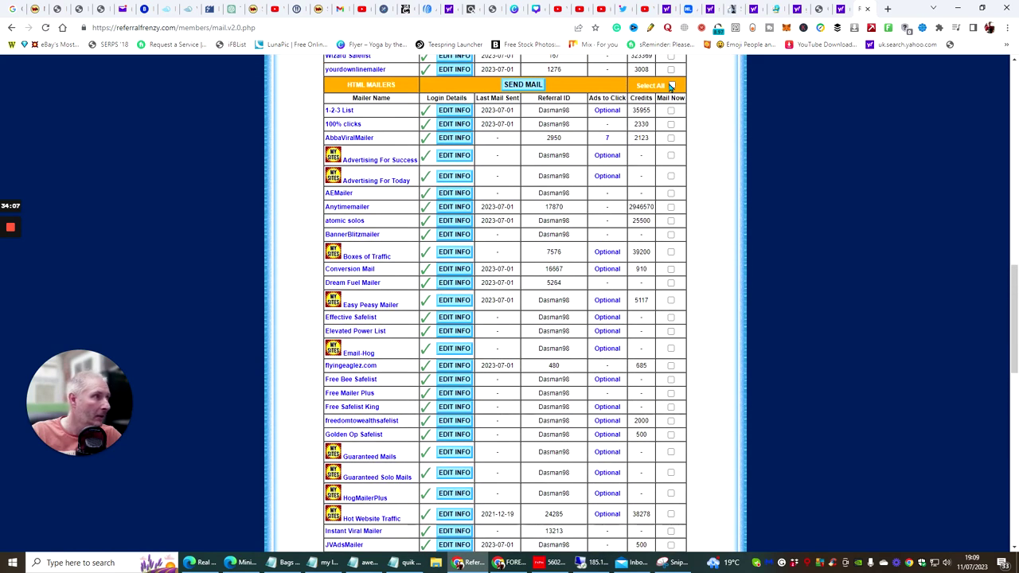
click(671, 85)
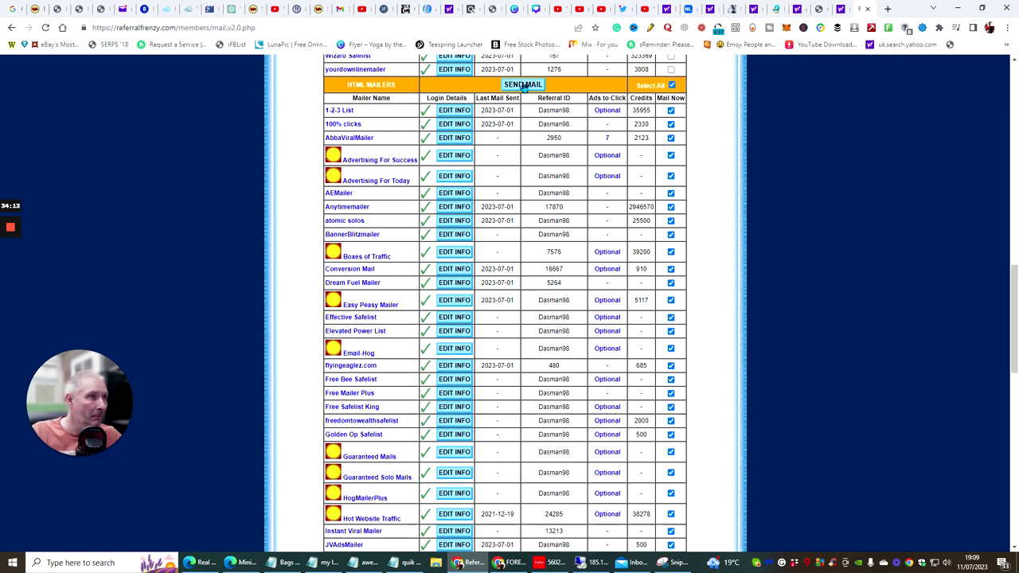
click(523, 84)
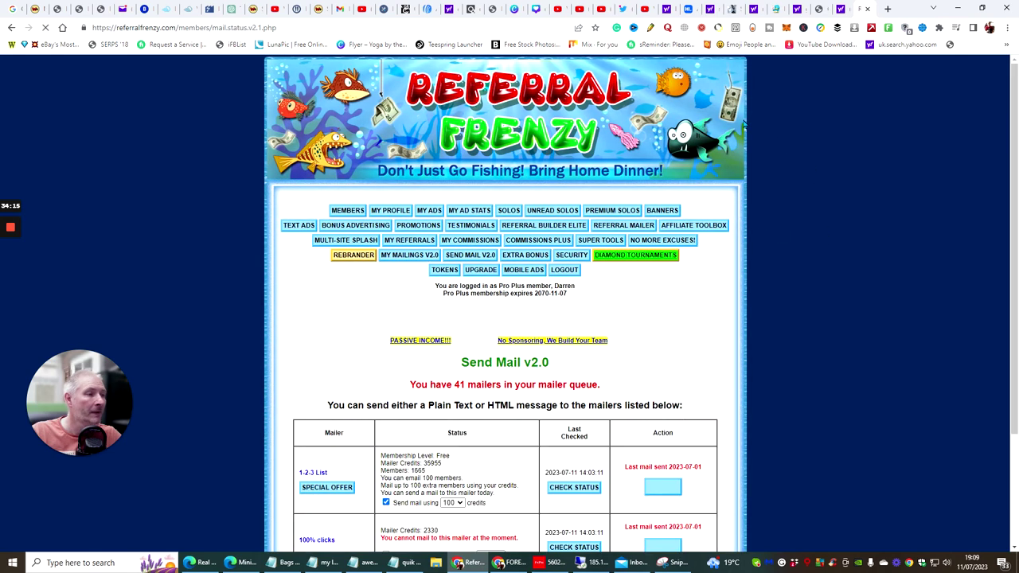
Post the HTML ad "#NAME# Unlock the Ultimate Secret to Generating Insane Leads!" to the ticked mailers and review the sending confirmation.
scroll(416, 274, down, 2)
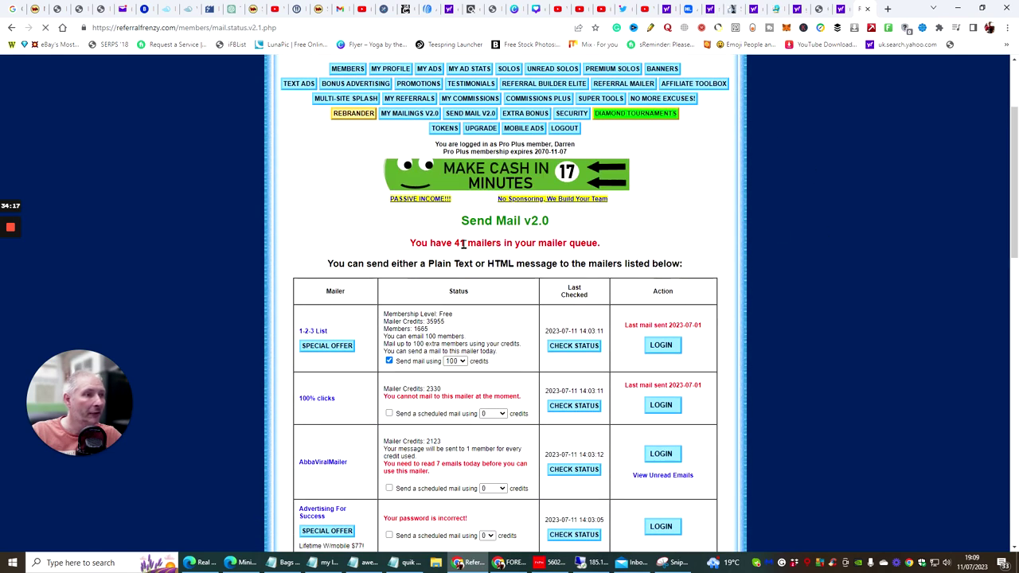
scroll(665, 163, down, 1)
scroll(665, 163, down, 10)
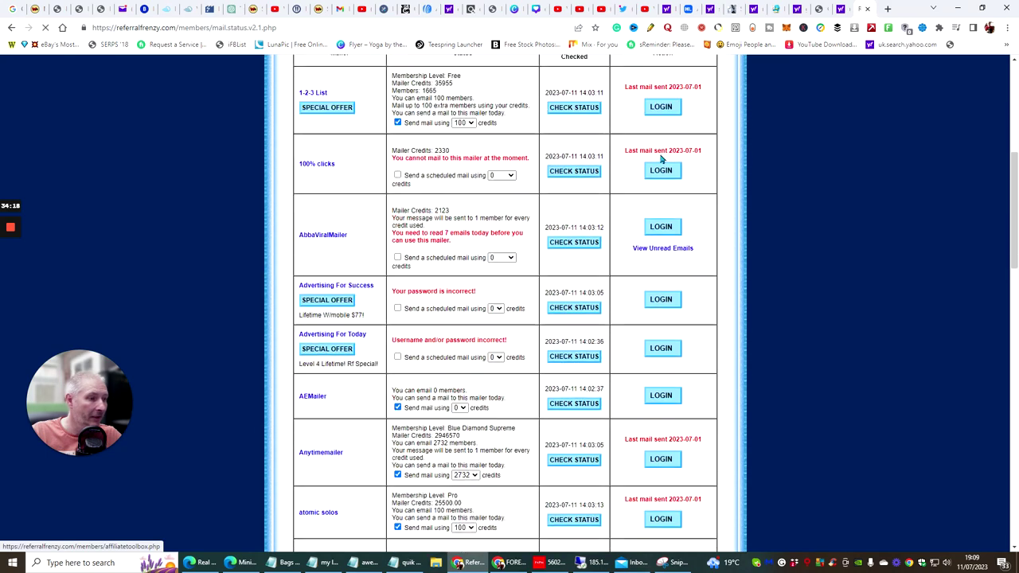
scroll(649, 153, down, 15)
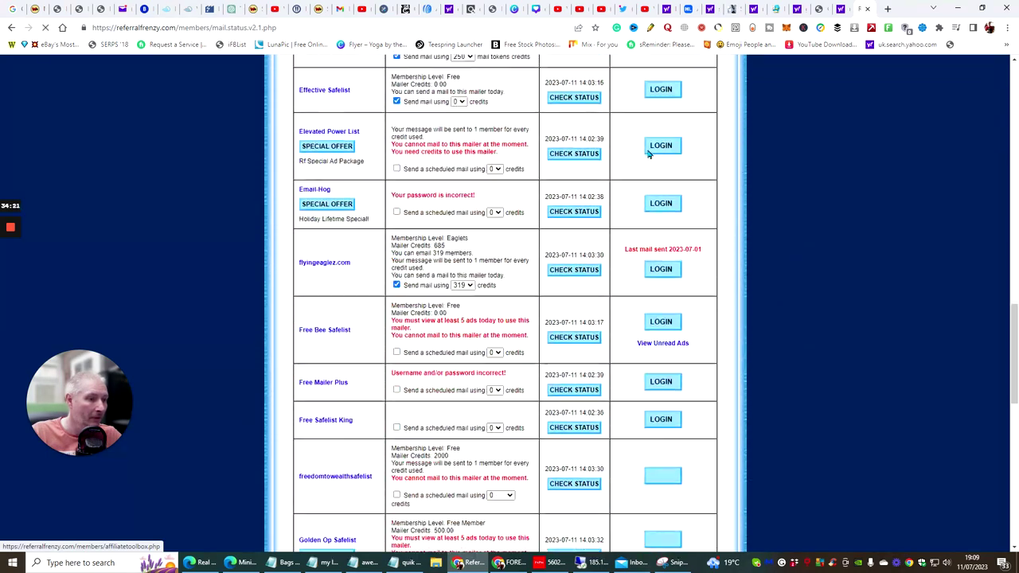
scroll(645, 153, down, 12)
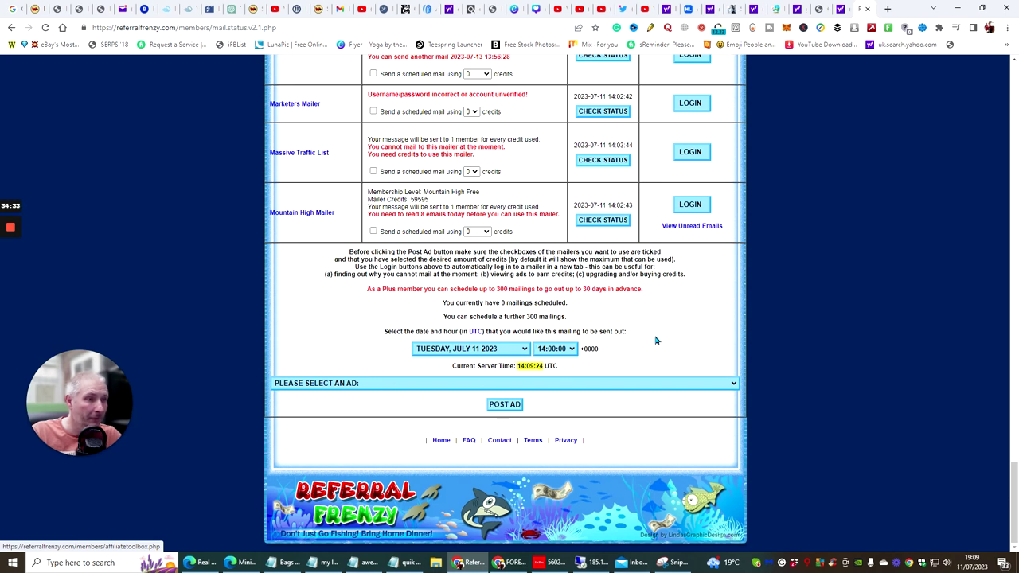
click(507, 384)
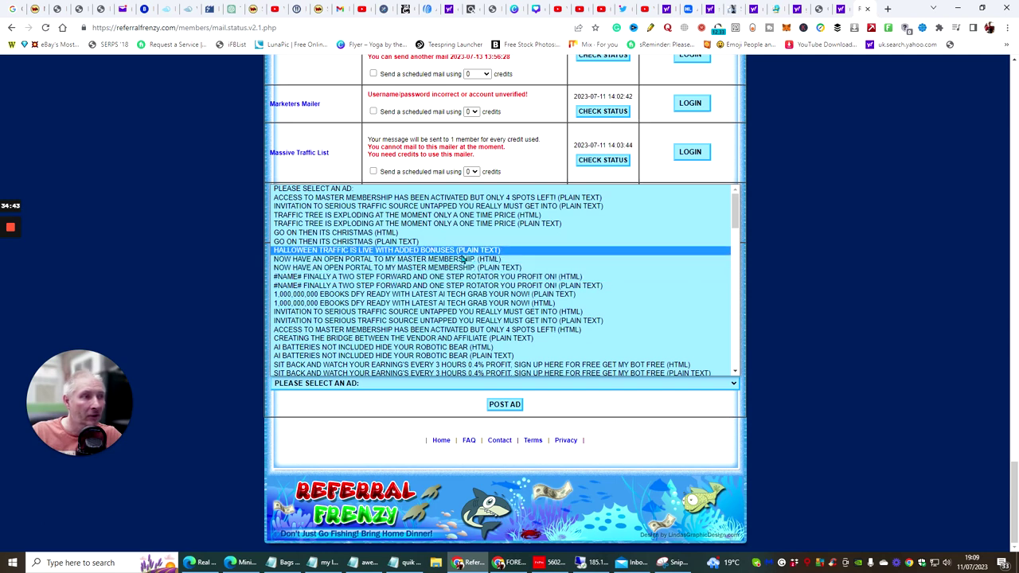
scroll(414, 265, down, 10)
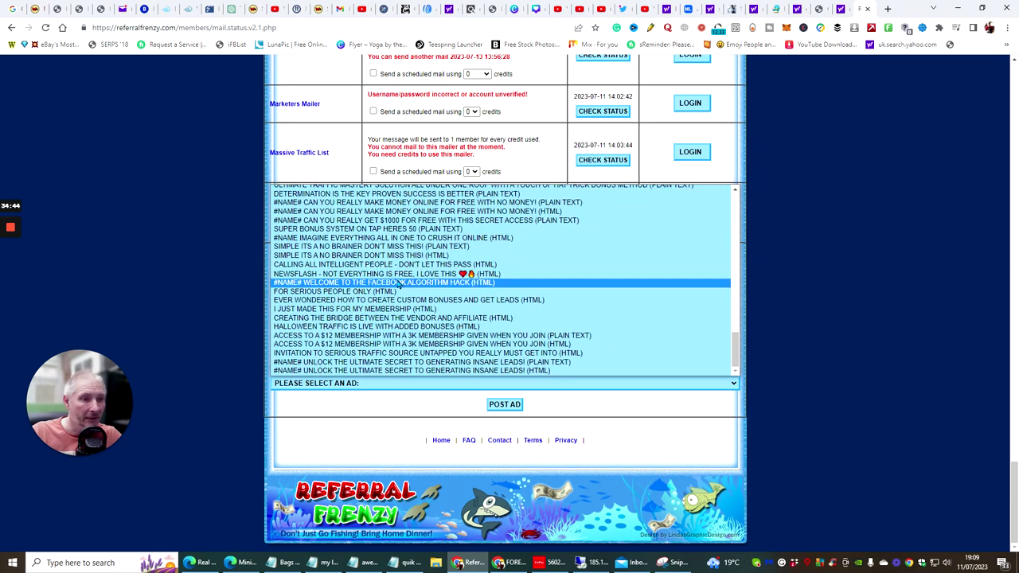
click(344, 371)
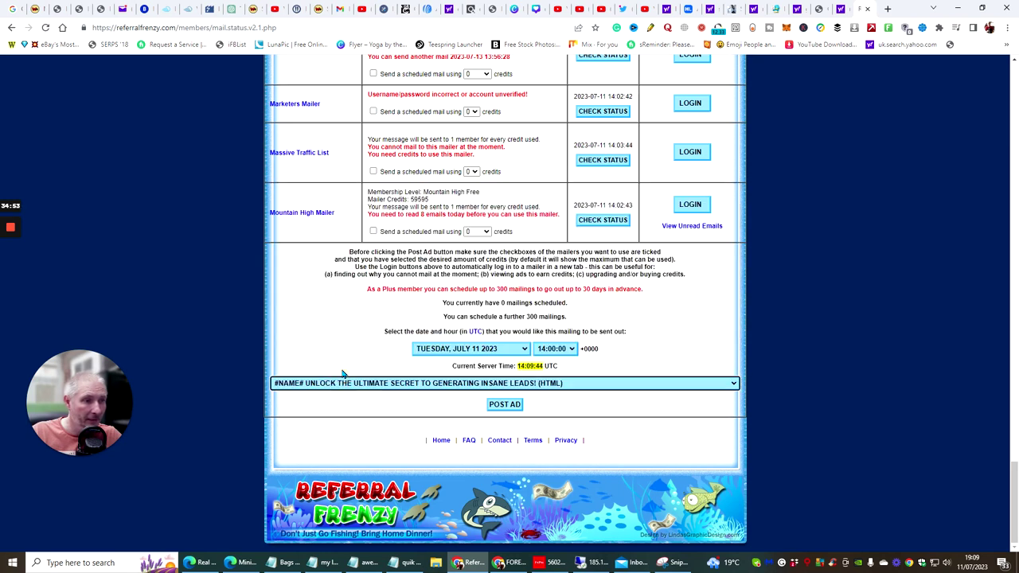
click(505, 406)
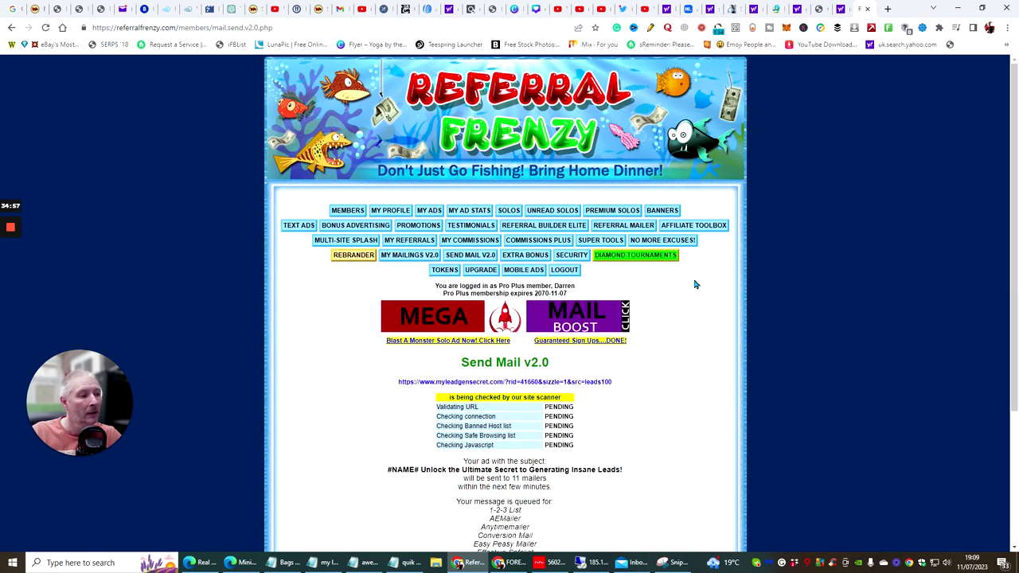
scroll(666, 258, down, 1)
scroll(666, 258, down, 2)
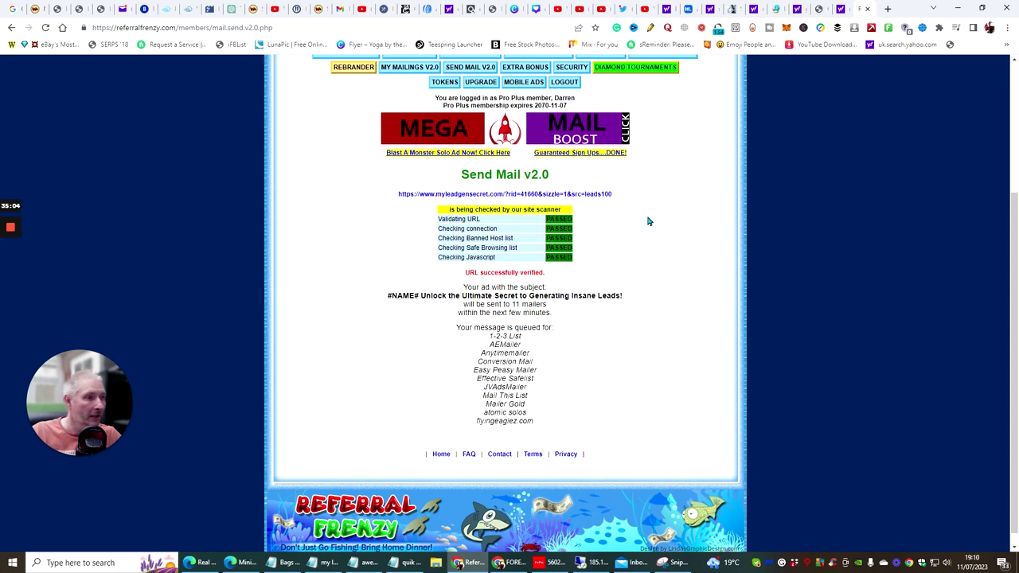
scroll(649, 221, down, 1)
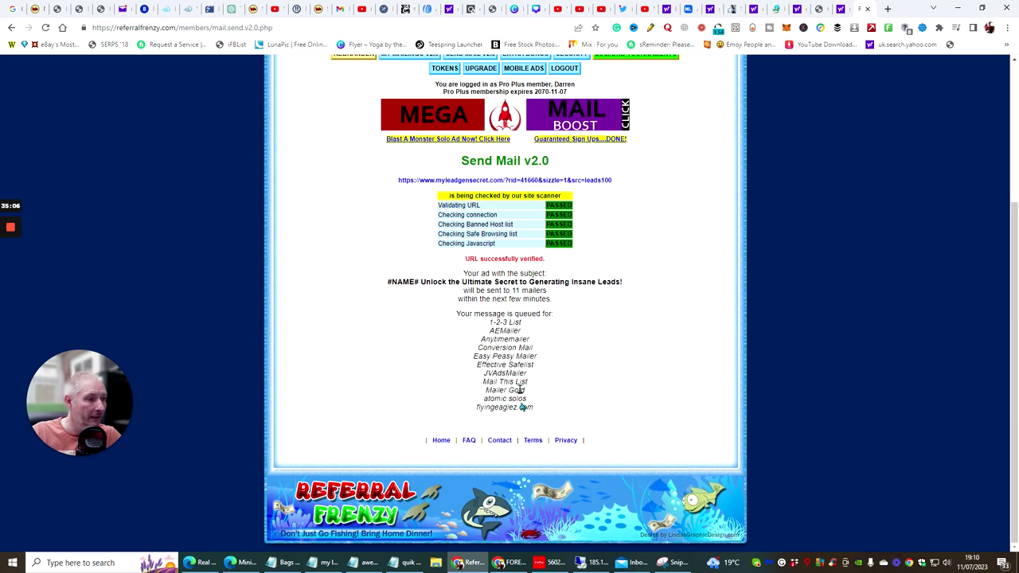
scroll(632, 305, up, 3)
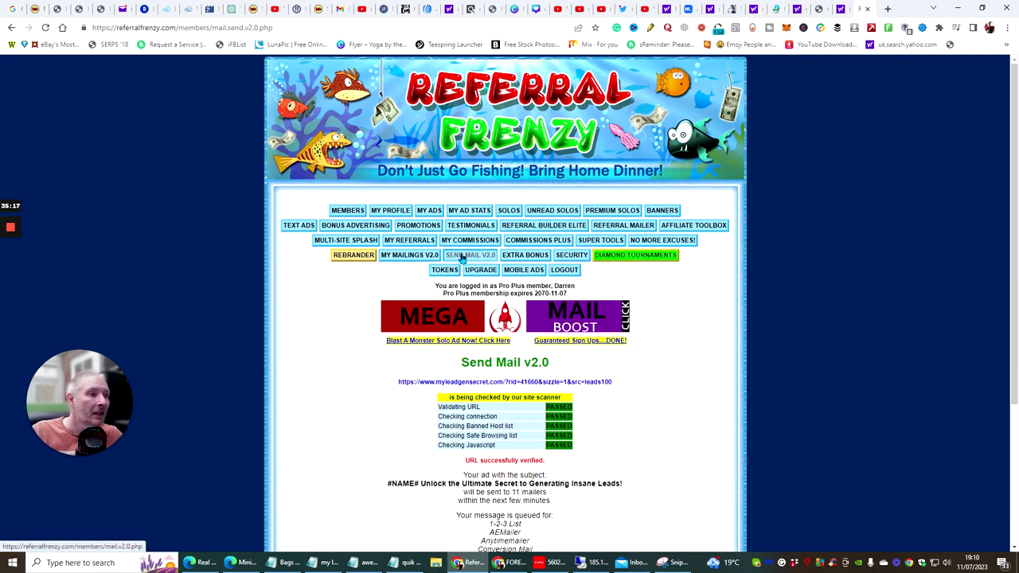
Open the Affiliate Toolbox, highlight the Referral Frenzy affiliate link and view the ready-made promotional emails.
click(669, 232)
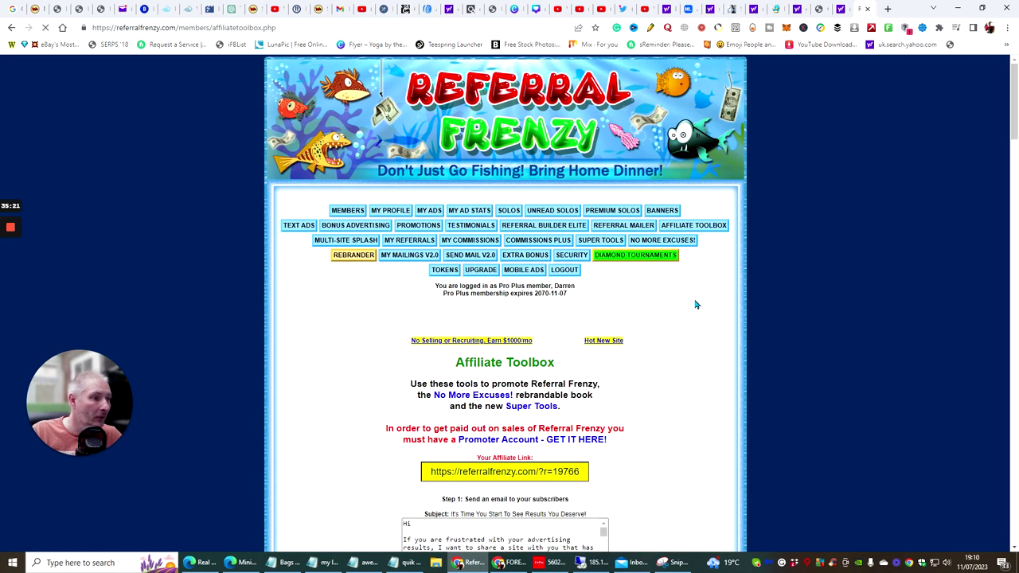
scroll(679, 289, down, 2)
drag(430, 330, 615, 326)
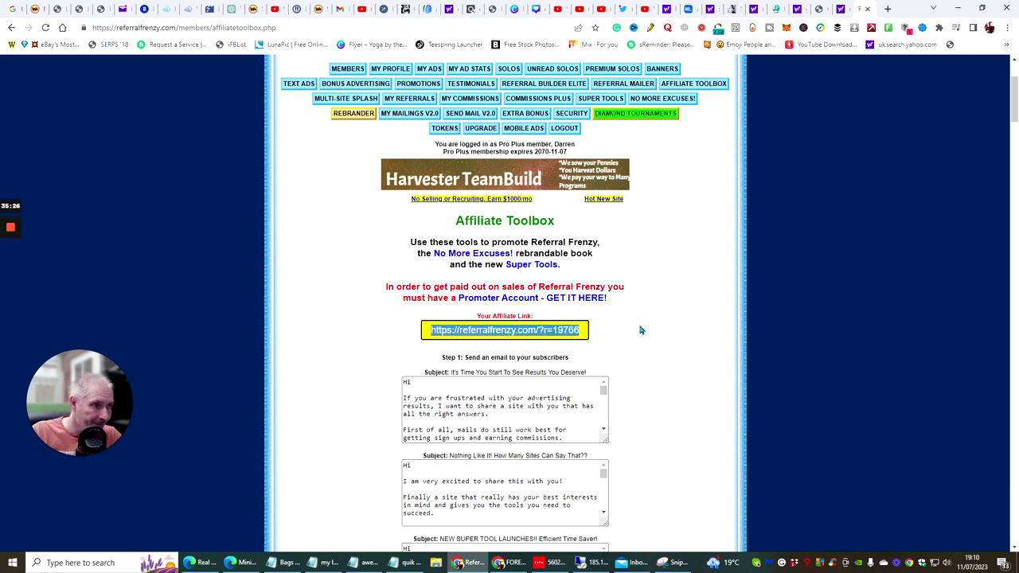
scroll(645, 300, down, 2)
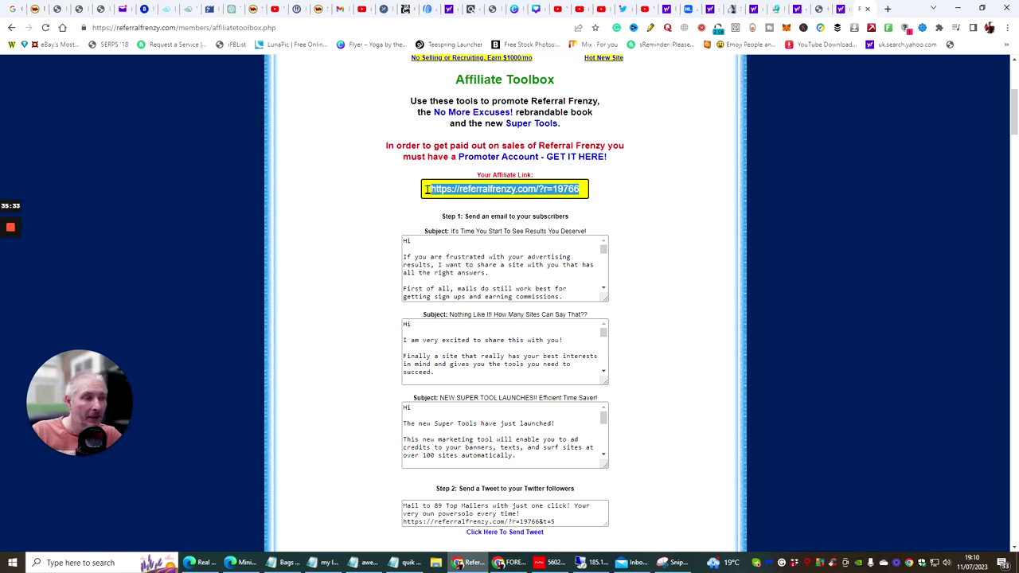
click(652, 211)
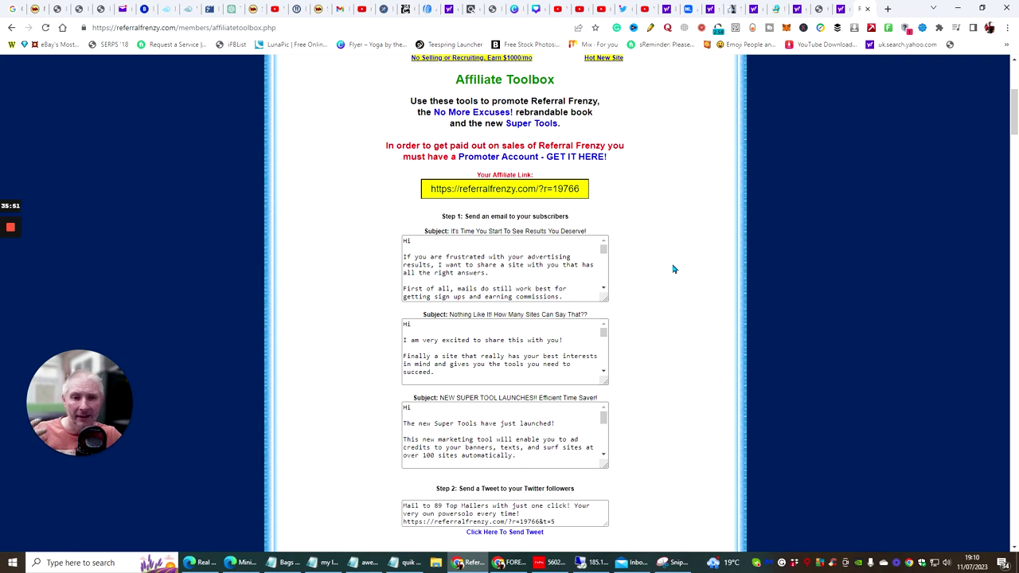
Look through the Affiliate Toolbox's splash page links and banner codes, and return to the affiliate link.
scroll(679, 226, down, 15)
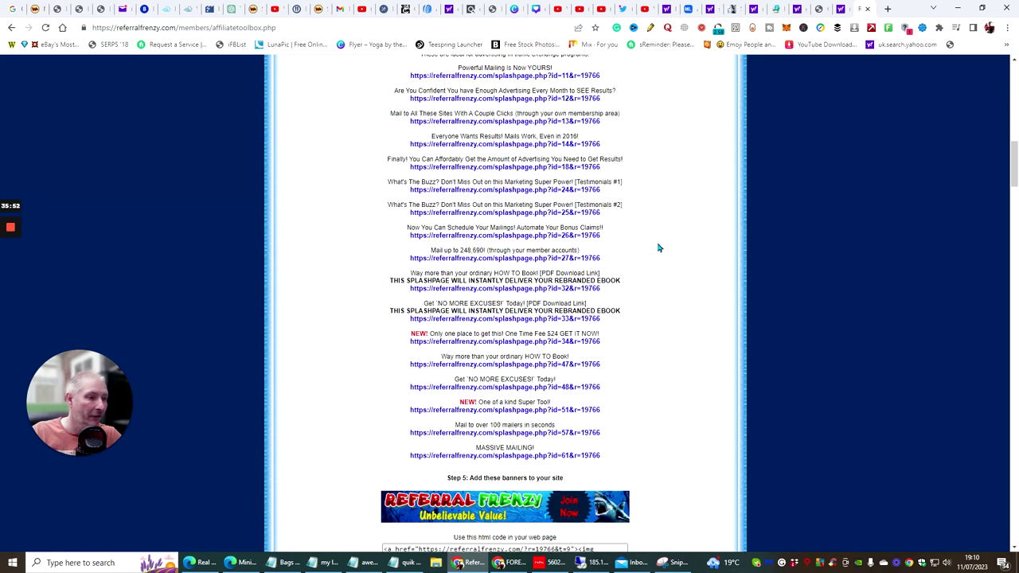
scroll(657, 253, down, 12)
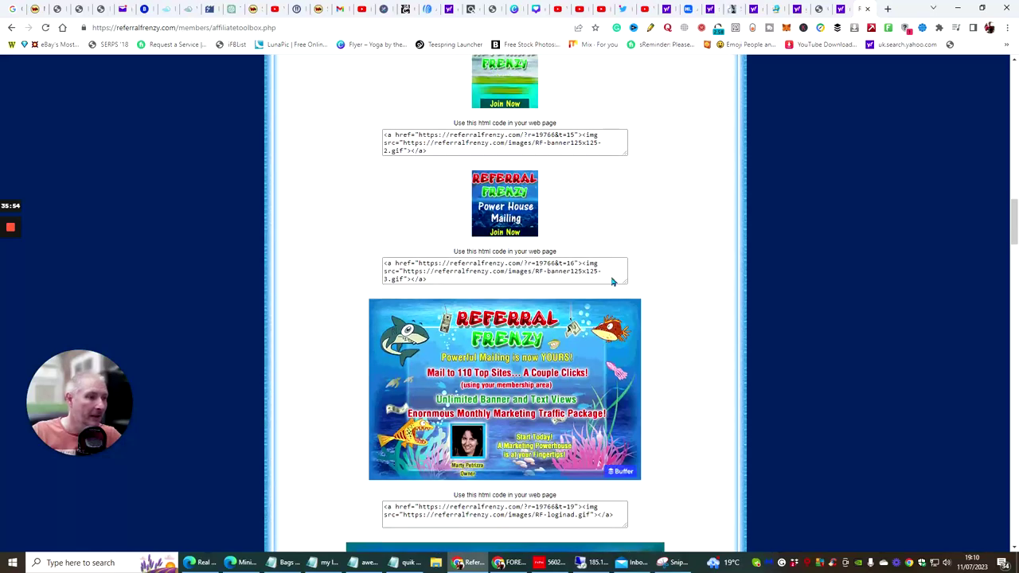
scroll(530, 231, down, 4)
scroll(518, 227, up, 15)
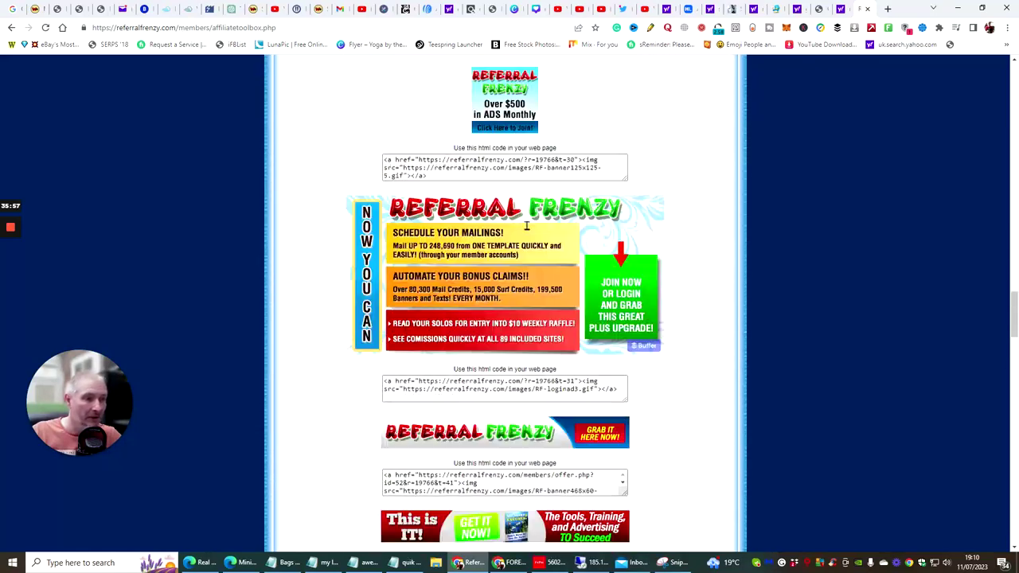
scroll(515, 226, up, 20)
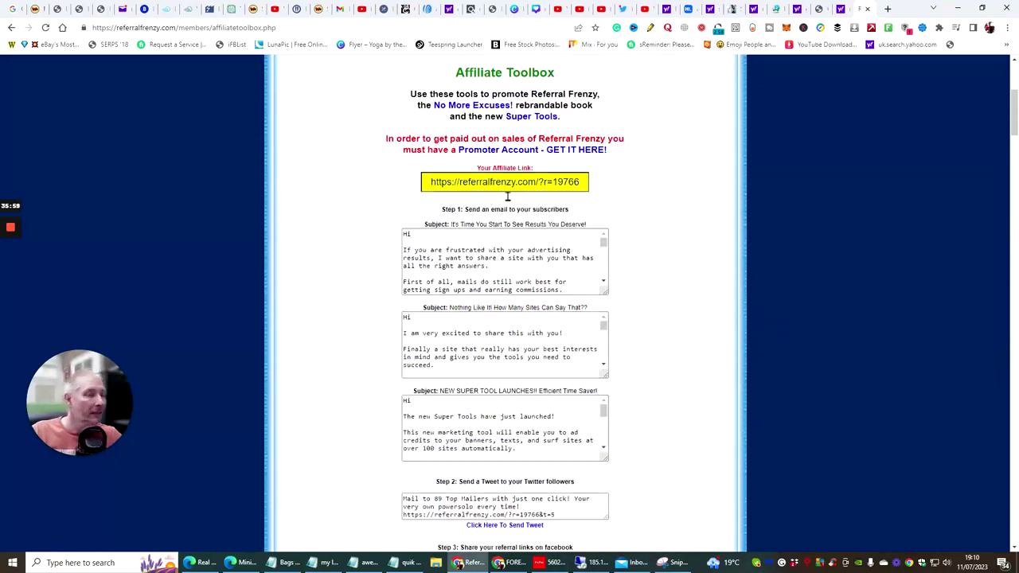